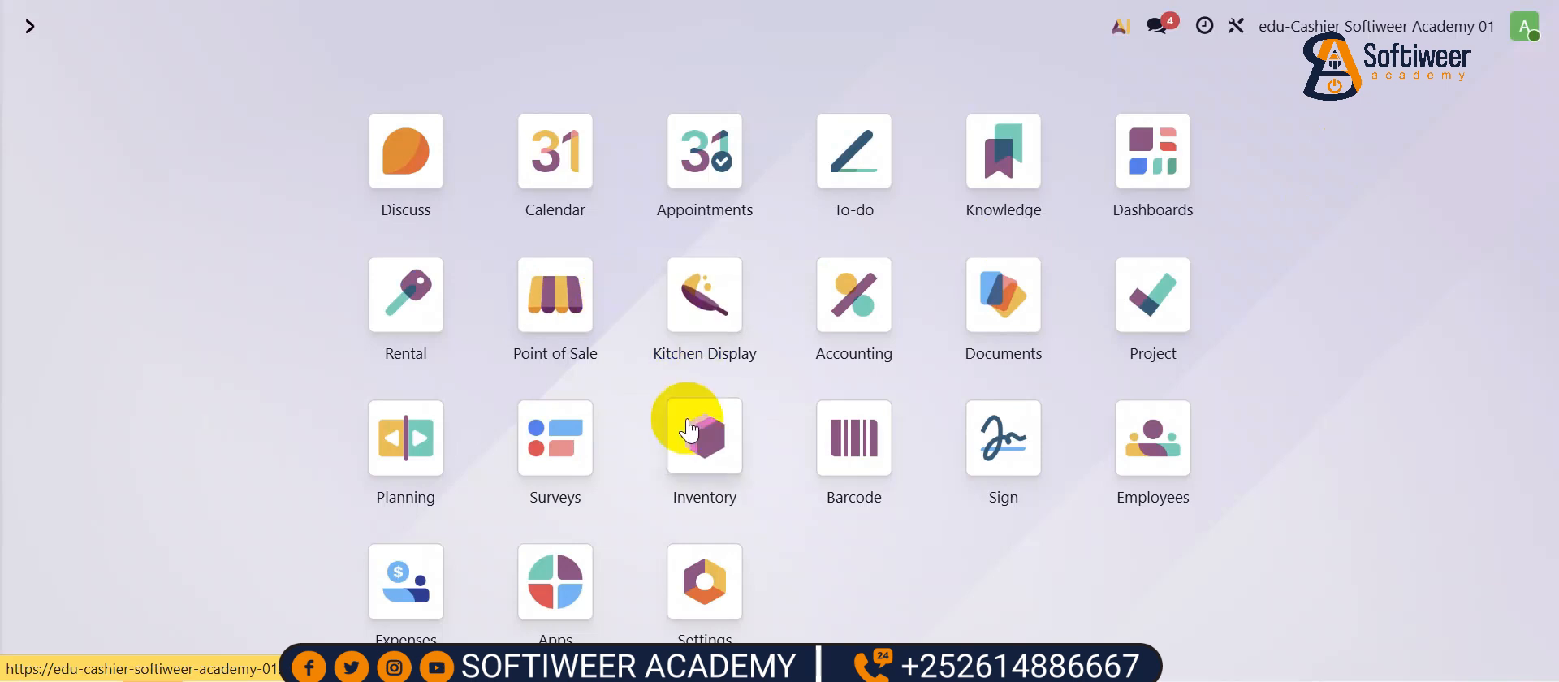
- Show all products without the Point of Sale filter and search for 'dis'
{"action": "left_click", "coordinate": [558, 289]}
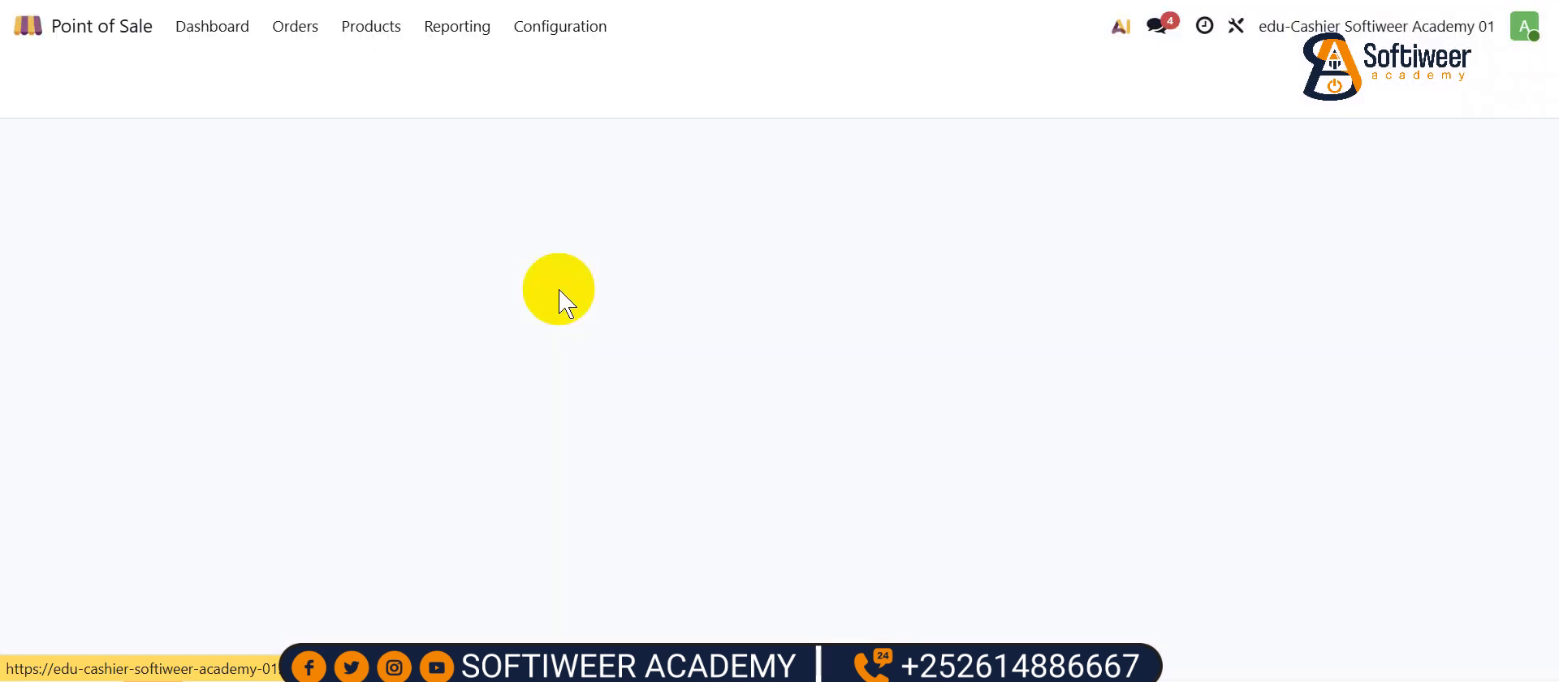
{"action": "left_click", "coordinate": [382, 31]}
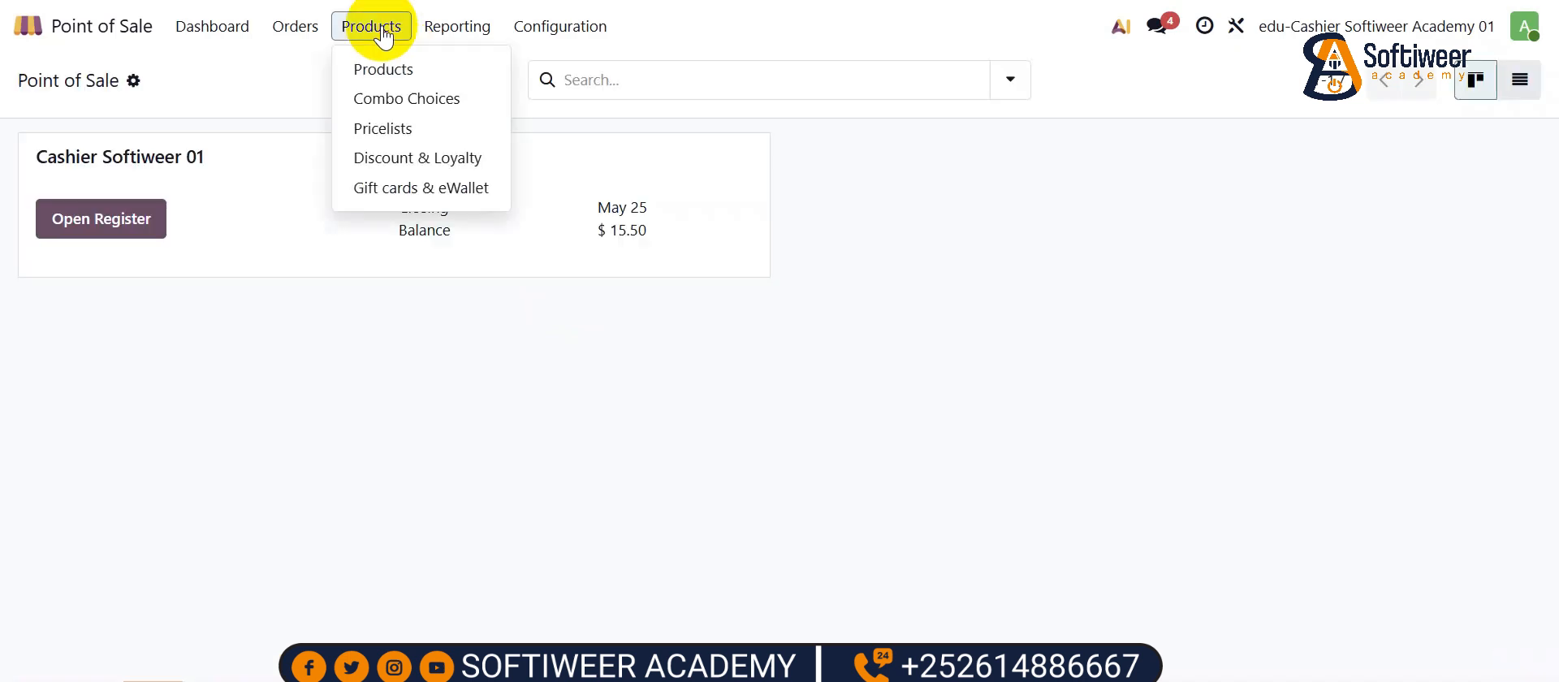
{"action": "left_click", "coordinate": [387, 71]}
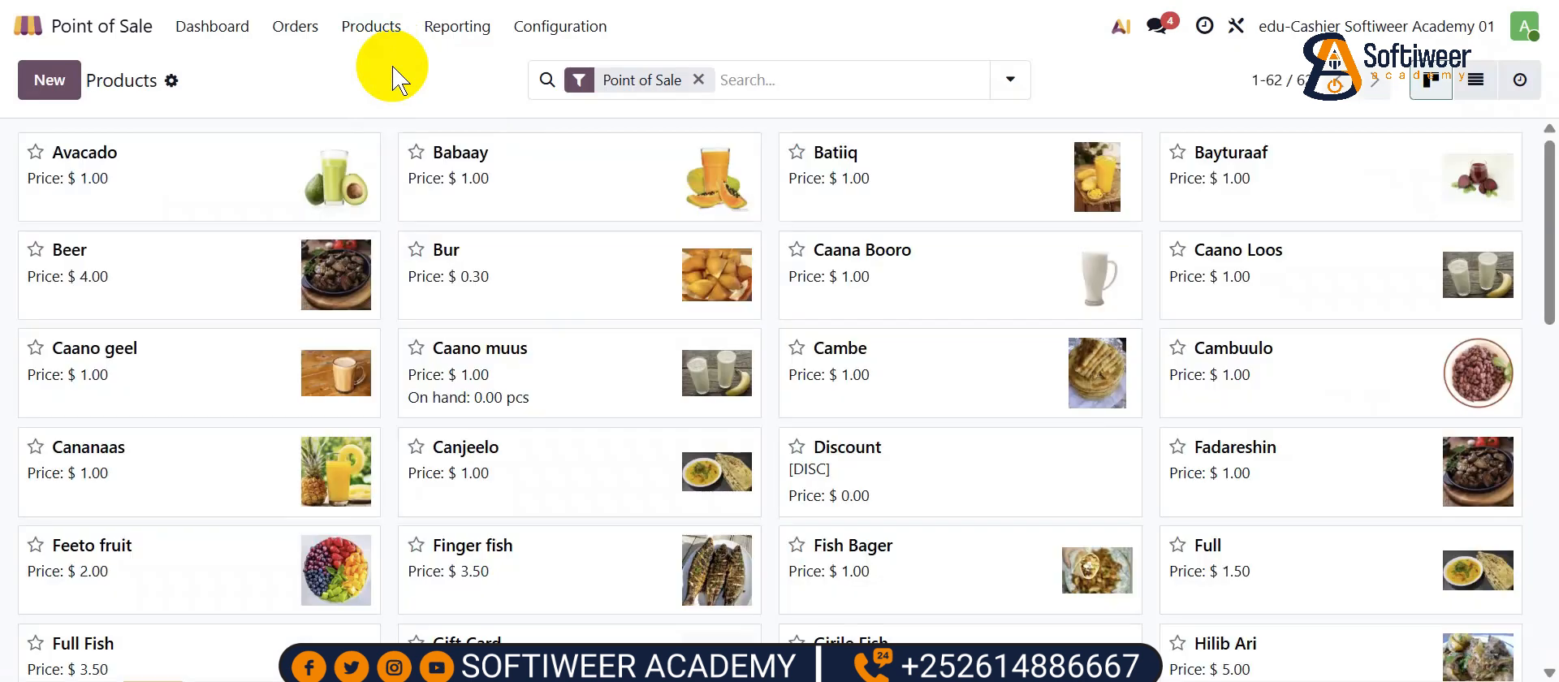
{"action": "left_click", "coordinate": [698, 79]}
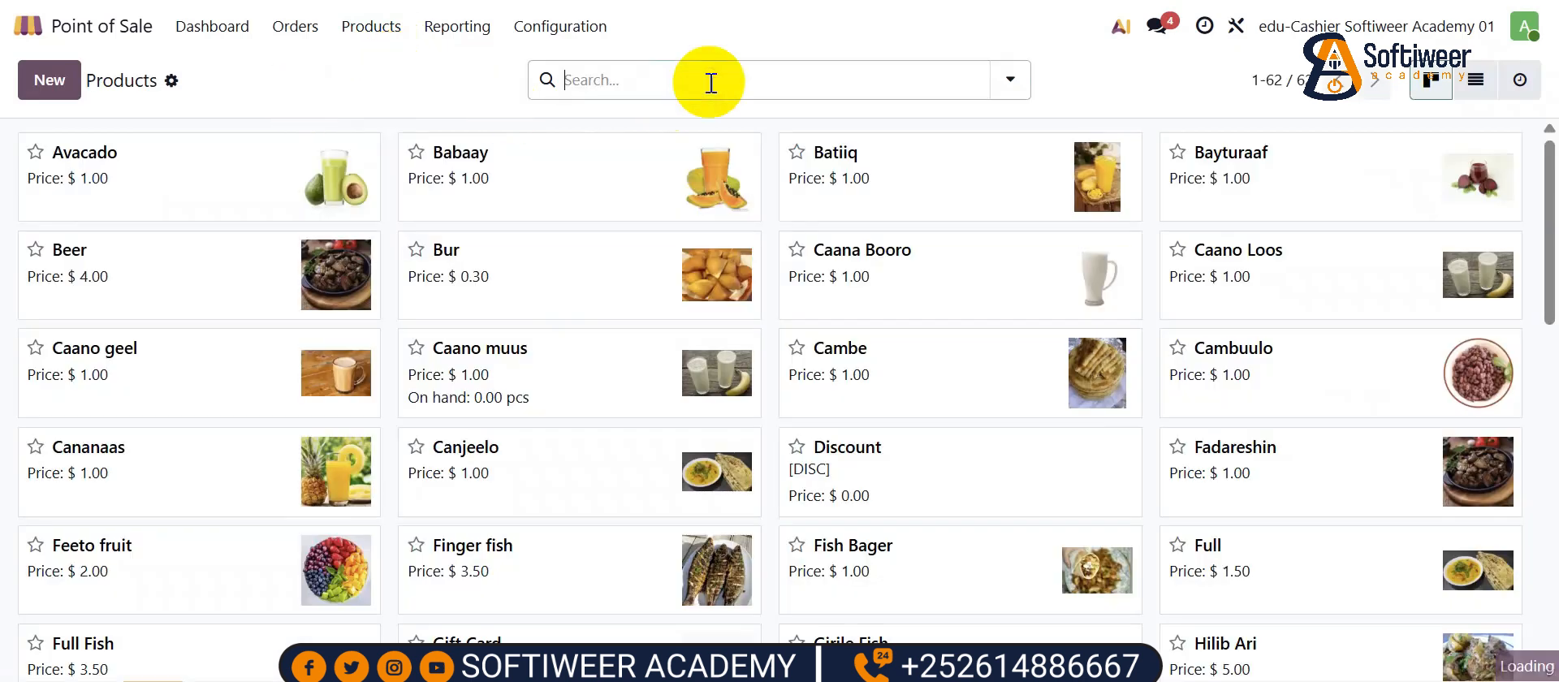
{"action": "type", "text": "dis"}
{"action": "key", "text": "Return"}
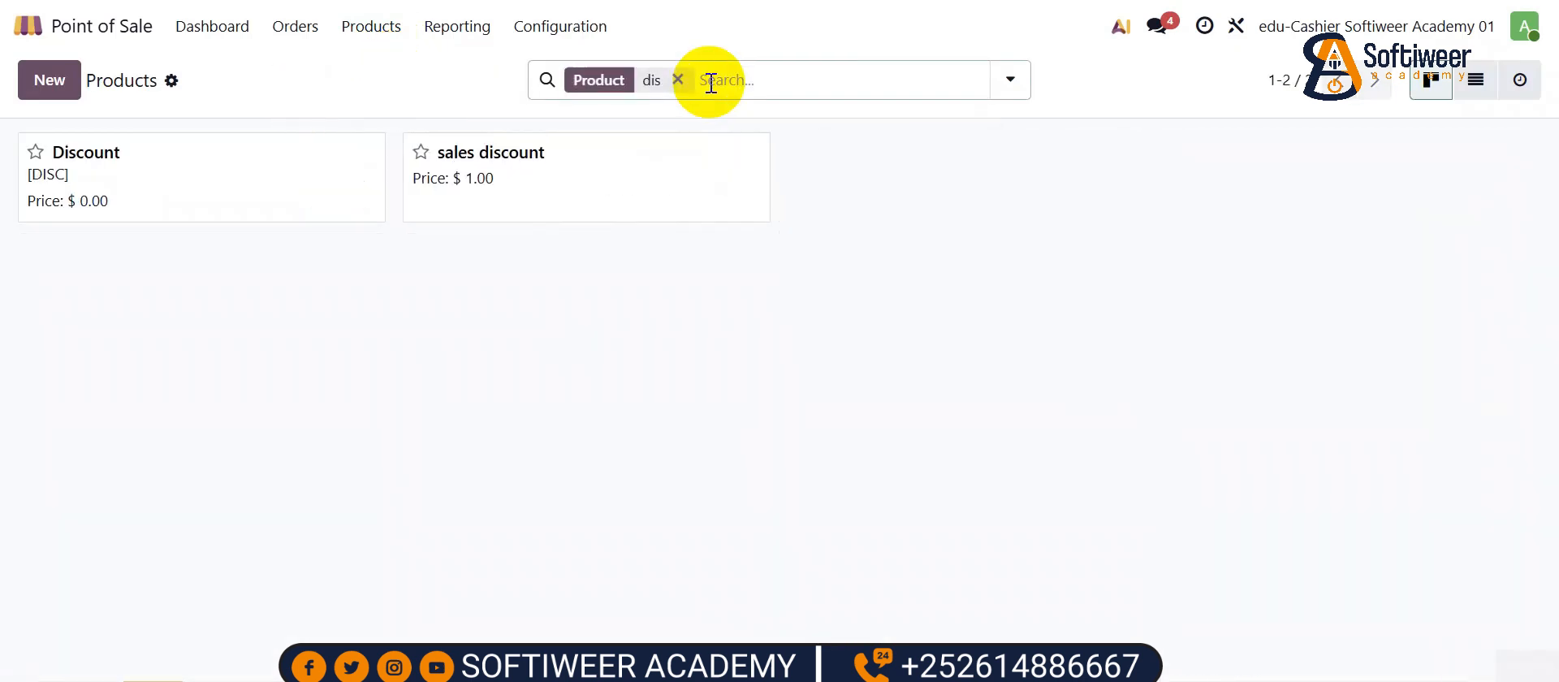
- Delete the old sales discount product so only Discount remains
{"action": "left_click", "coordinate": [81, 155]}
{"action": "left_click", "coordinate": [206, 91]}
{"action": "left_click", "coordinate": [122, 70]}
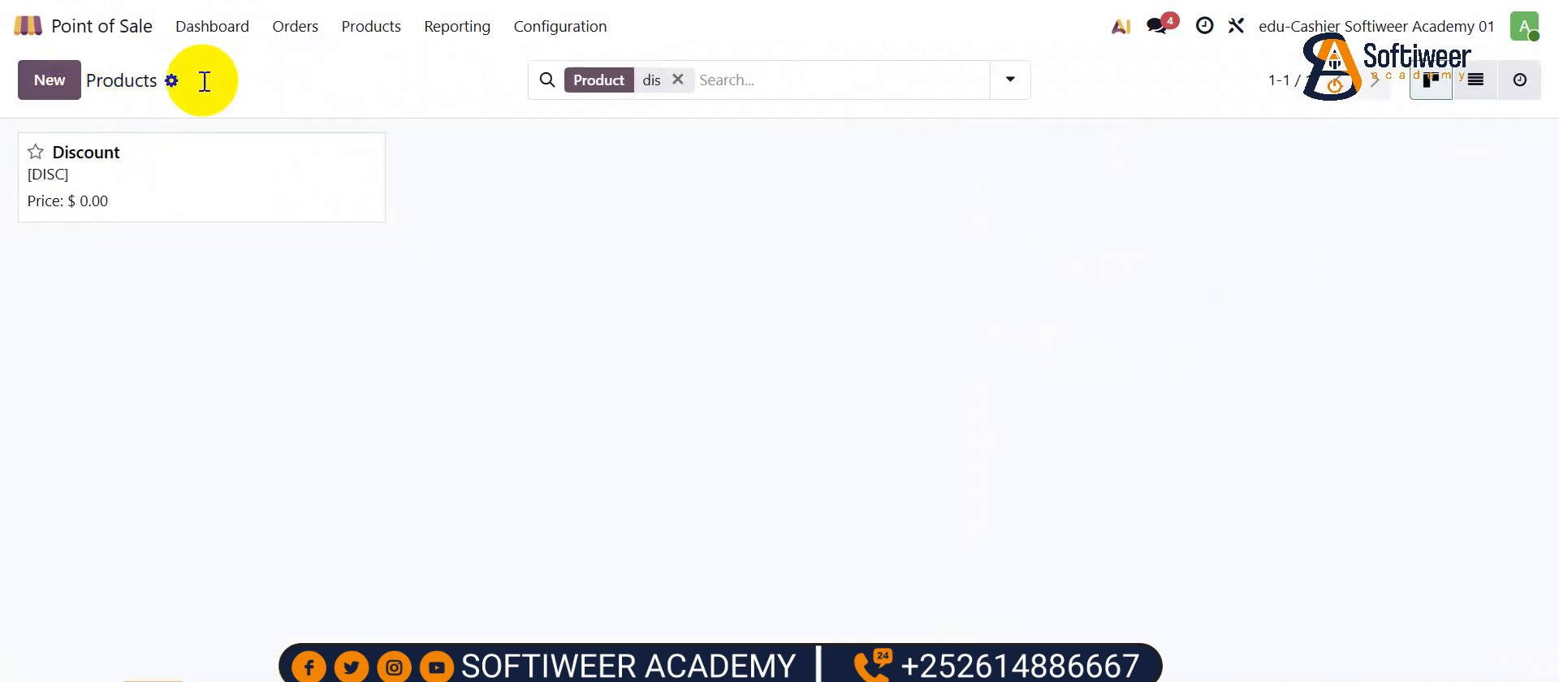
{"action": "left_click", "coordinate": [56, 89]}
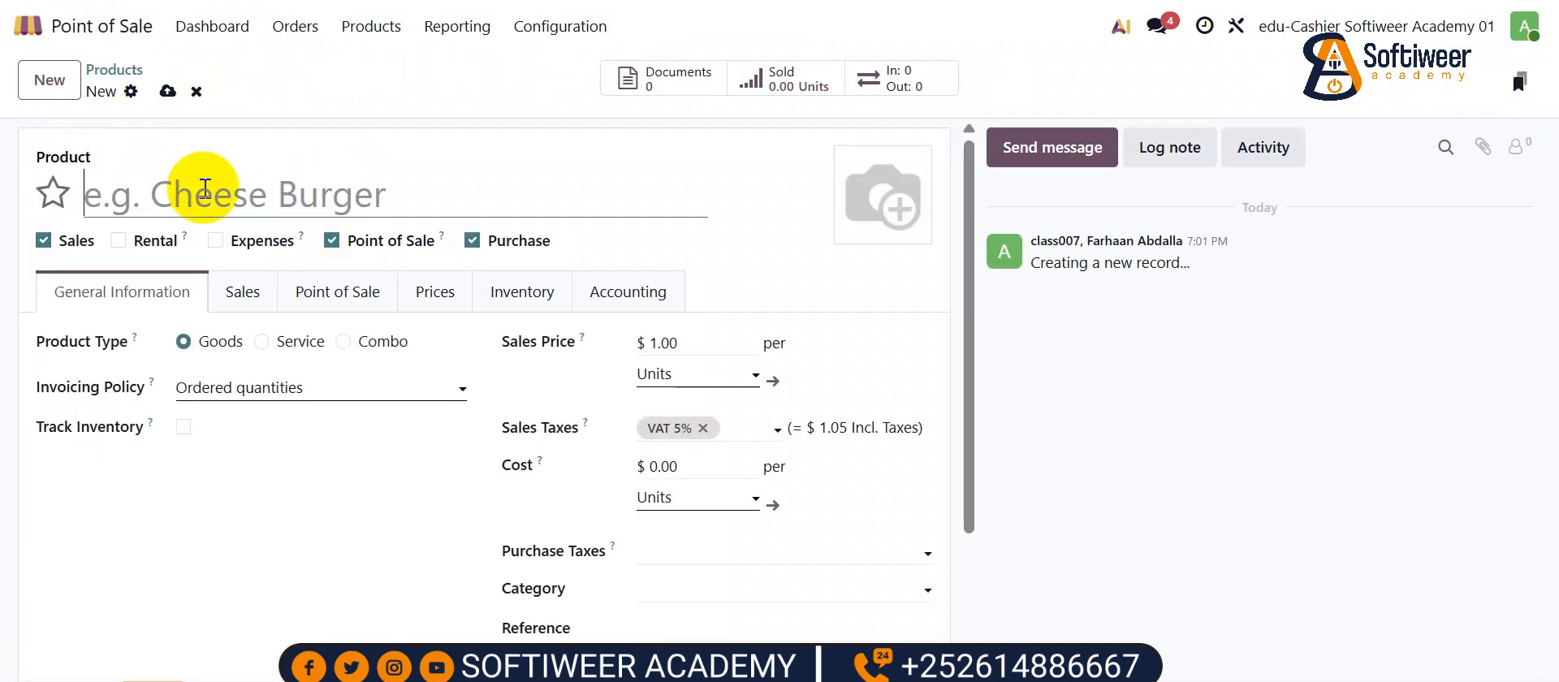
- Name the new product 'sales discount' and set its POS category to Discount
{"action": "type", "text": "sales discount"}
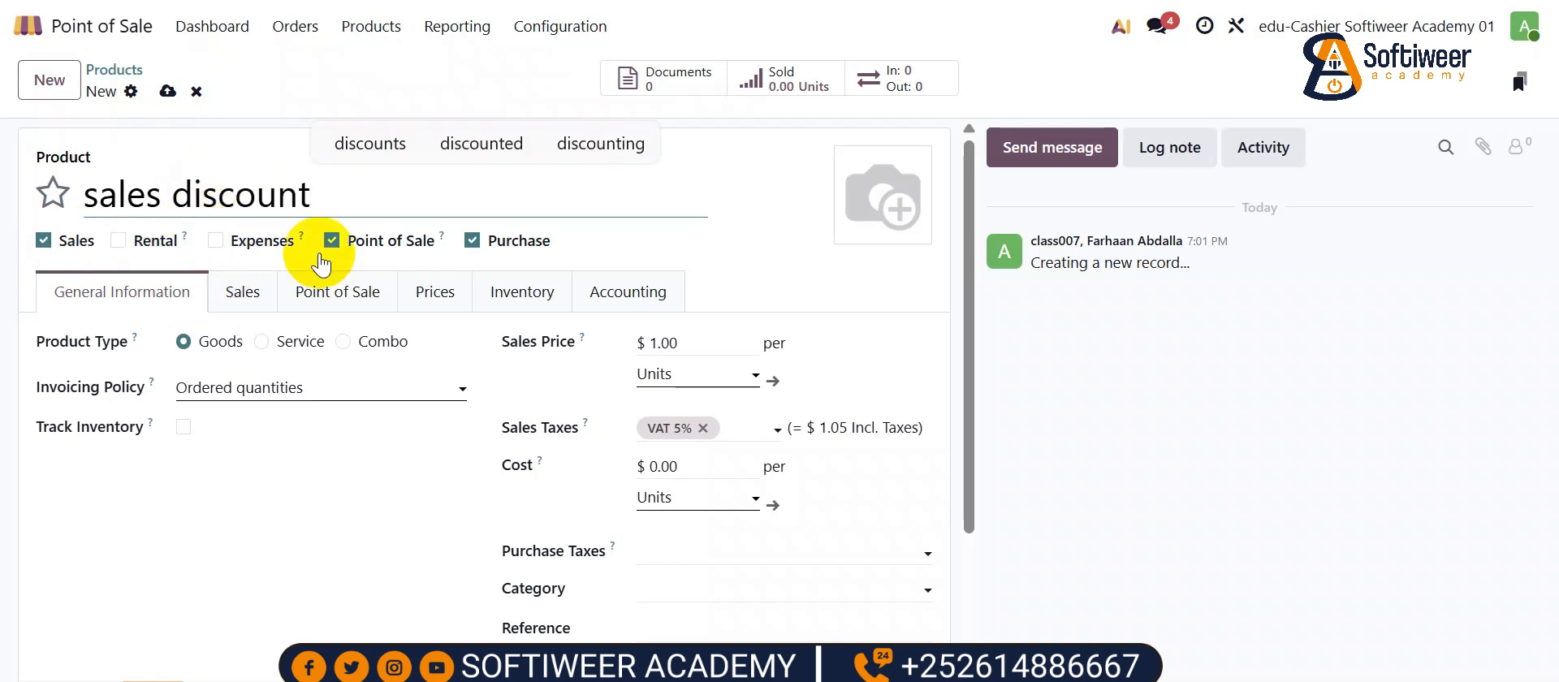
{"action": "left_click", "coordinate": [337, 288]}
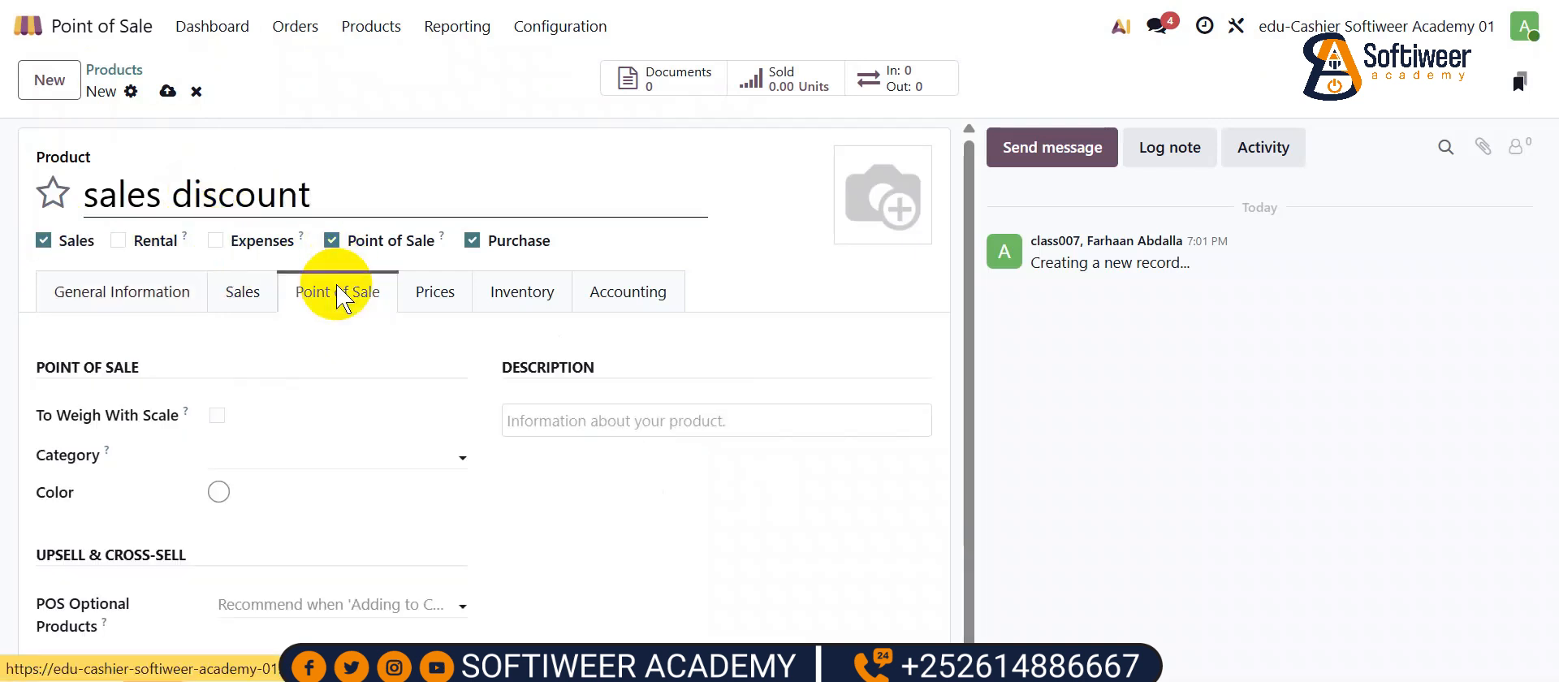
{"action": "left_click", "coordinate": [233, 451]}
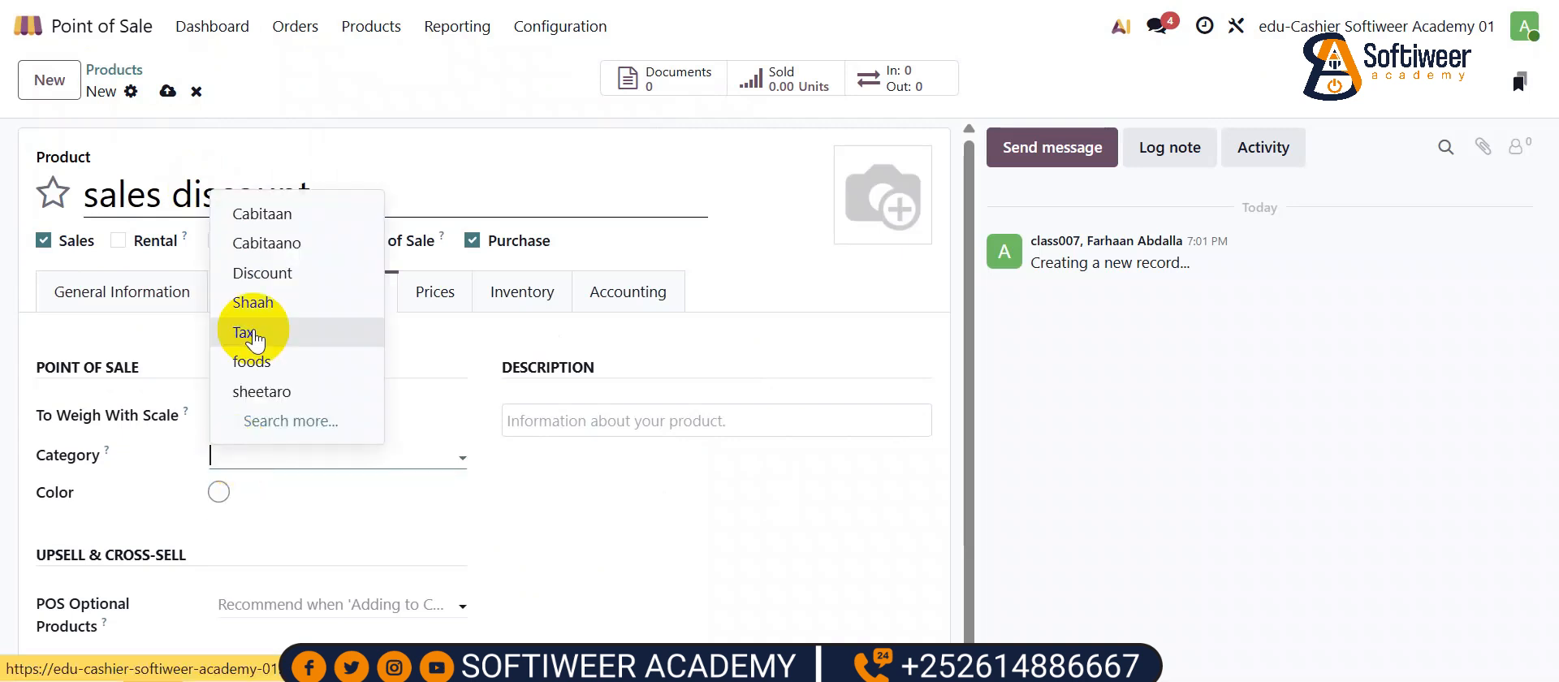
{"action": "left_click", "coordinate": [261, 273]}
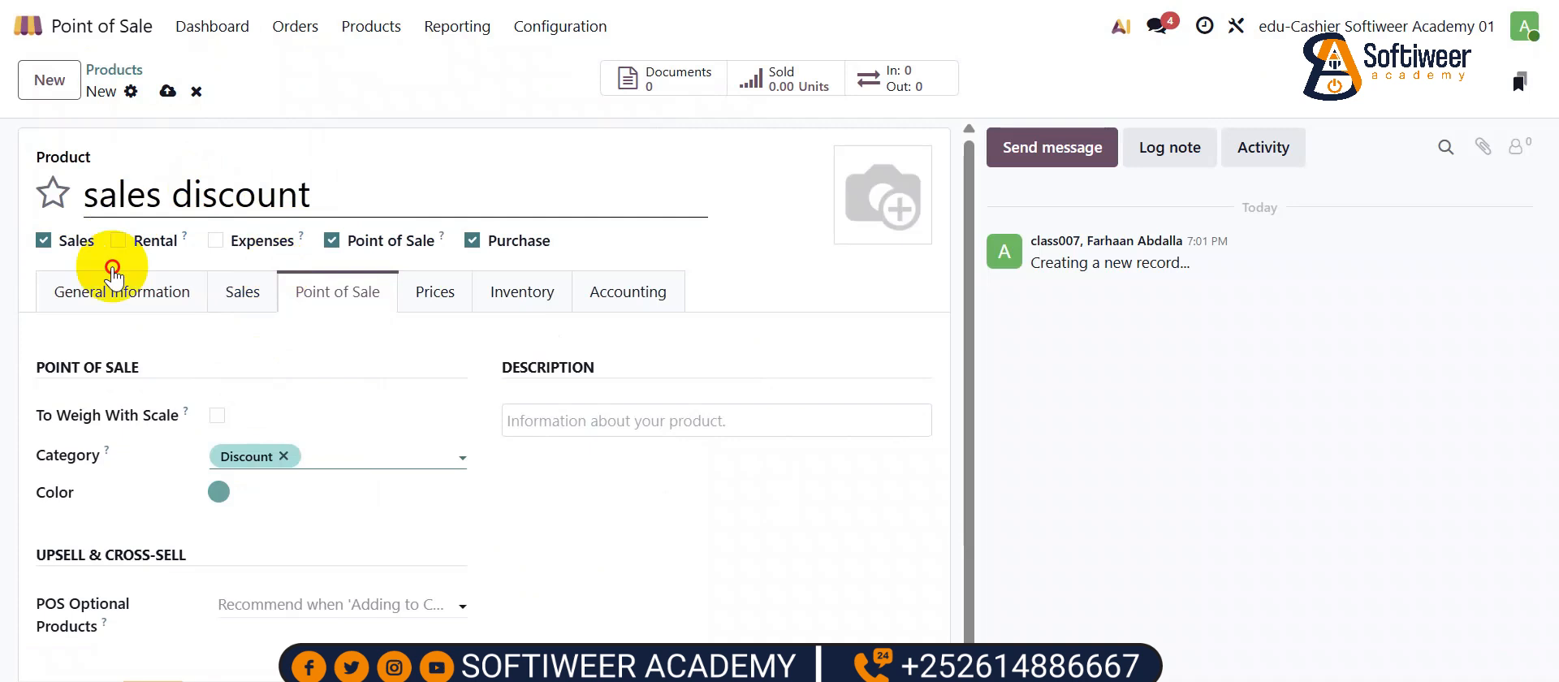
- Remove the VAT 5% sales tax and enter 'DIscount category' as the product category
{"action": "left_click", "coordinate": [102, 289]}
{"action": "scroll", "coordinate": [626, 481], "scroll_direction": "down", "scroll_amount": 1}
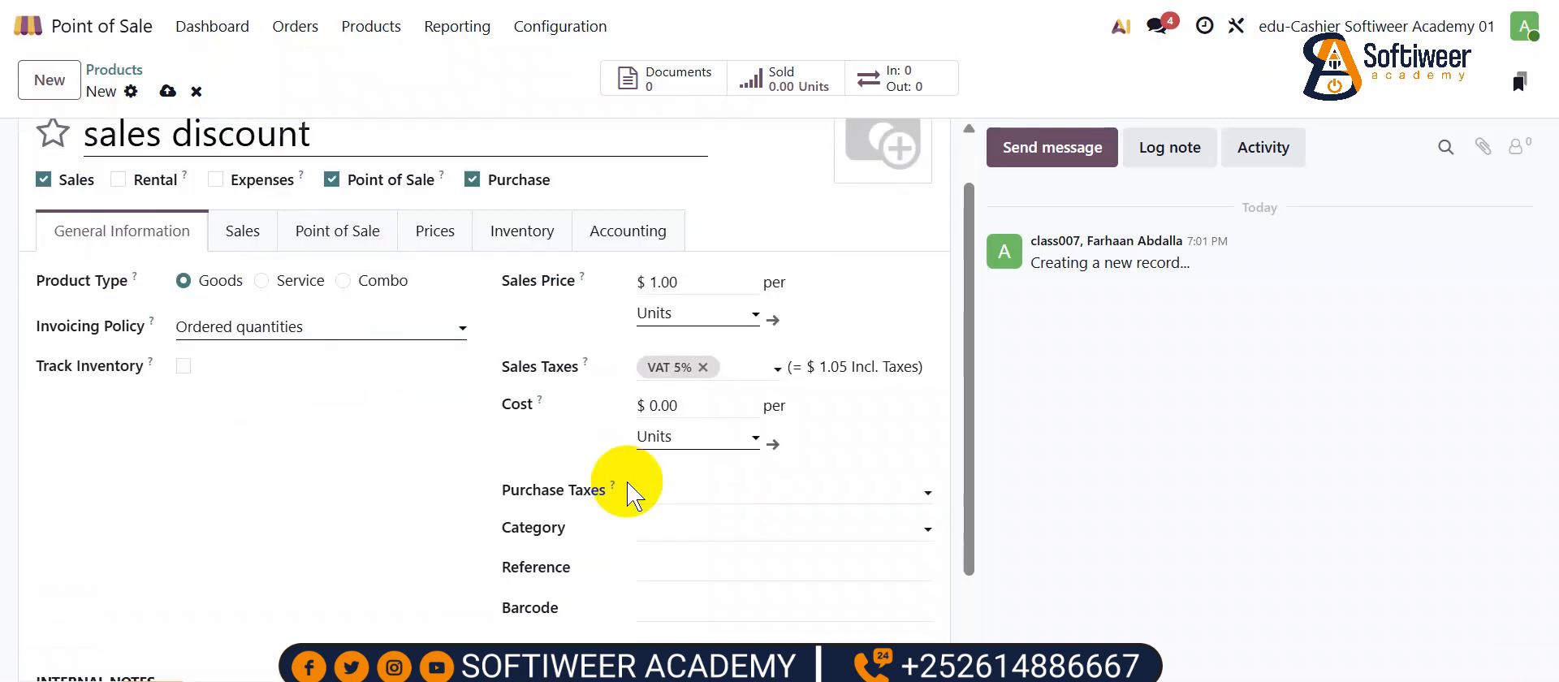
{"action": "left_click", "coordinate": [699, 354]}
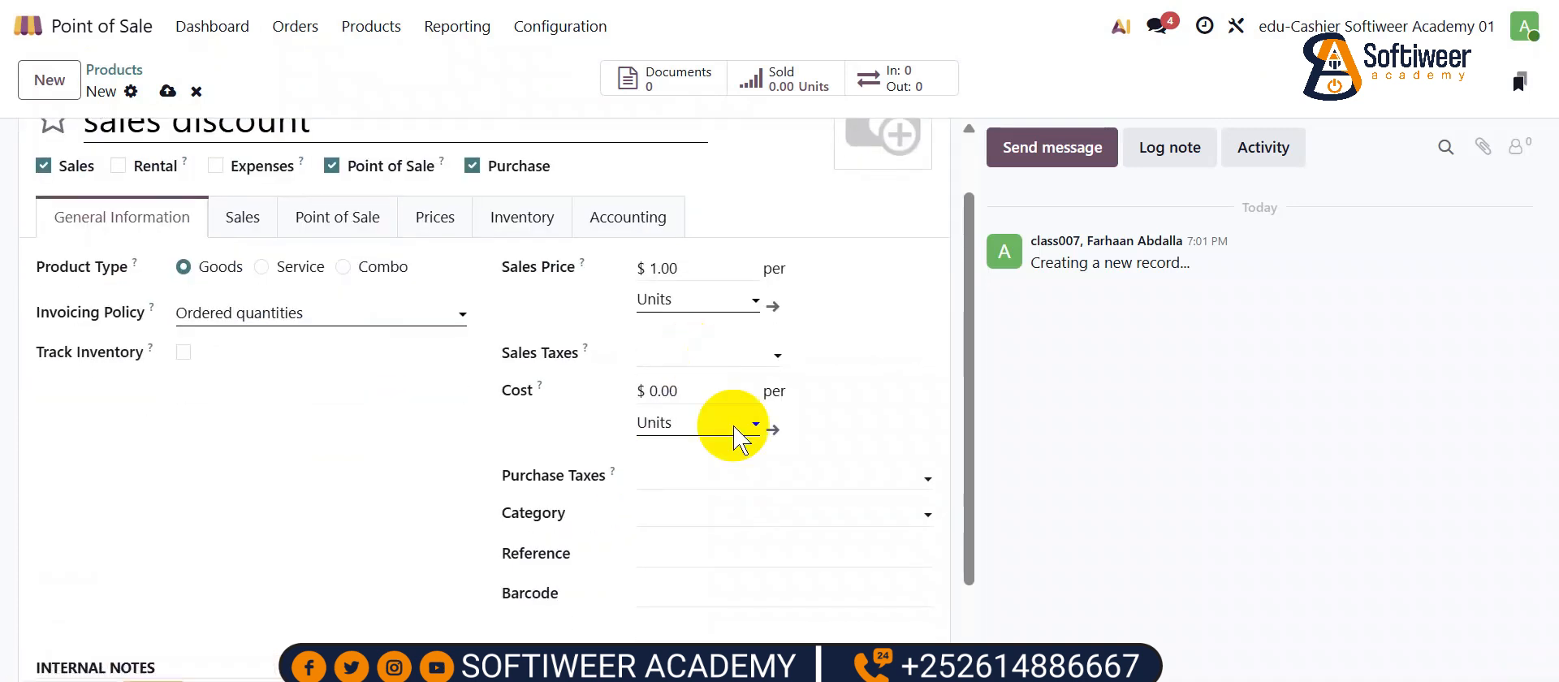
{"action": "left_click", "coordinate": [662, 515]}
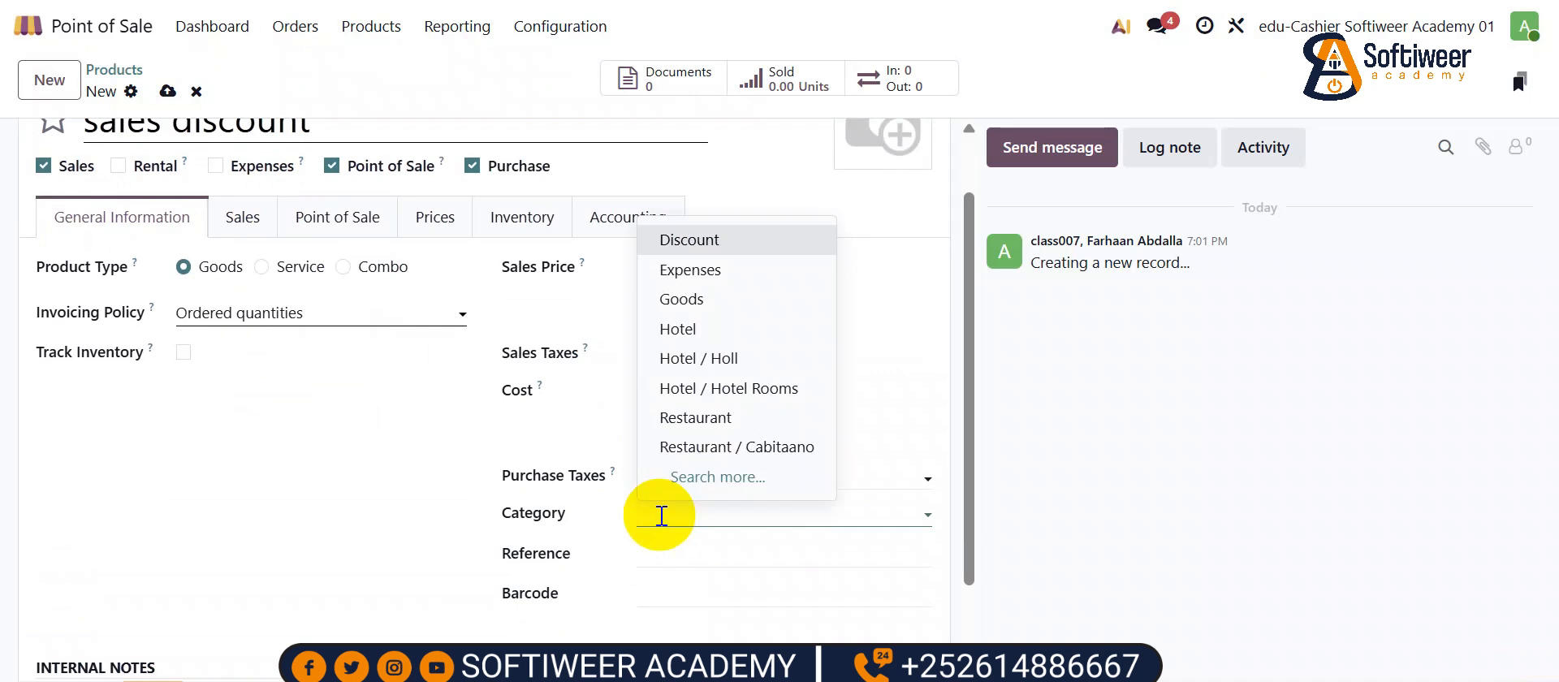
{"action": "type", "text": "DIs"}
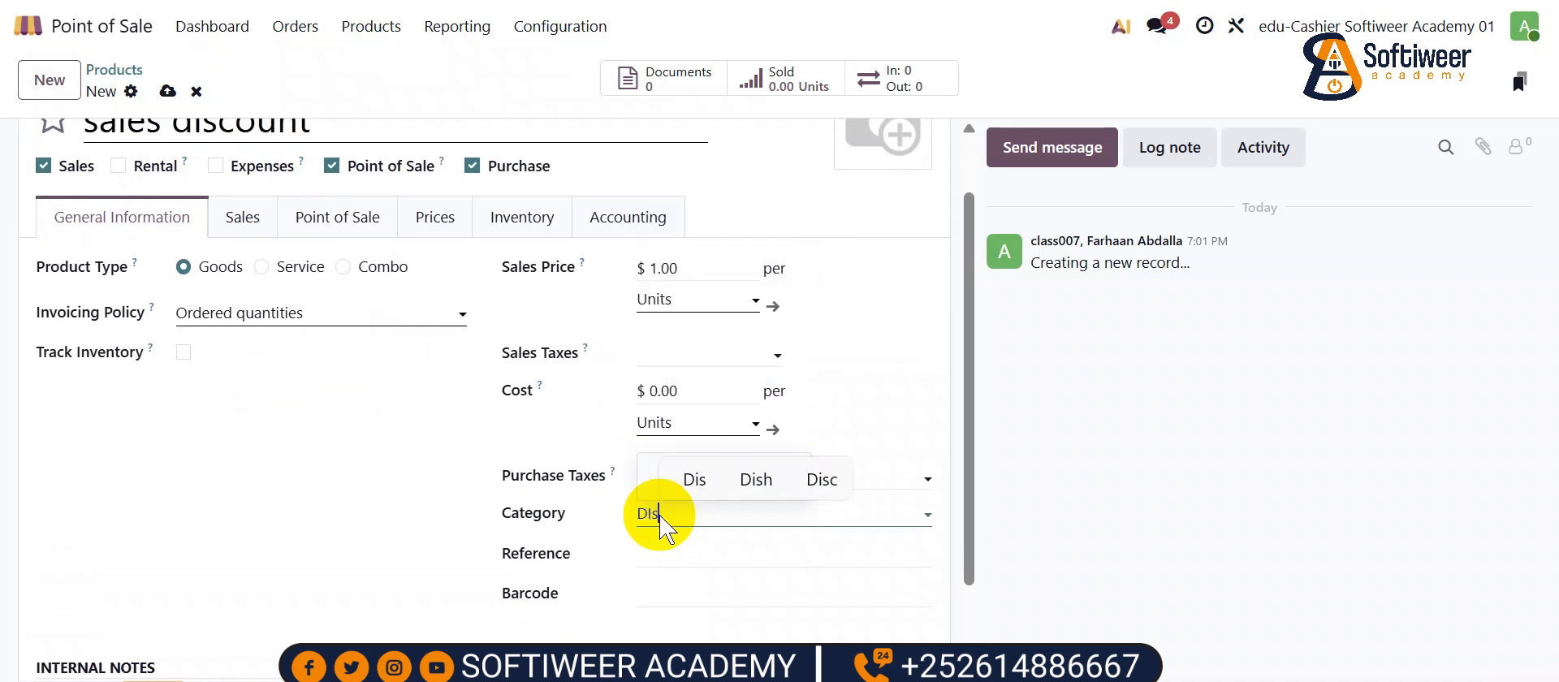
{"action": "type", "text": "count category"}
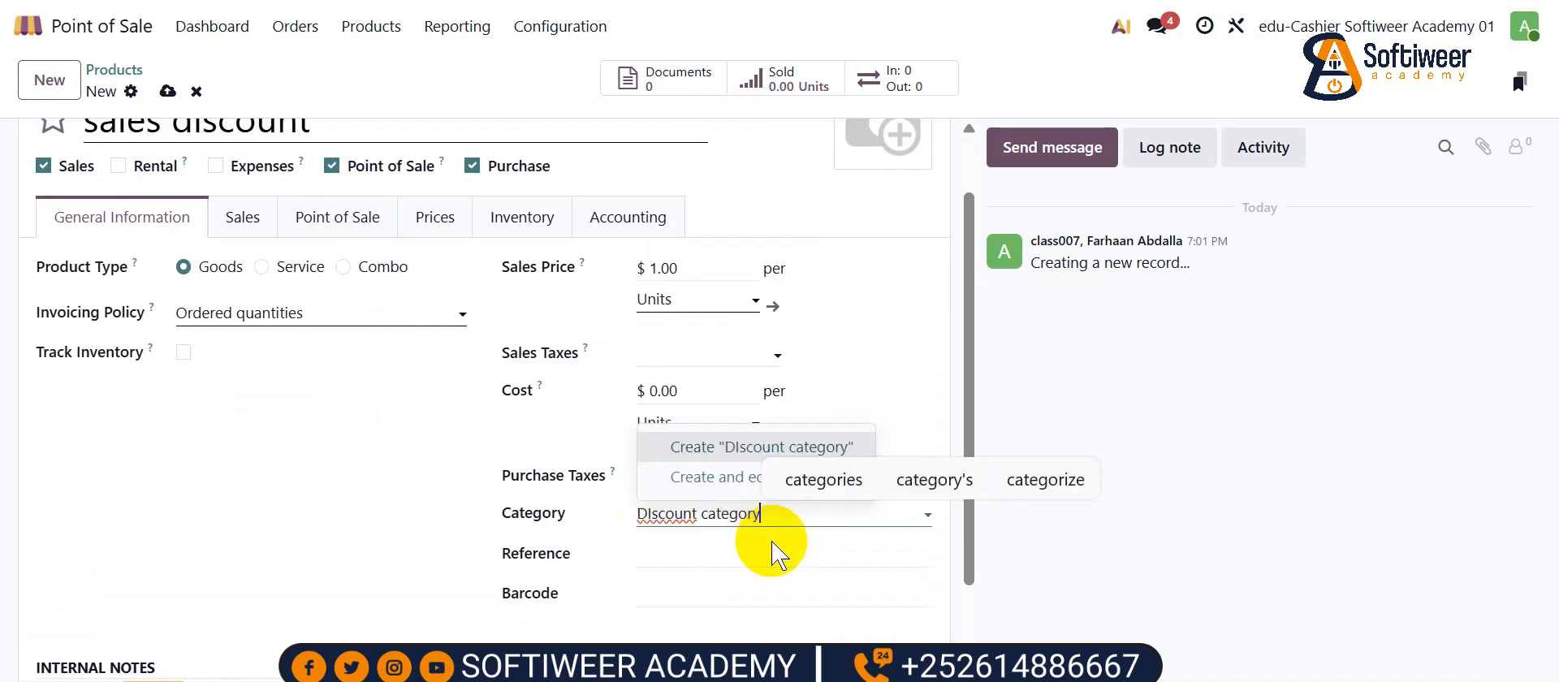
- Create the DIscount category with 4300 Sales Discount as income and expense account
{"action": "left_click", "coordinate": [725, 479]}
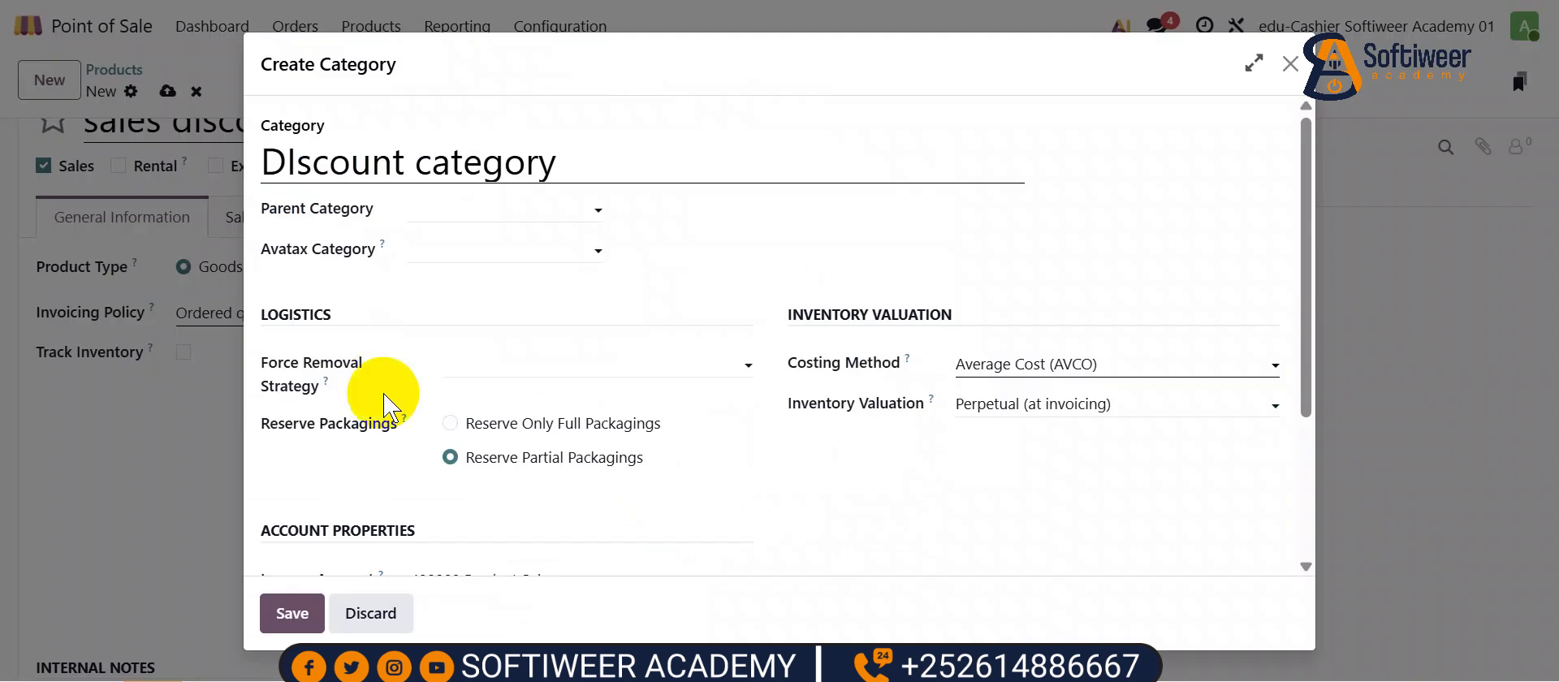
{"action": "scroll", "coordinate": [495, 463], "scroll_direction": "down", "scroll_amount": 5}
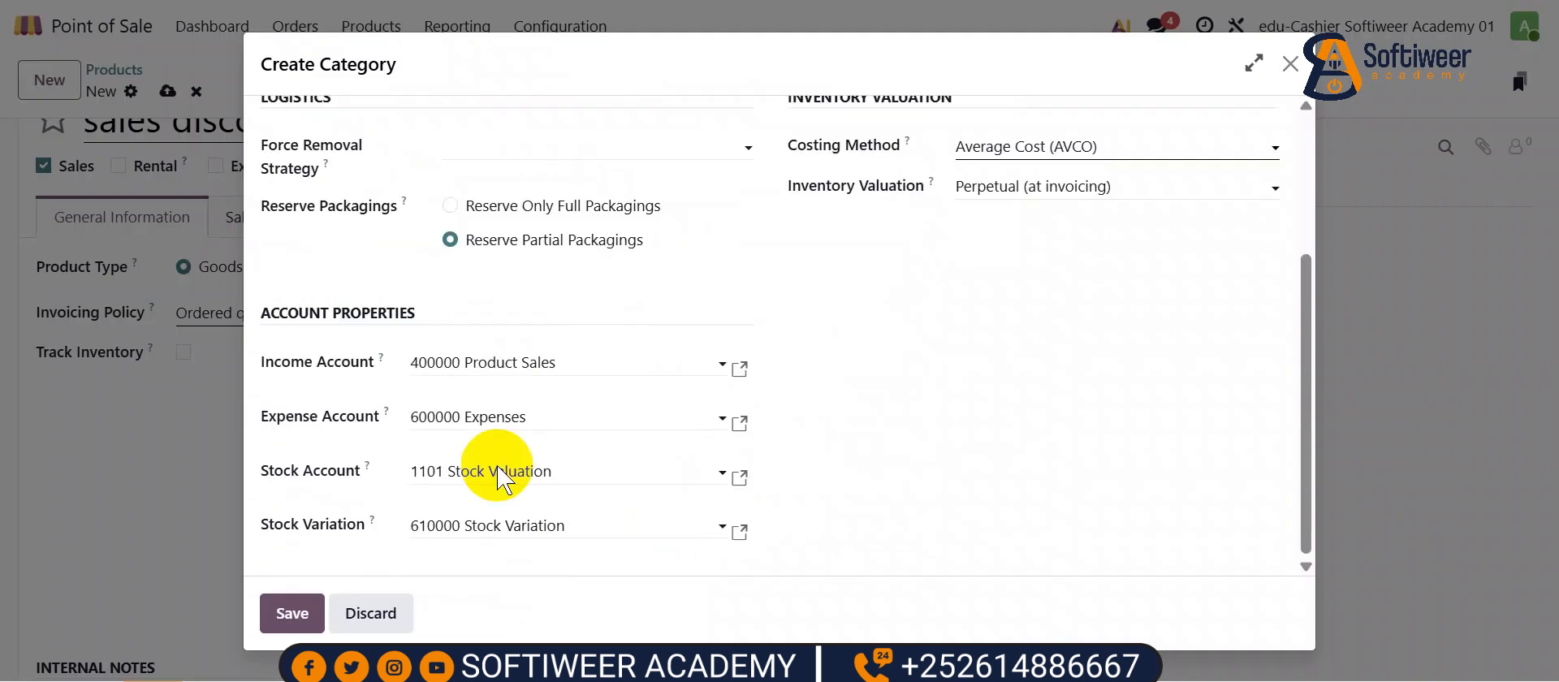
{"action": "left_click", "coordinate": [411, 362]}
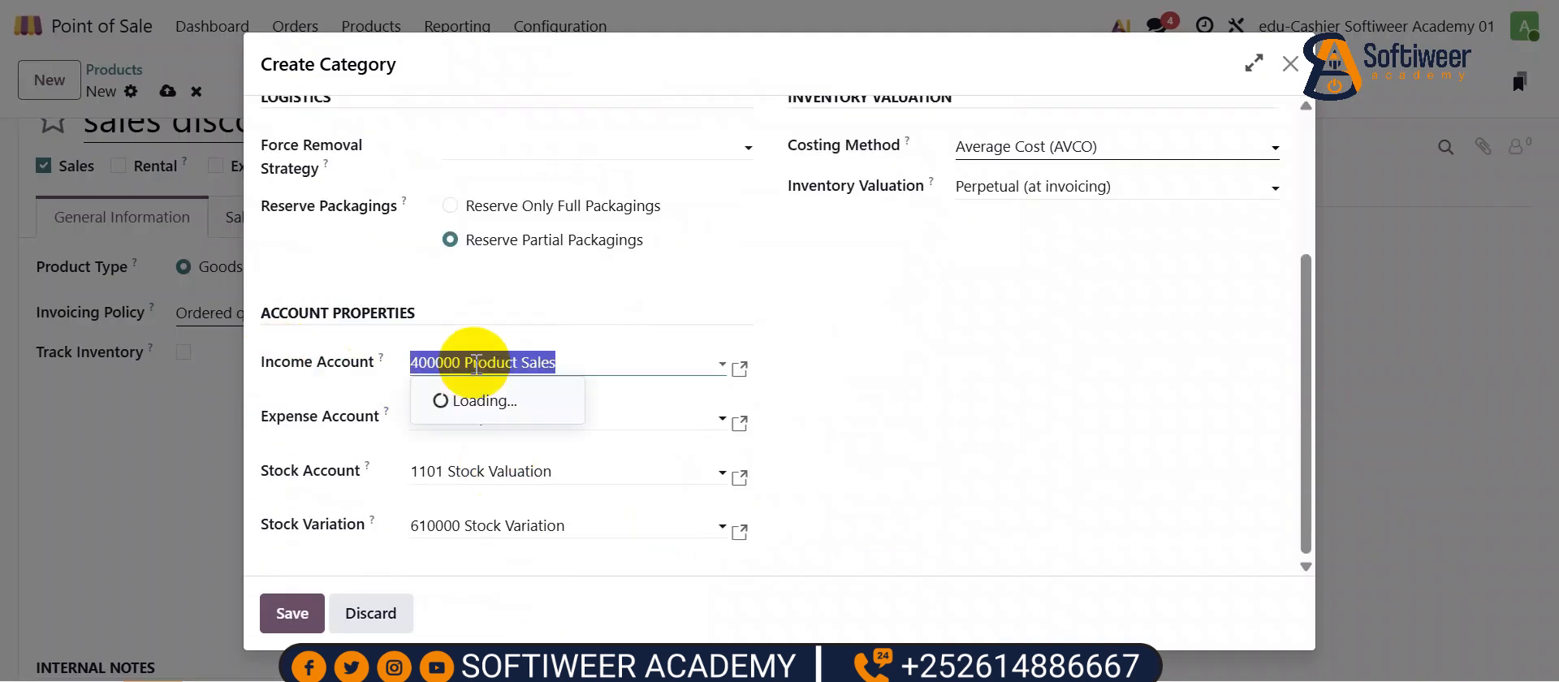
{"action": "type", "text": "sale"}
{"action": "key", "text": "Return"}
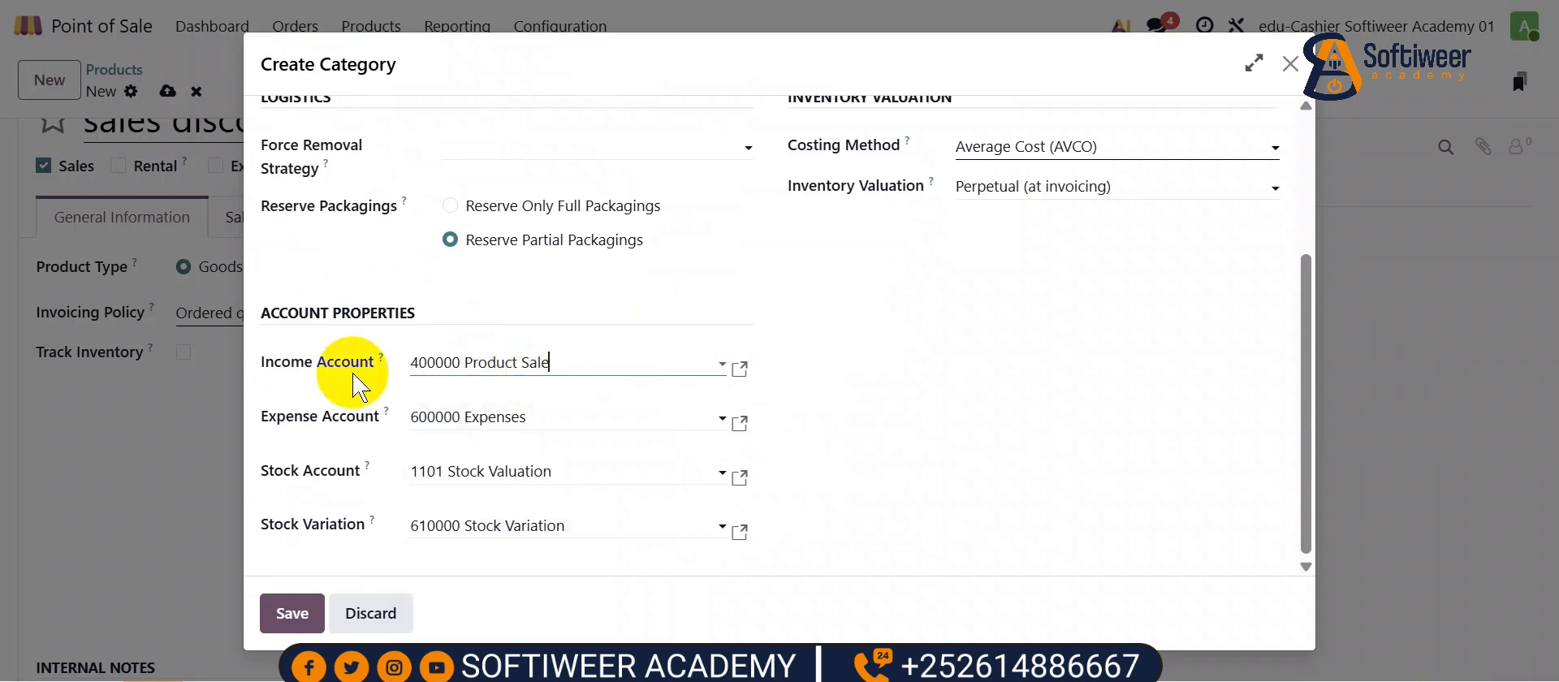
{"action": "key", "text": "BackSpace"}
{"action": "key", "text": "BackSpace"}
{"action": "key", "text": "BackSpace"}
{"action": "key", "text": "BackSpace"}
{"action": "key", "text": "BackSpace"}
{"action": "key", "text": "BackSpace"}
{"action": "key", "text": "BackSpace"}
{"action": "key", "text": "BackSpace"}
{"action": "key", "text": "BackSpace"}
{"action": "key", "text": "BackSpace"}
{"action": "key", "text": "BackSpace"}
{"action": "key", "text": "BackSpace"}
{"action": "key", "text": "BackSpace"}
{"action": "key", "text": "BackSpace"}
{"action": "key", "text": "BackSpace"}
{"action": "key", "text": "BackSpace"}
{"action": "key", "text": "BackSpace"}
{"action": "key", "text": "BackSpace"}
{"action": "key", "text": "BackSpace"}
{"action": "key", "text": "BackSpace"}
{"action": "type", "text": "sa"}
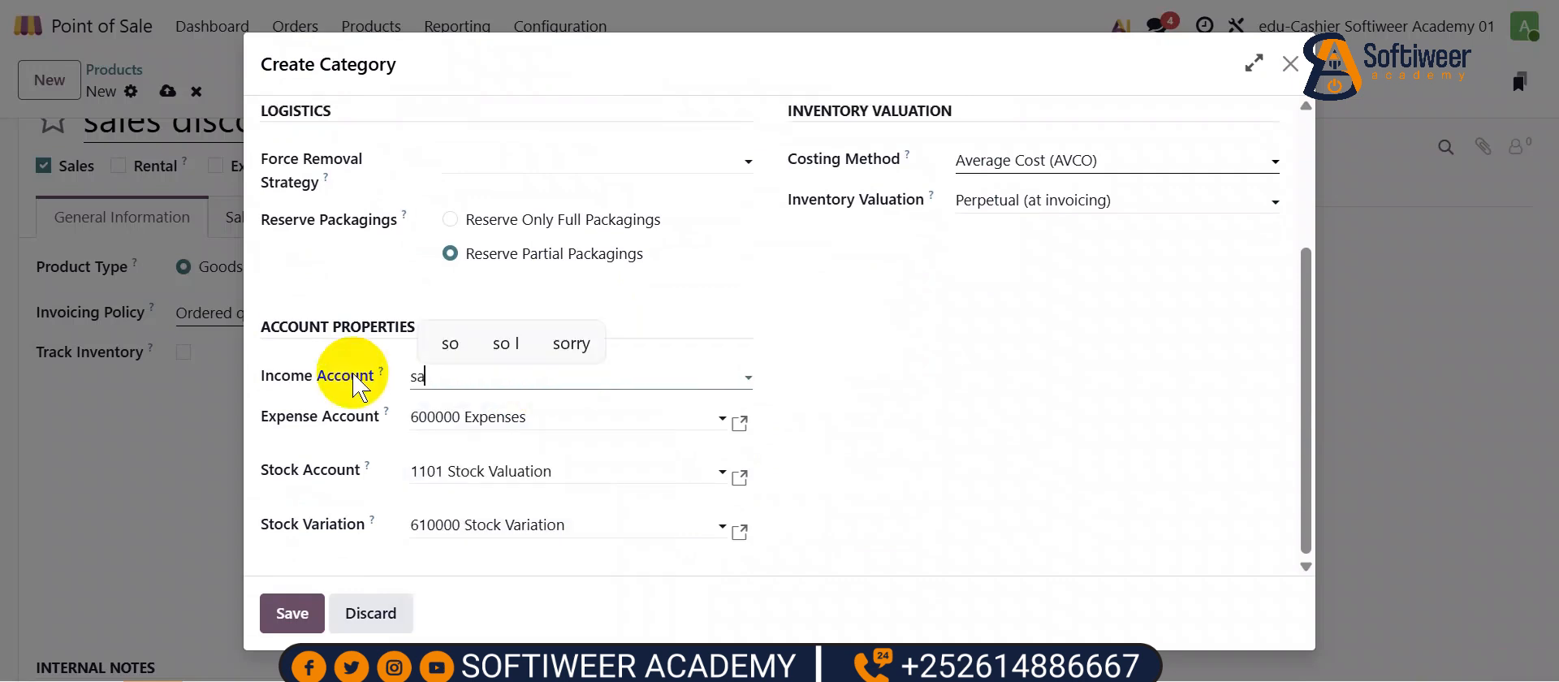
{"action": "type", "text": "les"}
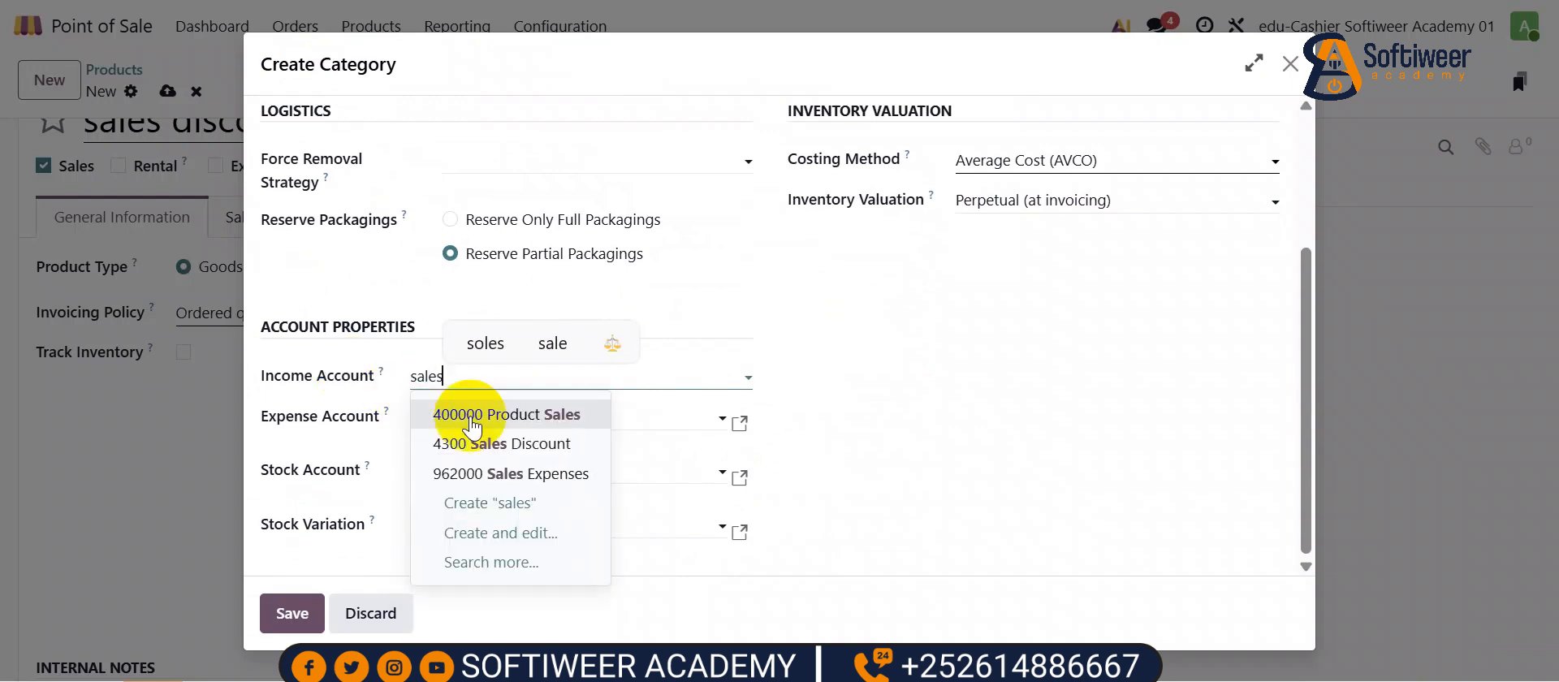
{"action": "left_click", "coordinate": [480, 443]}
{"action": "left_click", "coordinate": [458, 418]}
{"action": "type", "text": "sales"}
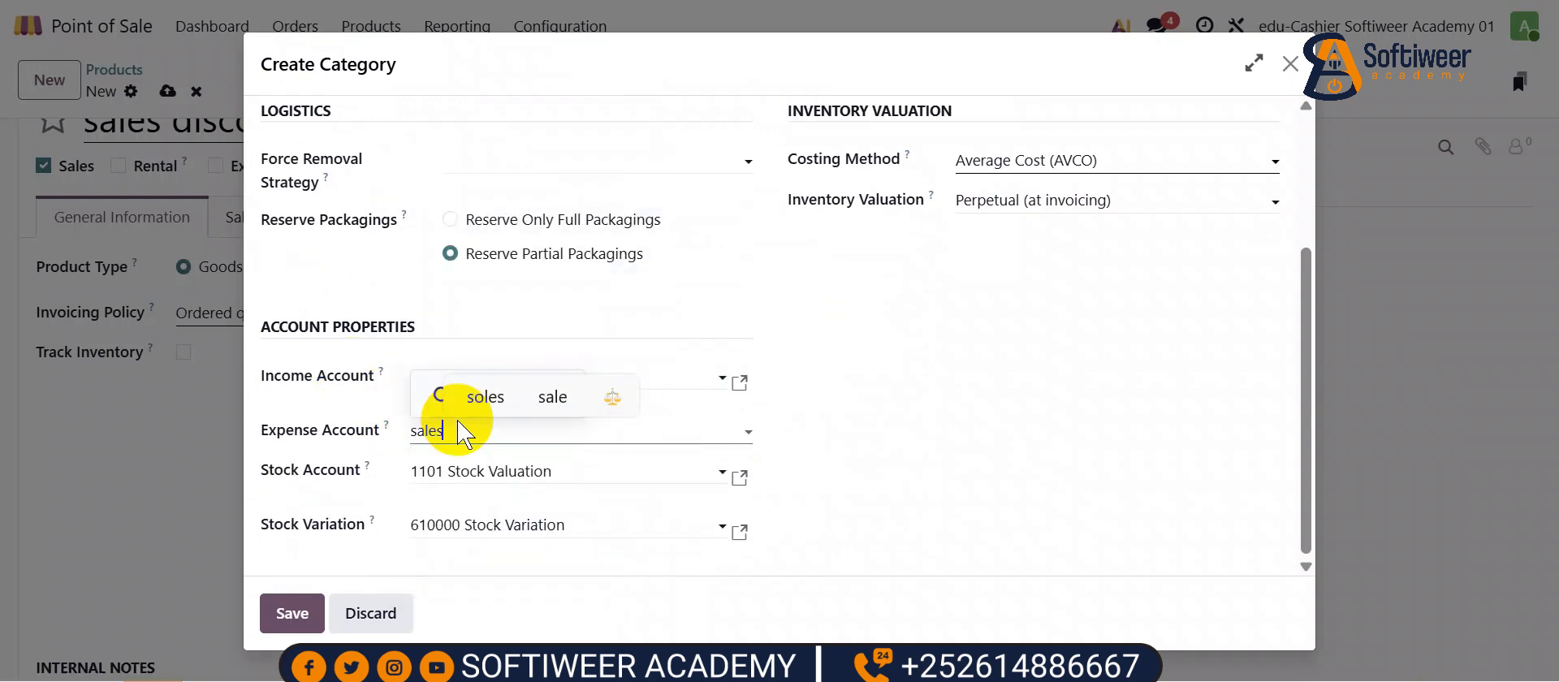
{"action": "left_click", "coordinate": [517, 280]}
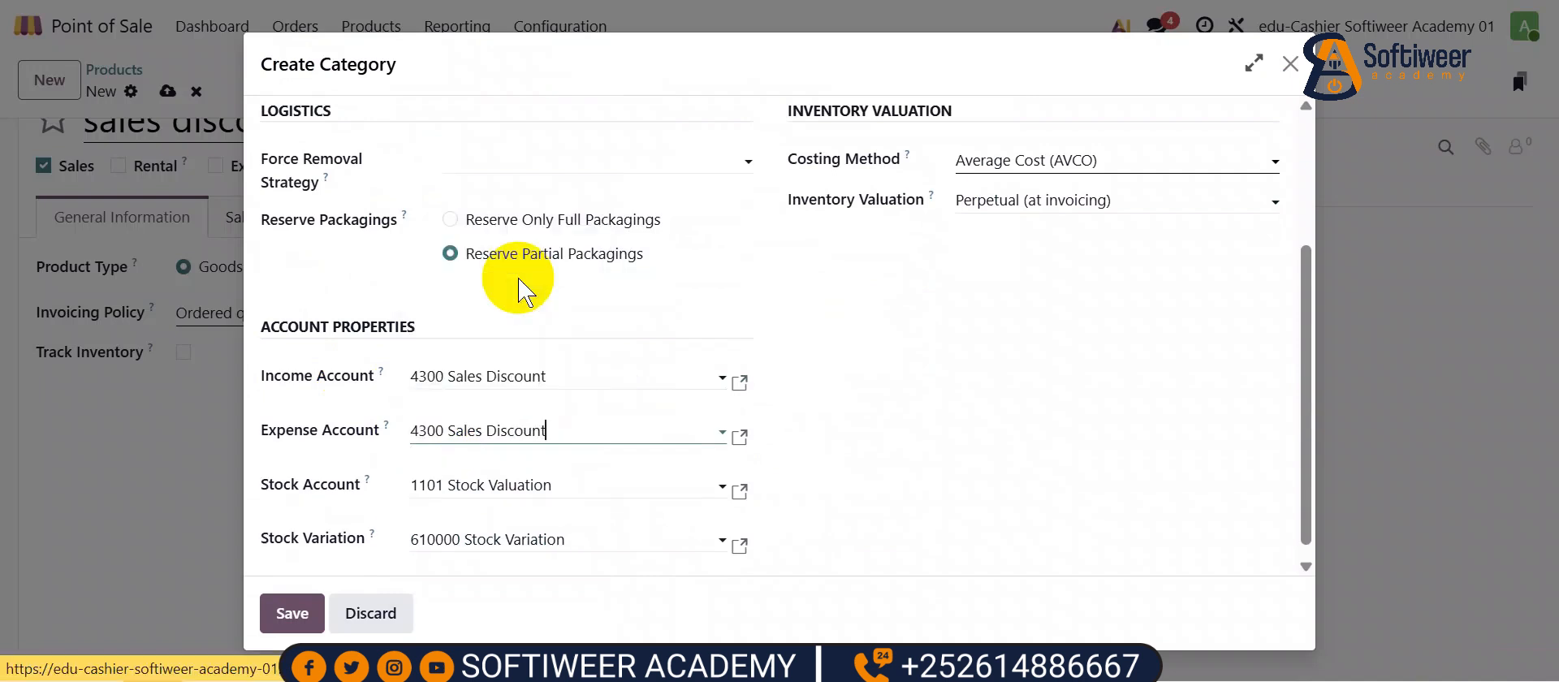
- Clear the category's Stock Valuation and Stock Variation accounts and save it
{"action": "left_click", "coordinate": [557, 481]}
{"action": "key", "text": "BackSpace"}
{"action": "left_click", "coordinate": [609, 526]}
{"action": "key", "text": "BackSpace"}
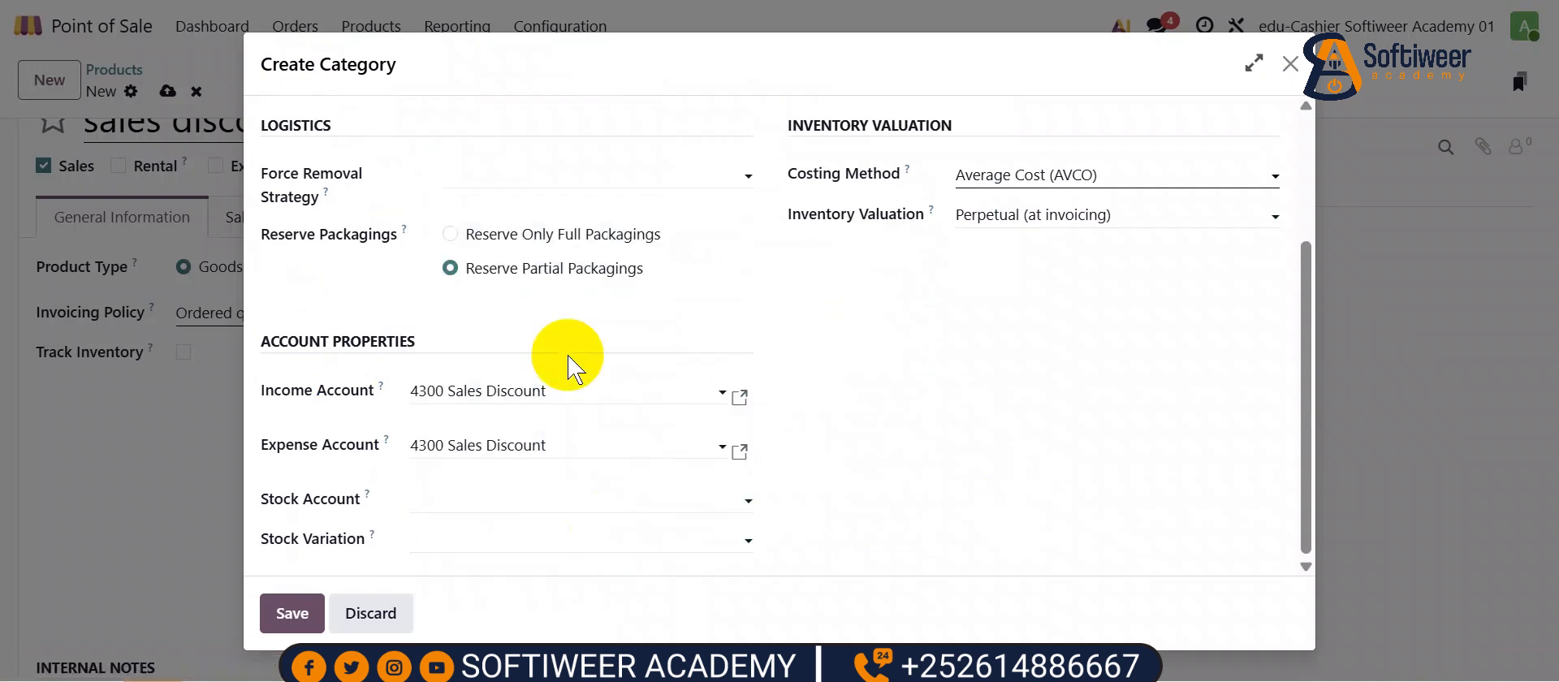
{"action": "scroll", "coordinate": [570, 355], "scroll_direction": "up", "scroll_amount": 3}
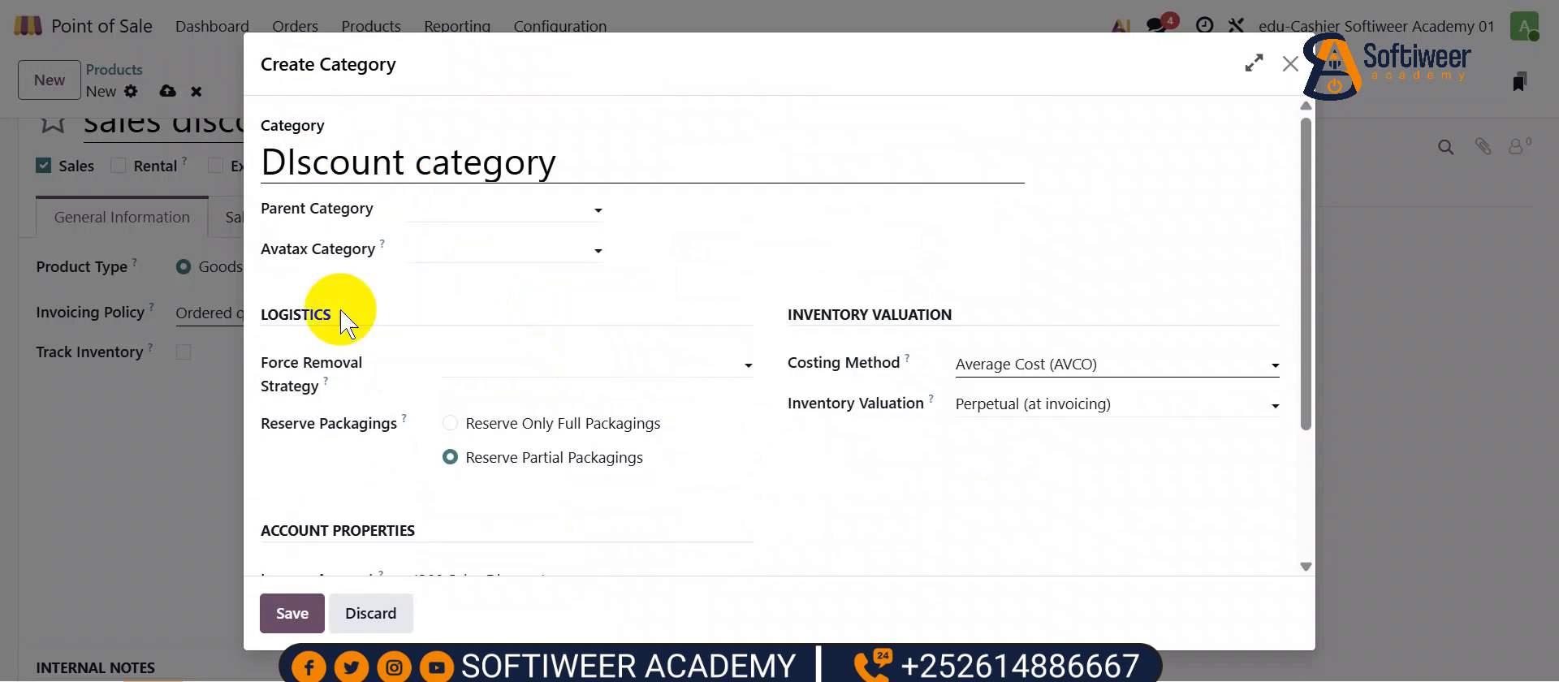
{"action": "left_click", "coordinate": [292, 613]}
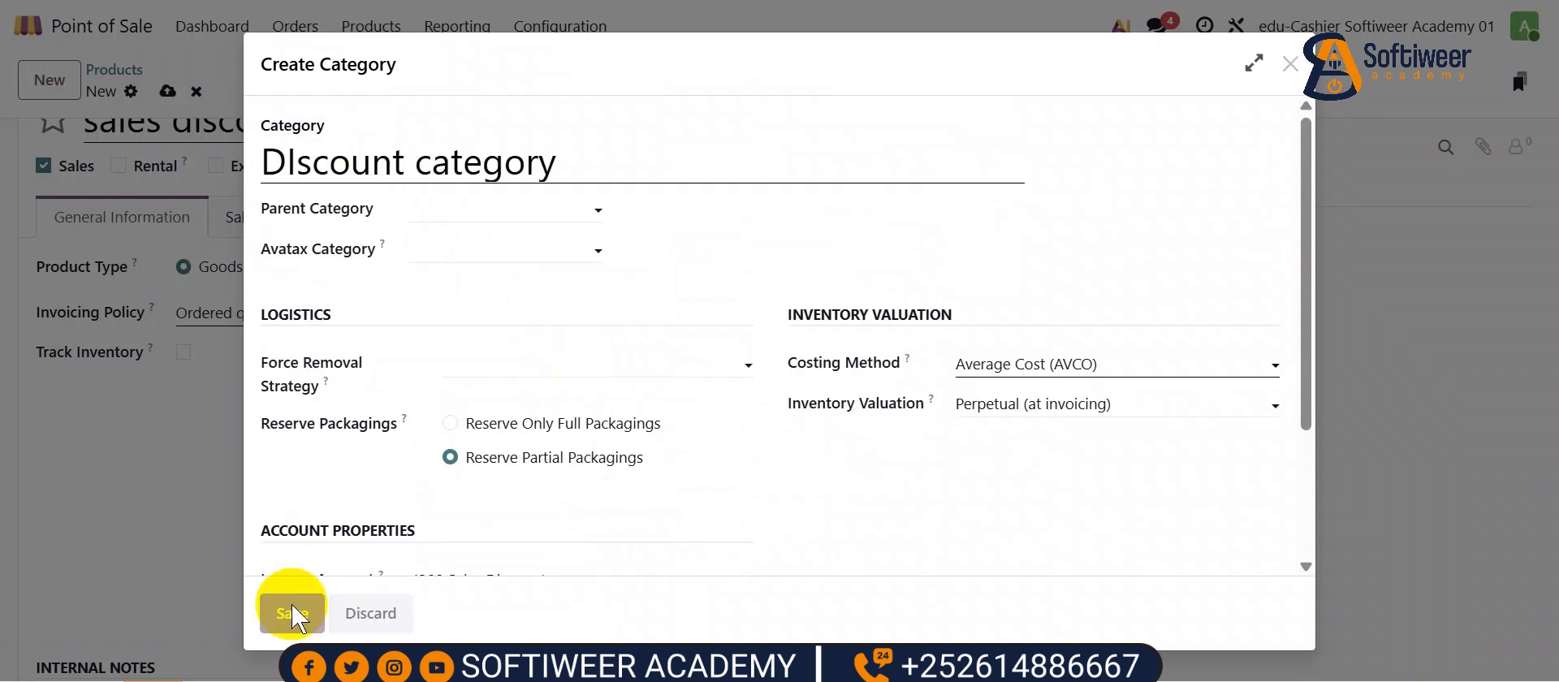
{"action": "left_click", "coordinate": [602, 523]}
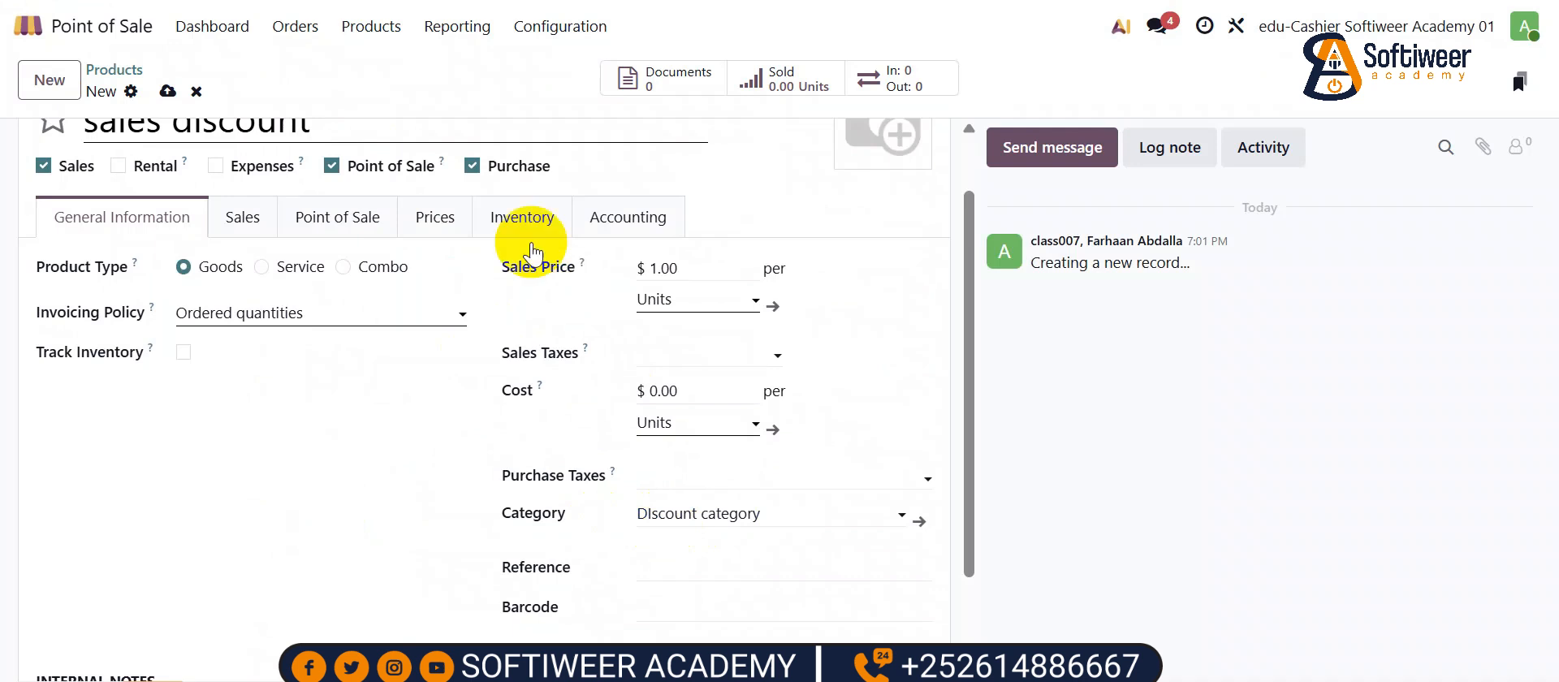
- Set the product's own income and expense accounts to 4300 Sales Discount
{"action": "left_click", "coordinate": [605, 224]}
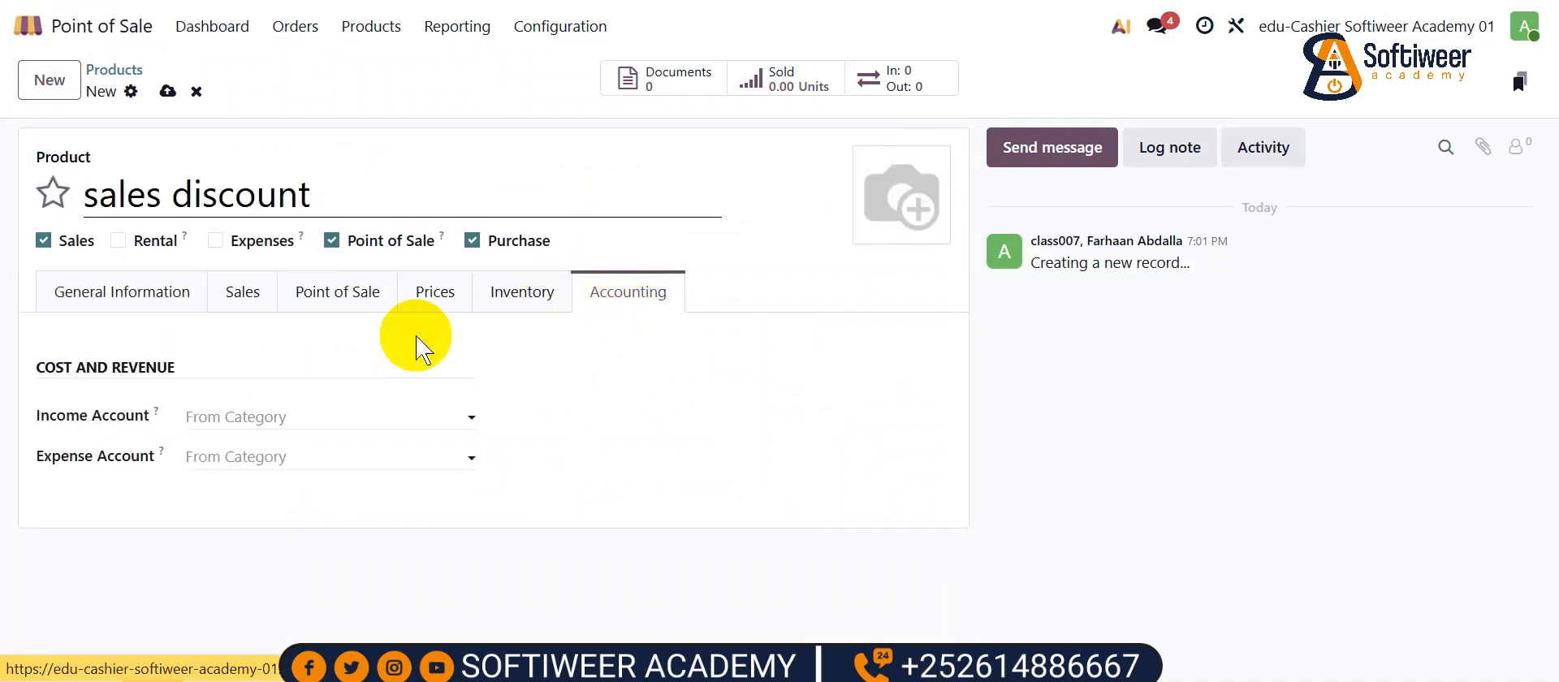
{"action": "left_click", "coordinate": [232, 419]}
{"action": "type", "text": "sale"}
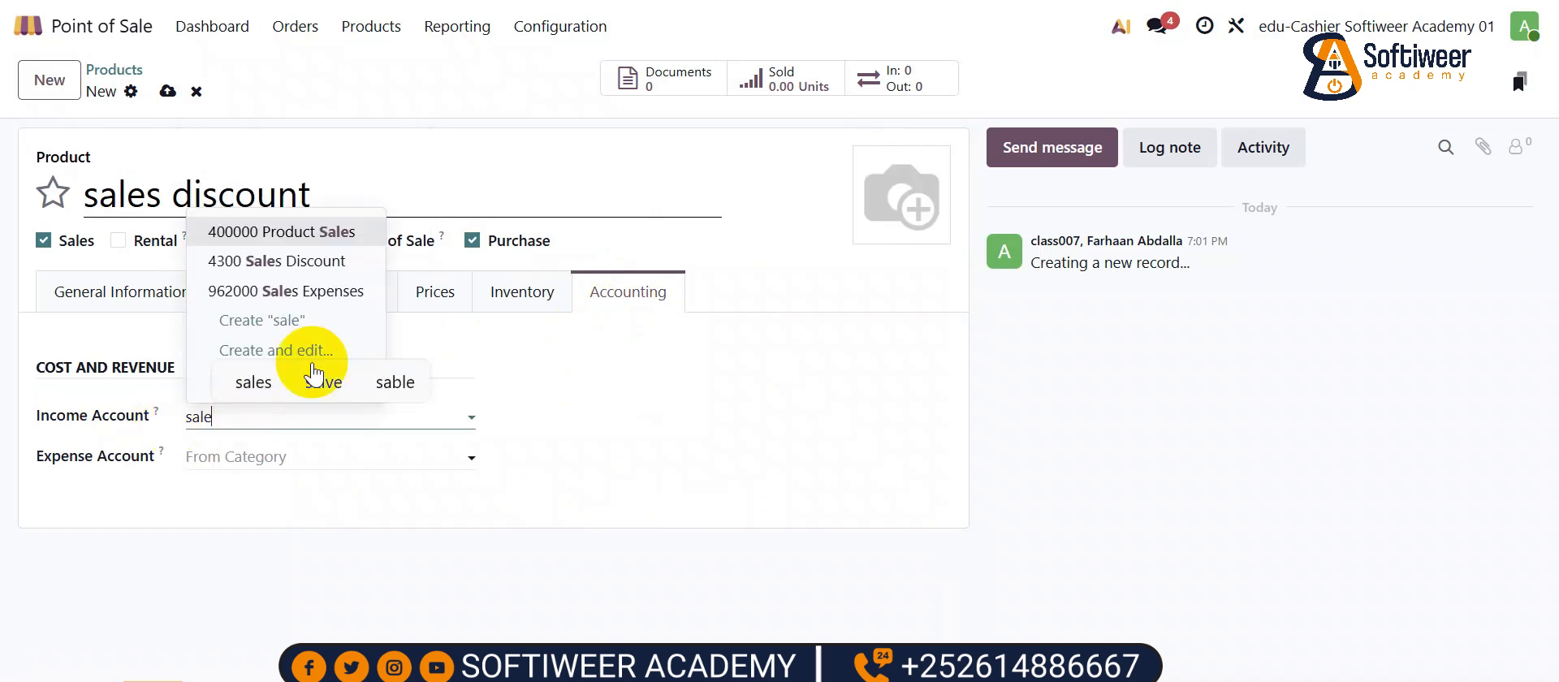
{"action": "left_click", "coordinate": [303, 261]}
{"action": "left_click", "coordinate": [235, 465]}
{"action": "type", "text": "sal"}
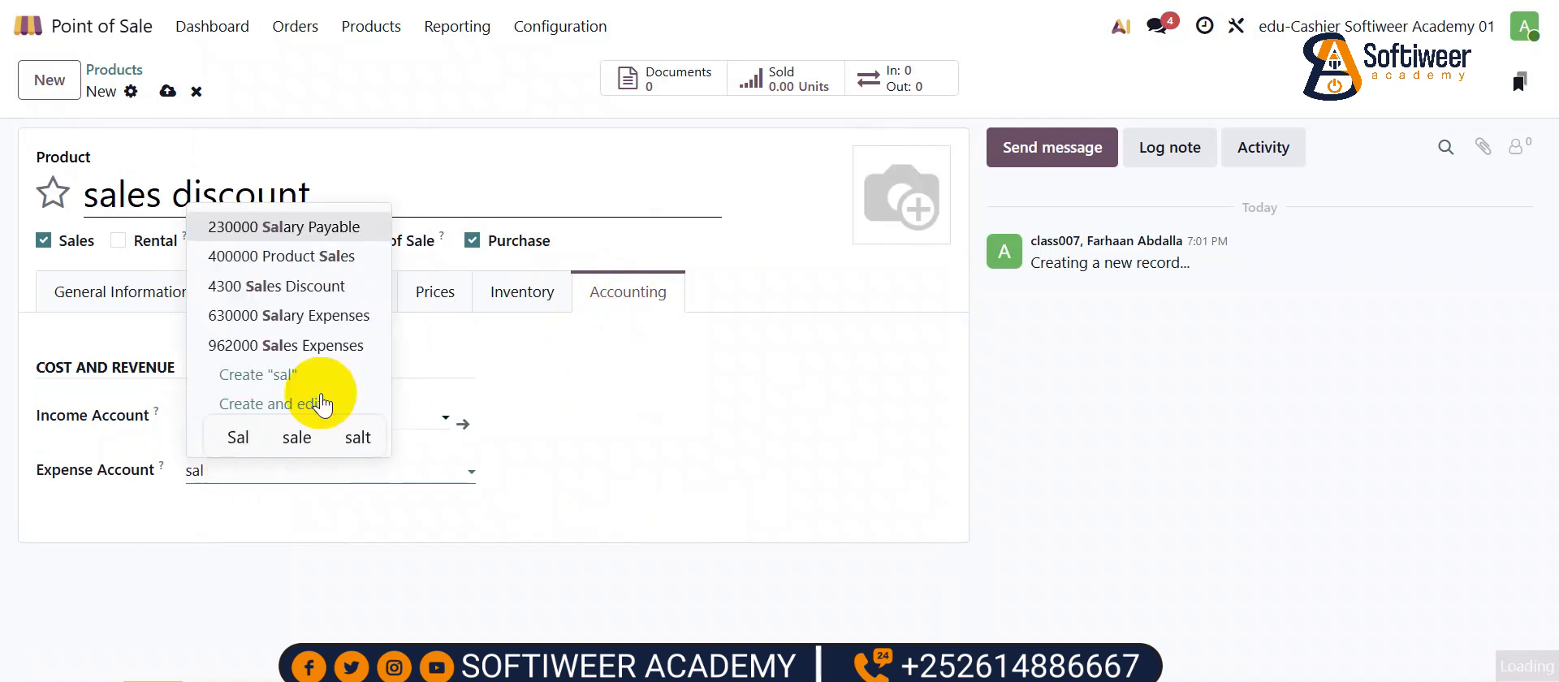
{"action": "left_click", "coordinate": [301, 290]}
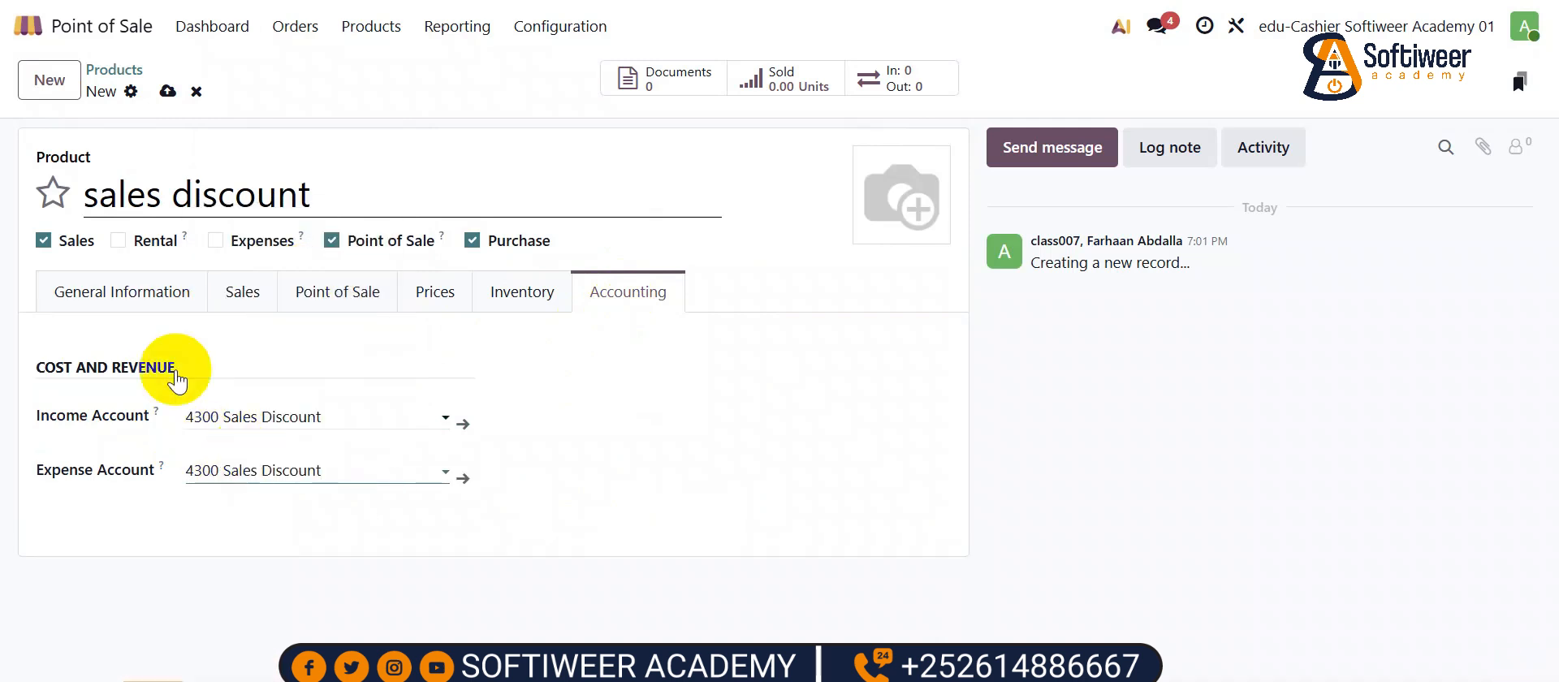
{"action": "left_click", "coordinate": [138, 288]}
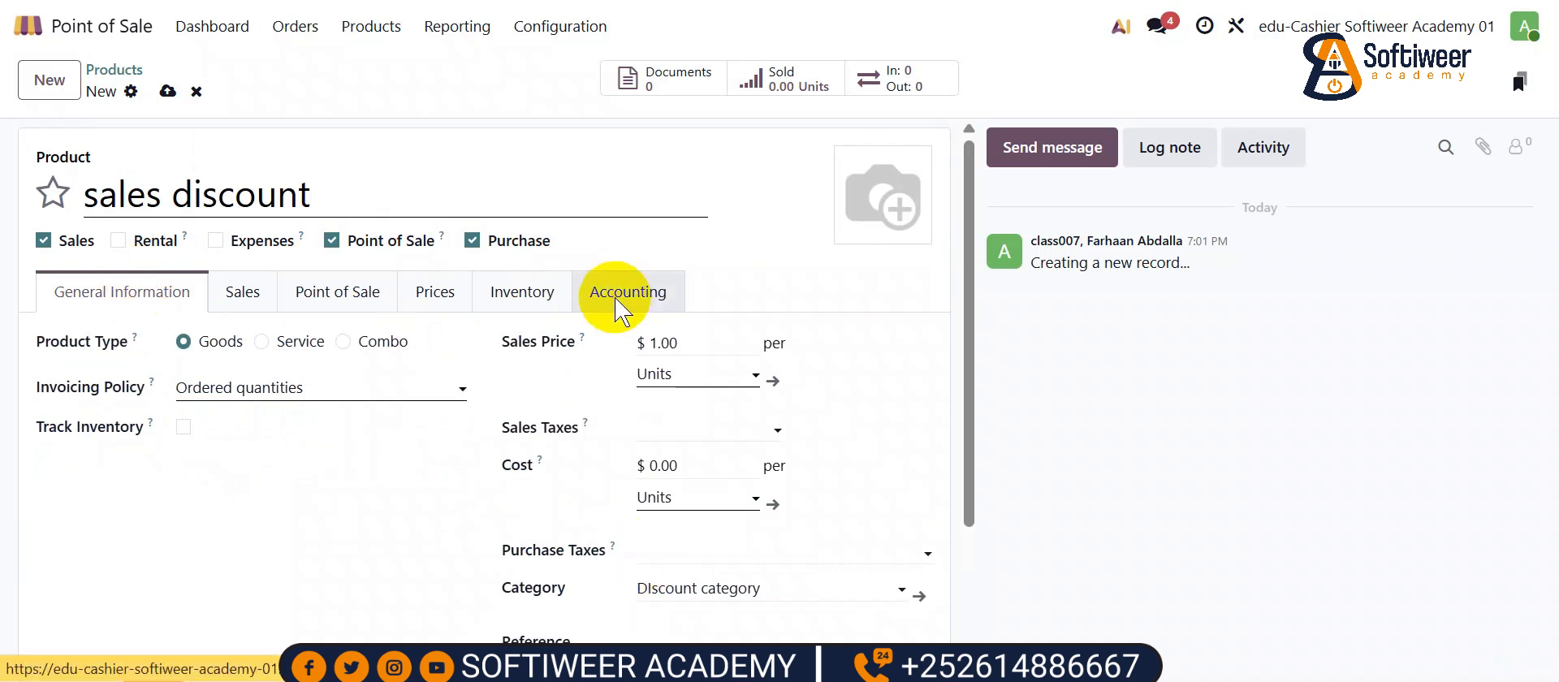
{"action": "scroll", "coordinate": [435, 466], "scroll_direction": "down", "scroll_amount": 1}
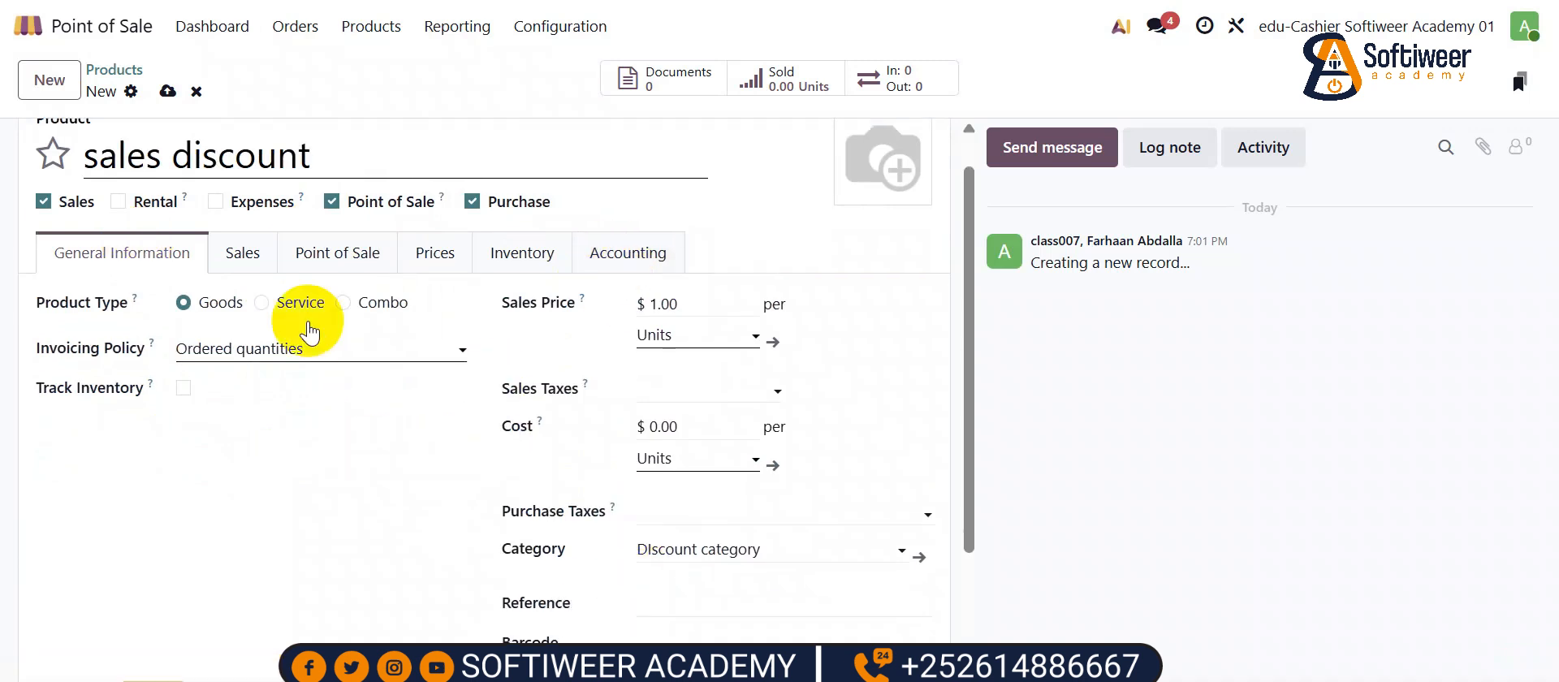
- Make sales discount a Service product with pcs as its unit and save it
{"action": "left_click", "coordinate": [261, 299]}
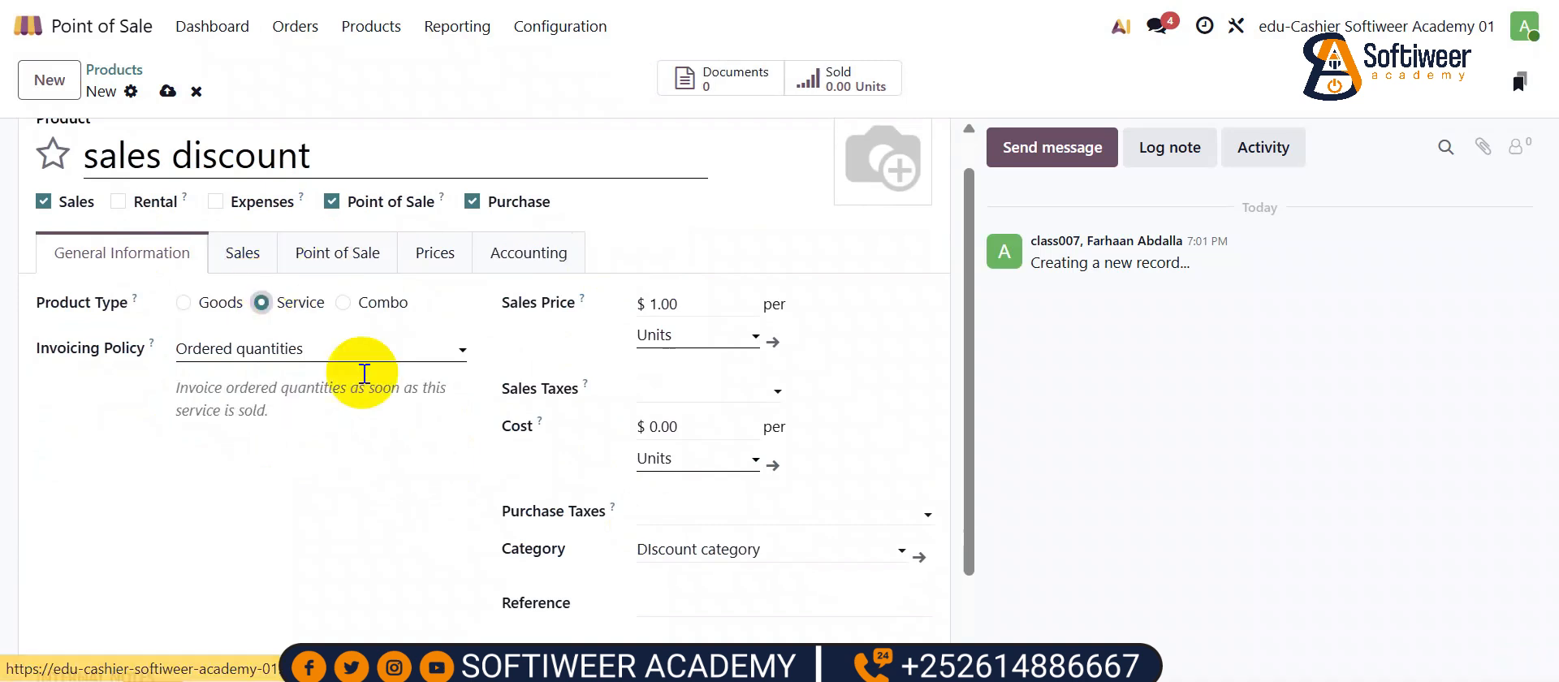
{"action": "scroll", "coordinate": [374, 388], "scroll_direction": "down", "scroll_amount": 1}
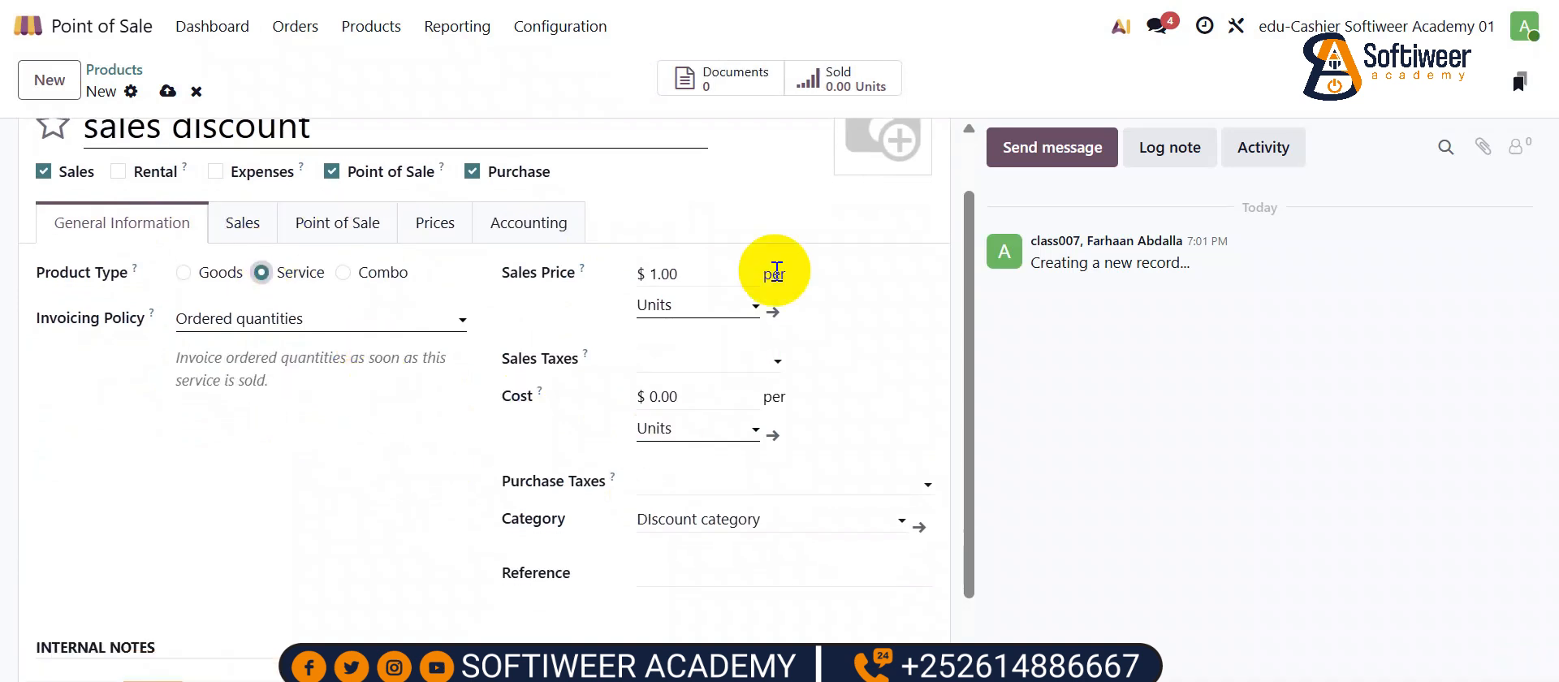
{"action": "left_click", "coordinate": [686, 421]}
{"action": "type", "text": "pcs"}
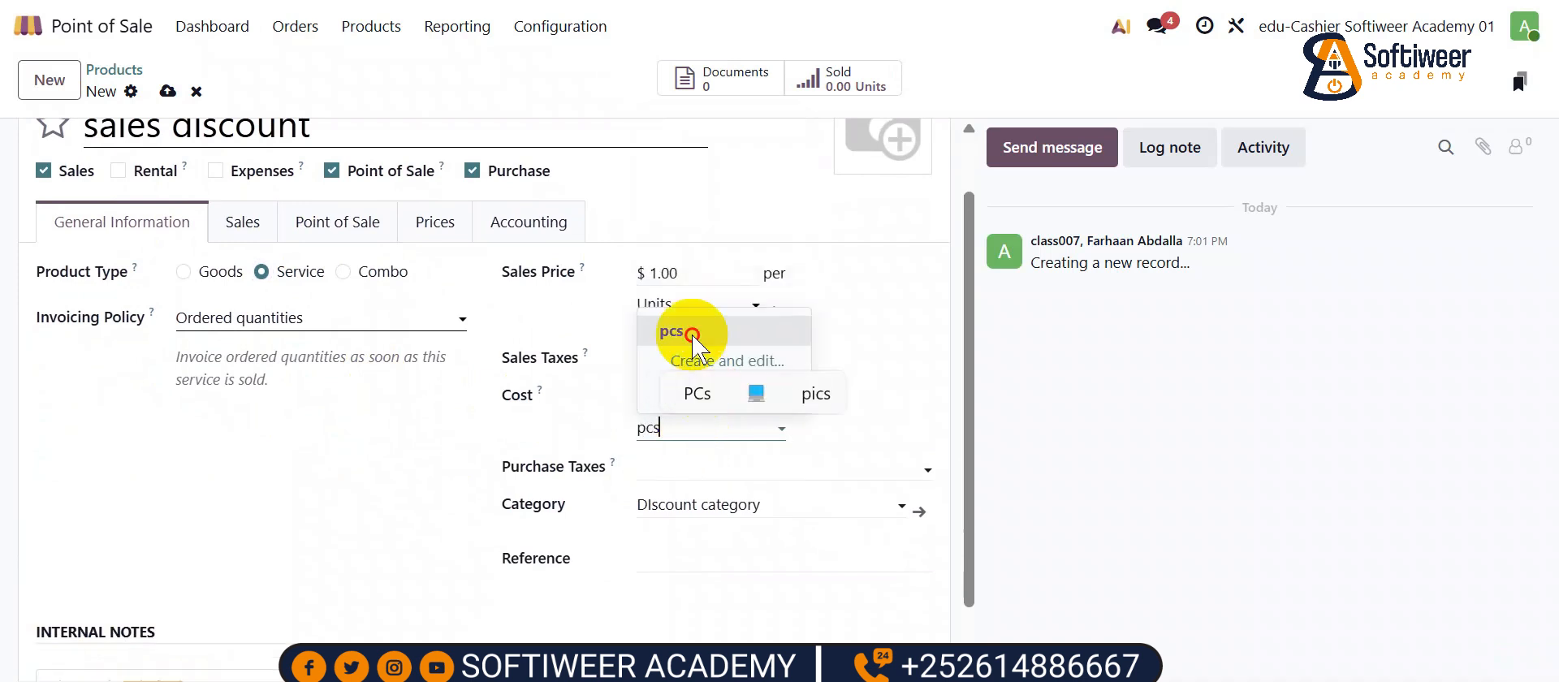
{"action": "left_click", "coordinate": [678, 331]}
{"action": "scroll", "coordinate": [365, 491], "scroll_direction": "up", "scroll_amount": 2}
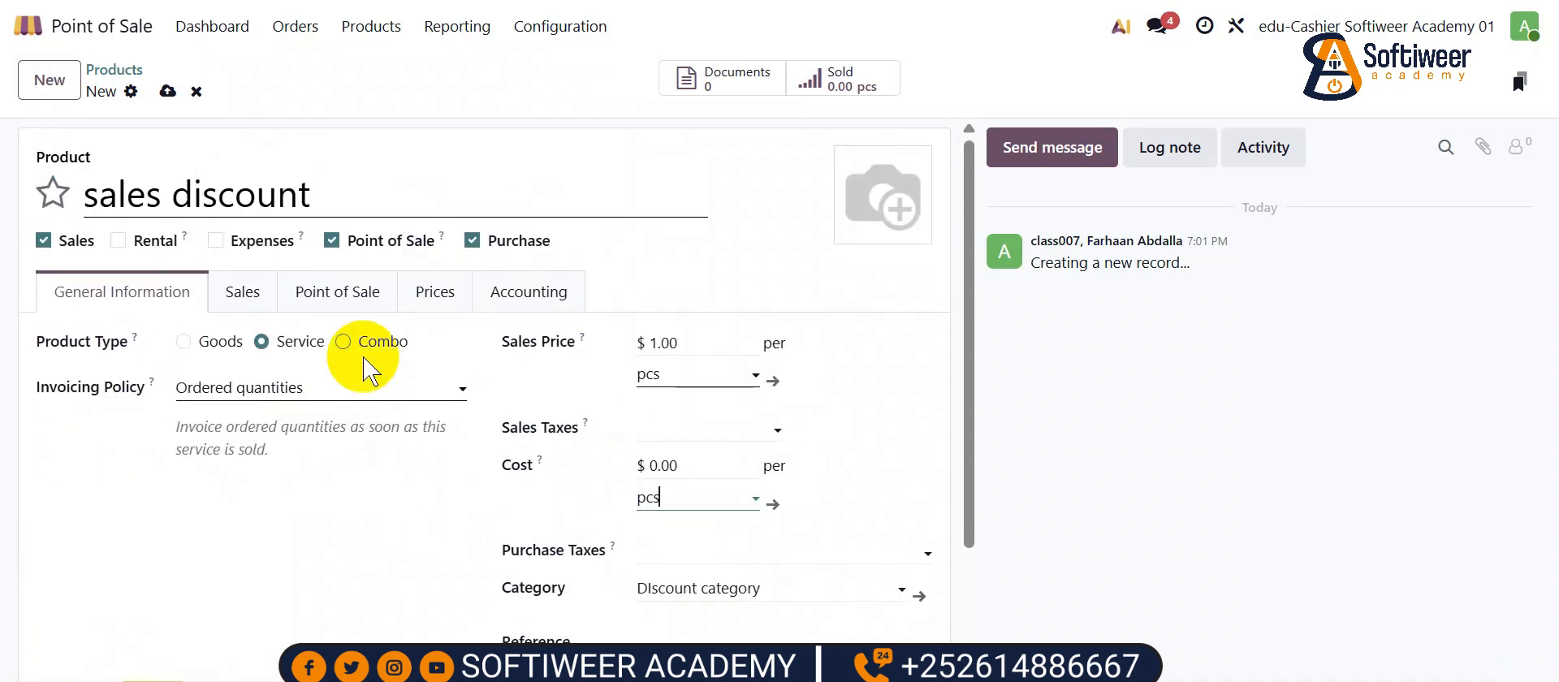
{"action": "left_click", "coordinate": [168, 91]}
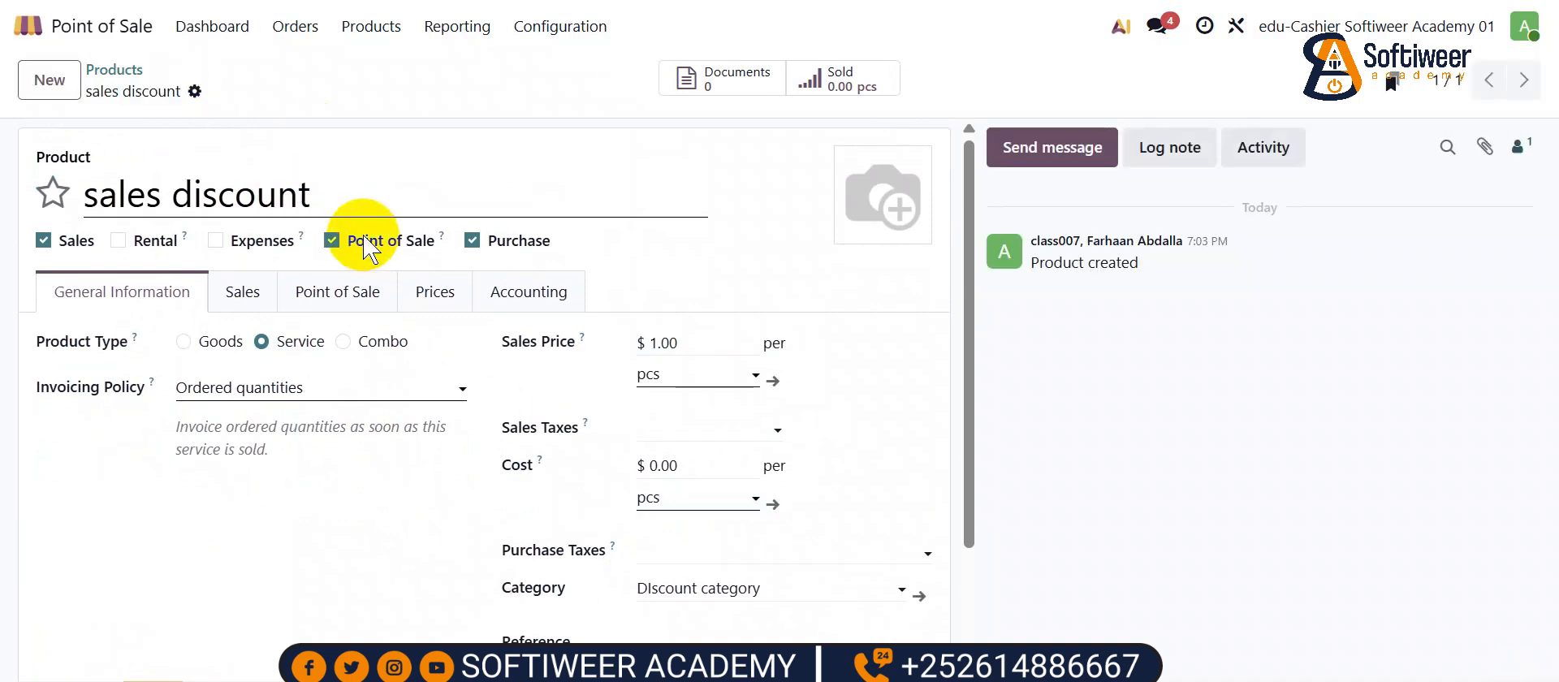
- Return from the products list to the Point of Sale dashboard
{"action": "left_click", "coordinate": [339, 294]}
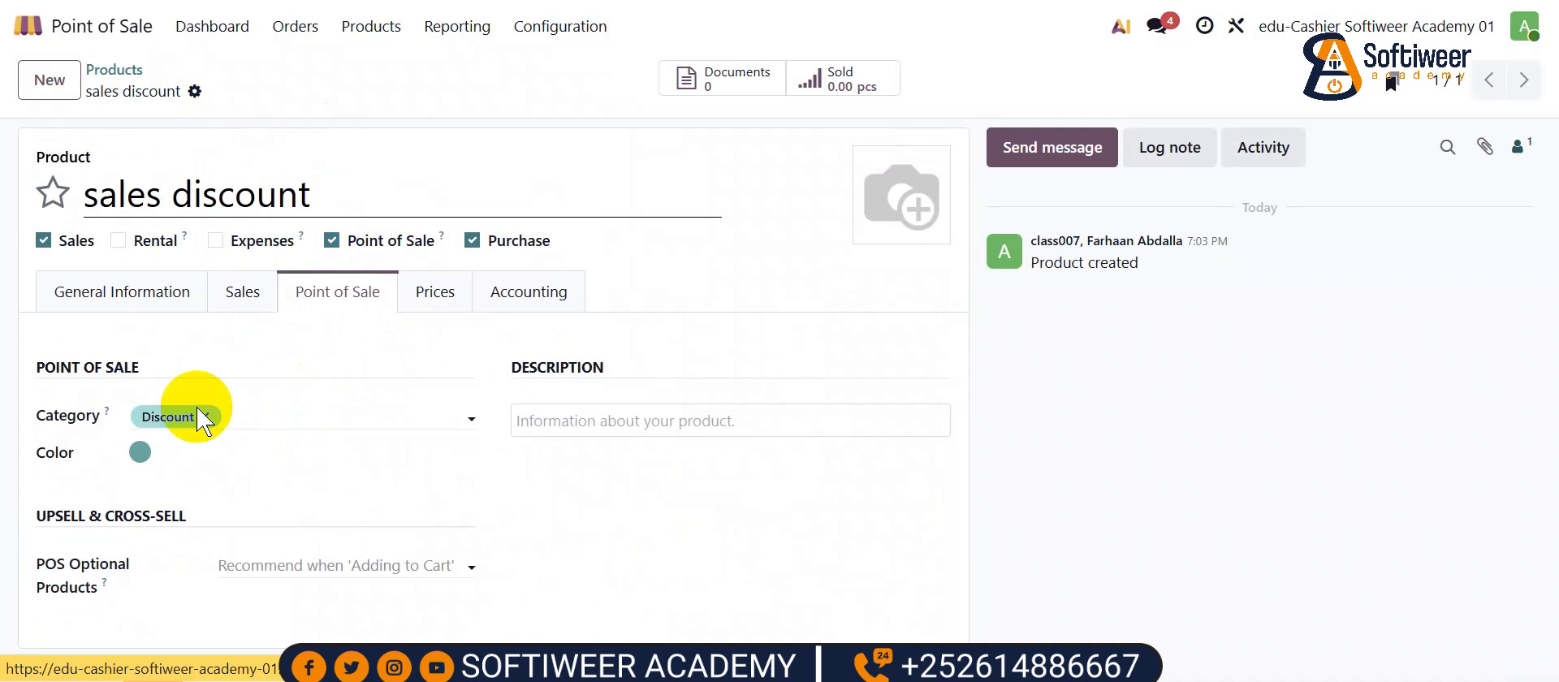
{"action": "left_click", "coordinate": [114, 70]}
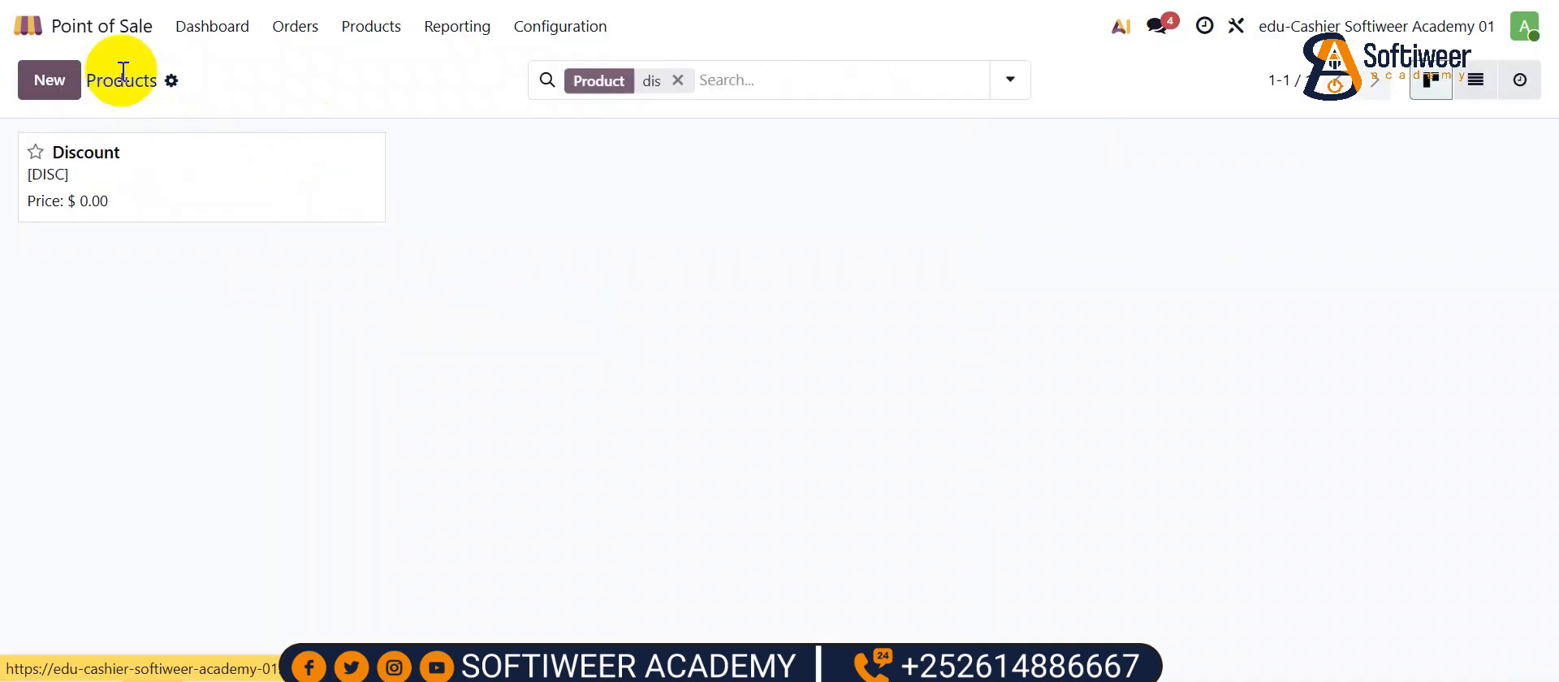
{"action": "left_click", "coordinate": [103, 32]}
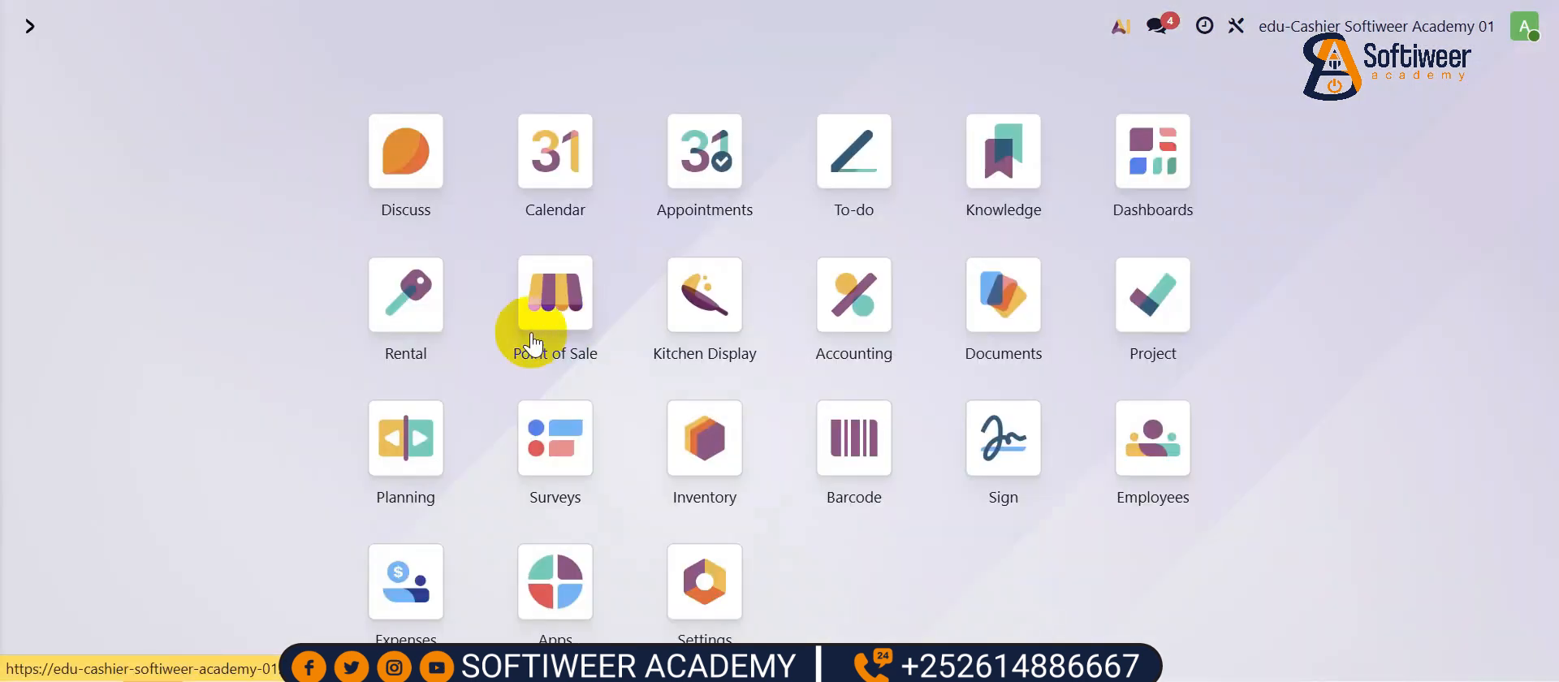
{"action": "left_click", "coordinate": [563, 306]}
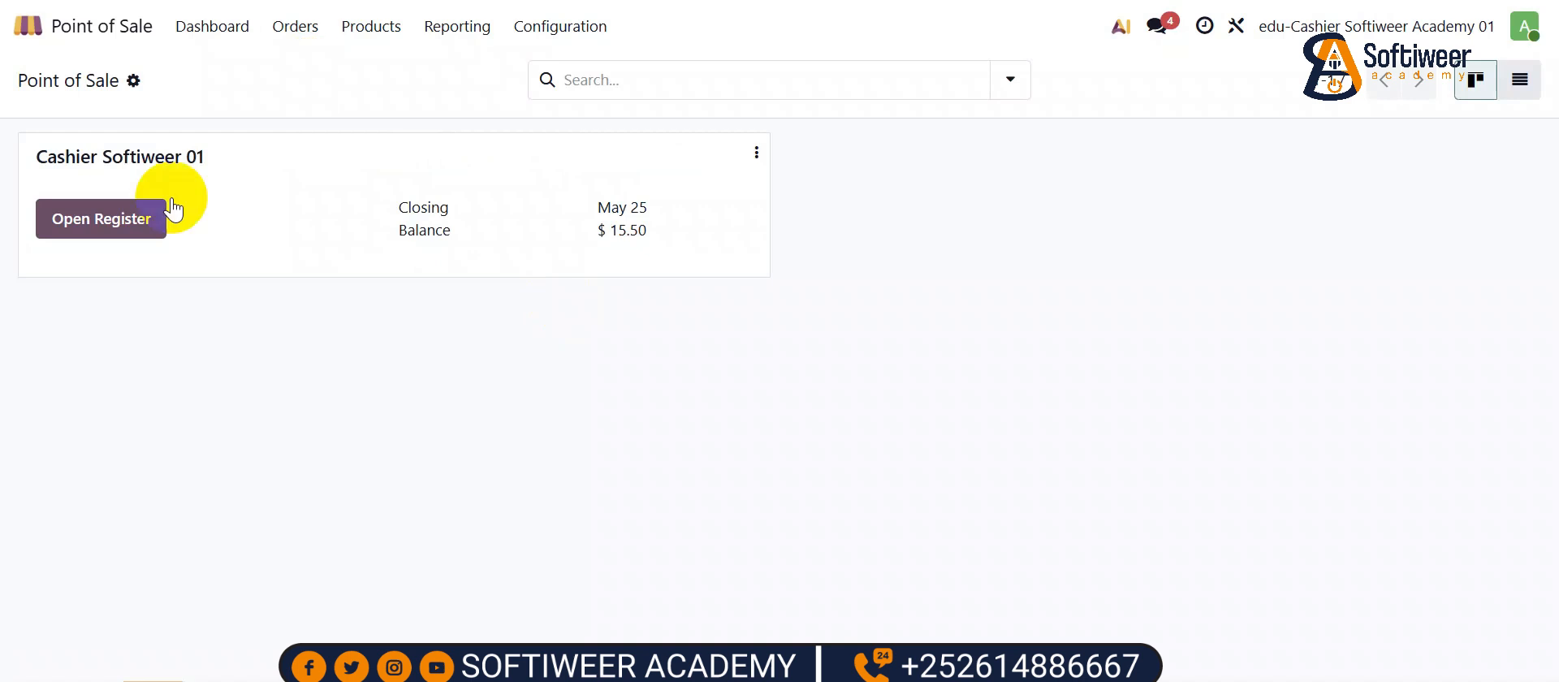
- Start opening the register and clear the 15.50 opening cash amount
{"action": "left_click", "coordinate": [104, 222]}
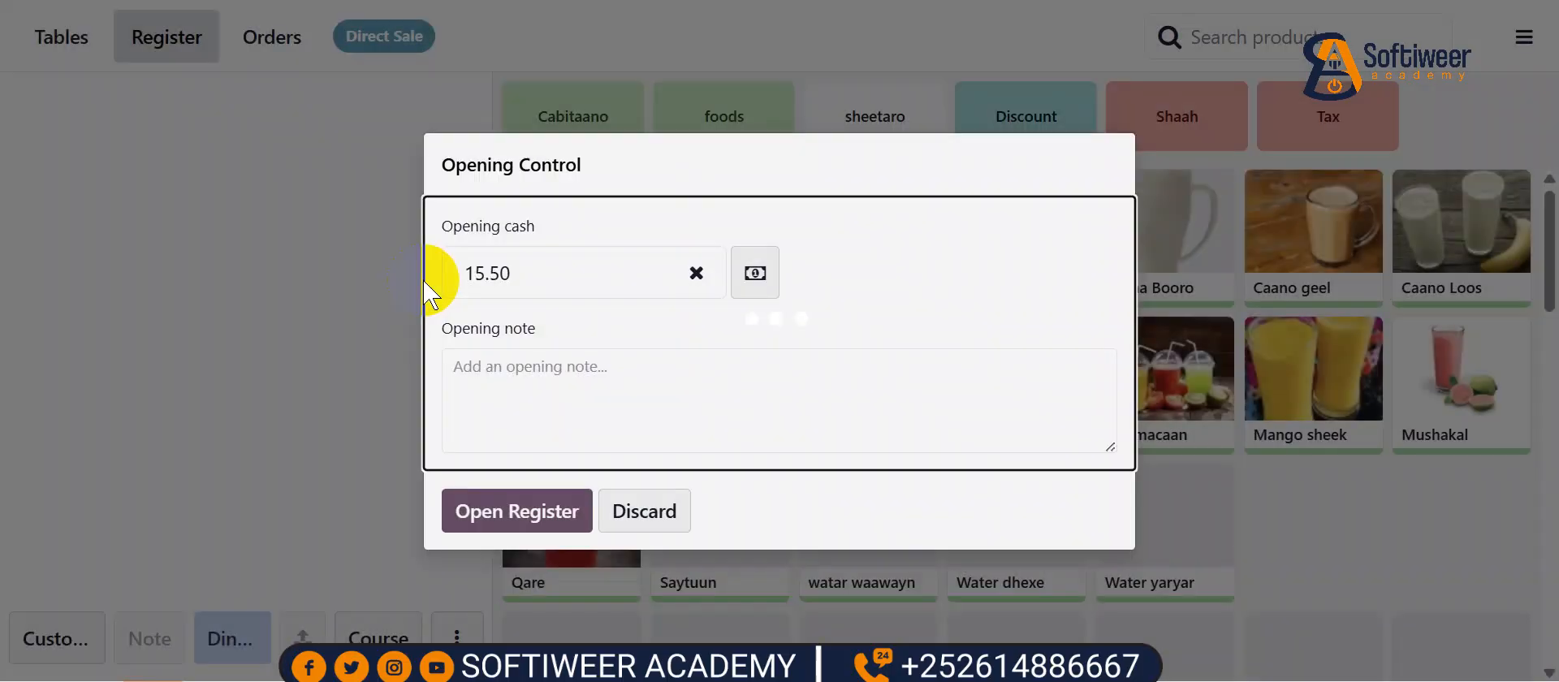
{"action": "left_click", "coordinate": [529, 271]}
{"action": "double_click", "coordinate": [528, 271]}
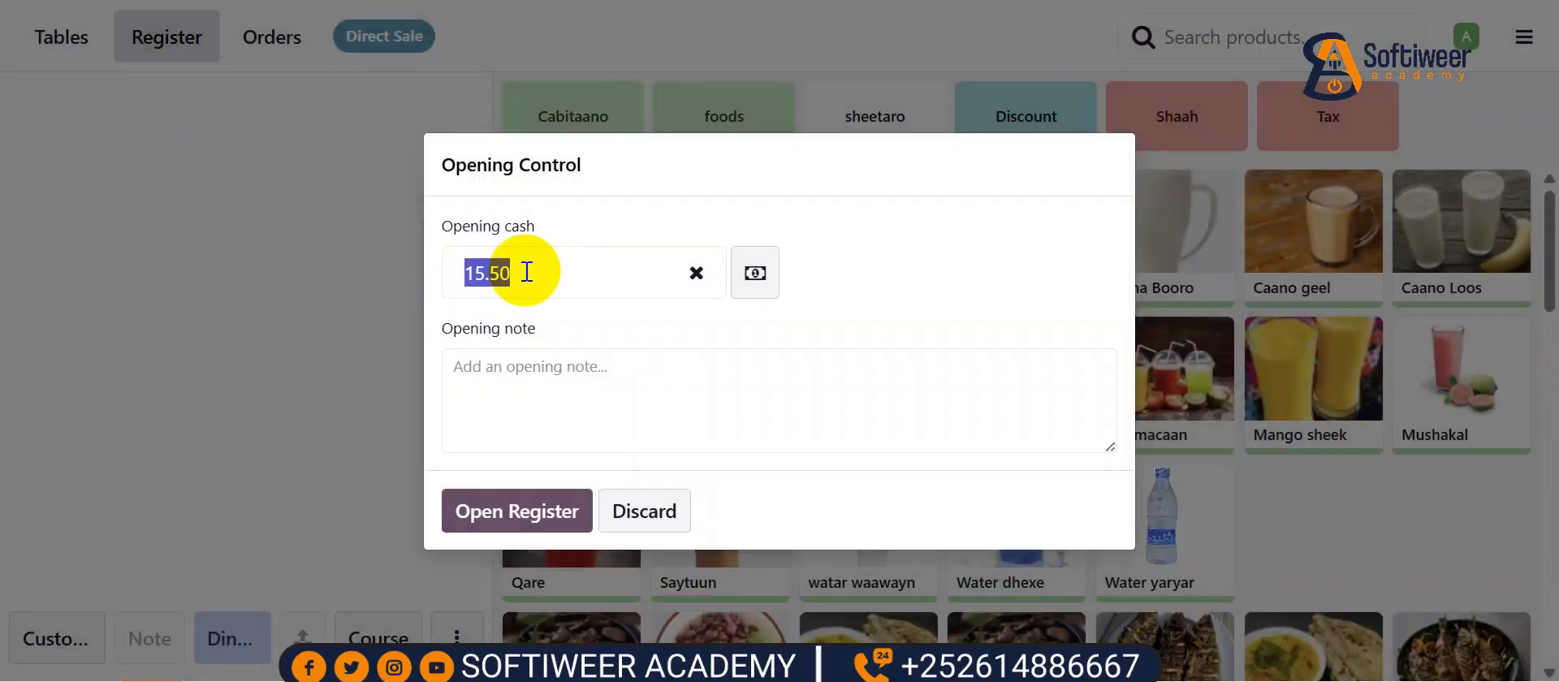
{"action": "key", "text": "BackSpace"}
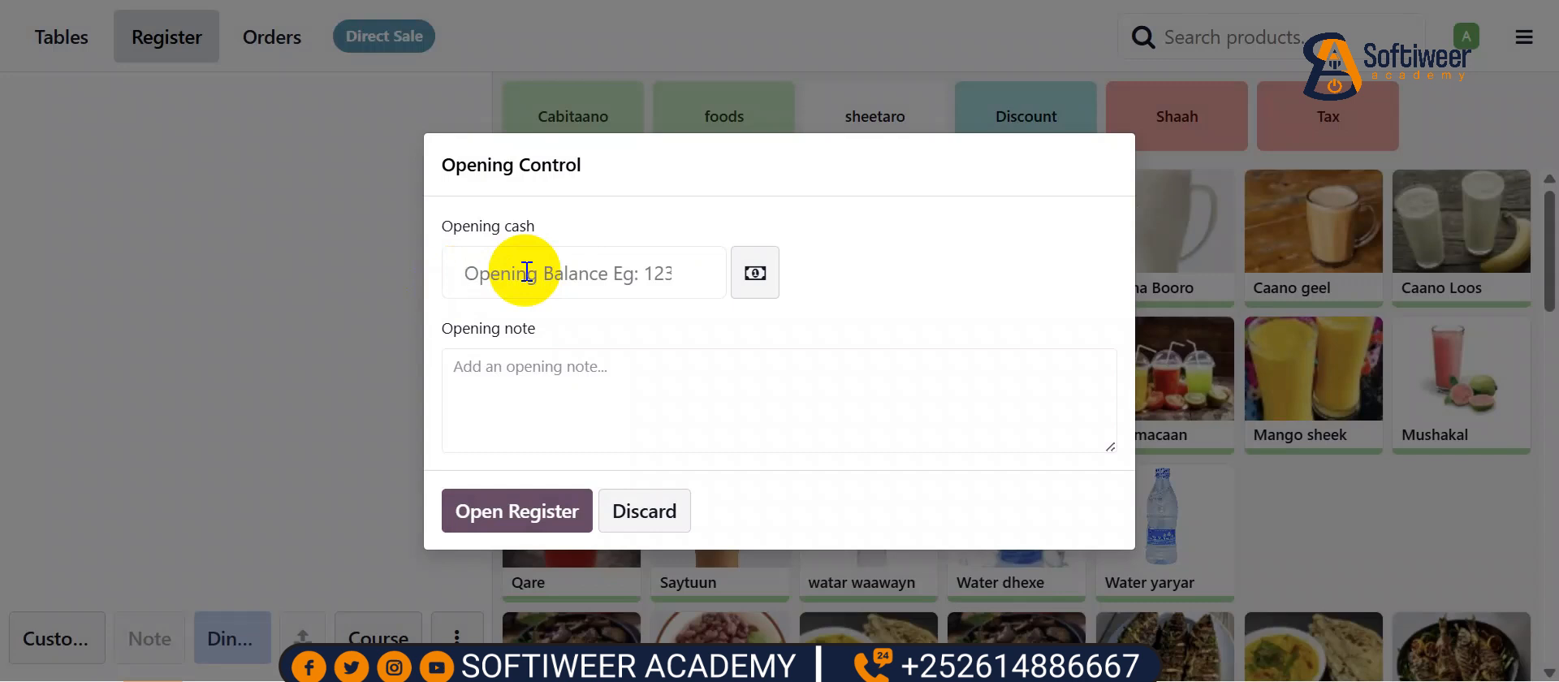
- Add an opening note that all accounts have zero balance and open the session
{"action": "left_click", "coordinate": [547, 361]}
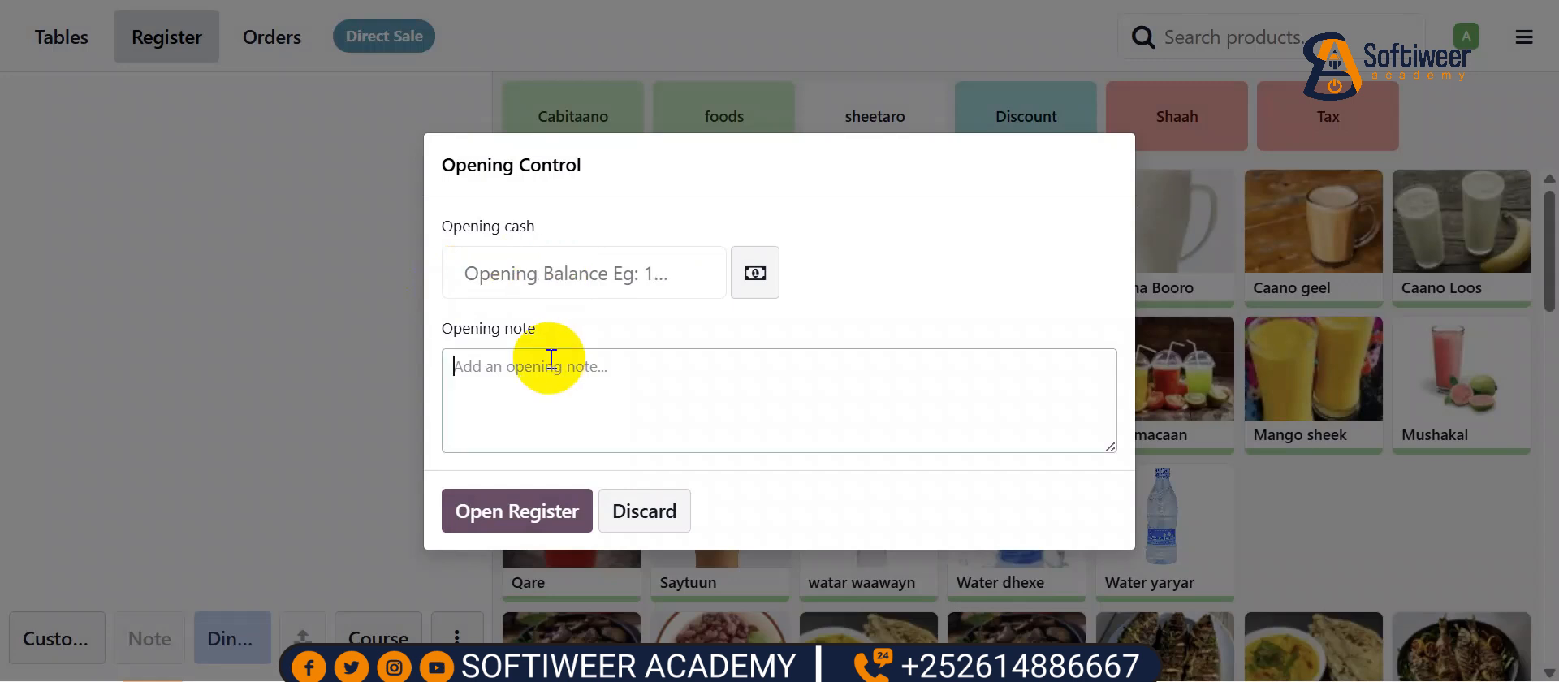
{"action": "type", "text": "a"}
{"action": "key", "text": "BackSpace"}
{"action": "type", "text": "cashier farhan "}
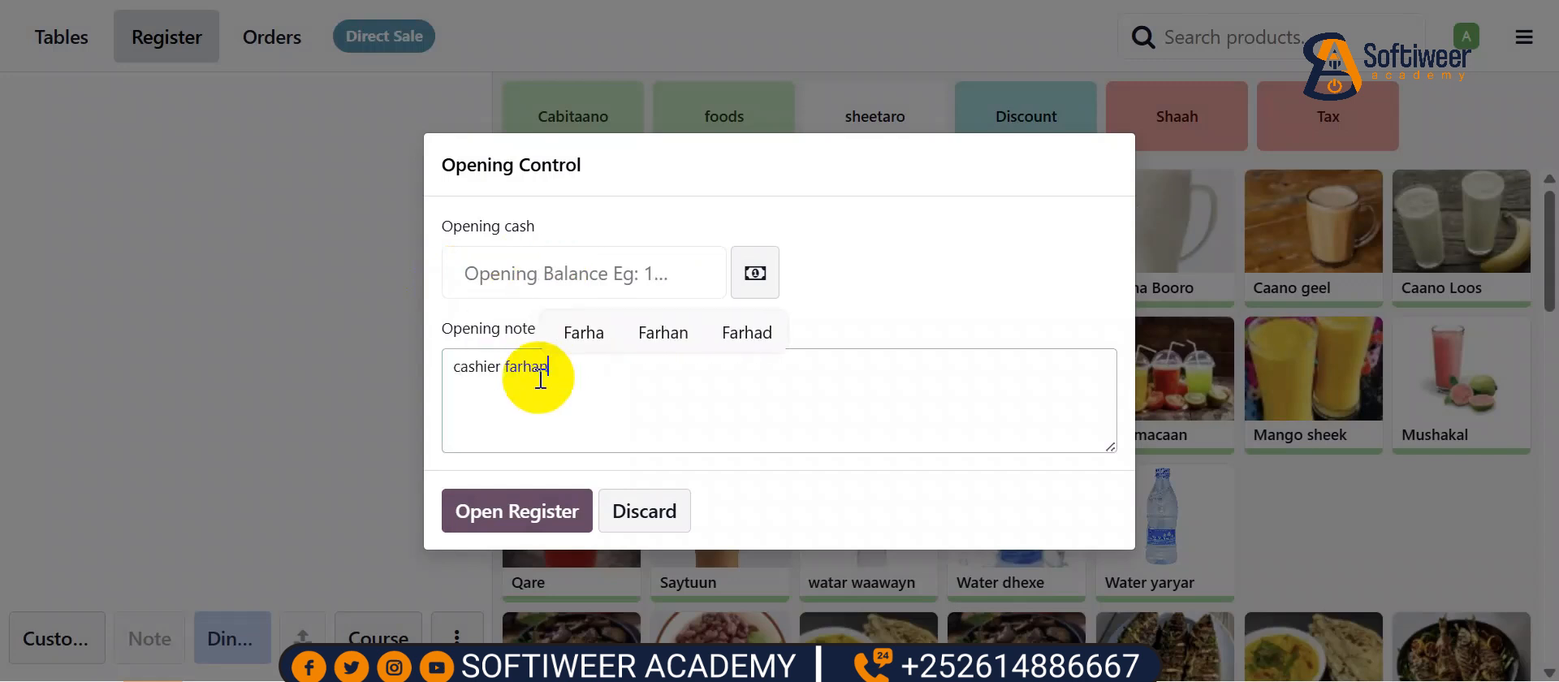
{"action": "type", "text": "all a"}
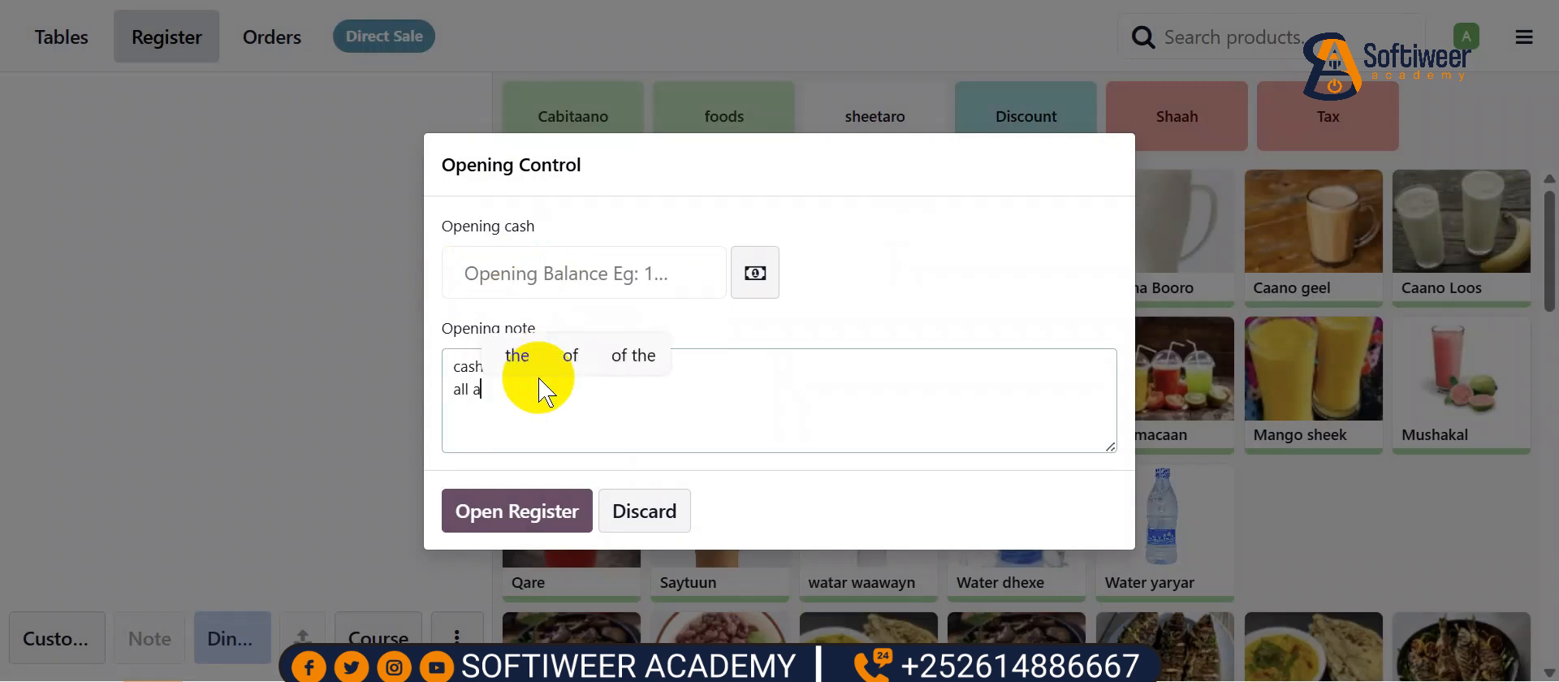
{"action": "type", "text": "ccount wa"}
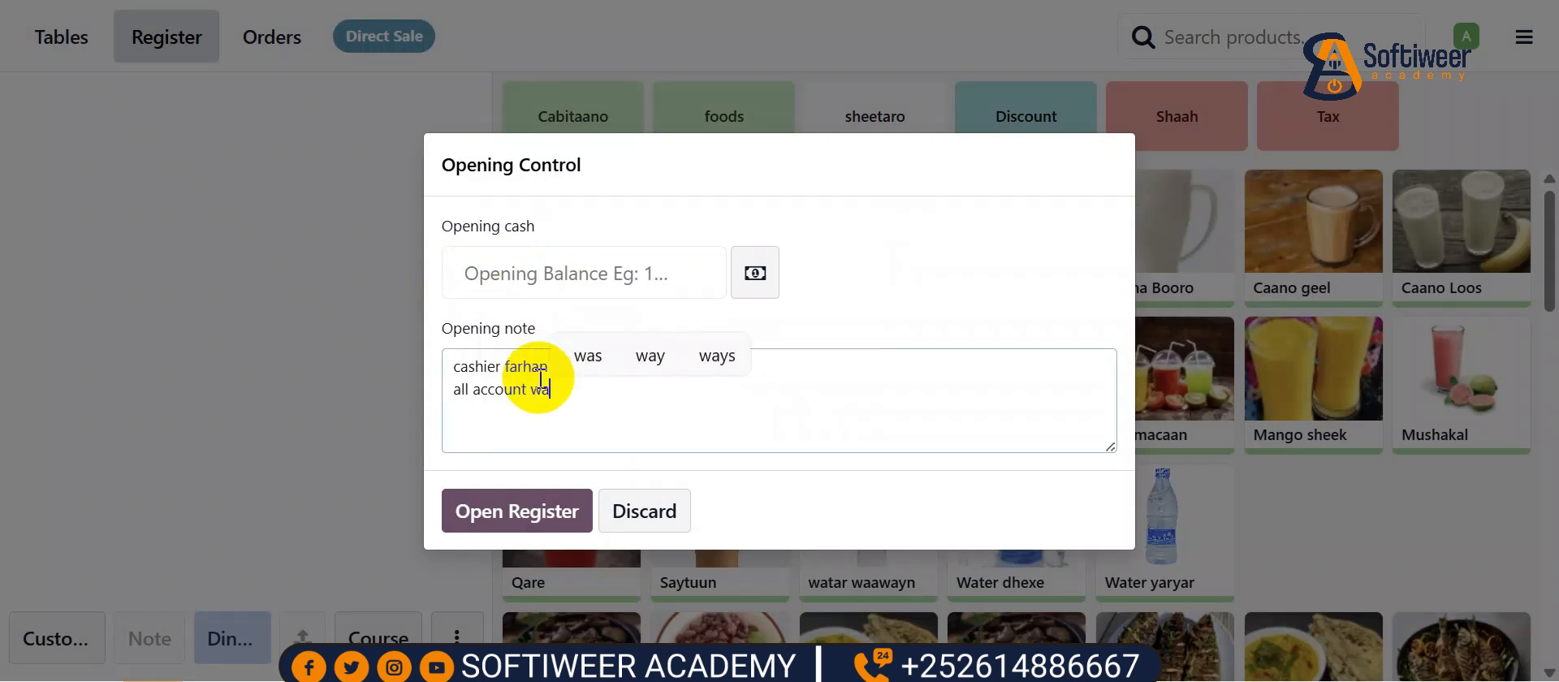
{"action": "type", "text": "a zero balance"}
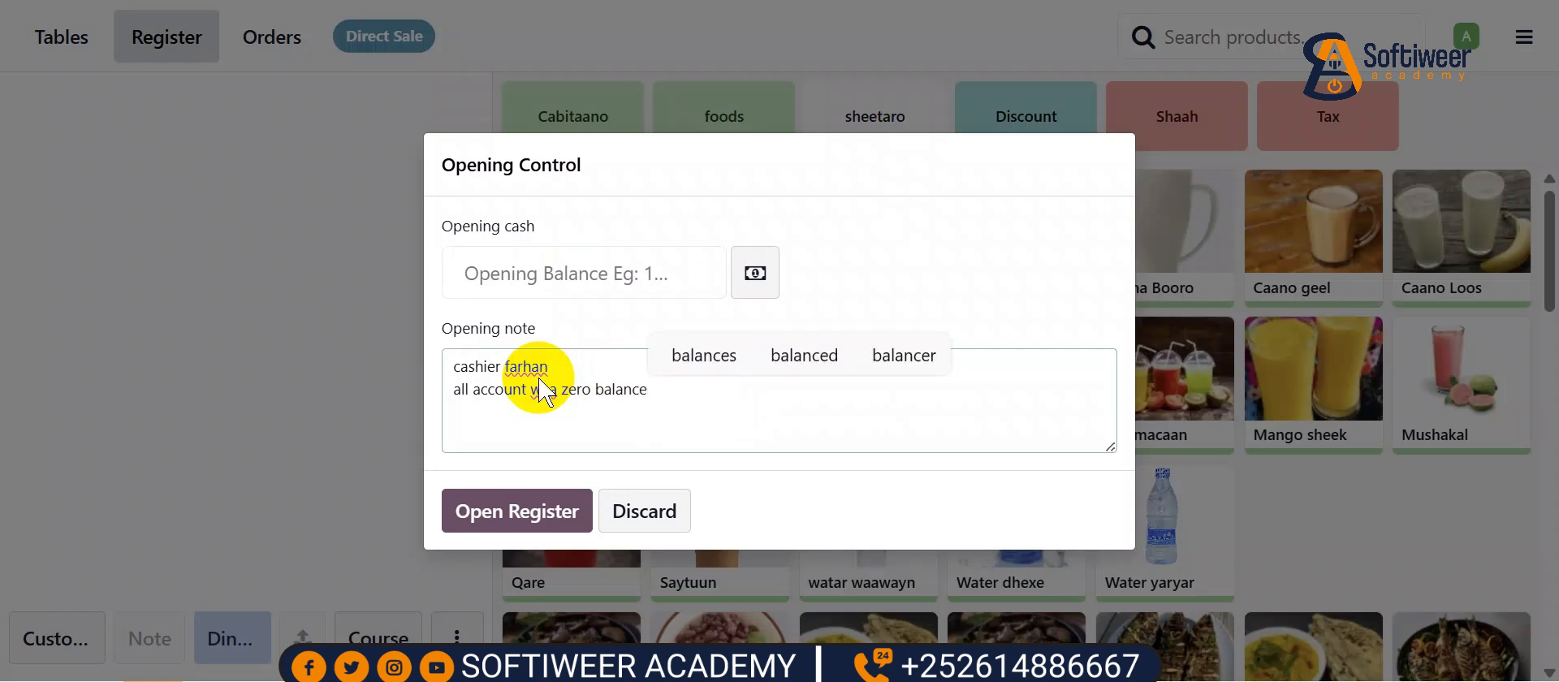
{"action": "left_click", "coordinate": [512, 510]}
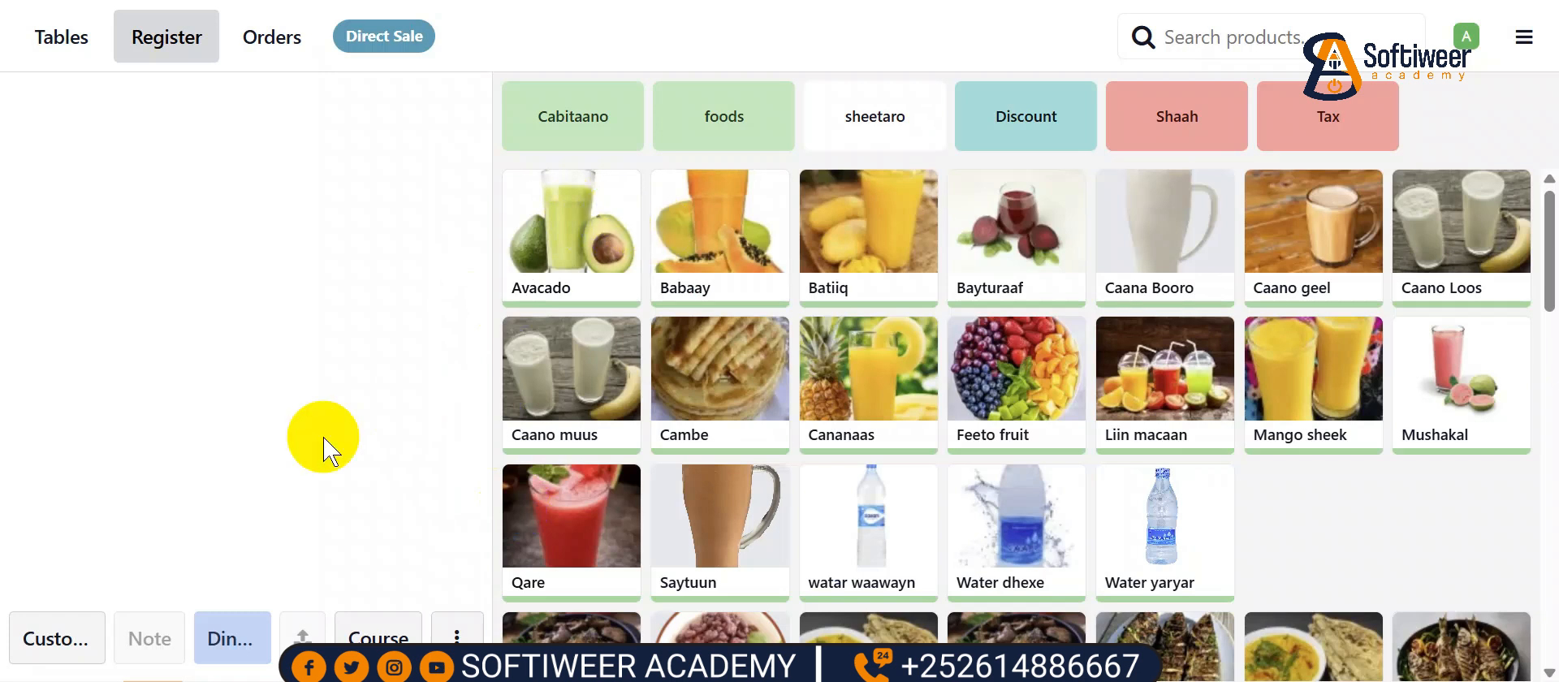
- Set the waiter as customer and add Avacado and Water dhexe, 3 each
{"action": "left_click", "coordinate": [53, 638]}
{"action": "scroll", "coordinate": [358, 520], "scroll_direction": "down", "scroll_amount": 5}
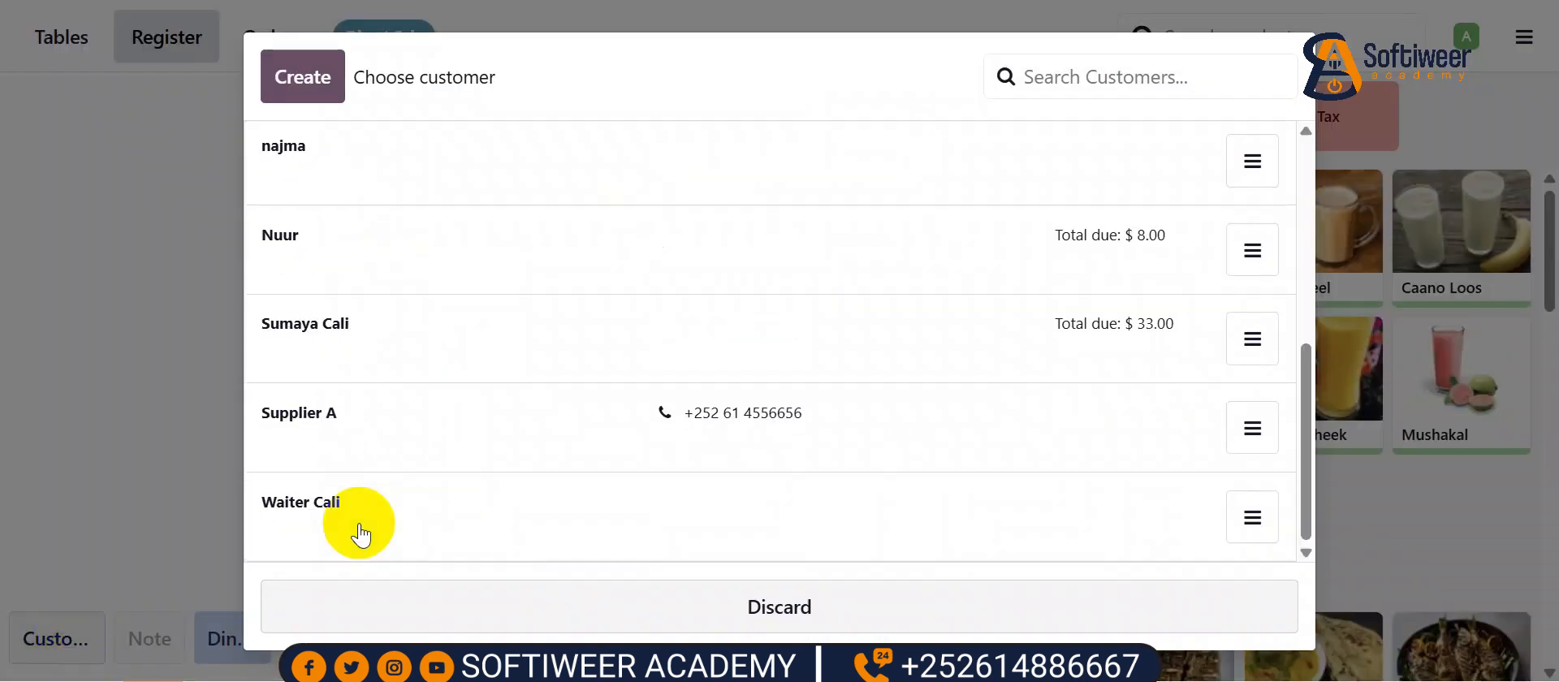
{"action": "left_click", "coordinate": [333, 504]}
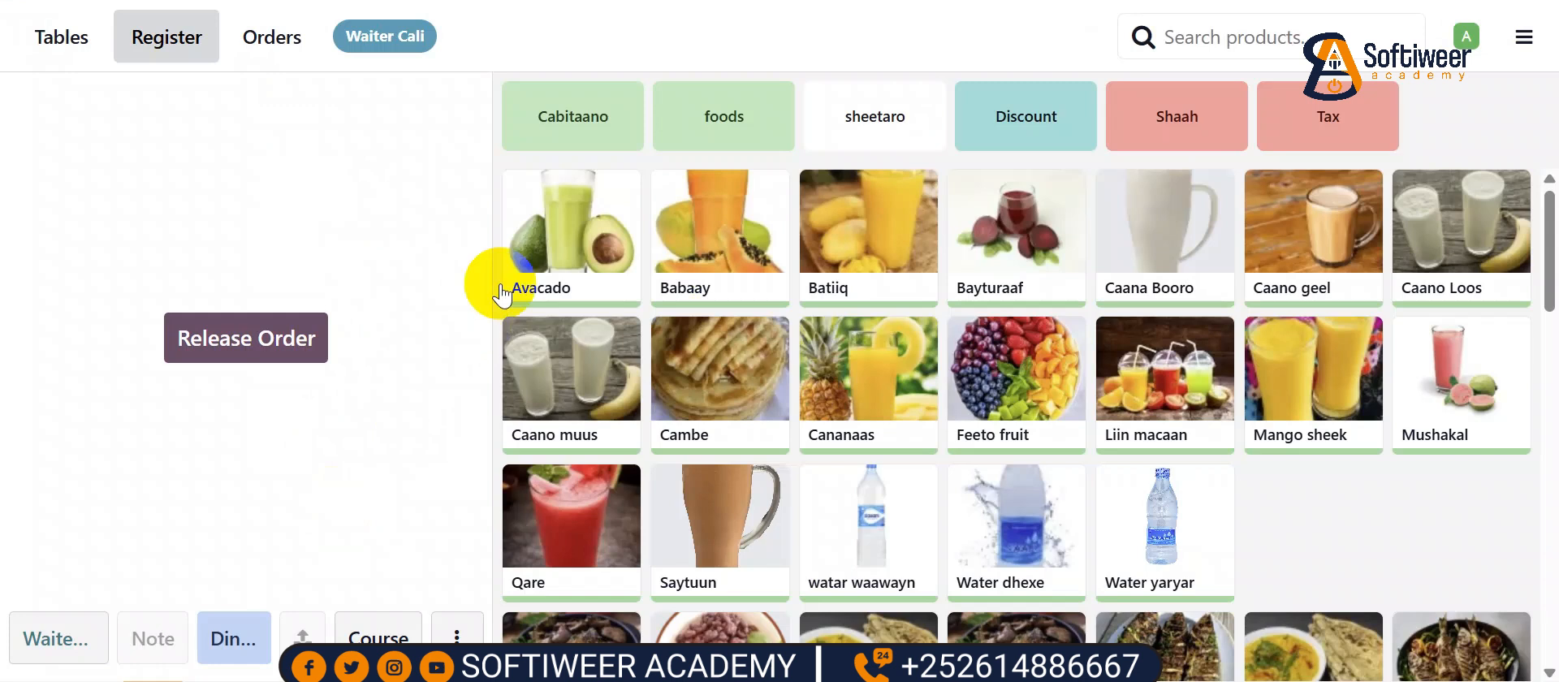
{"action": "left_click", "coordinate": [576, 235]}
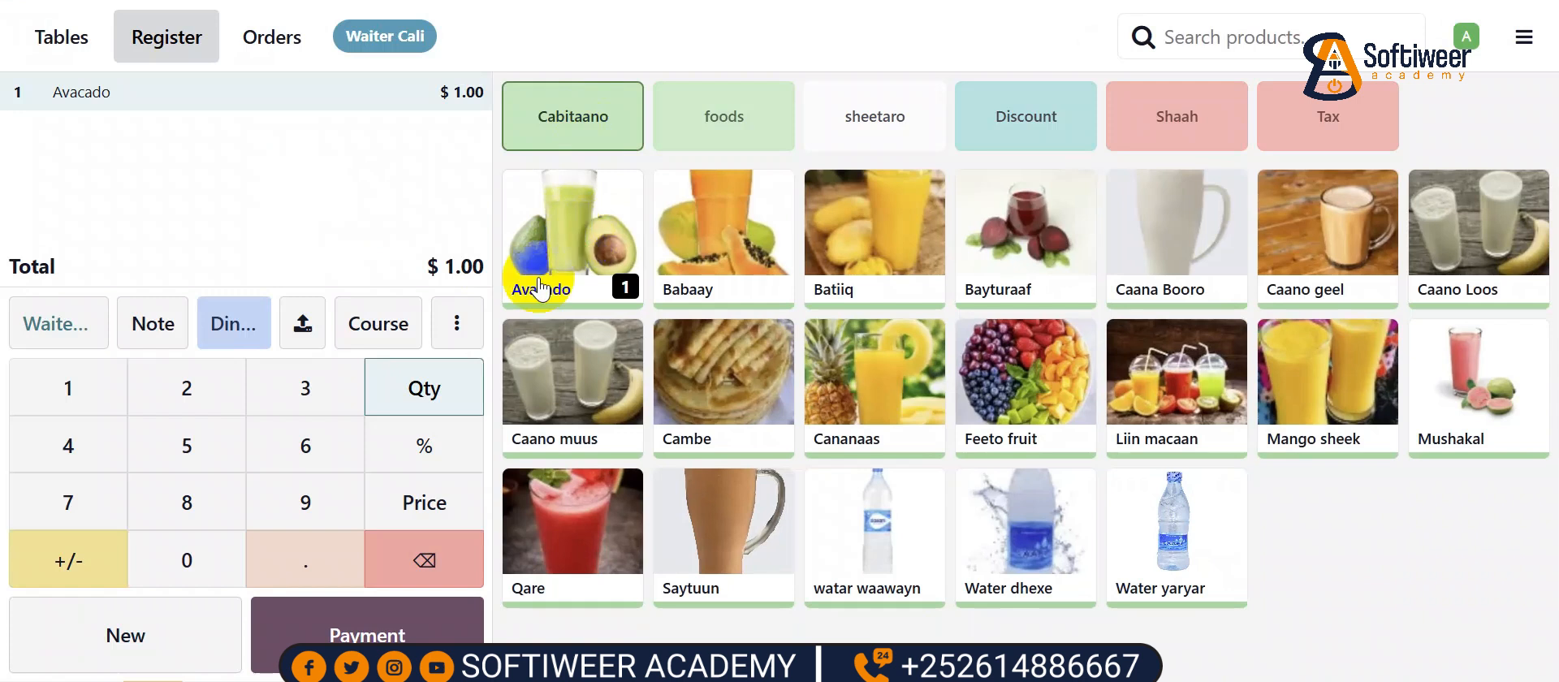
{"action": "left_click", "coordinate": [329, 402]}
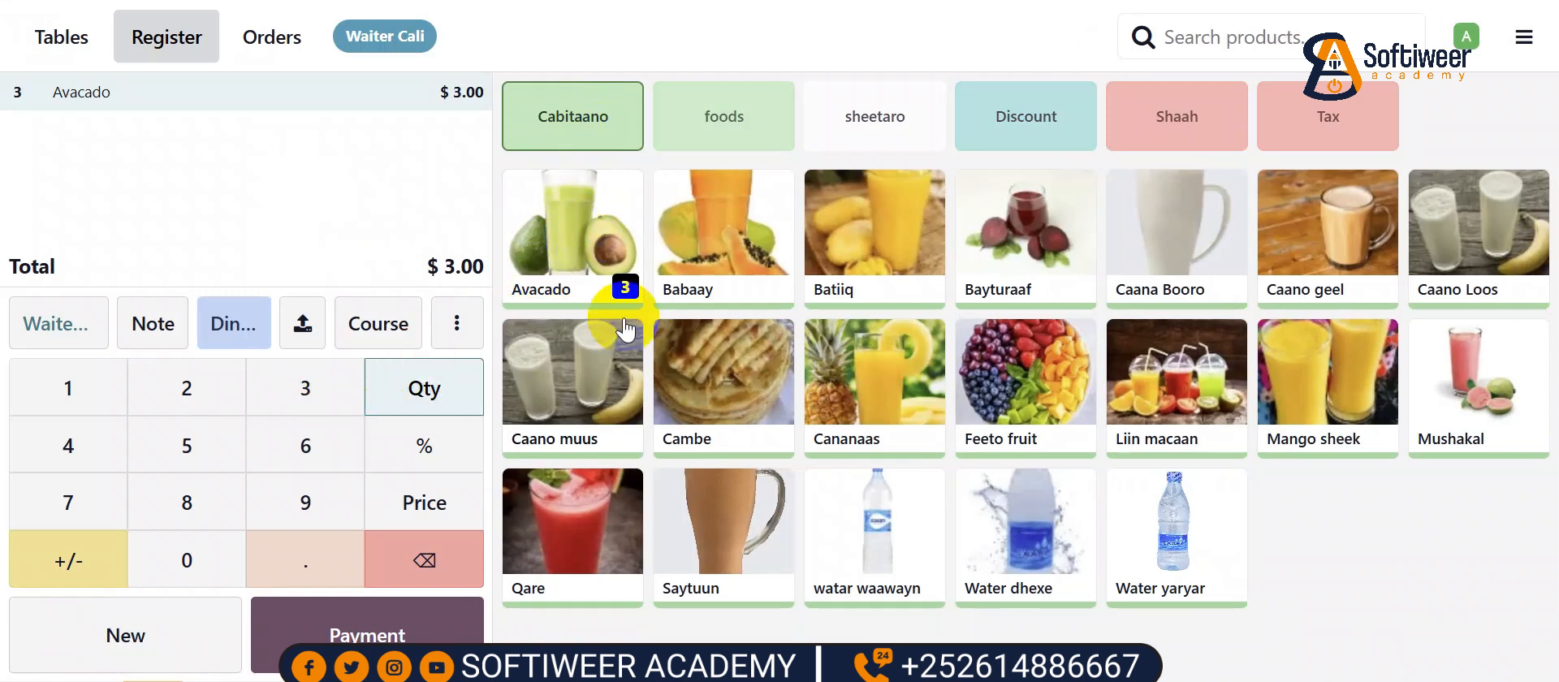
{"action": "left_click", "coordinate": [1037, 539]}
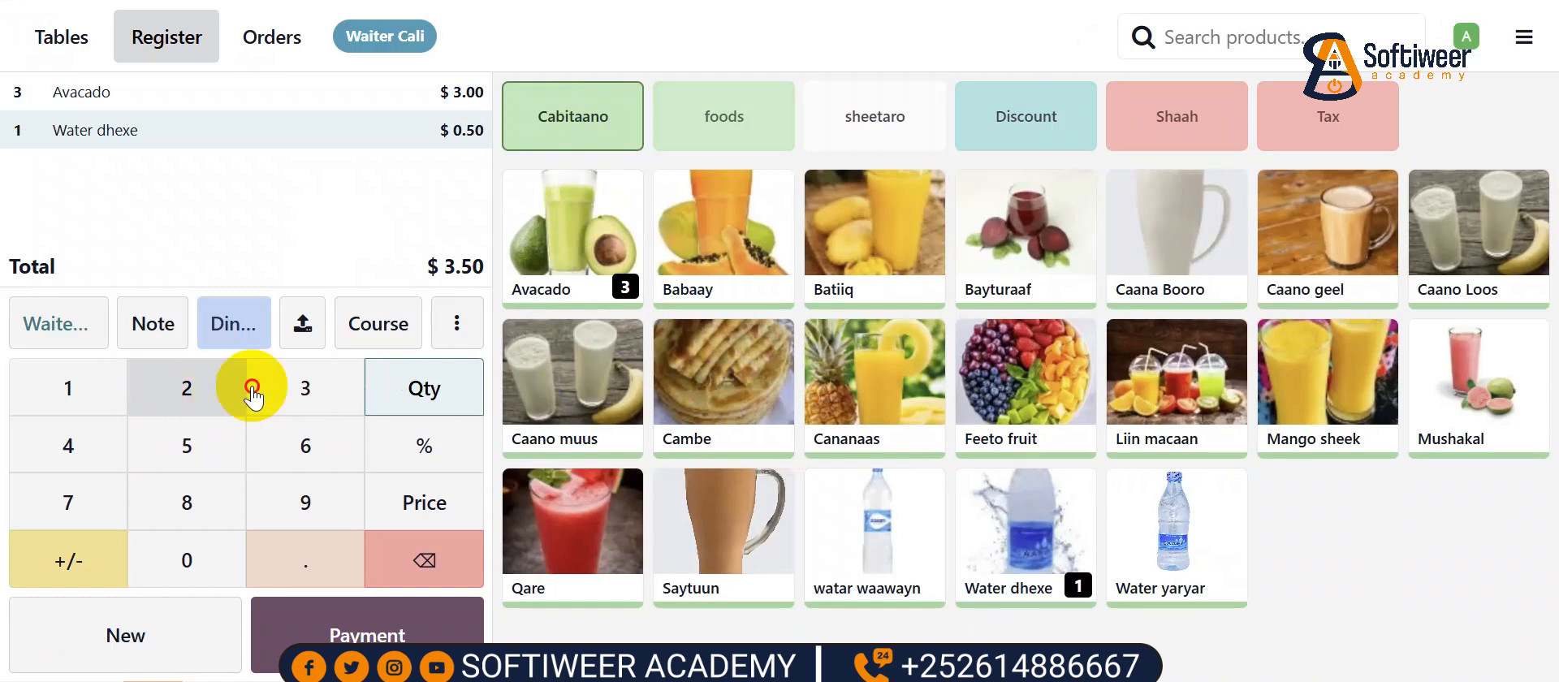
{"action": "left_click", "coordinate": [299, 387]}
- Add Fadareshin and Suqaar from the foods category, quantity 3 each
{"action": "left_click", "coordinate": [752, 130]}
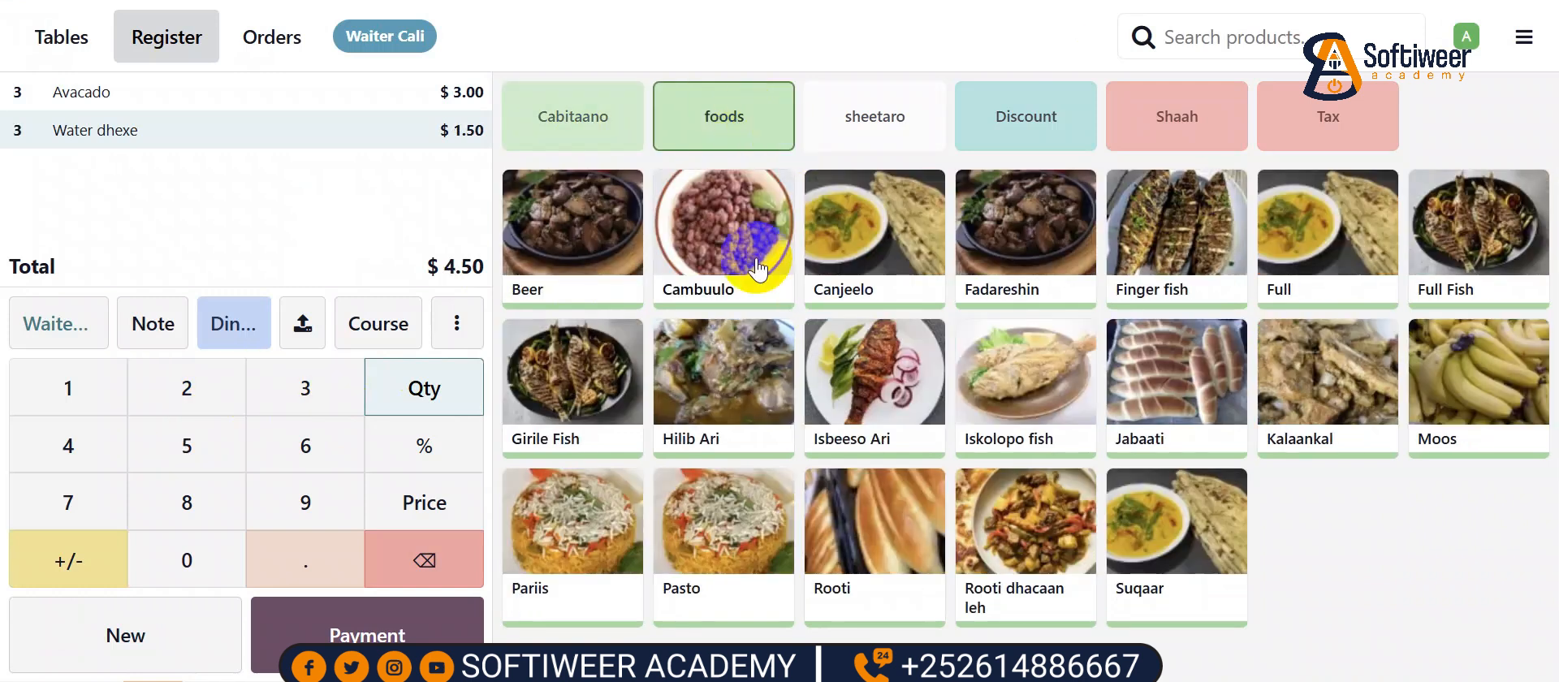
{"action": "left_click", "coordinate": [995, 236]}
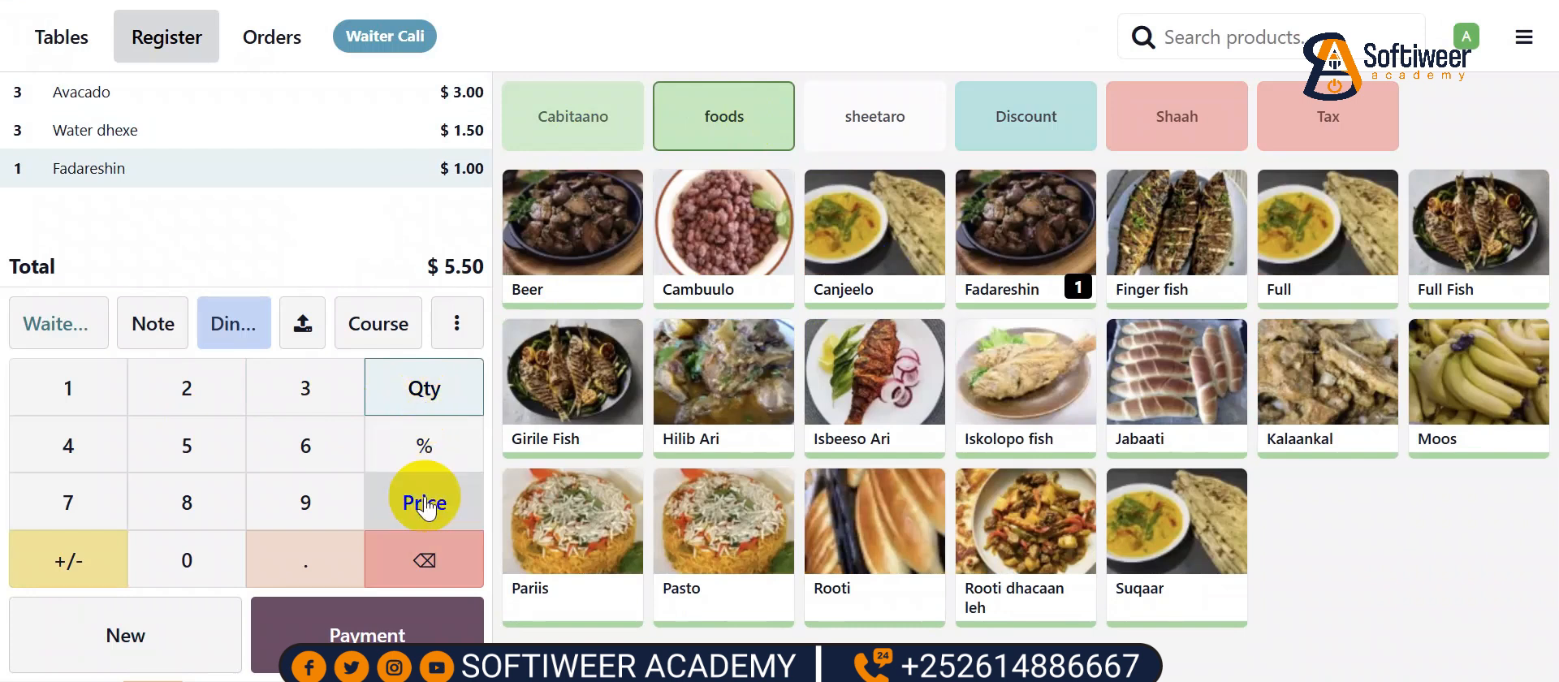
{"action": "left_click", "coordinate": [307, 384]}
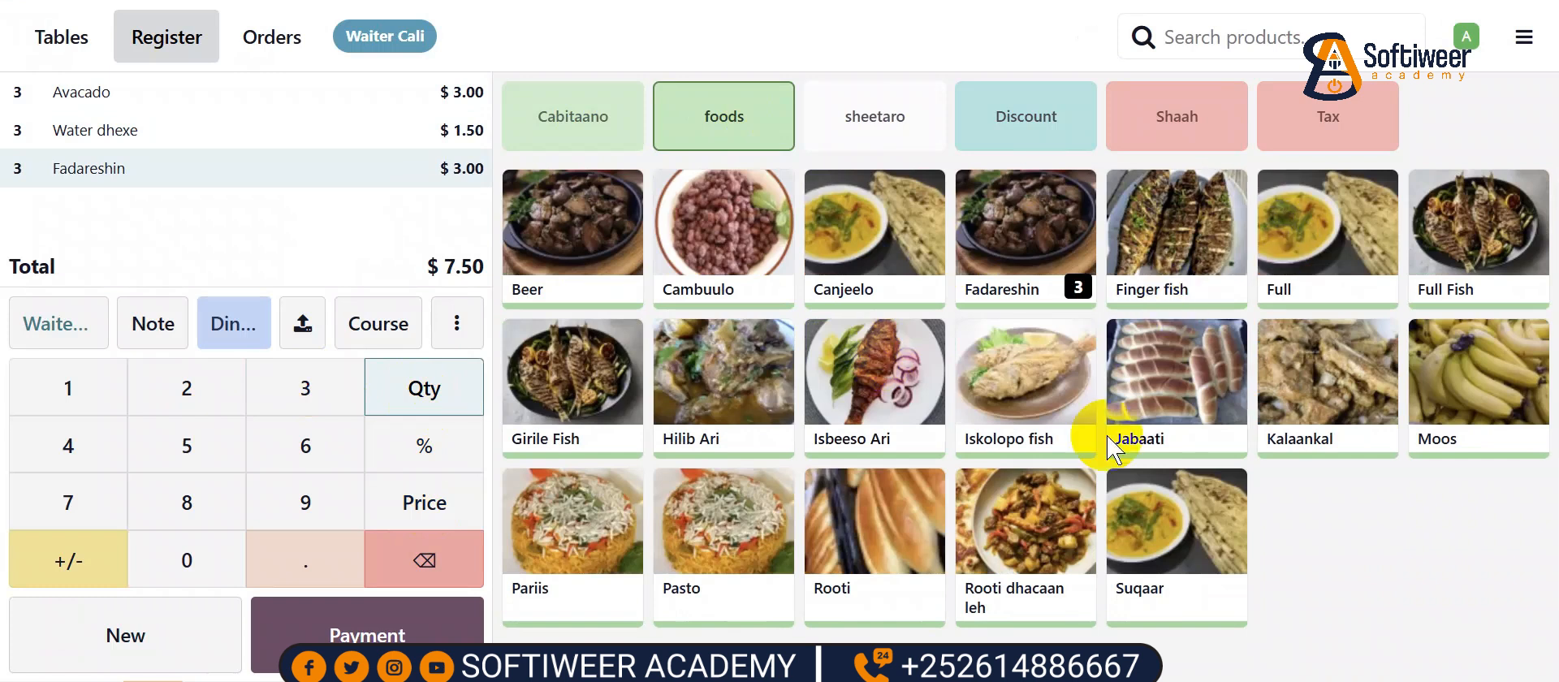
{"action": "left_click", "coordinate": [1137, 512]}
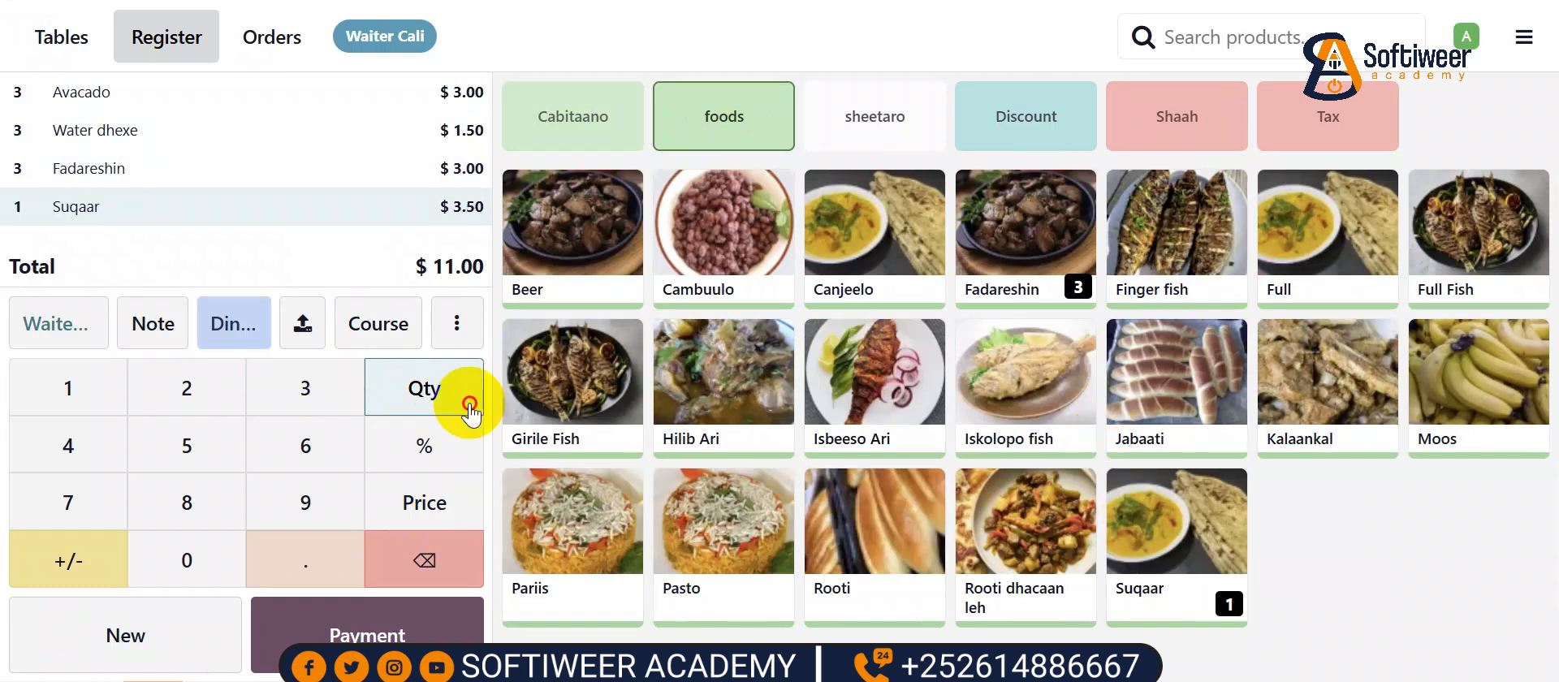
{"action": "left_click", "coordinate": [311, 387]}
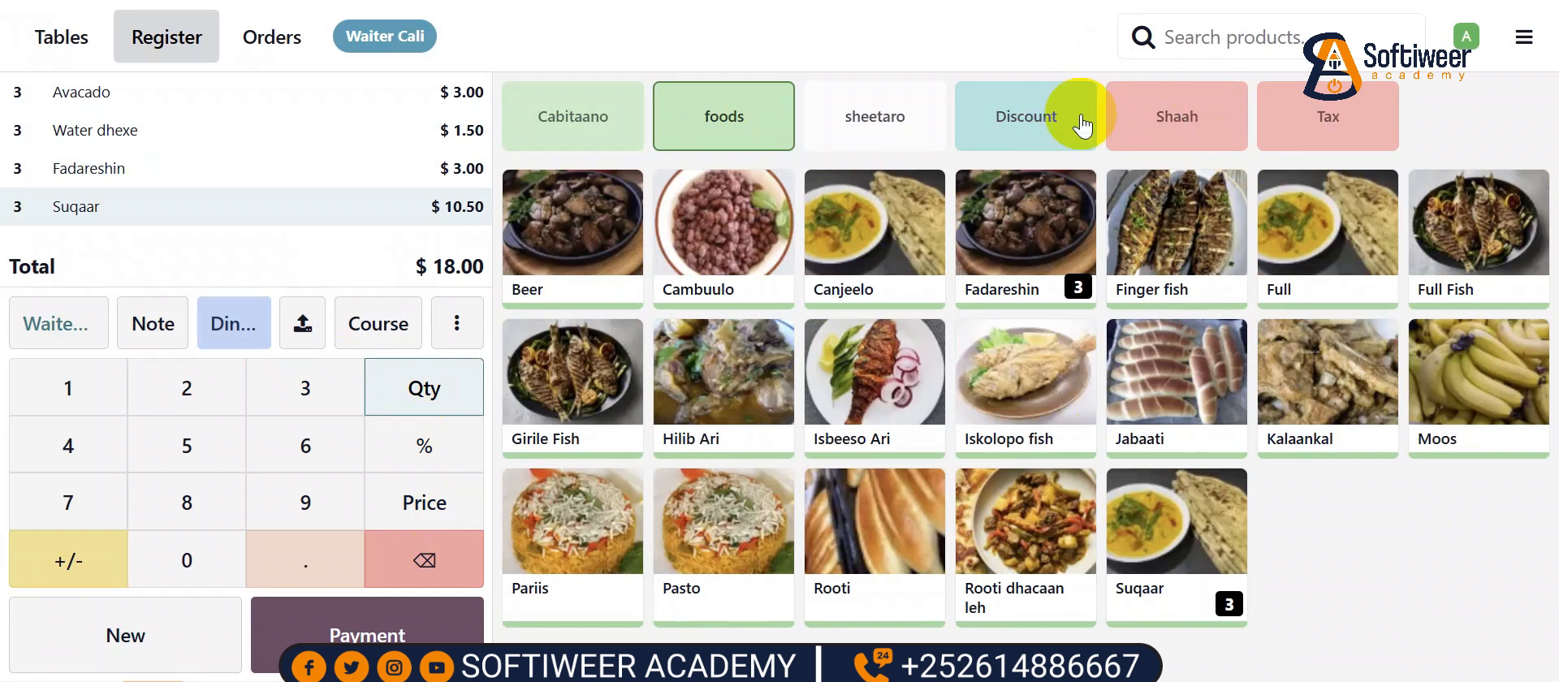
- Add three Shaah Caano Geel from the Shaah category
{"action": "left_click", "coordinate": [1188, 118]}
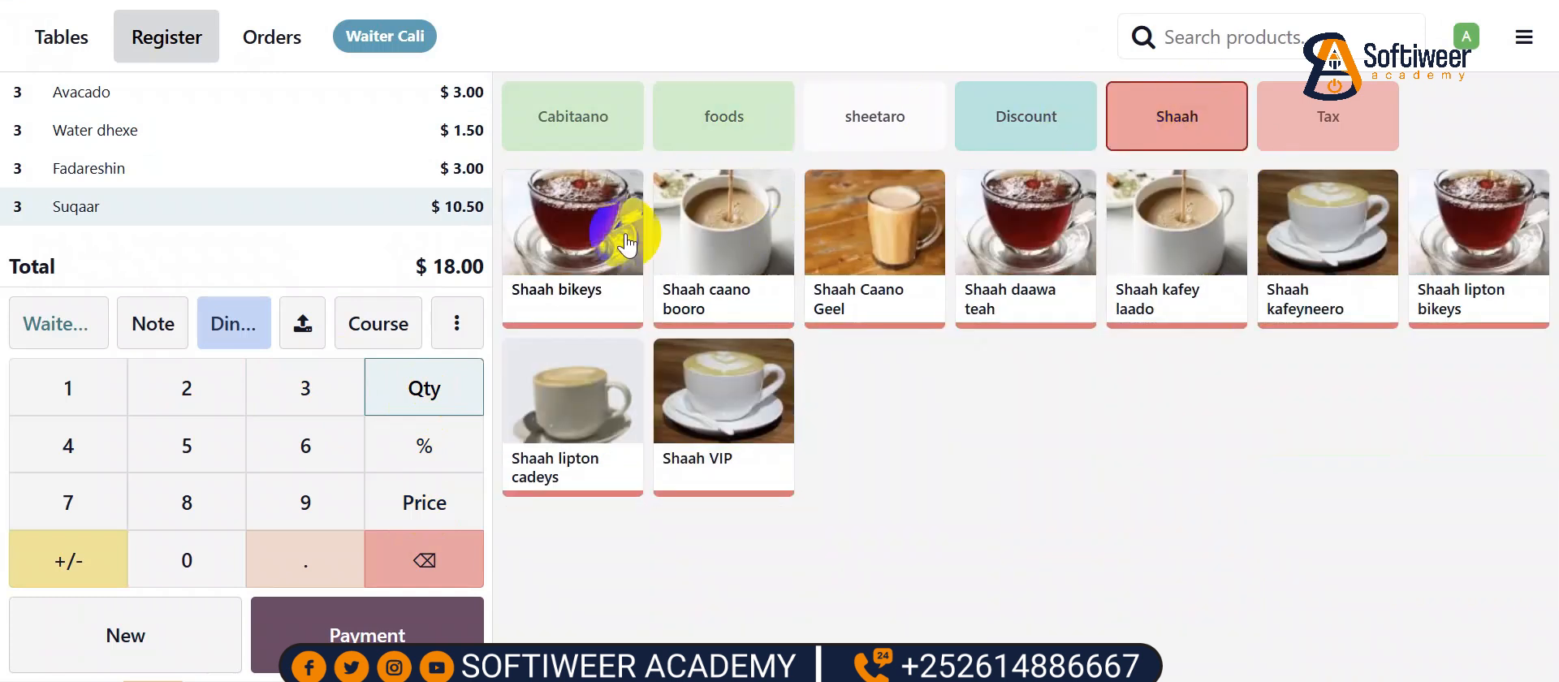
{"action": "left_click", "coordinate": [863, 233]}
{"action": "left_click", "coordinate": [418, 389]}
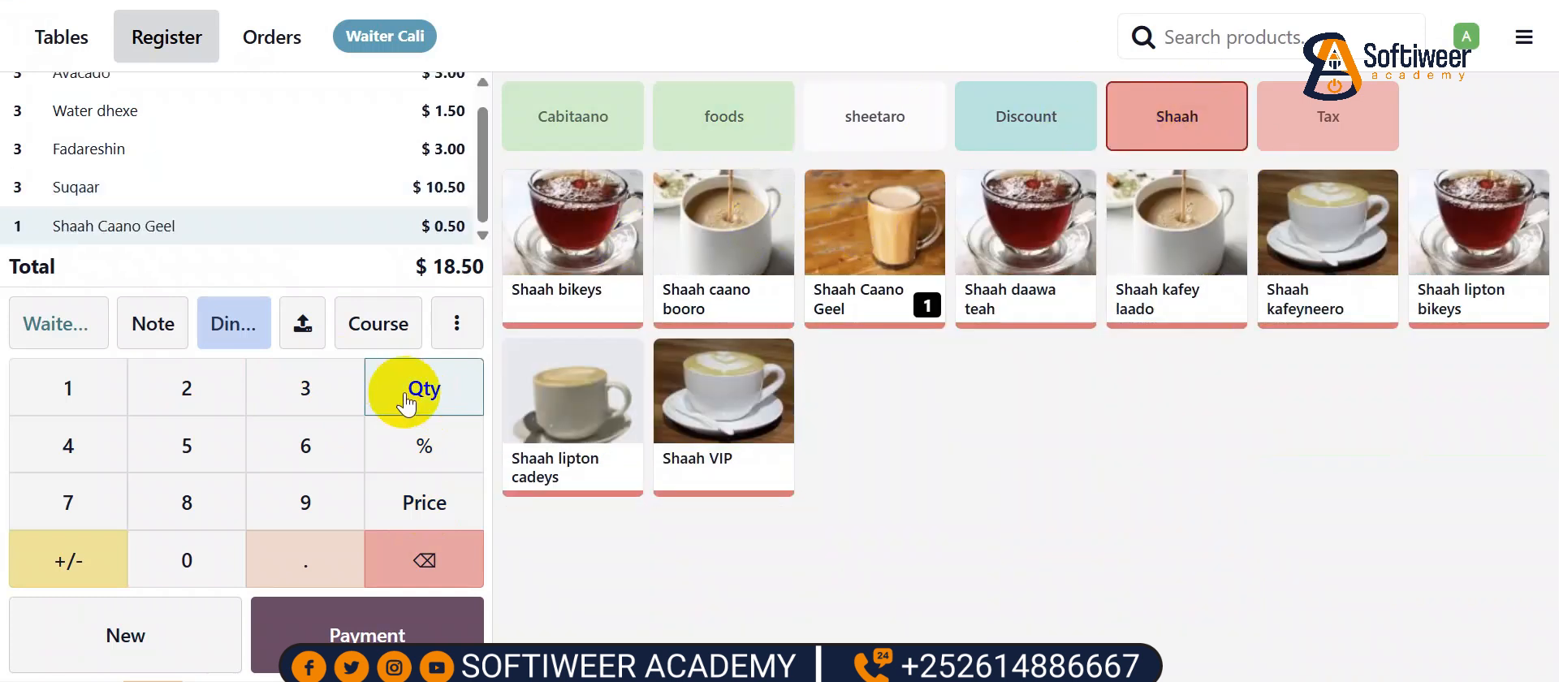
{"action": "left_click", "coordinate": [338, 397]}
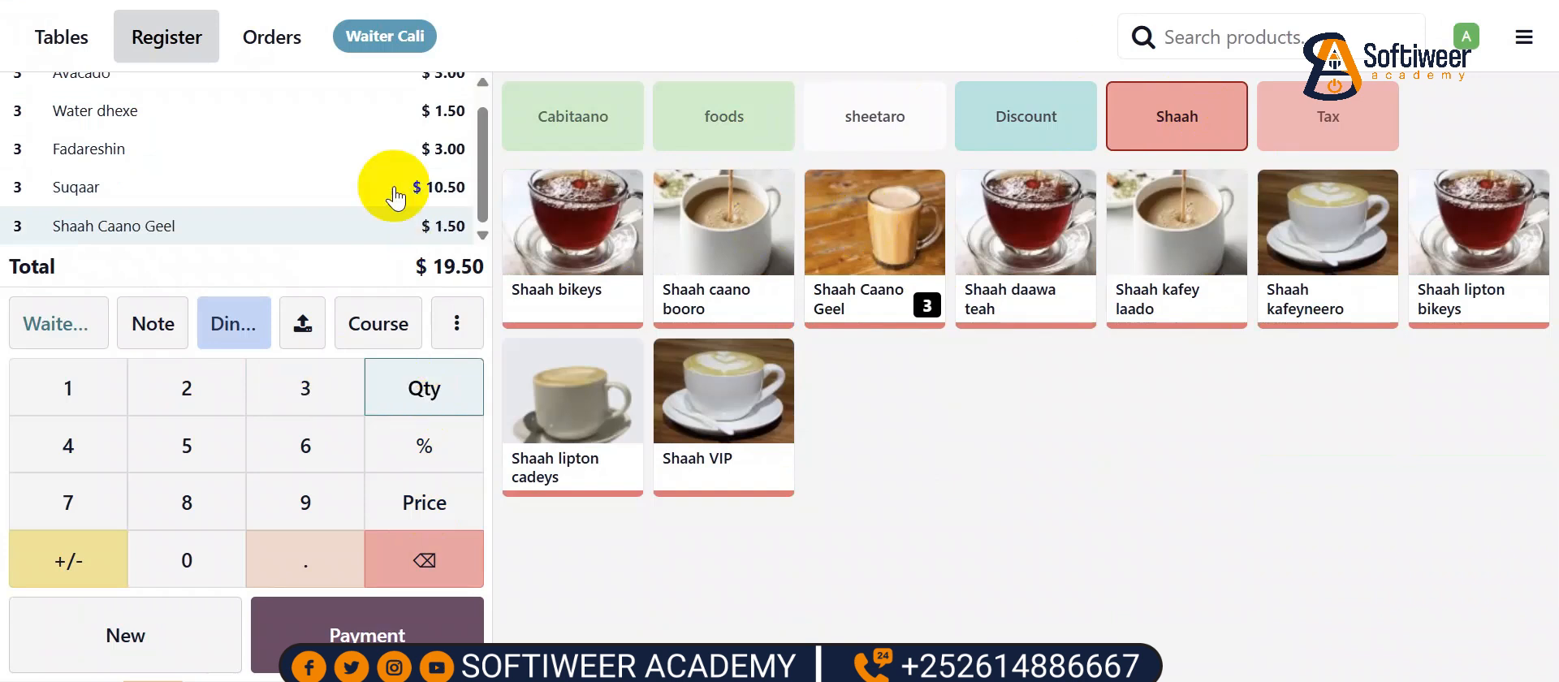
{"action": "left_click", "coordinate": [1011, 130]}
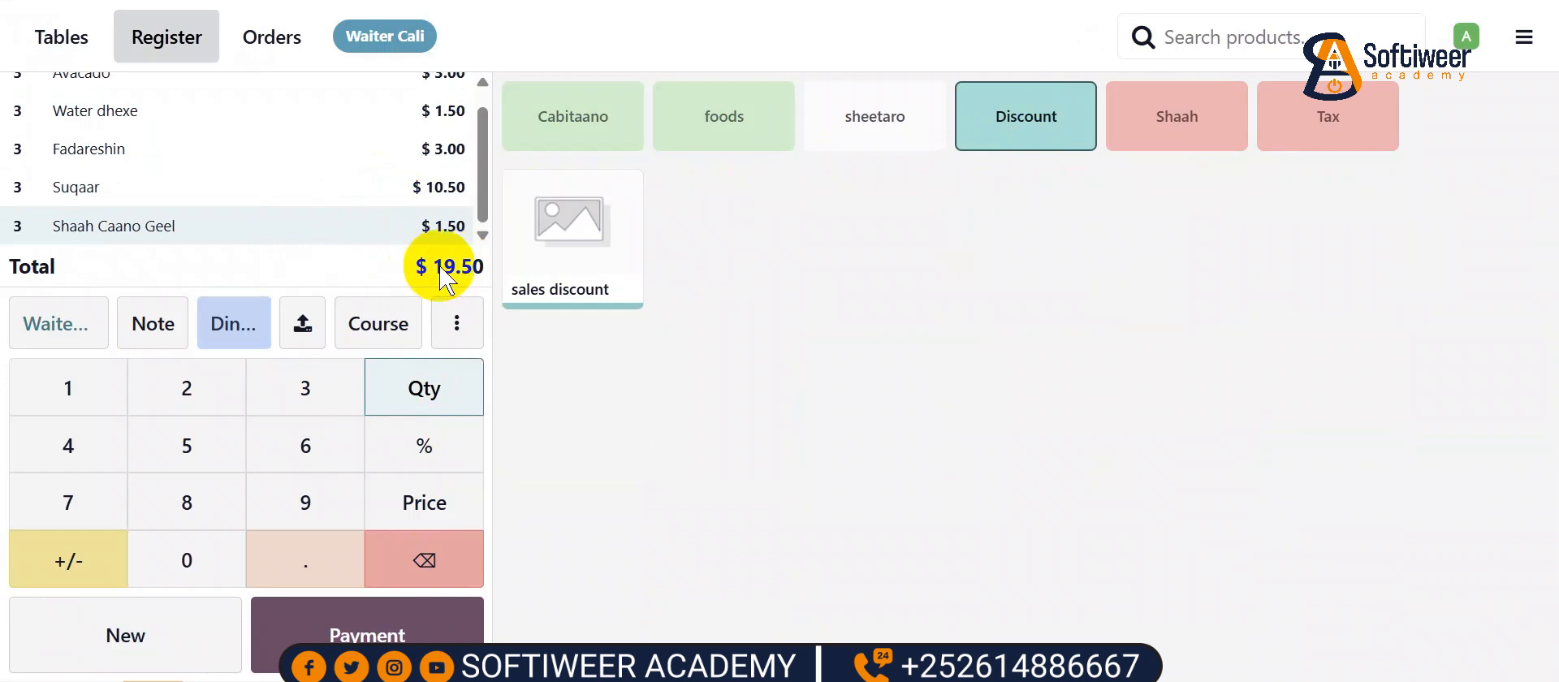
- Add a sales discount line priced -$1.50, bringing the order to $18.00
{"action": "left_click", "coordinate": [578, 243]}
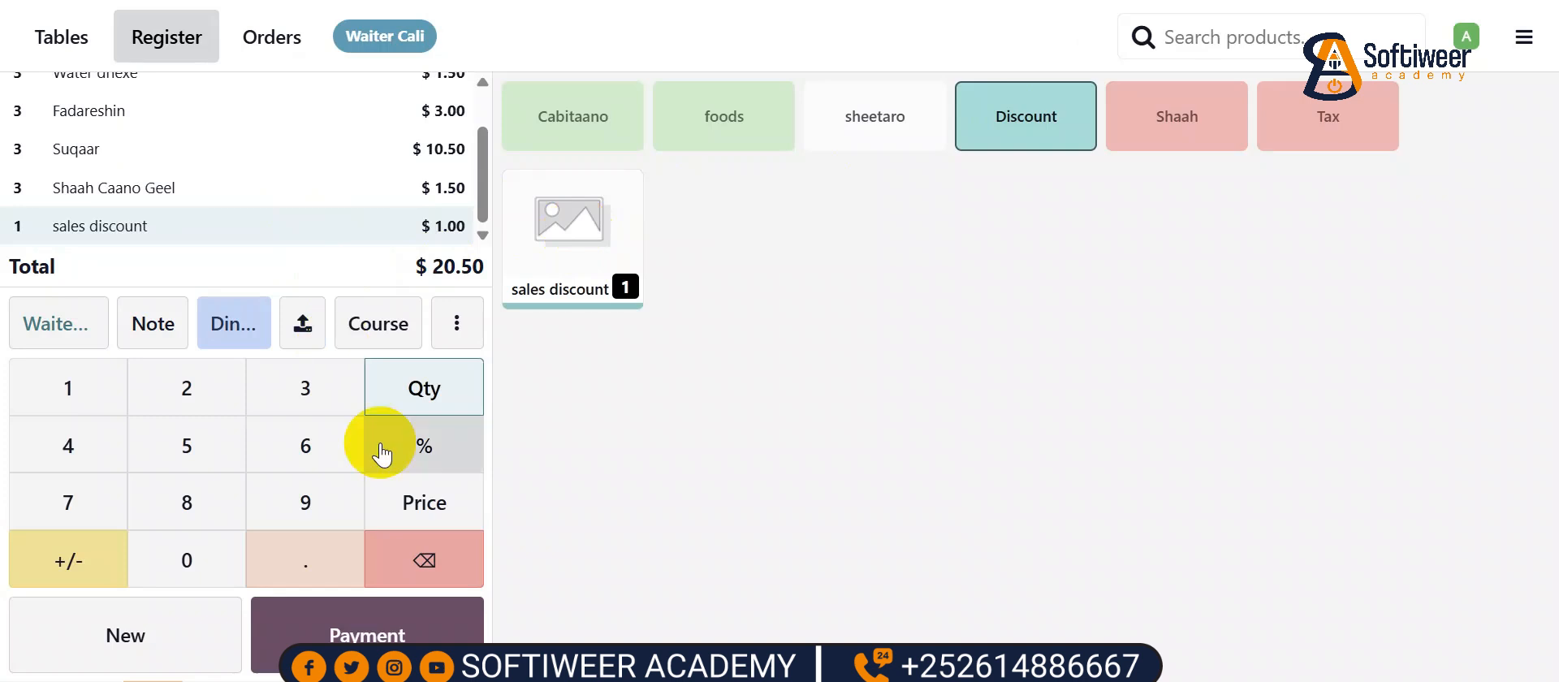
{"action": "left_click", "coordinate": [424, 510]}
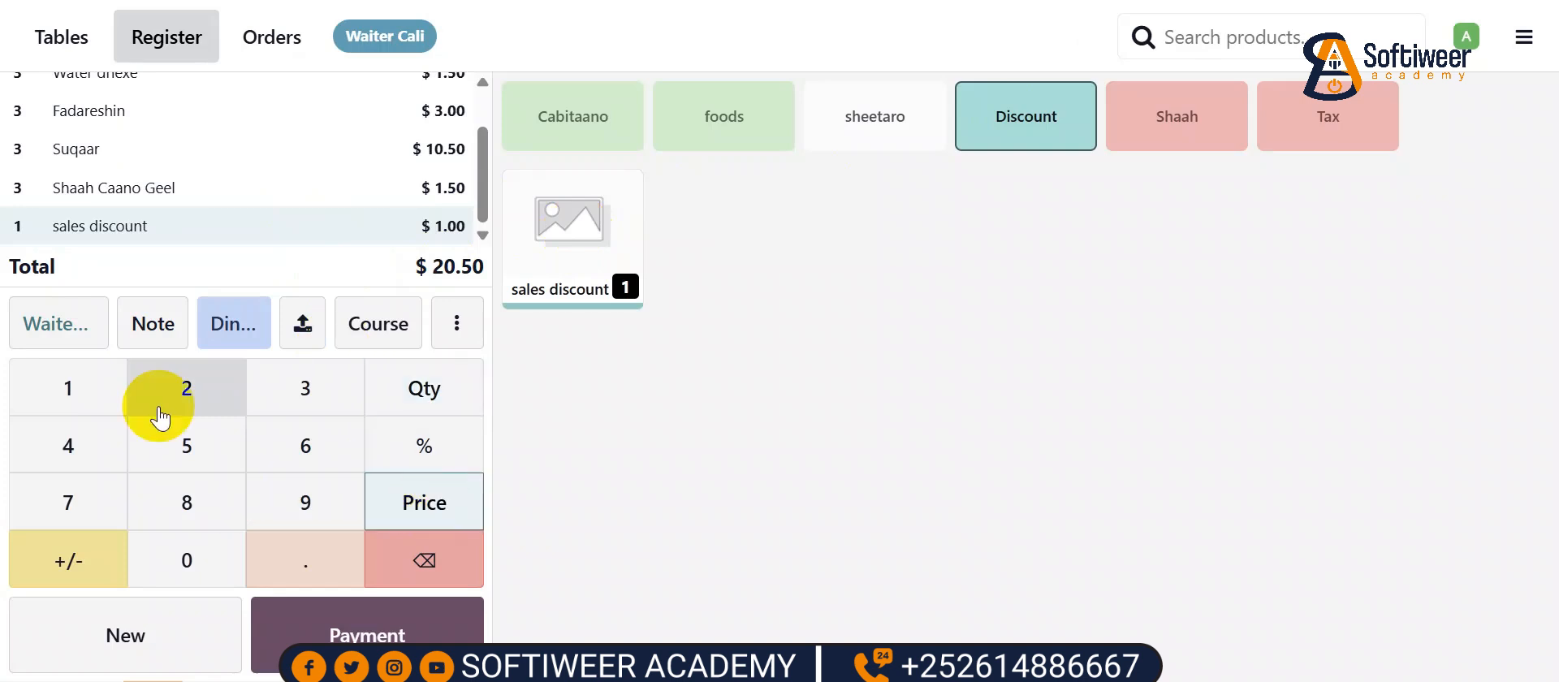
{"action": "left_click", "coordinate": [65, 387]}
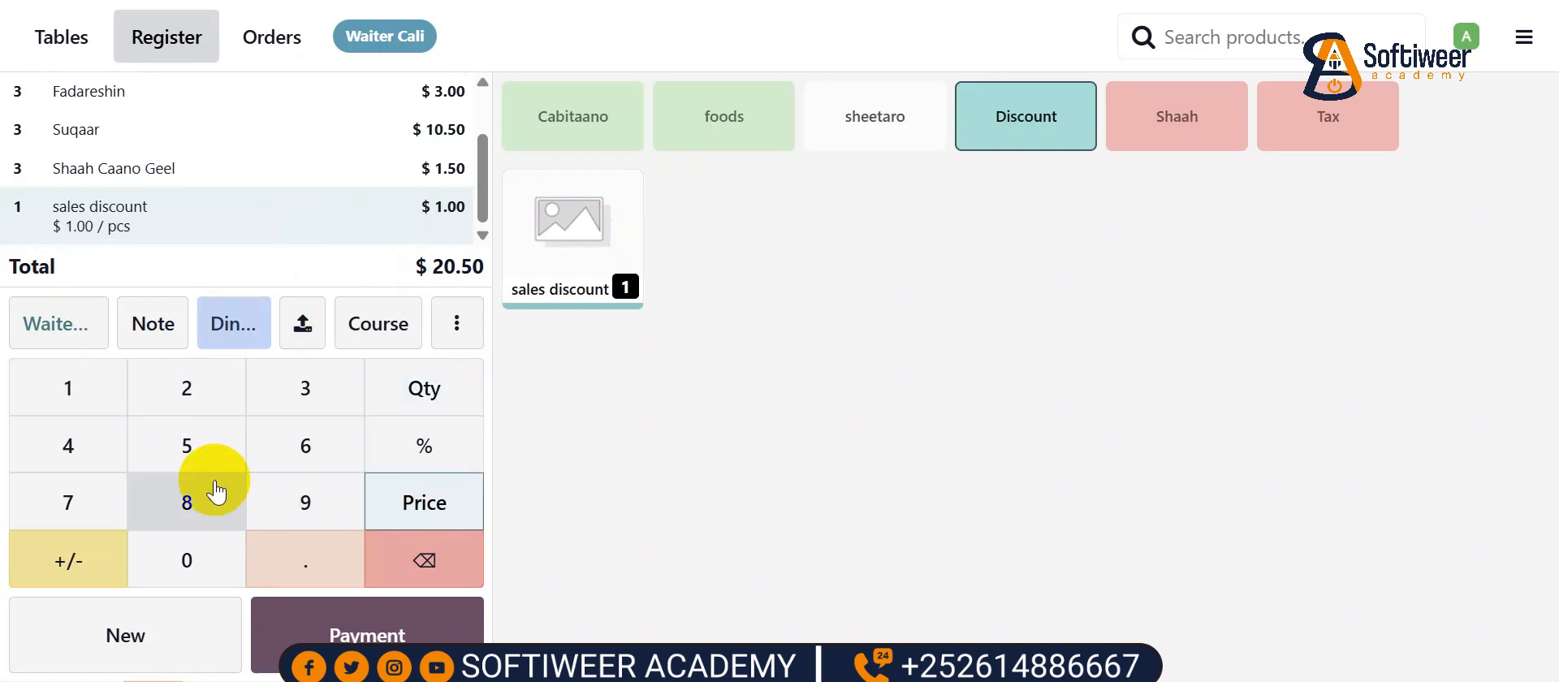
{"action": "left_click", "coordinate": [194, 446]}
{"action": "left_click", "coordinate": [73, 566]}
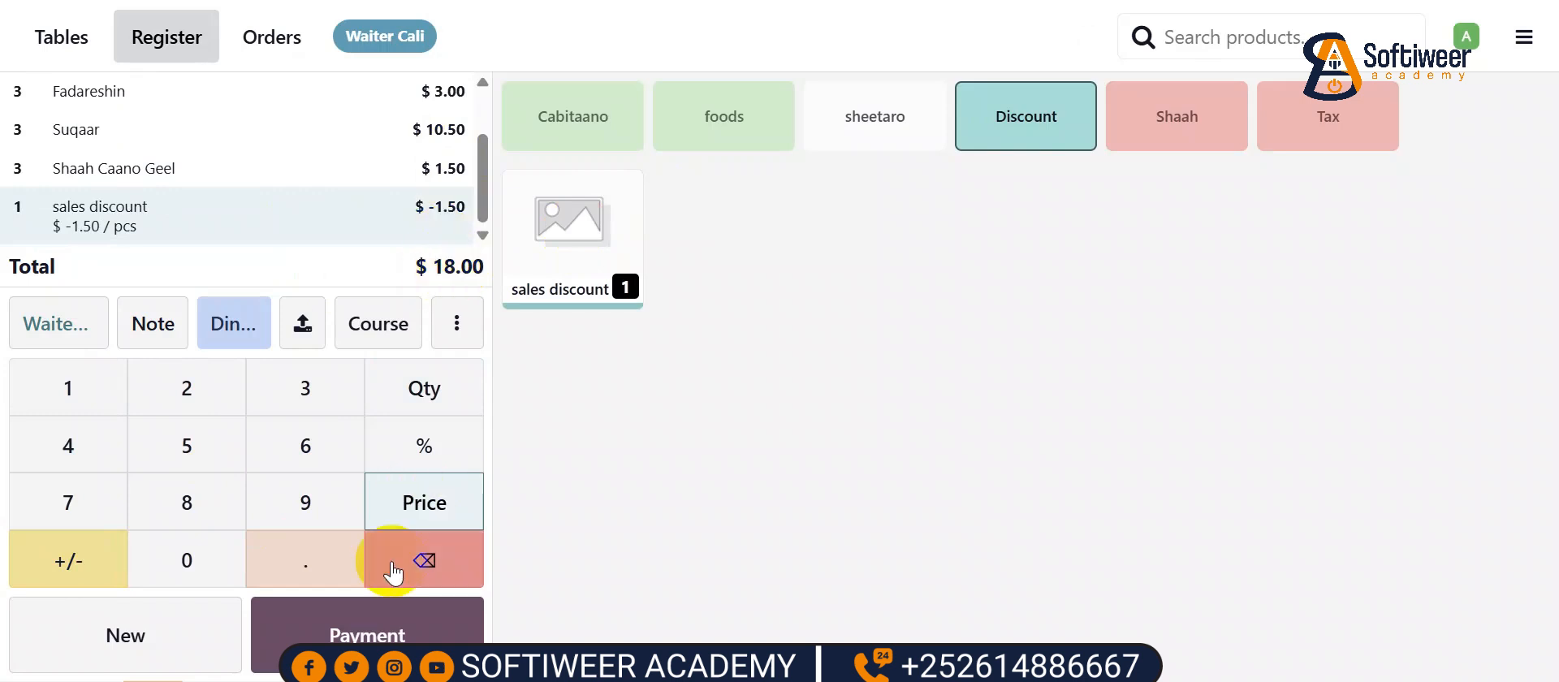
{"action": "left_click", "coordinate": [373, 637]}
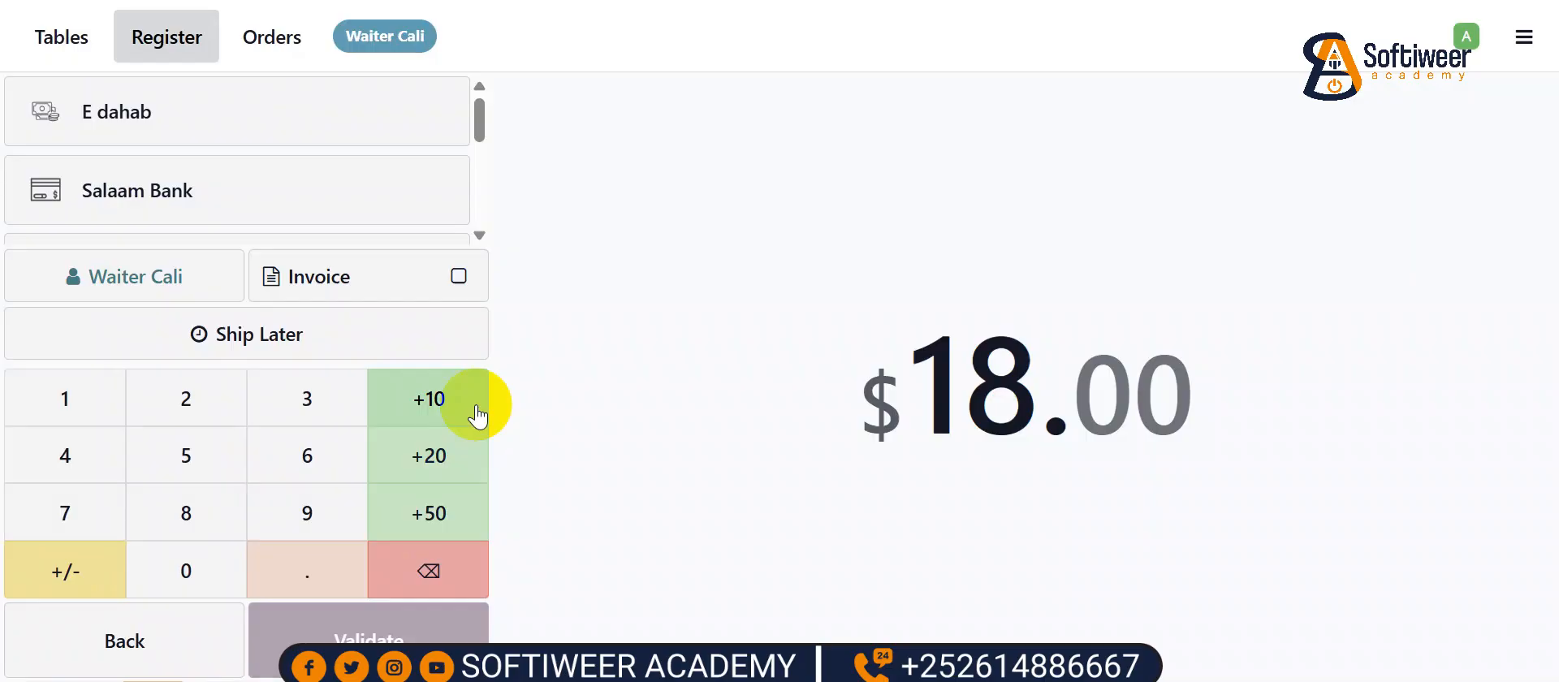
- Pay the full $18.00 with EVC PLUS, validate, and skip printing the receipt
{"action": "scroll", "coordinate": [292, 230], "scroll_direction": "down", "scroll_amount": 5}
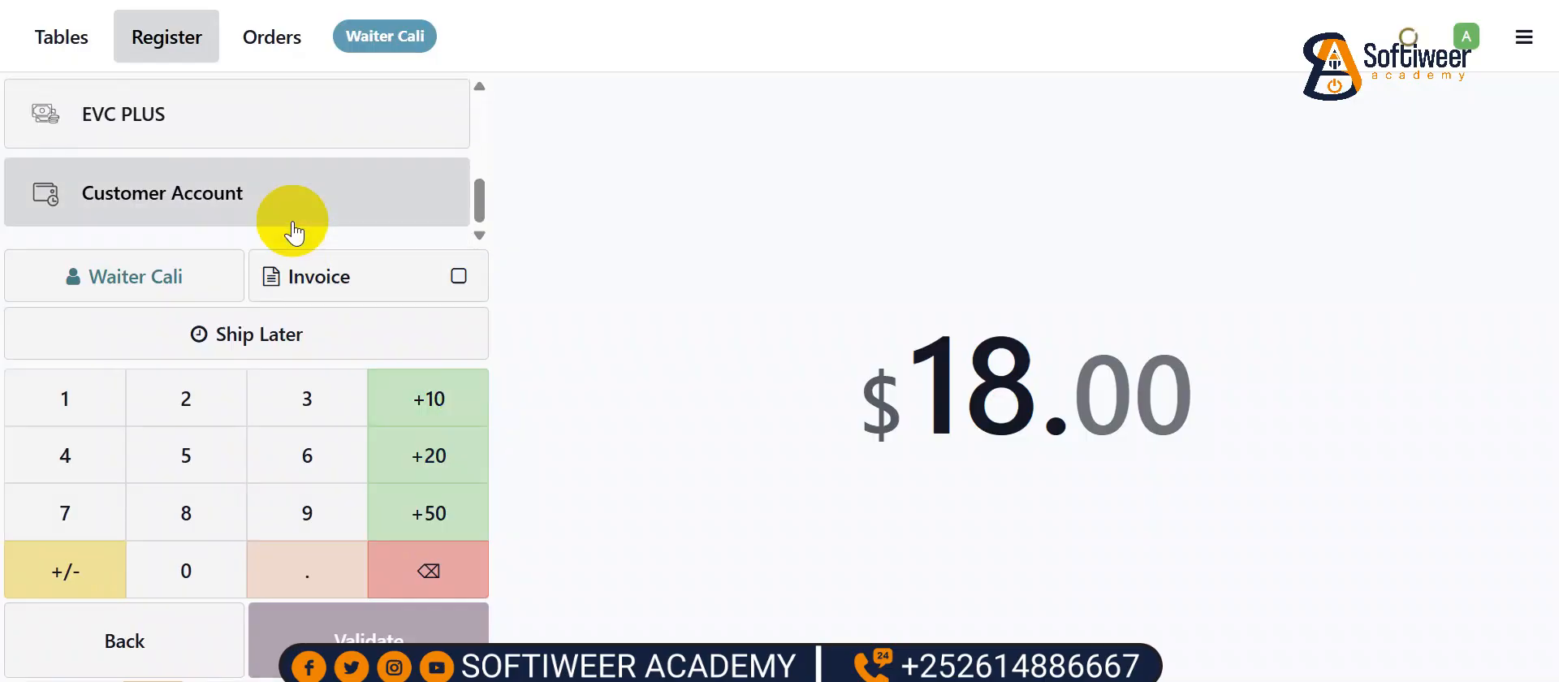
{"action": "left_click", "coordinate": [219, 143]}
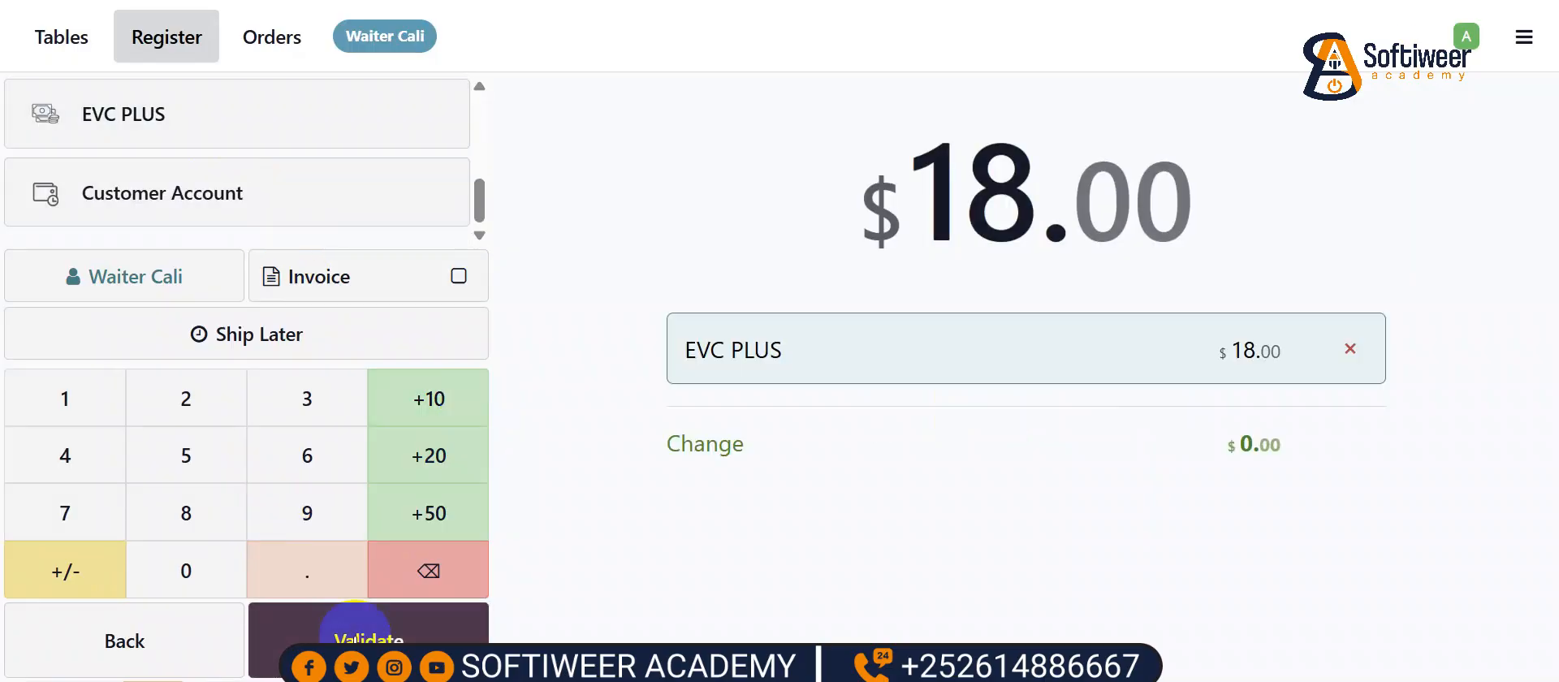
{"action": "left_click", "coordinate": [357, 640]}
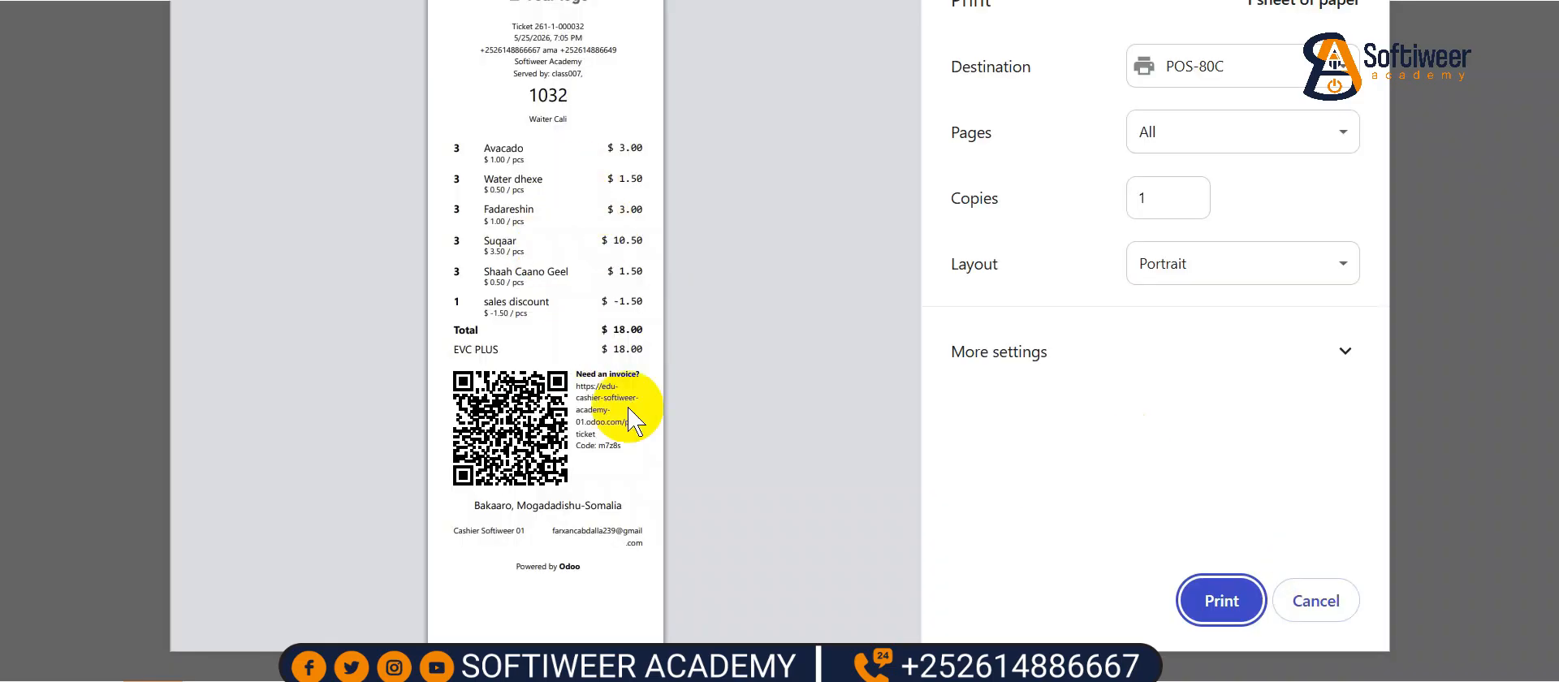
{"action": "left_click", "coordinate": [1315, 600]}
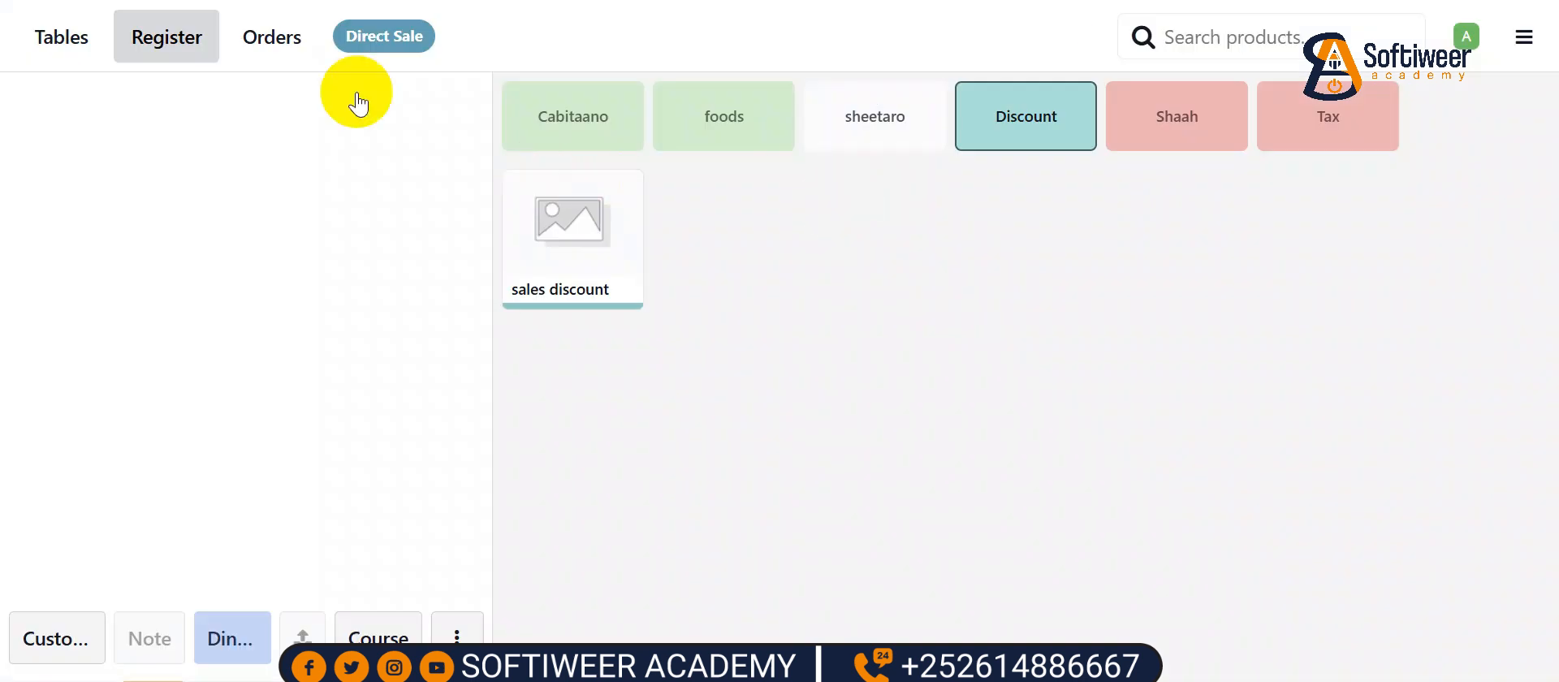
- Open the order for table 5 on Floor one
{"action": "left_click", "coordinate": [62, 35]}
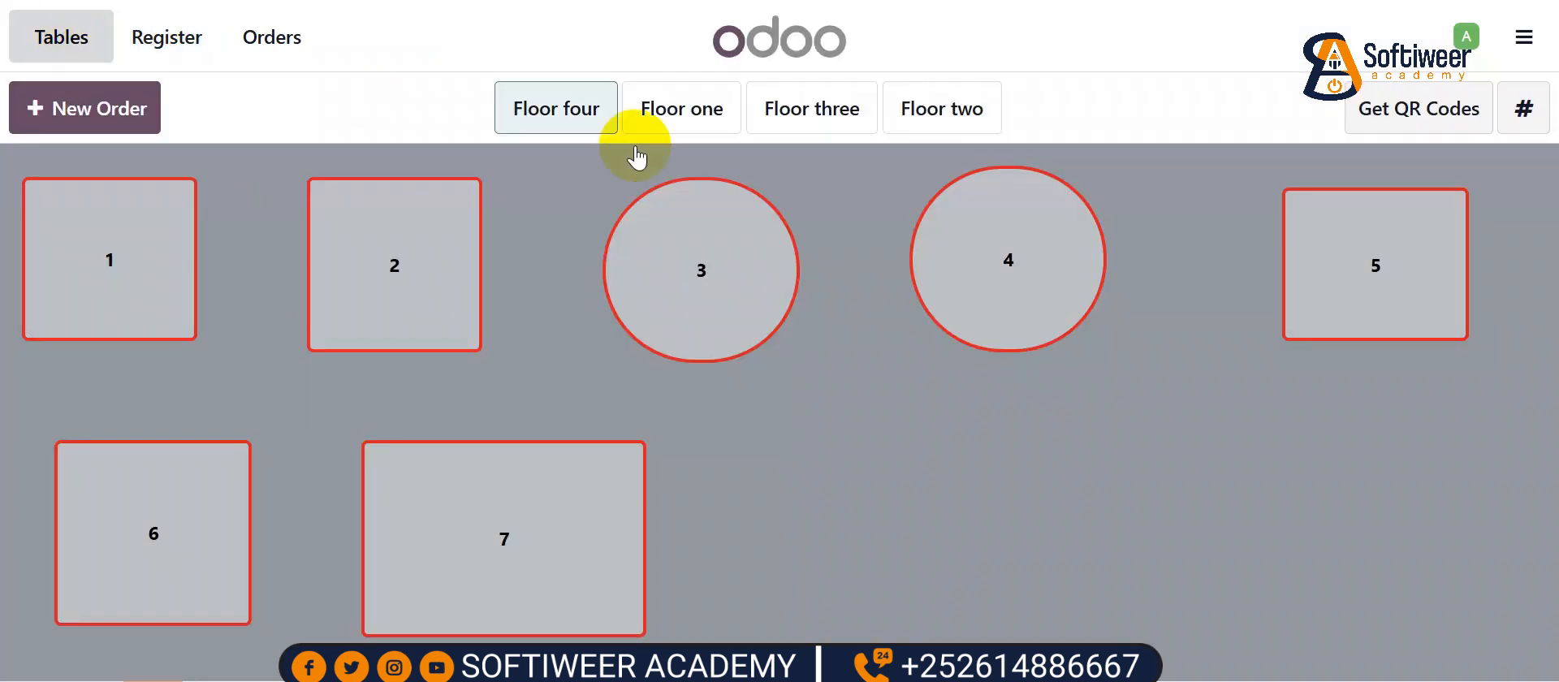
{"action": "left_click", "coordinate": [679, 112]}
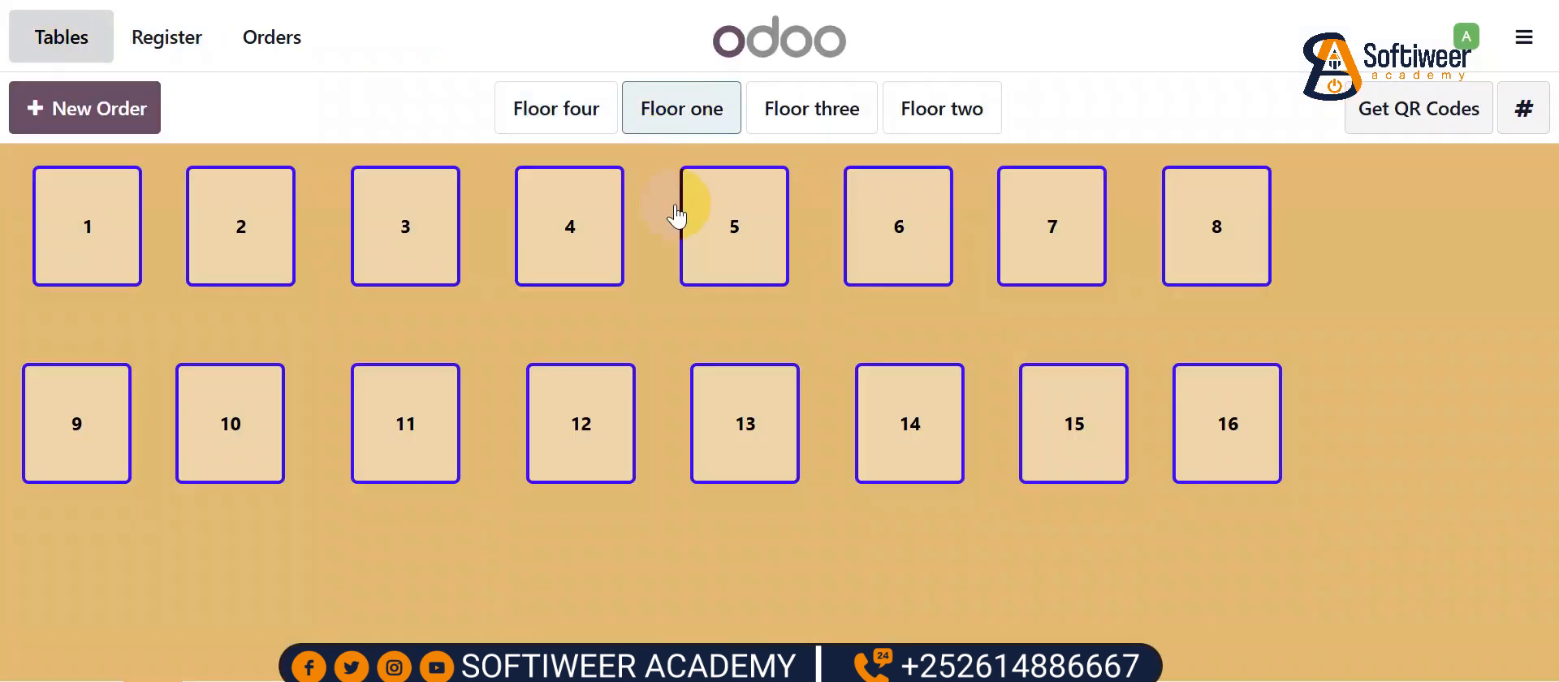
{"action": "left_click", "coordinate": [731, 250]}
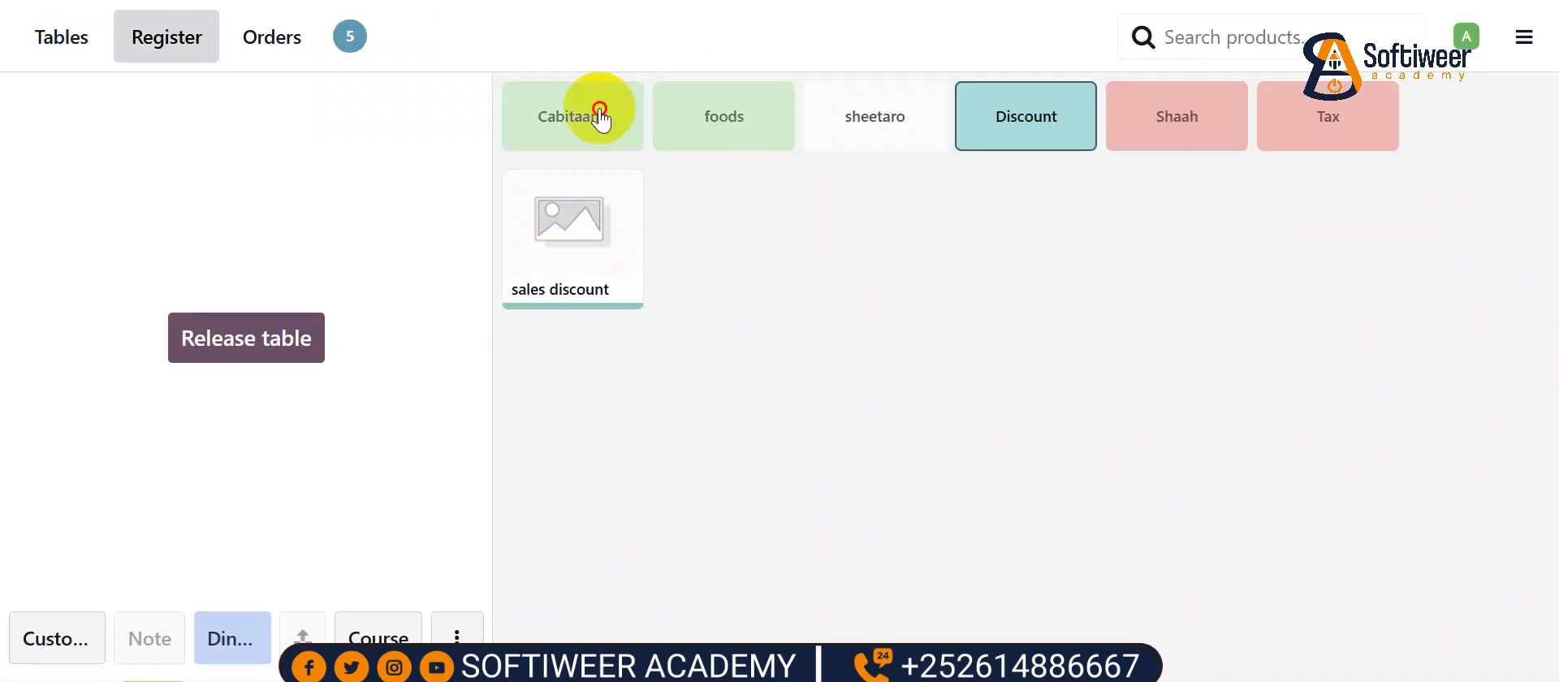
- Add Avacado, Babaay, Cambe, Cambuulo and a Beer to the order
{"action": "left_click", "coordinate": [592, 109]}
{"action": "left_click", "coordinate": [597, 199]}
{"action": "left_click", "coordinate": [659, 229]}
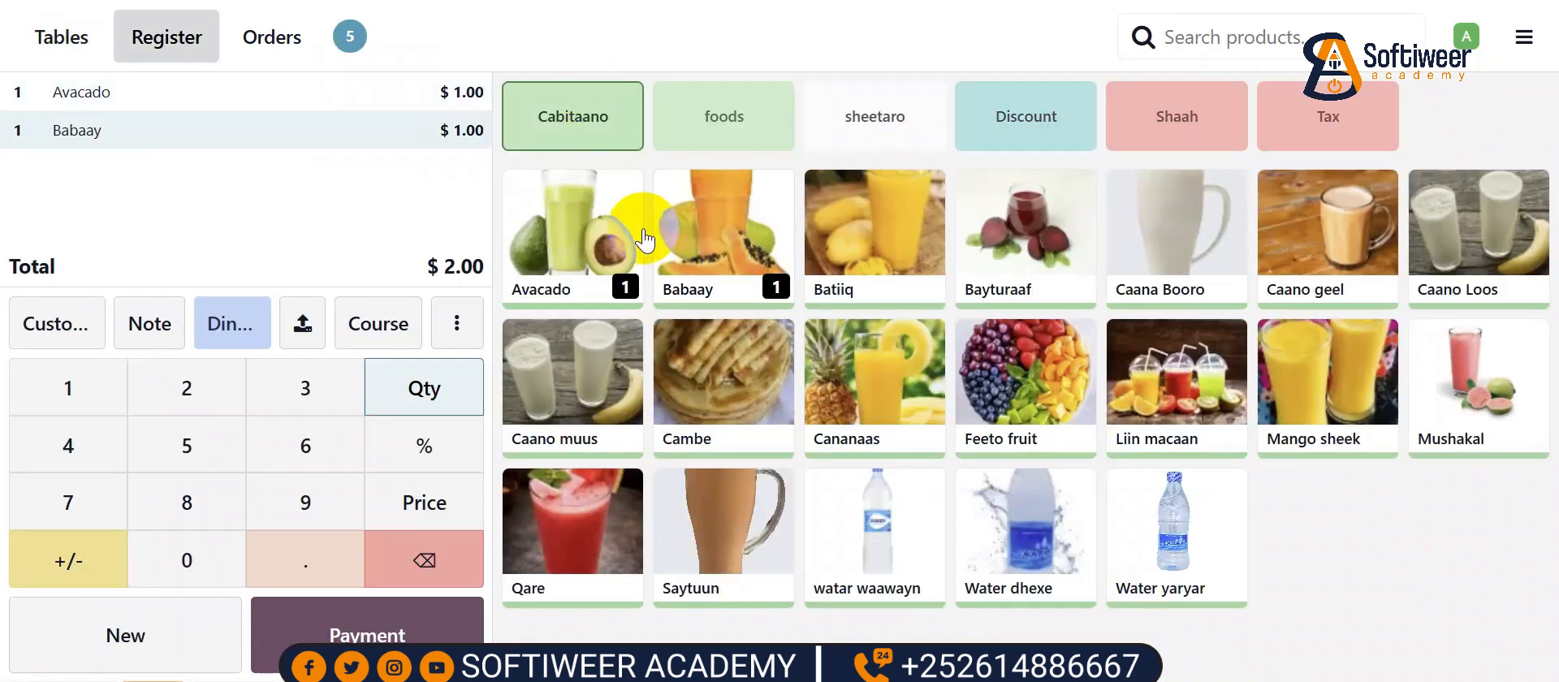
{"action": "left_click", "coordinate": [714, 358]}
{"action": "left_click", "coordinate": [751, 113]}
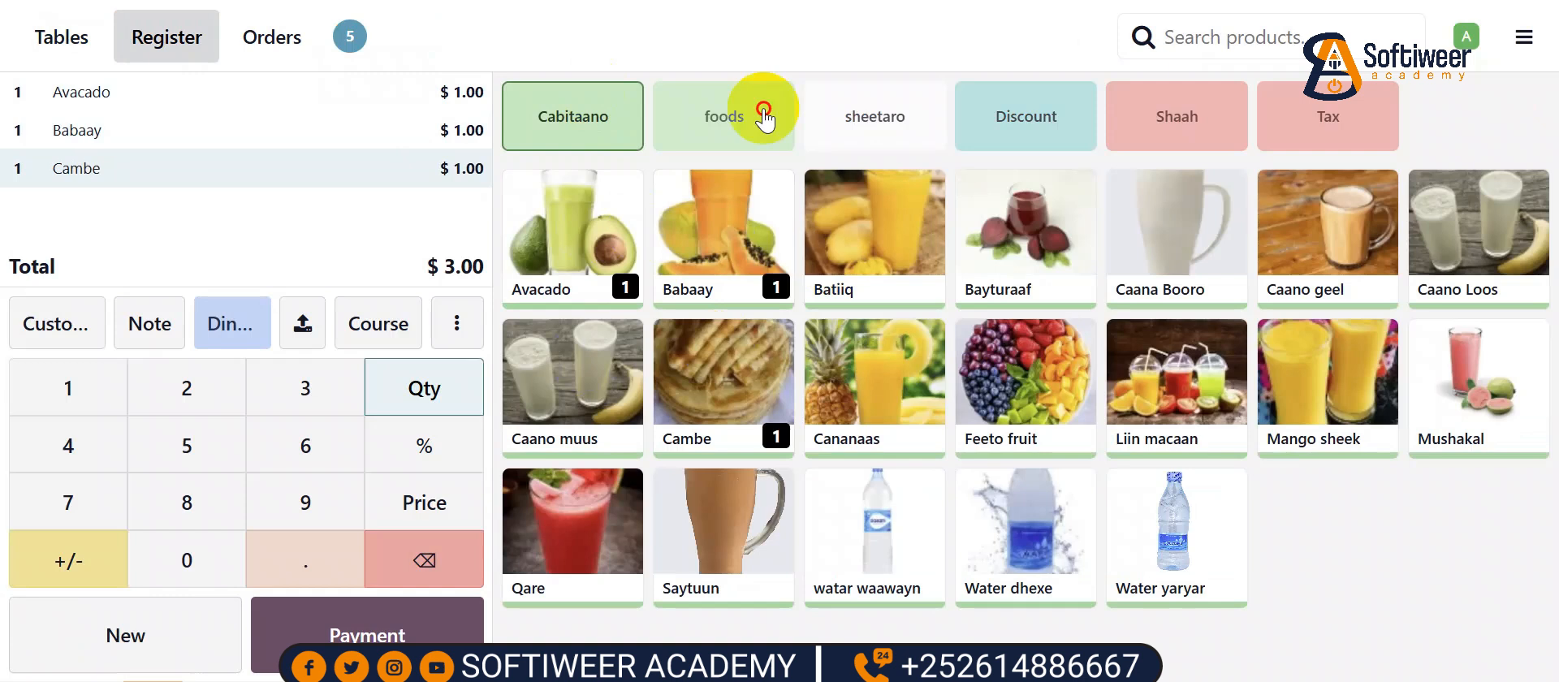
{"action": "left_click", "coordinate": [759, 236]}
{"action": "left_click", "coordinate": [617, 234]}
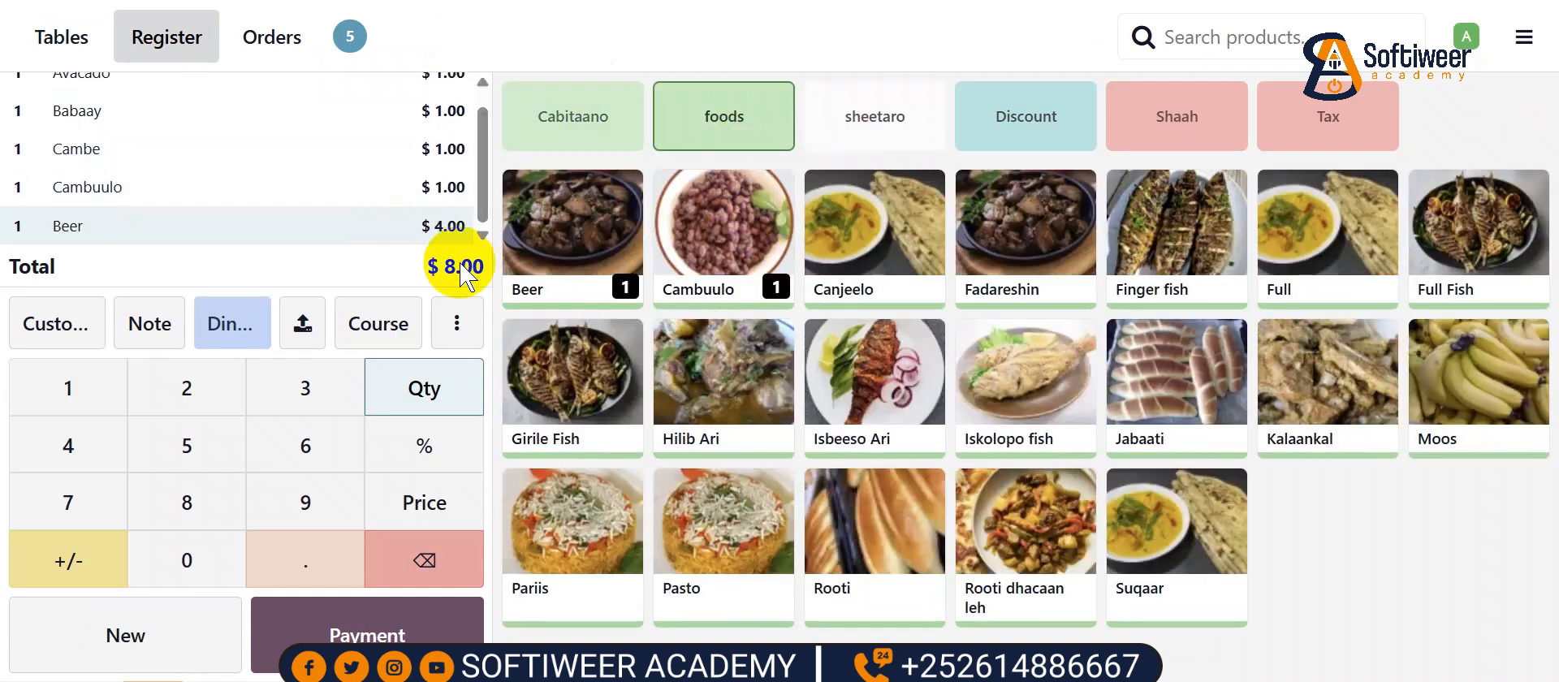
- Set the waiter as the order's customer
{"action": "left_click", "coordinate": [49, 341]}
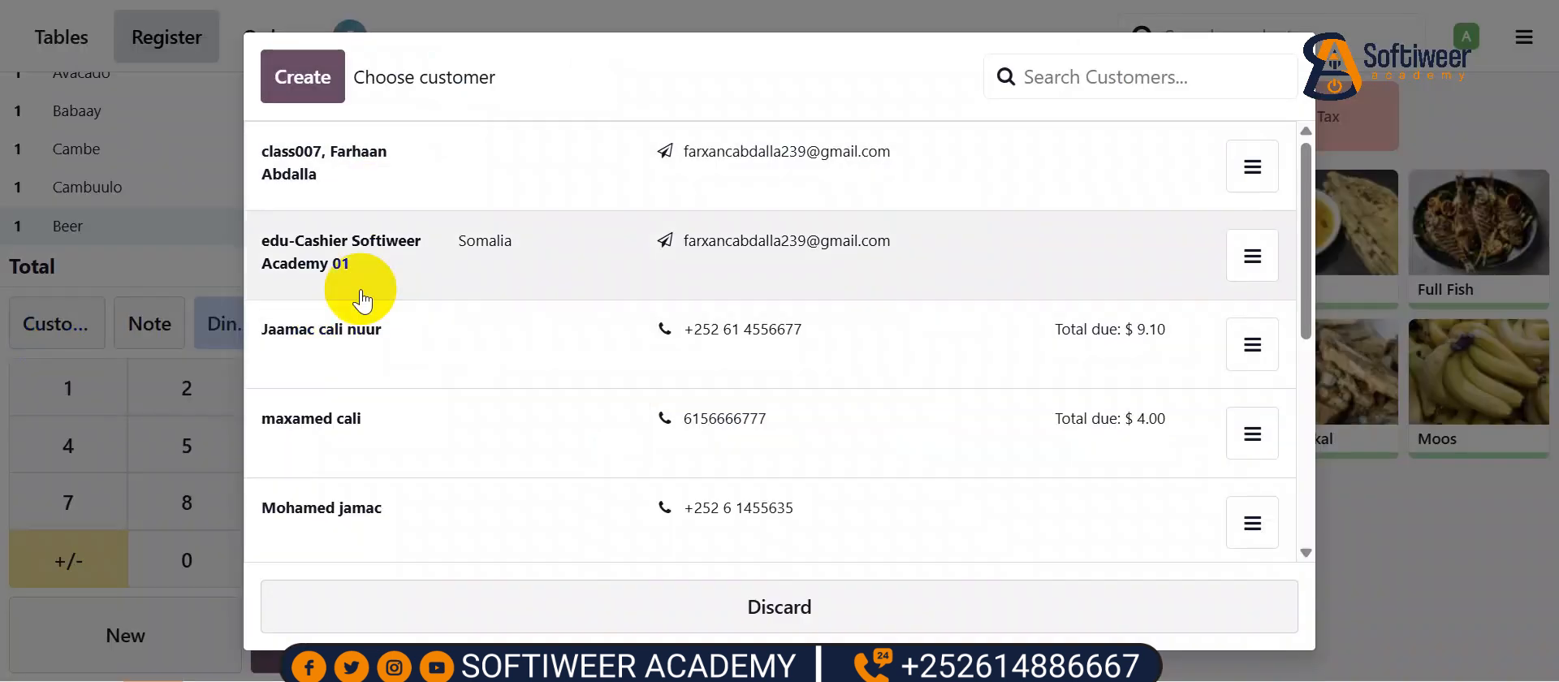
{"action": "scroll", "coordinate": [361, 311], "scroll_direction": "down", "scroll_amount": 5}
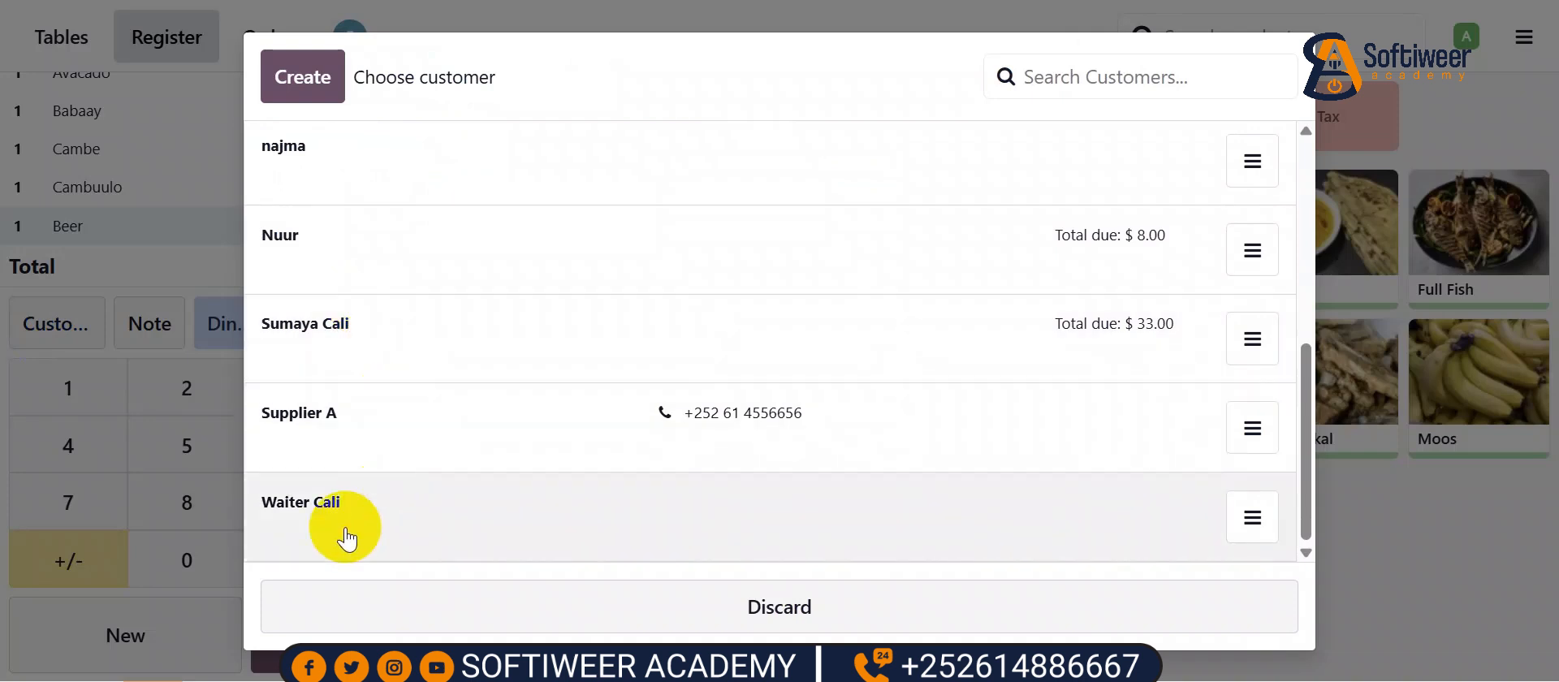
{"action": "left_click", "coordinate": [323, 508]}
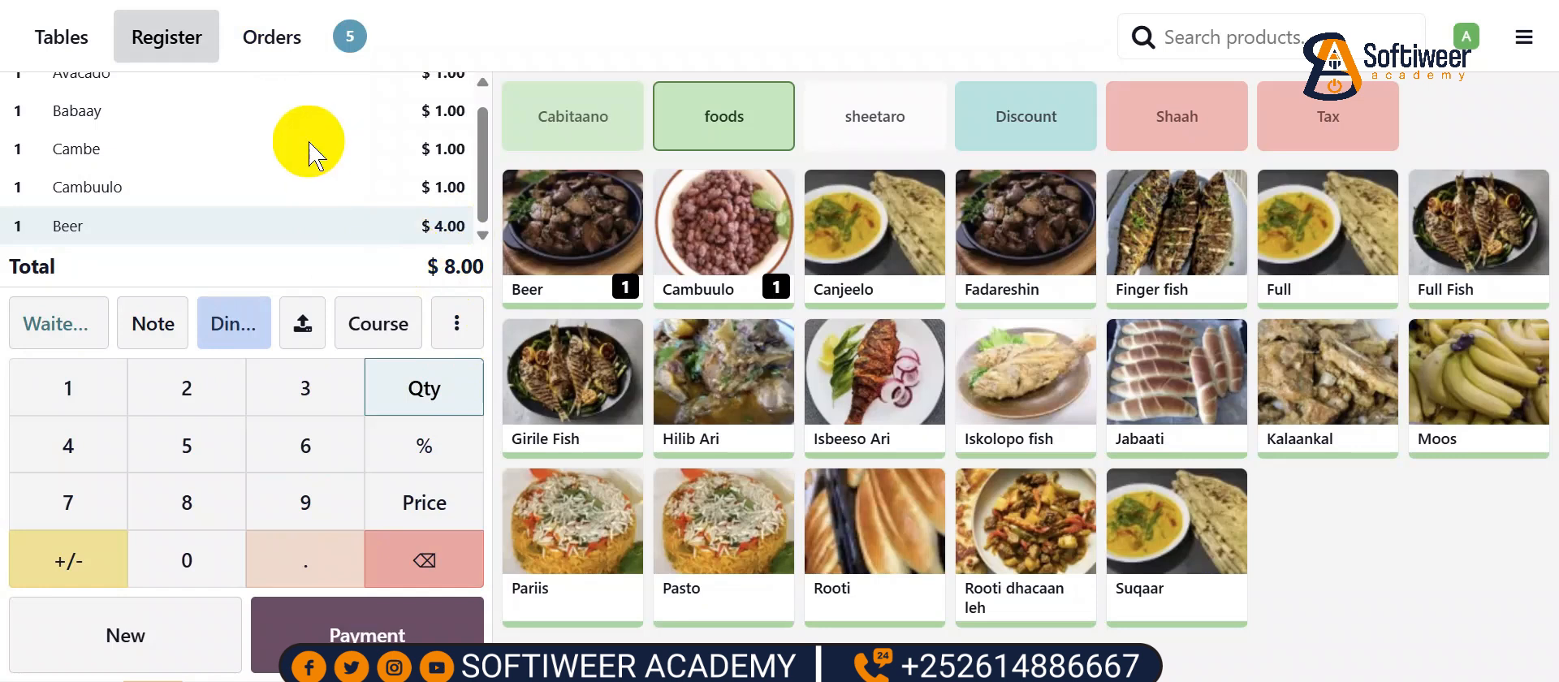
- Open Split for table 5's $8.00 bill and select the $4.00 Beer to split off
{"action": "left_click", "coordinate": [459, 326]}
{"action": "left_click", "coordinate": [463, 334]}
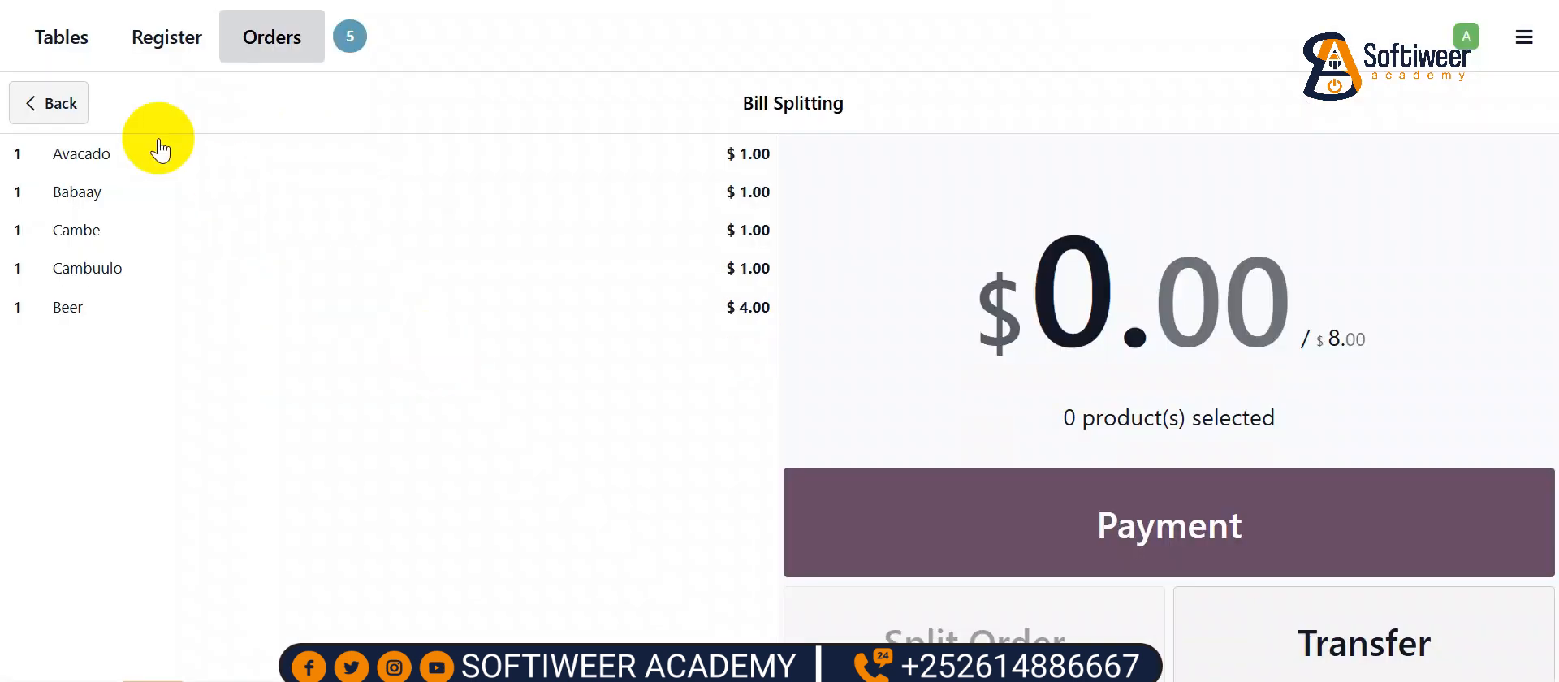
{"action": "left_click", "coordinate": [47, 310]}
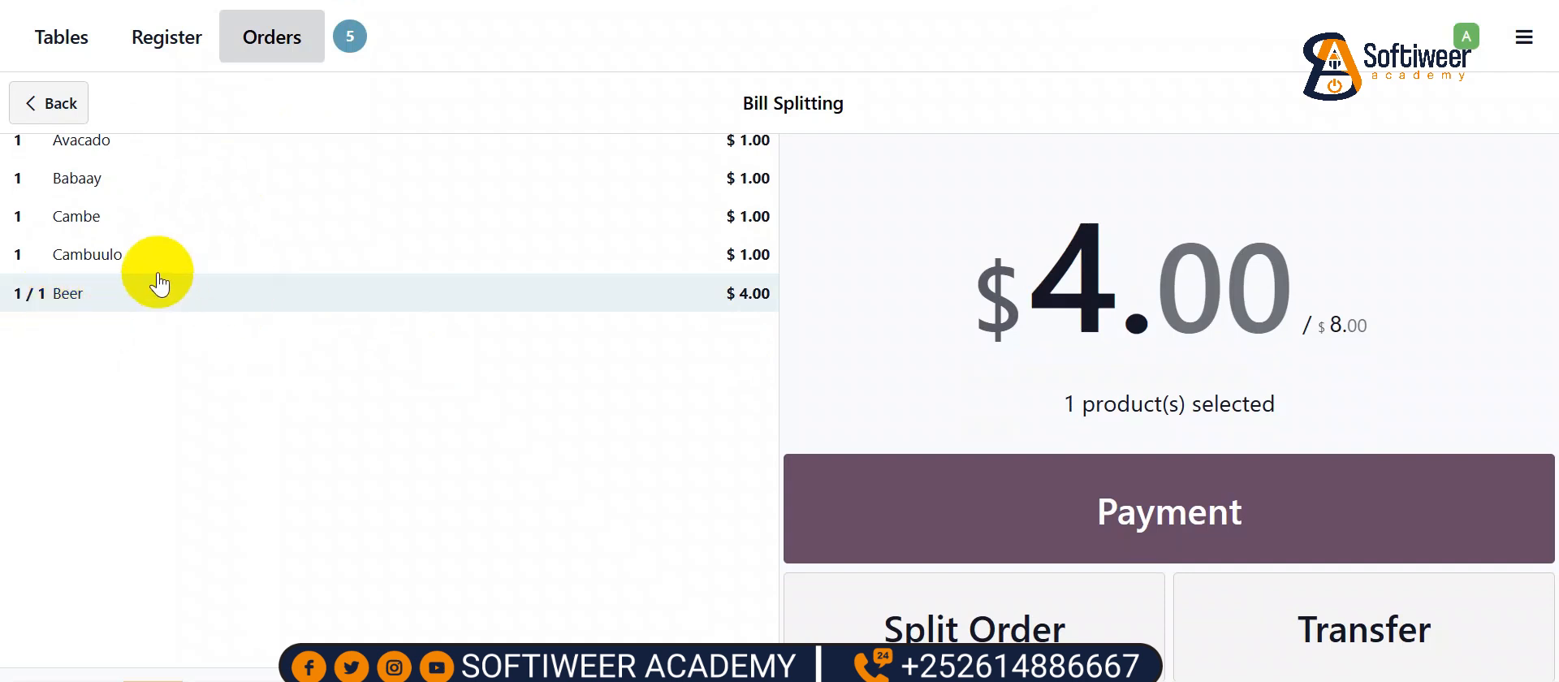
{"action": "left_click", "coordinate": [86, 294]}
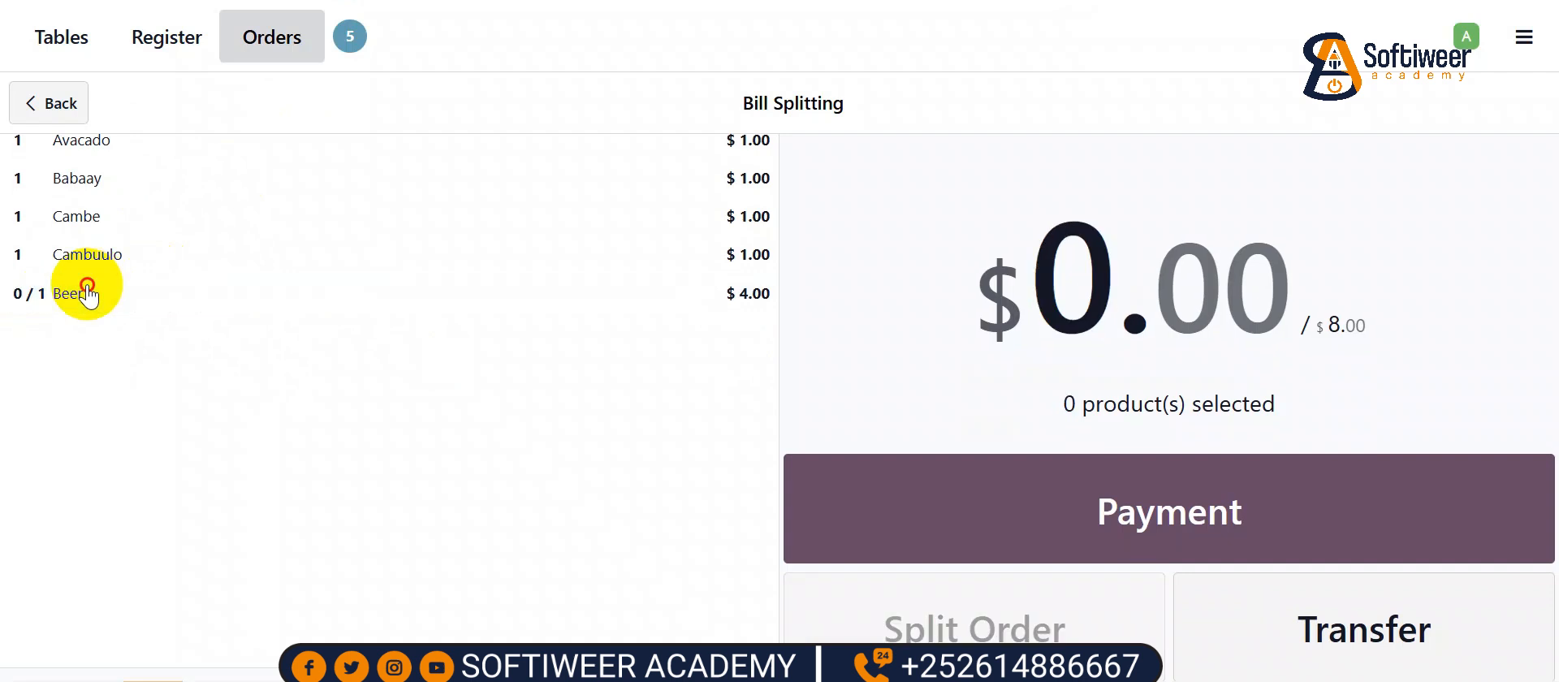
{"action": "left_click", "coordinate": [86, 294]}
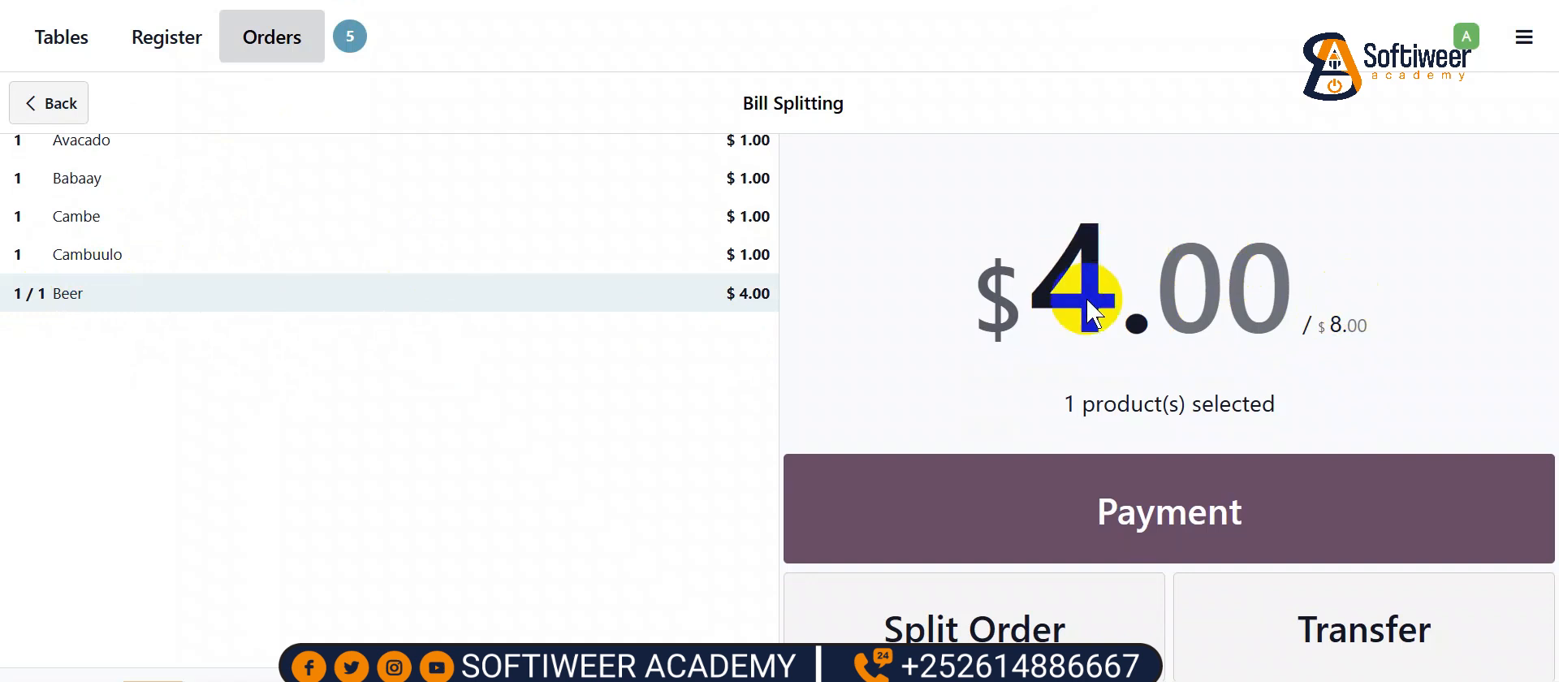
{"action": "left_click", "coordinate": [1023, 622]}
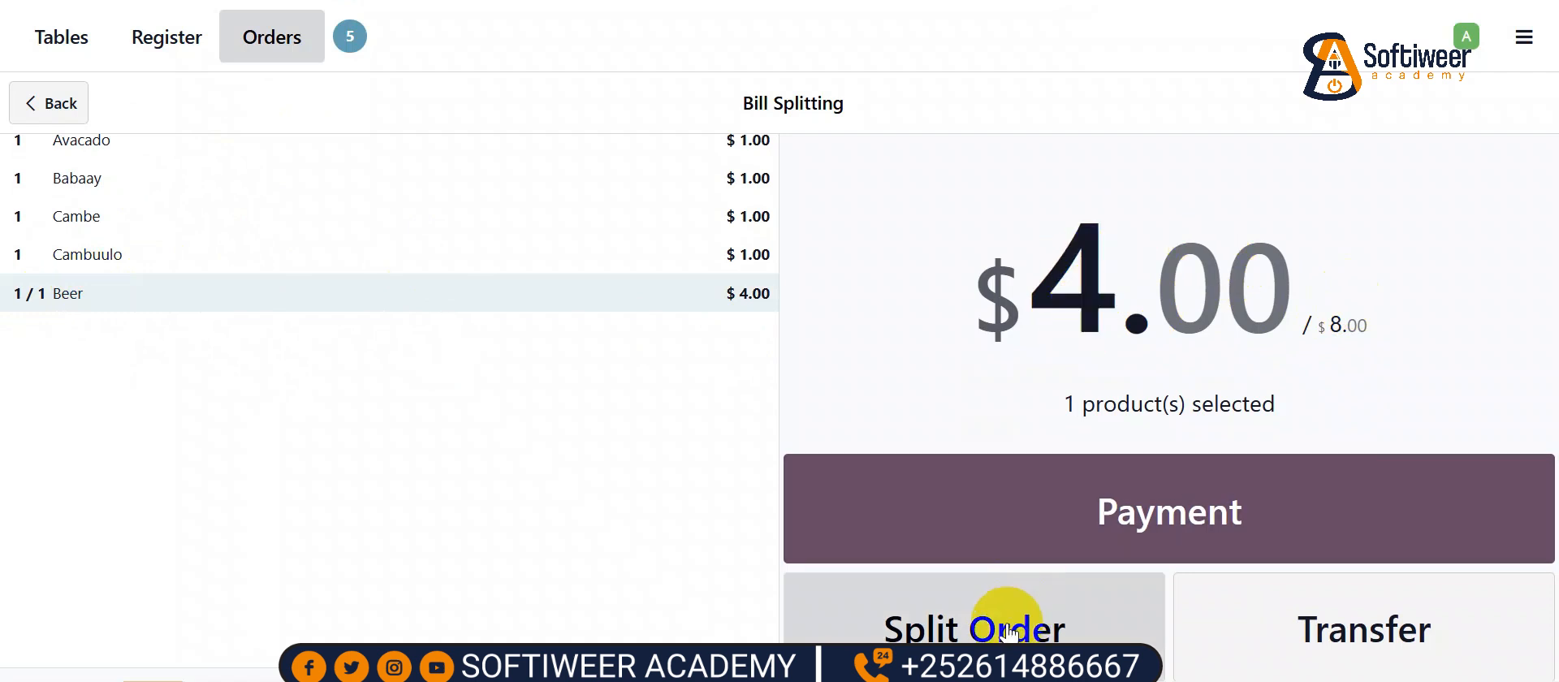
{"action": "left_click", "coordinate": [1301, 629]}
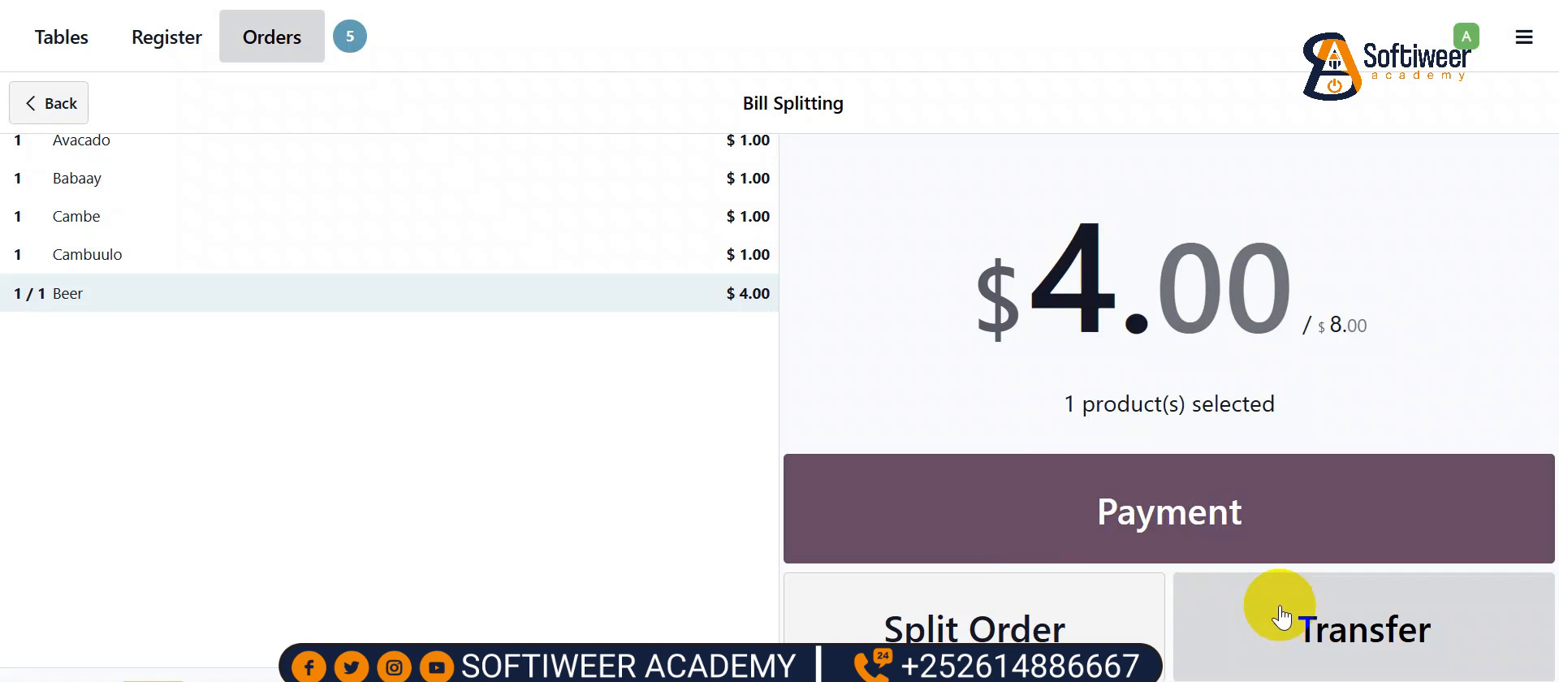
{"action": "left_click", "coordinate": [985, 627]}
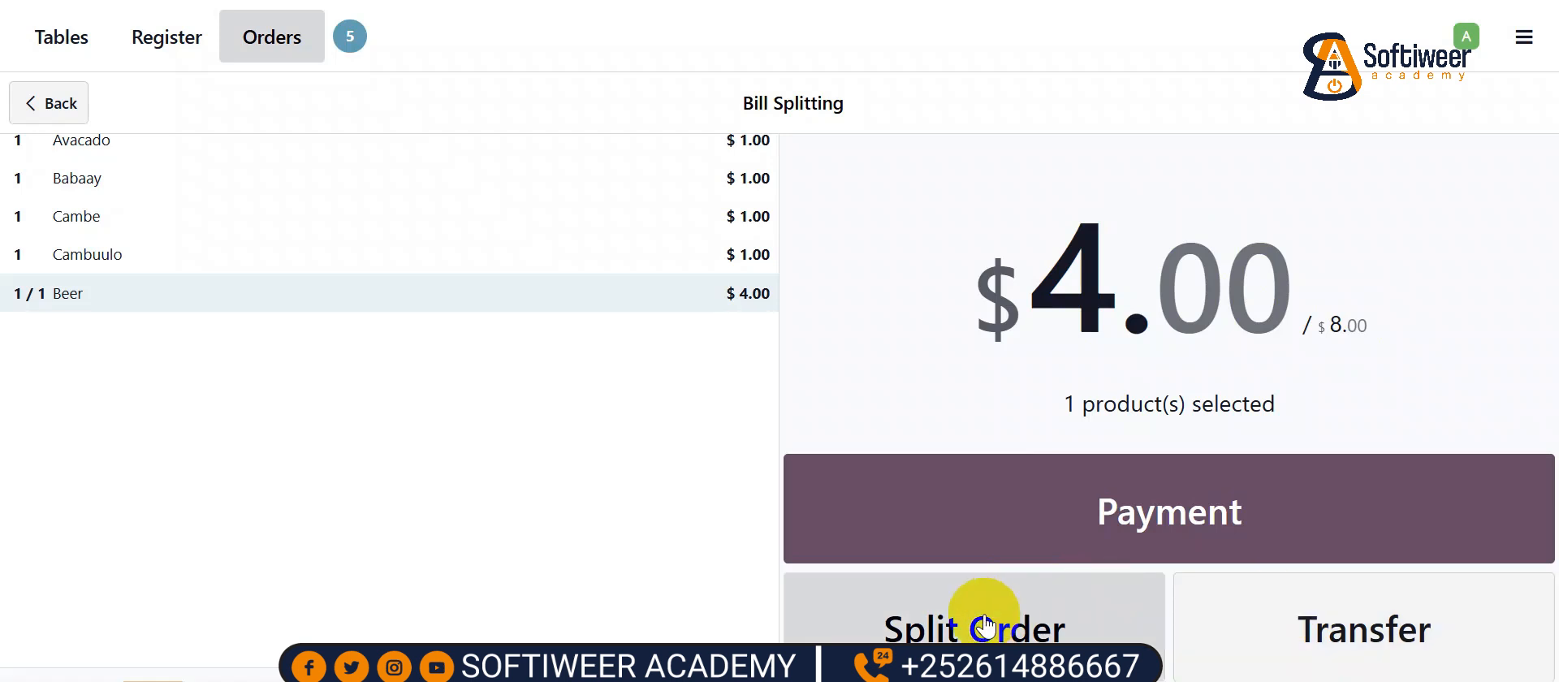
- Split the Beer into its own order, then load the T 5 order and open its payment
{"action": "left_click", "coordinate": [985, 628]}
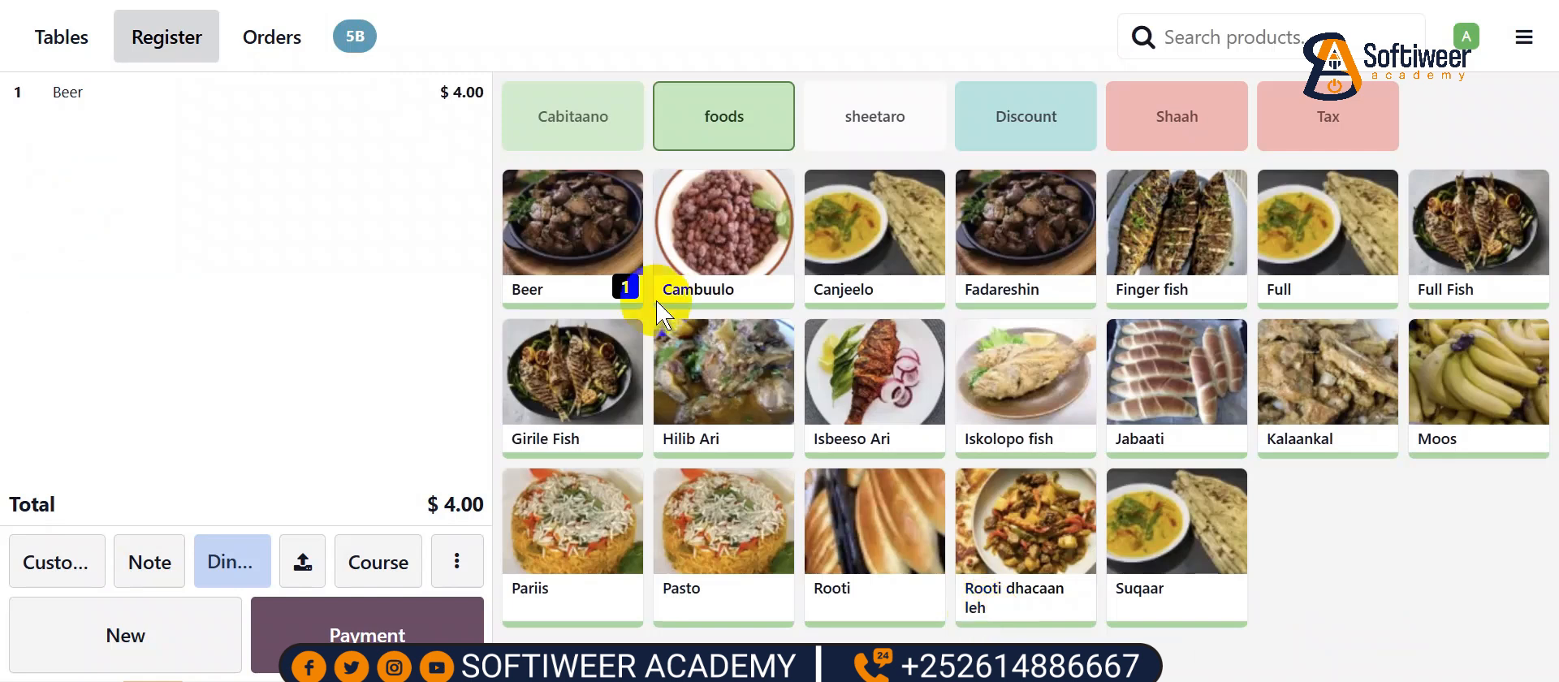
{"action": "left_click", "coordinate": [310, 37]}
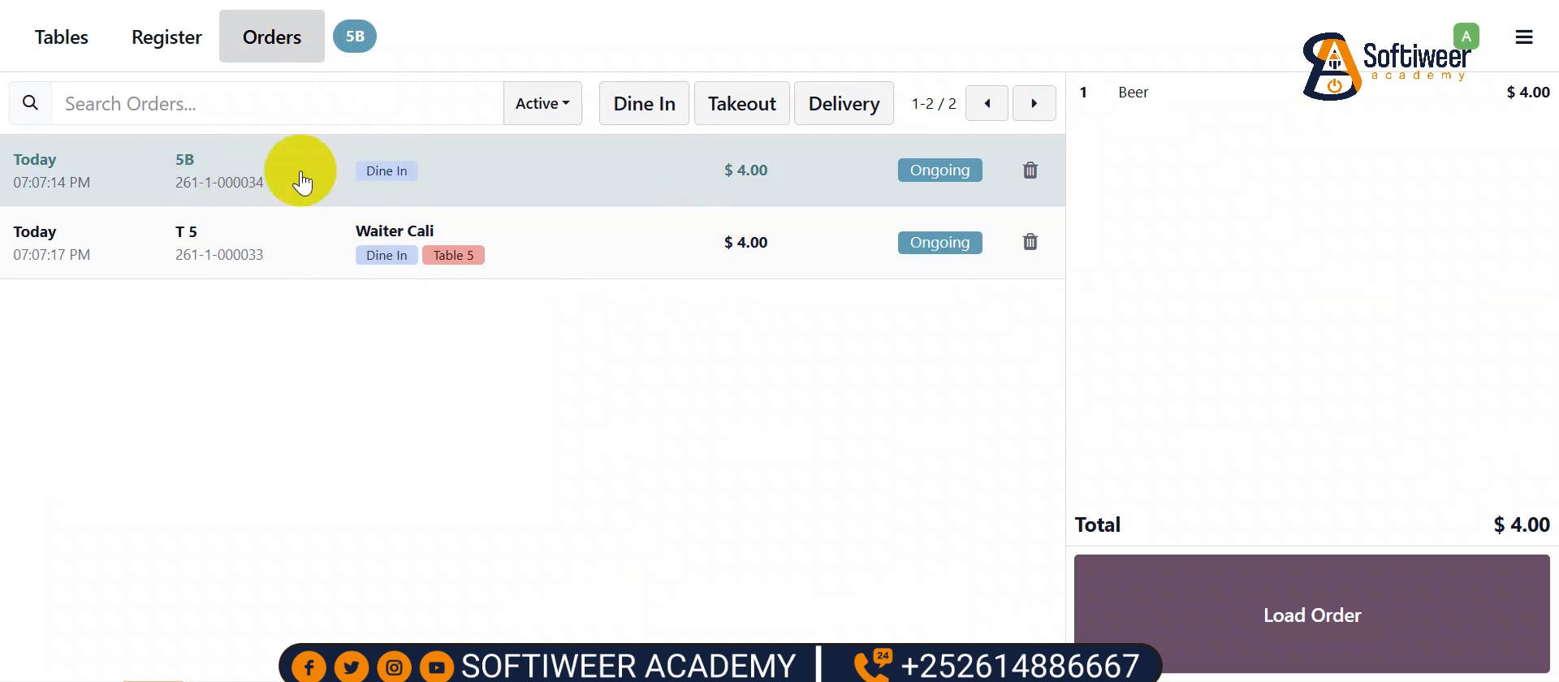
{"action": "left_click", "coordinate": [306, 235]}
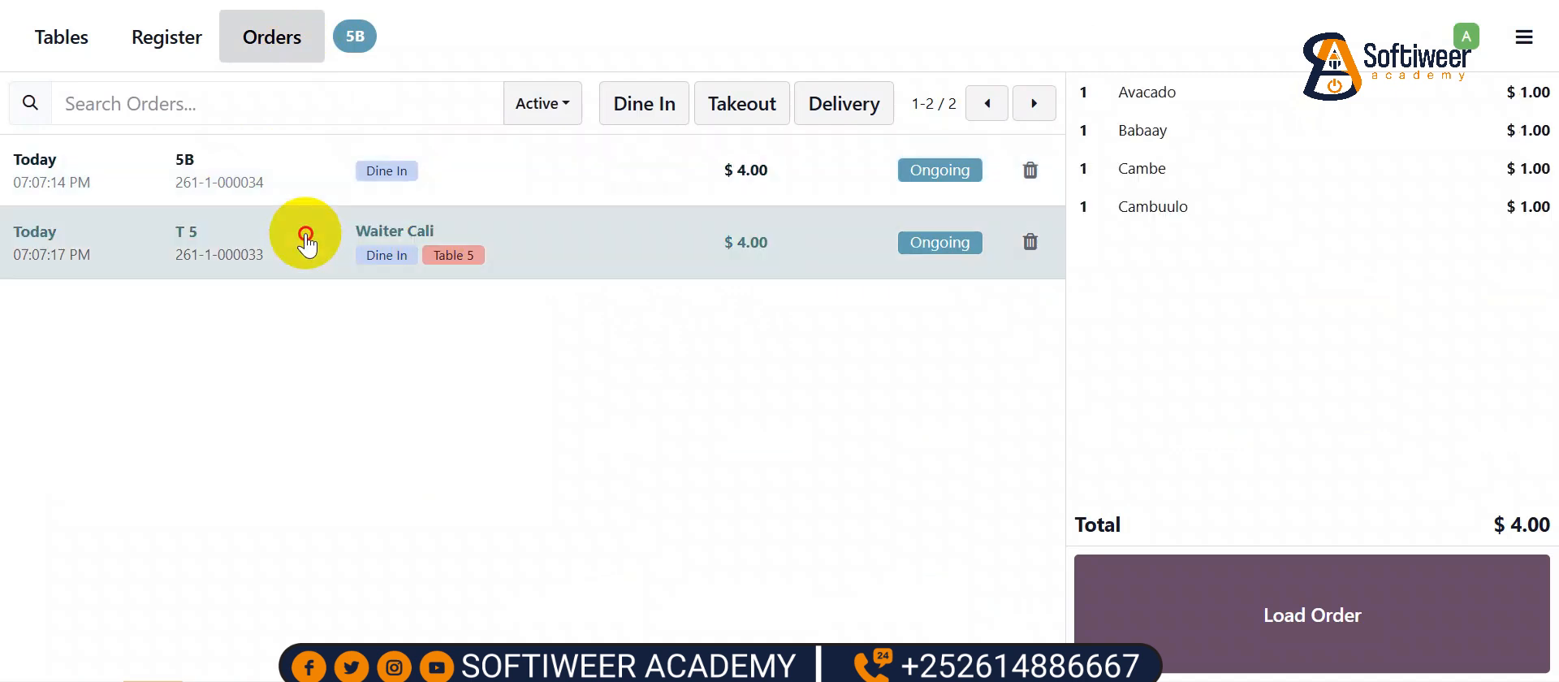
{"action": "left_click", "coordinate": [306, 235]}
{"action": "left_click", "coordinate": [369, 633]}
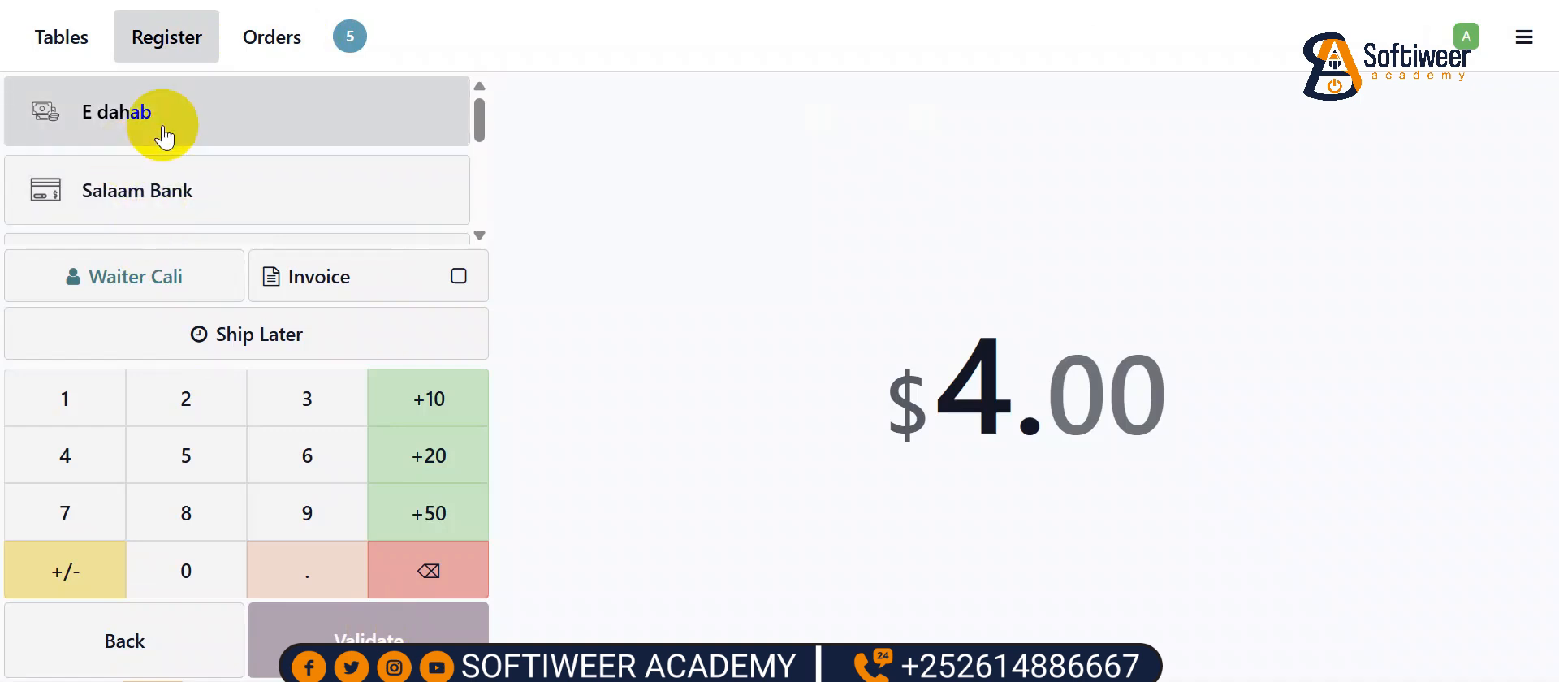
- Pay the T 5 order's $4.00 with EVC PLUS and validate the sale
{"action": "scroll", "coordinate": [164, 121], "scroll_direction": "down", "scroll_amount": 5}
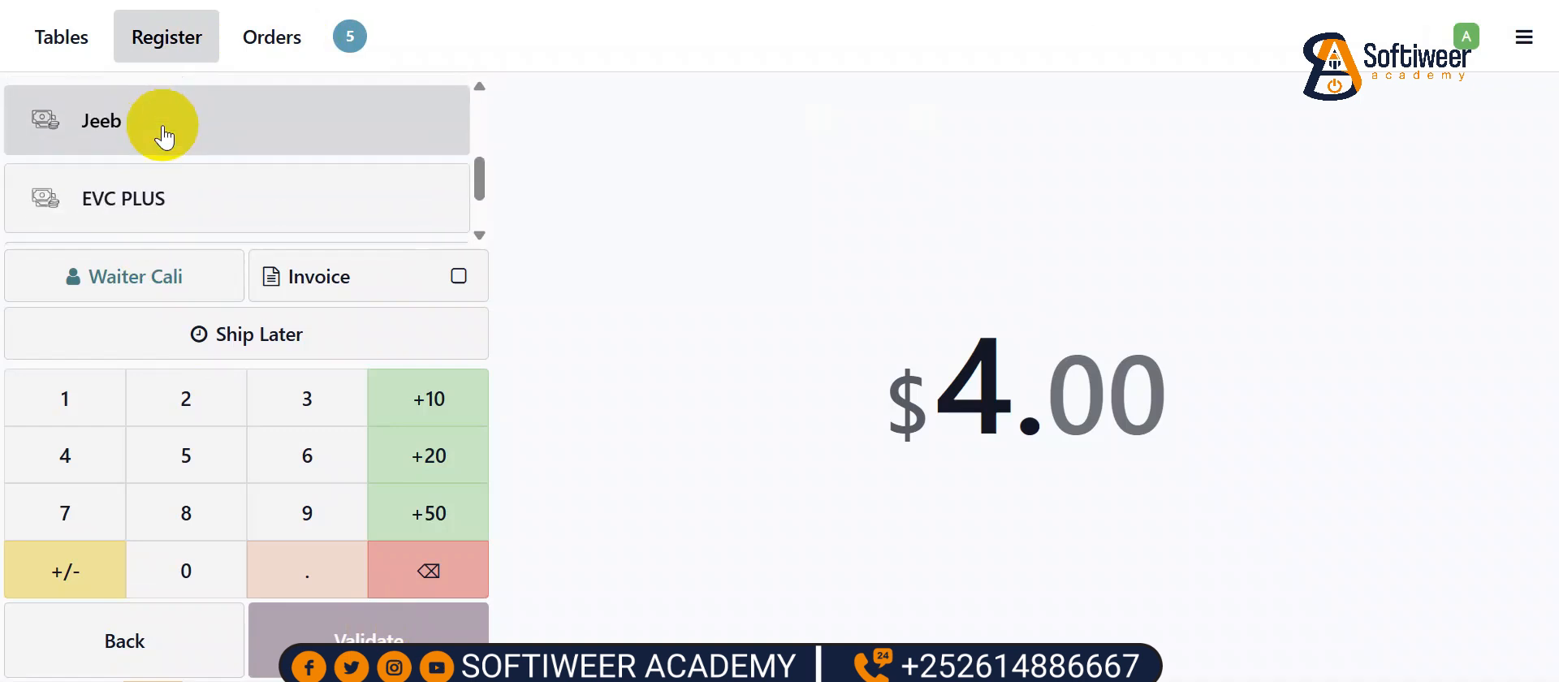
{"action": "left_click", "coordinate": [110, 135]}
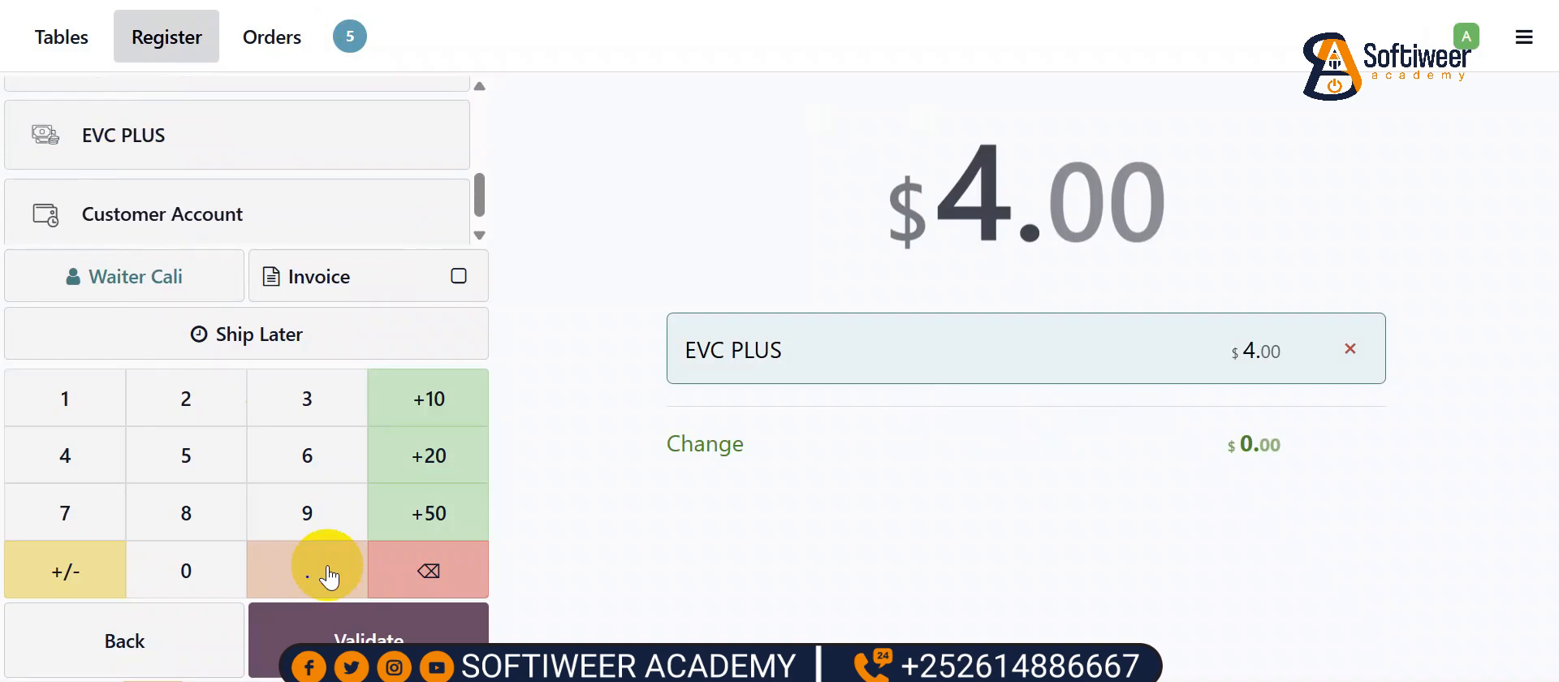
{"action": "left_click", "coordinate": [368, 629]}
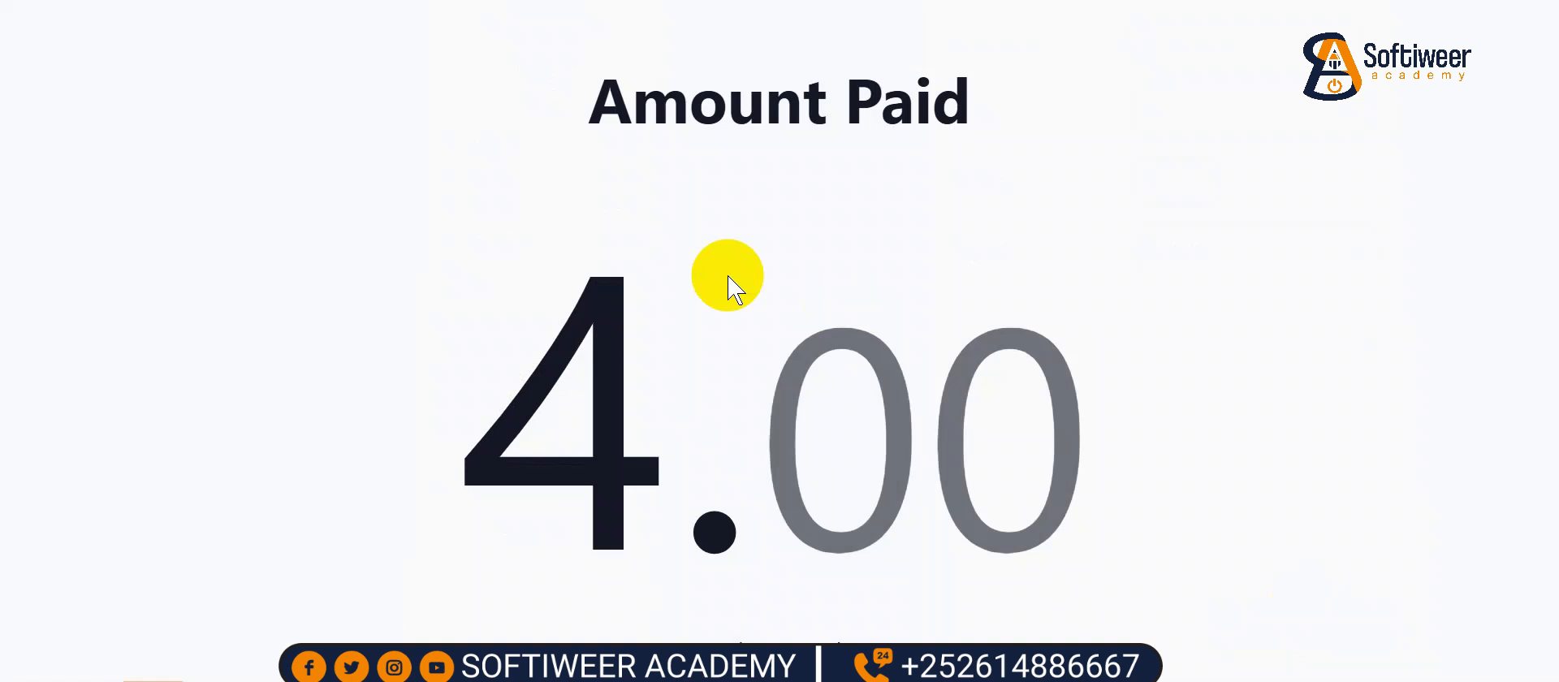
{"action": "left_click", "coordinate": [728, 275]}
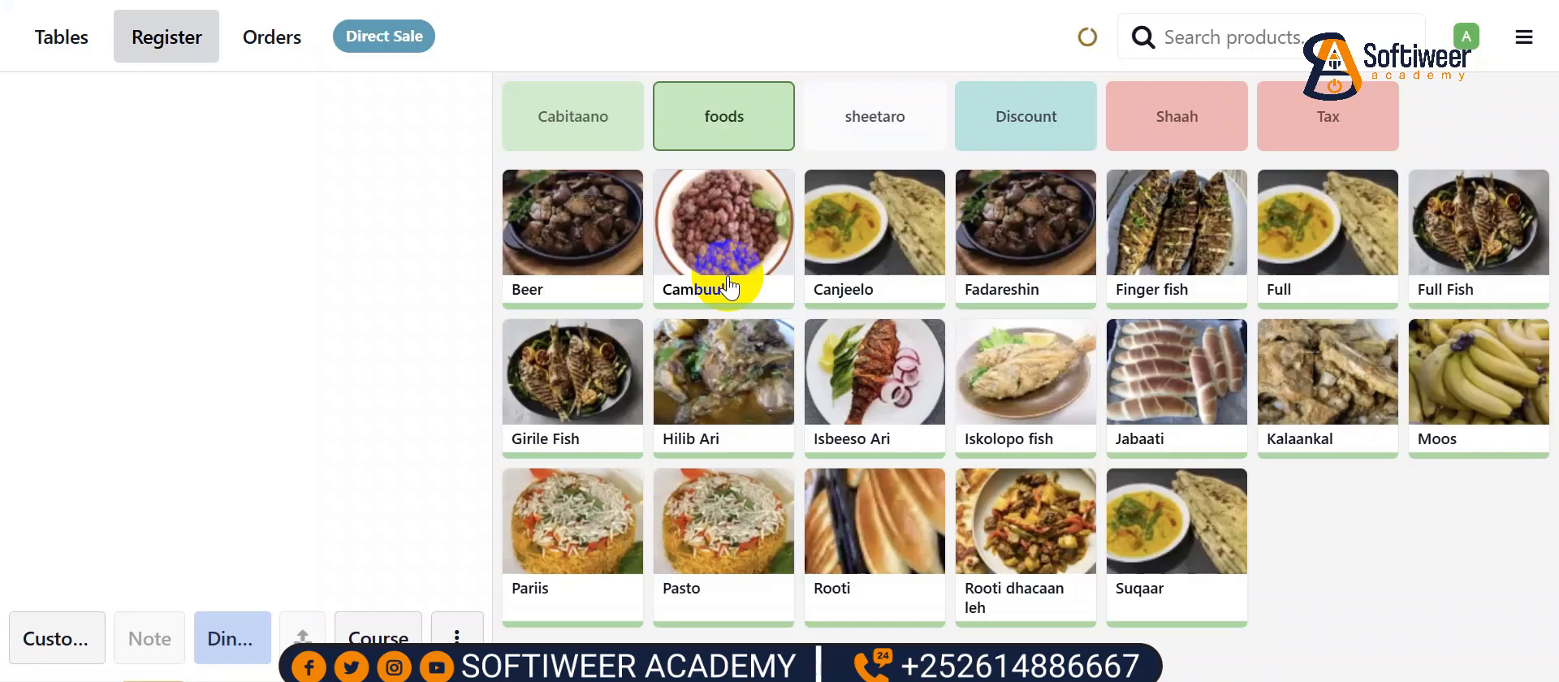
- Delete the empty Direct Sale order, reload order 5B and open its customer selection
{"action": "left_click", "coordinate": [297, 36]}
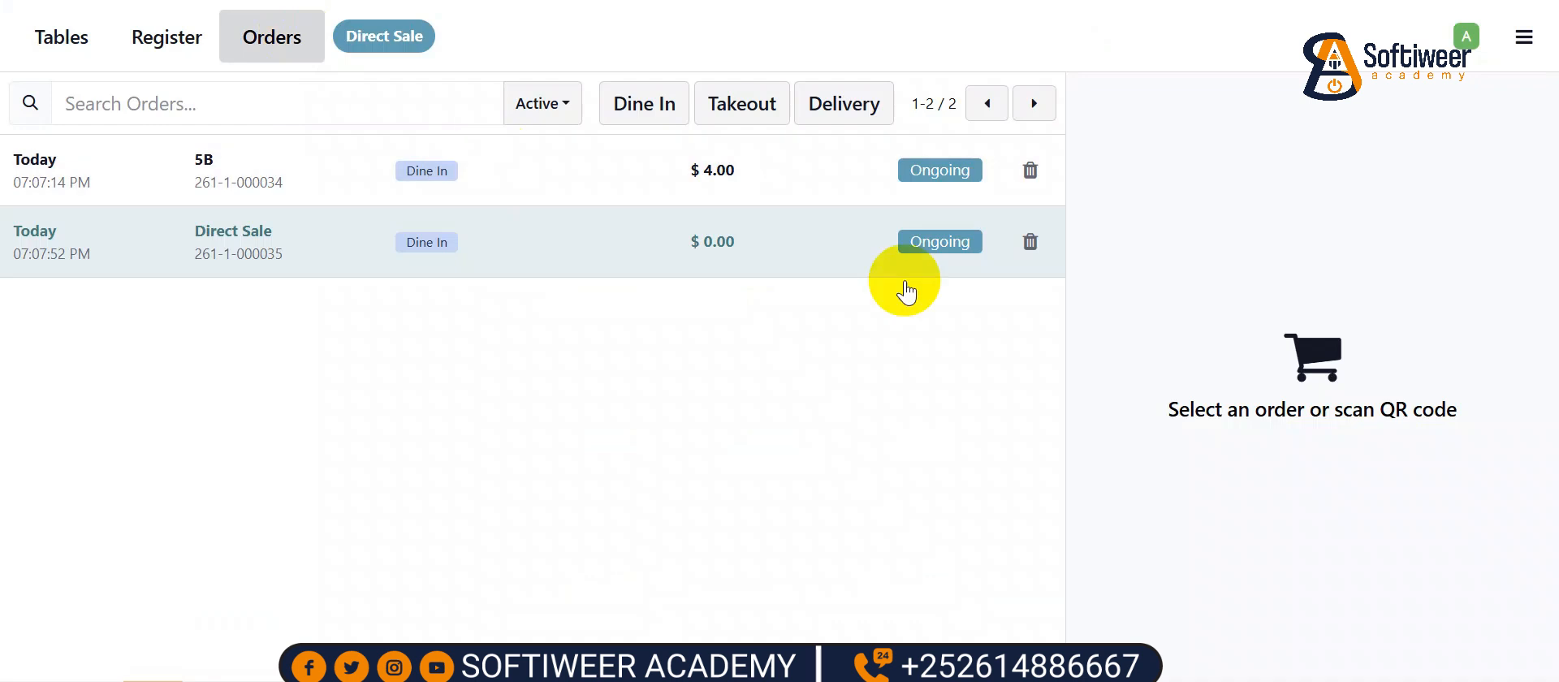
{"action": "left_click", "coordinate": [1030, 242]}
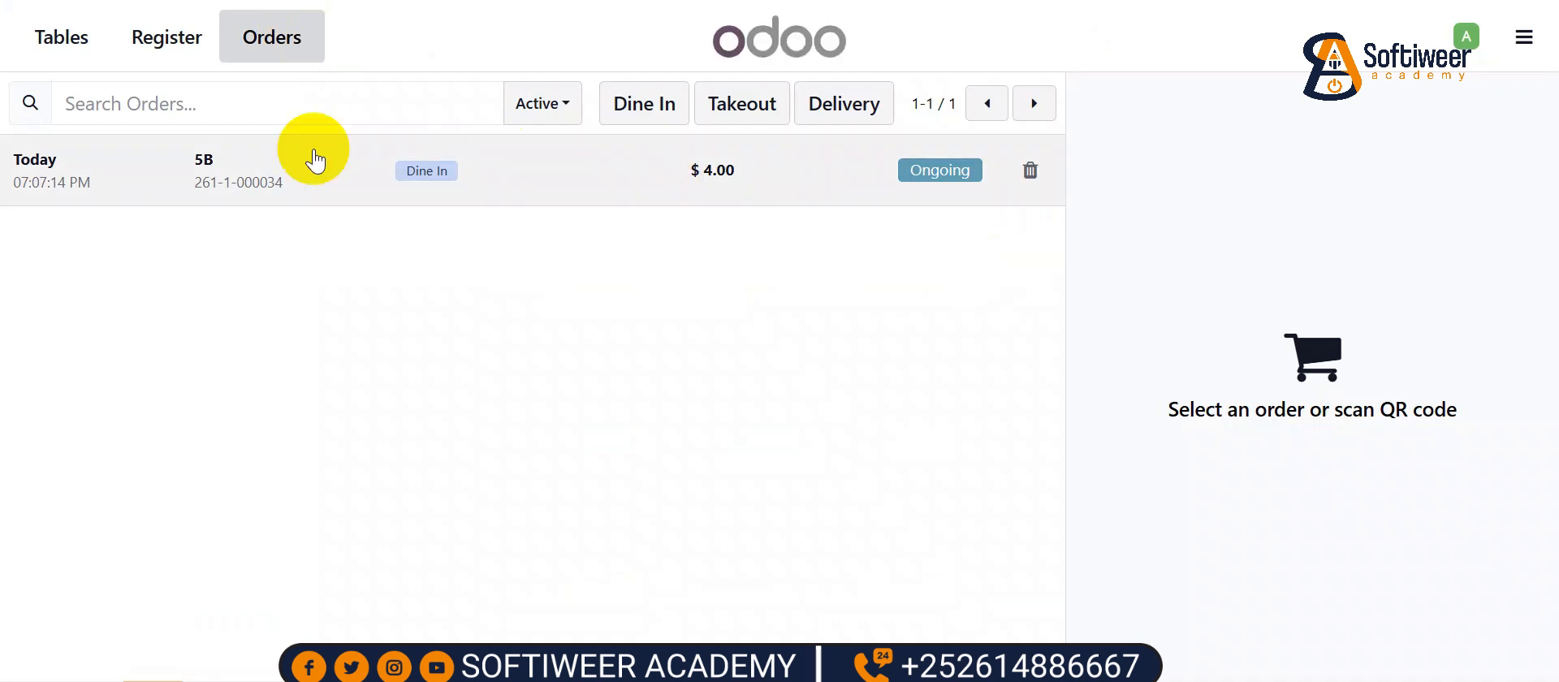
{"action": "left_click", "coordinate": [333, 174]}
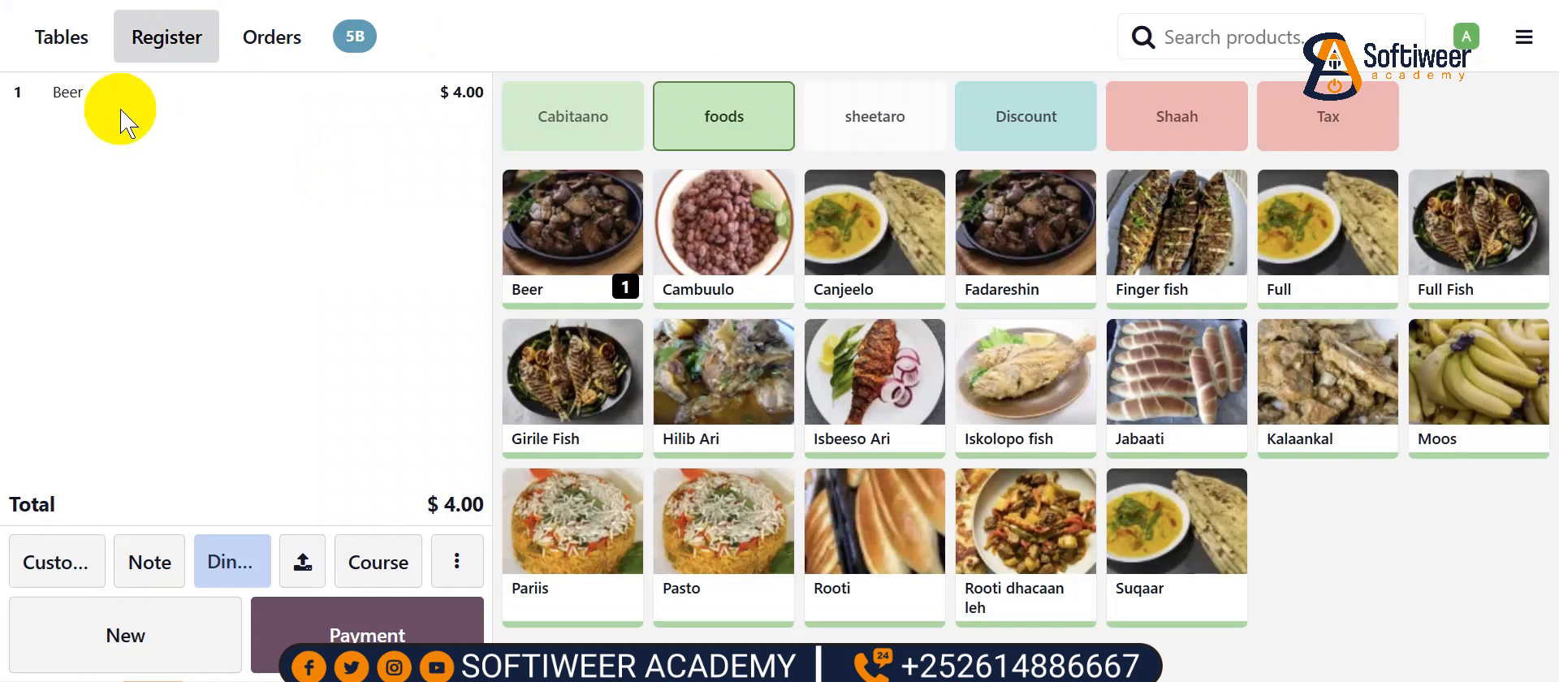
{"action": "left_click", "coordinate": [85, 556]}
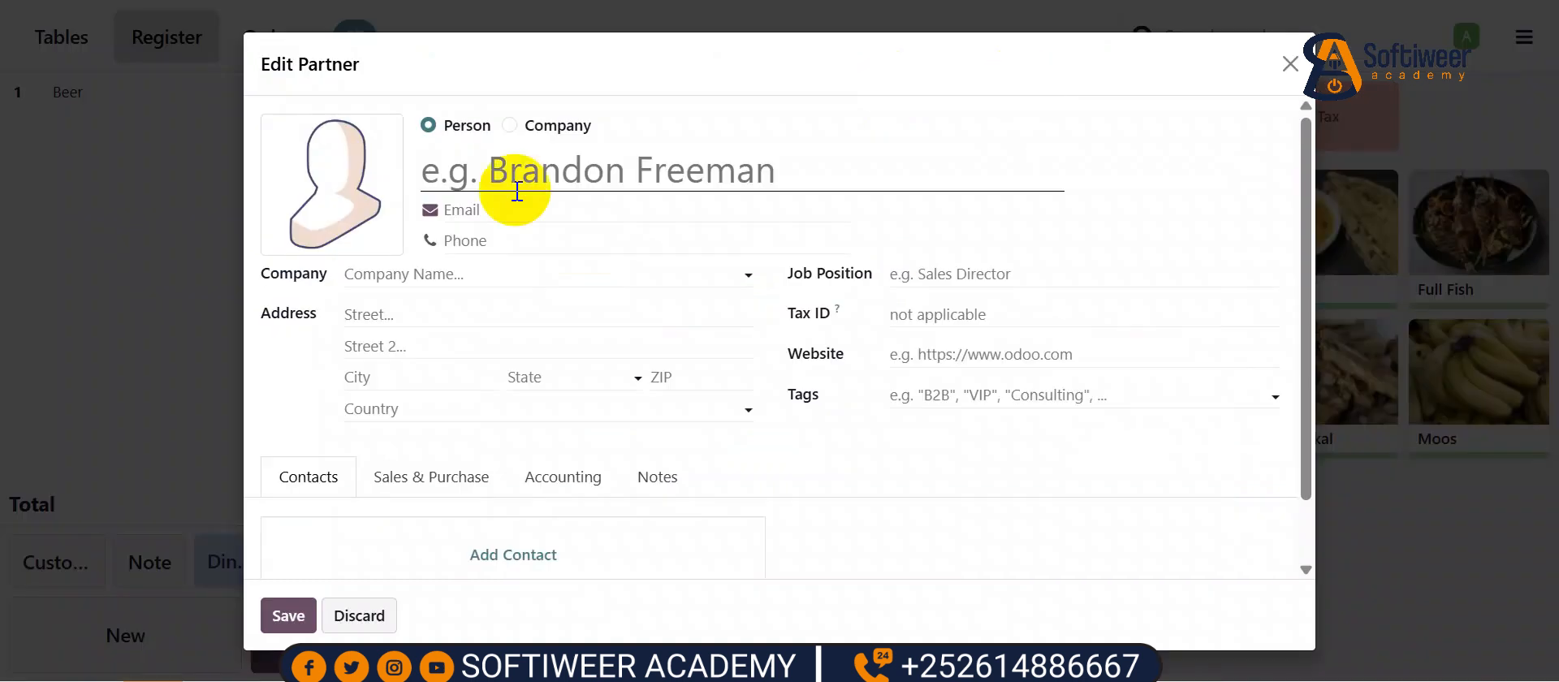
- Create a customer with their full name and phone number, then open order 5B's payment
{"action": "left_click", "coordinate": [482, 176]}
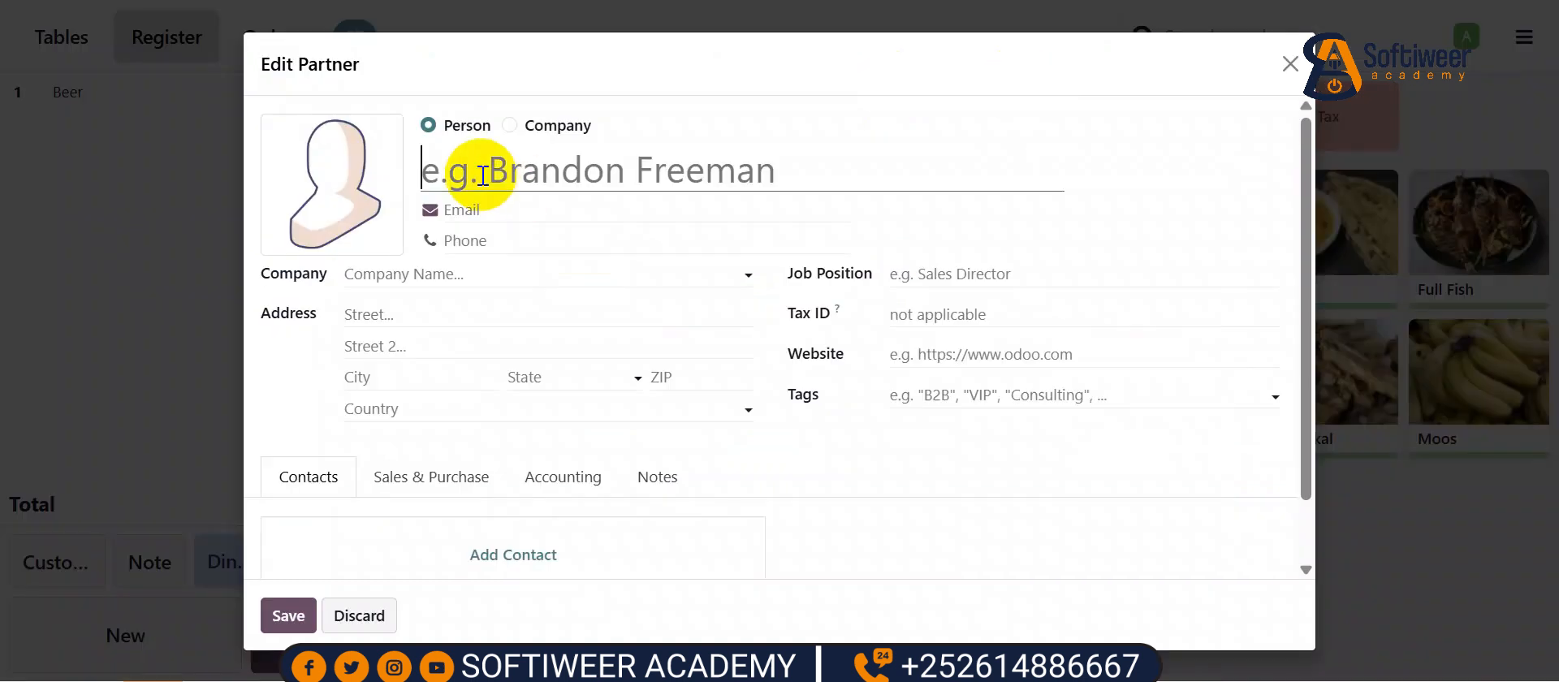
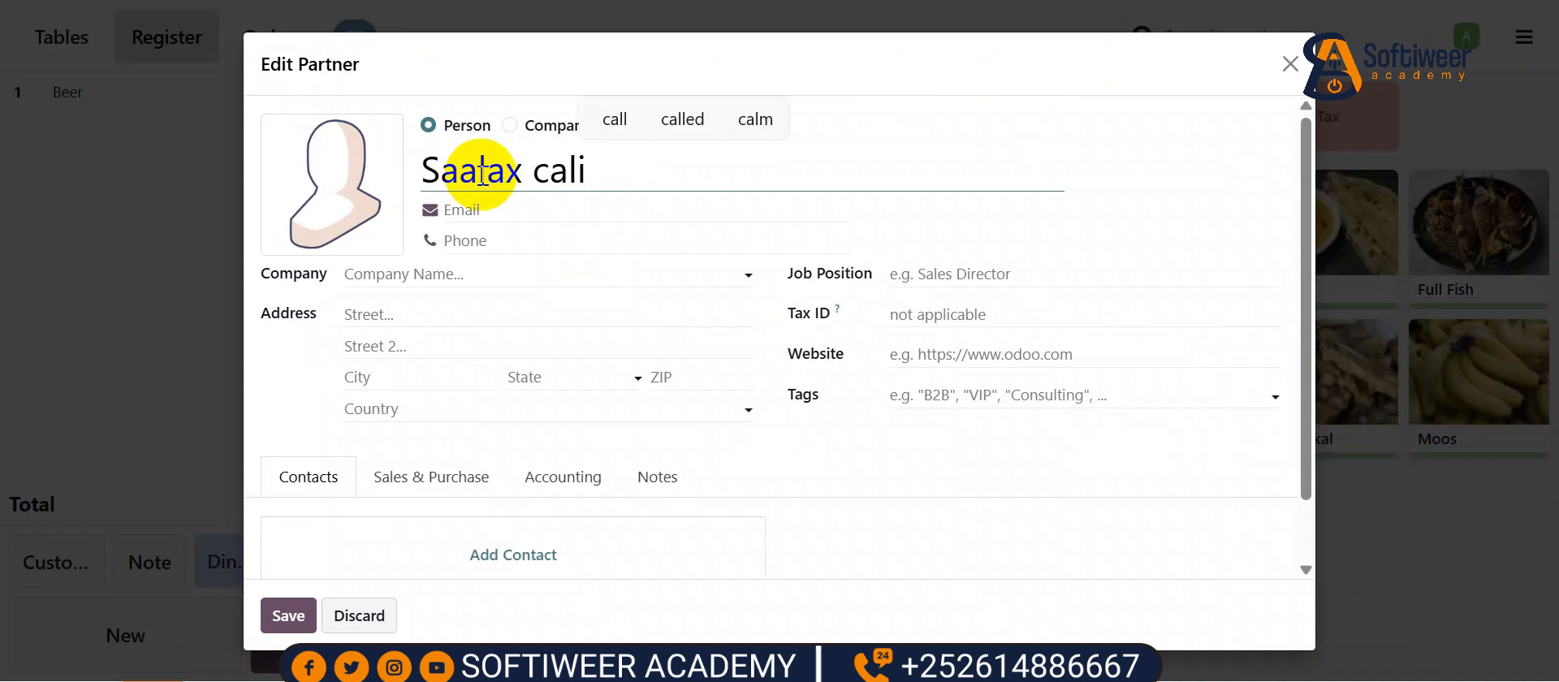
{"action": "left_click", "coordinate": [523, 238]}
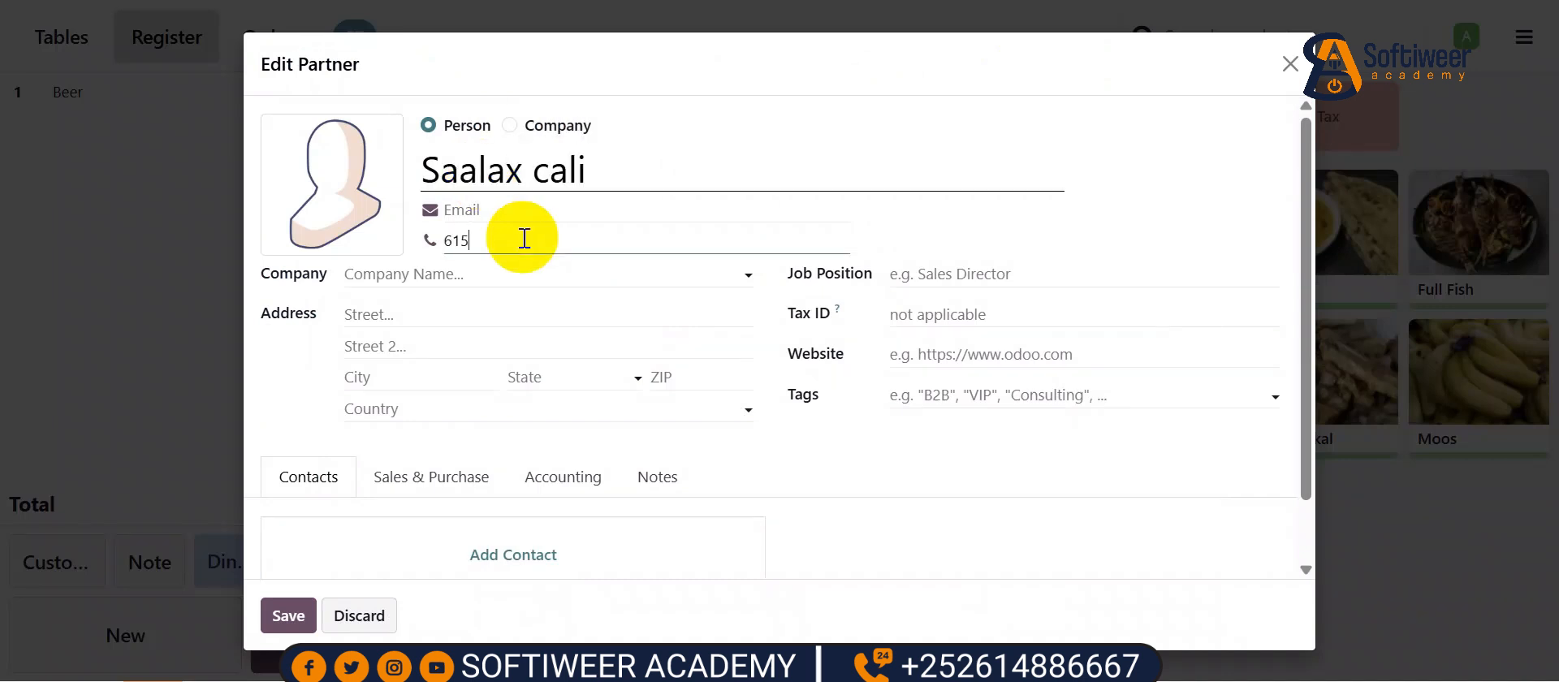
{"action": "left_click", "coordinate": [288, 617]}
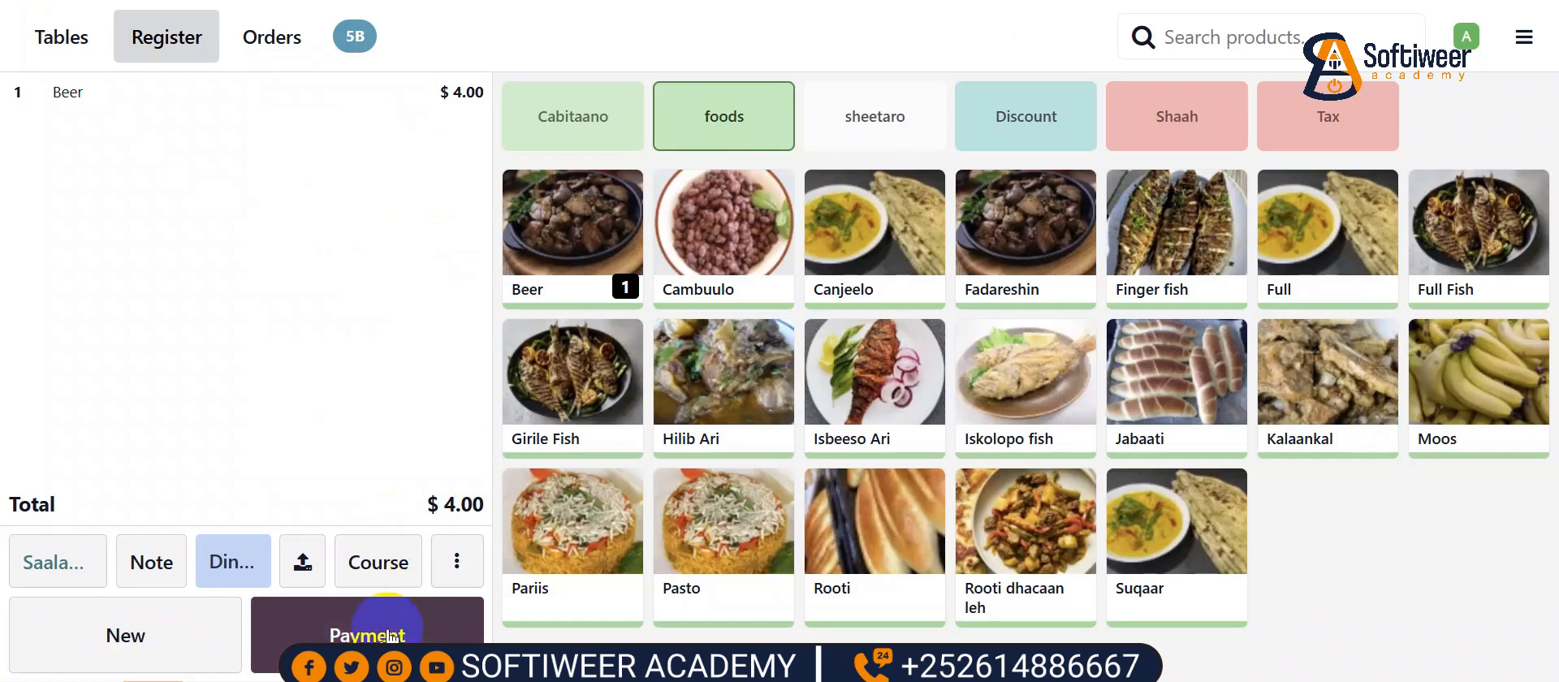
{"action": "left_click", "coordinate": [388, 636]}
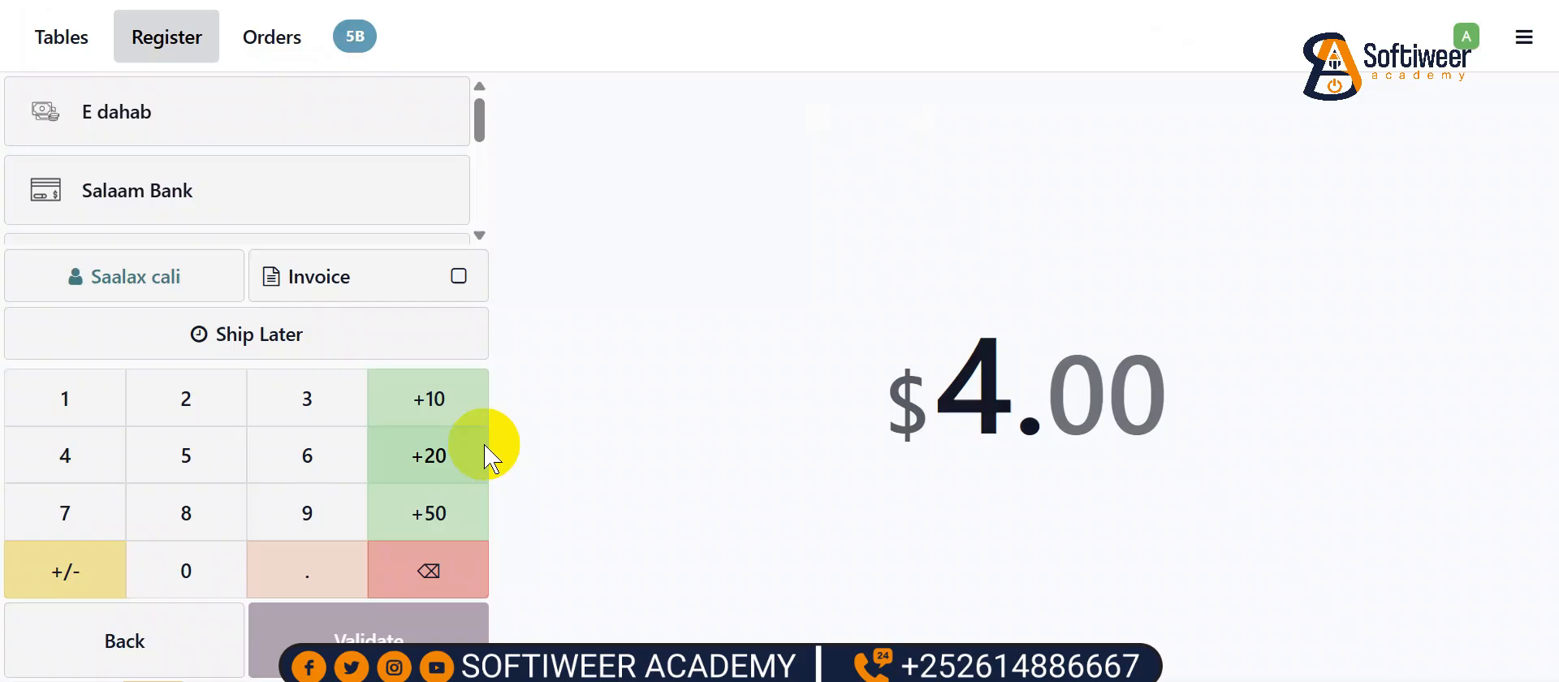
- Charge order 5B's $4.00 to Customer Account, validate it, and skip printing the receipt
{"action": "scroll", "coordinate": [390, 207], "scroll_direction": "down", "scroll_amount": 2}
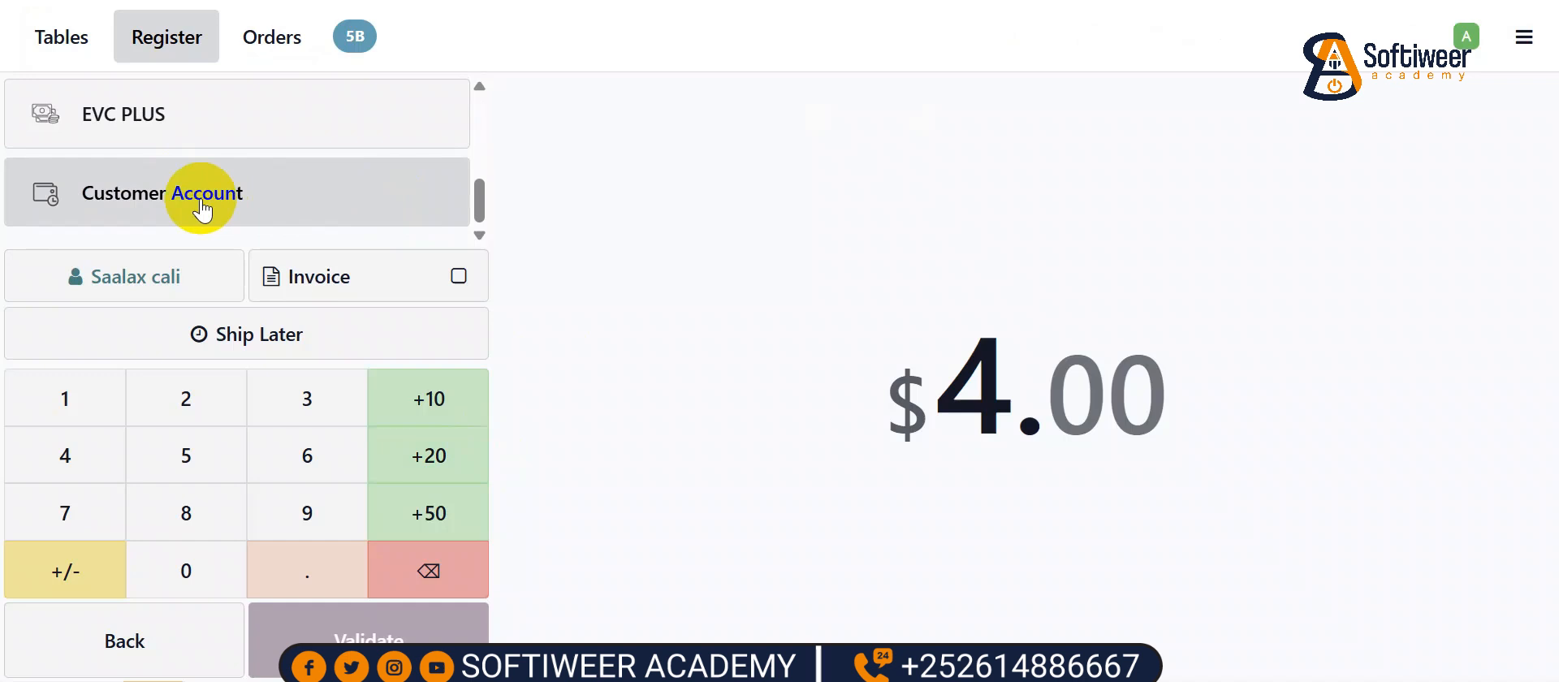
{"action": "key", "text": "ctrl+minus"}
{"action": "key", "text": "ctrl+minus"}
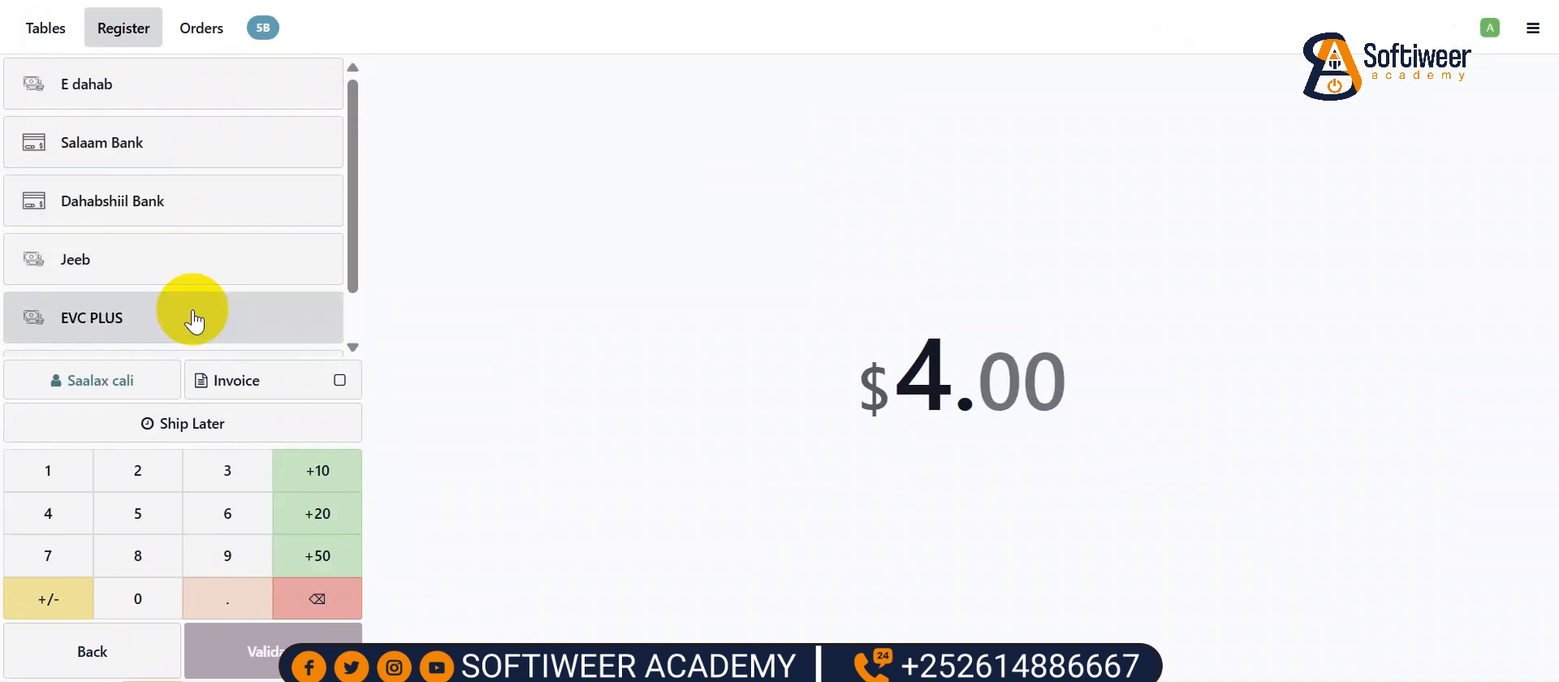
{"action": "scroll", "coordinate": [154, 321], "scroll_direction": "down", "scroll_amount": 1}
{"action": "left_click", "coordinate": [135, 317]}
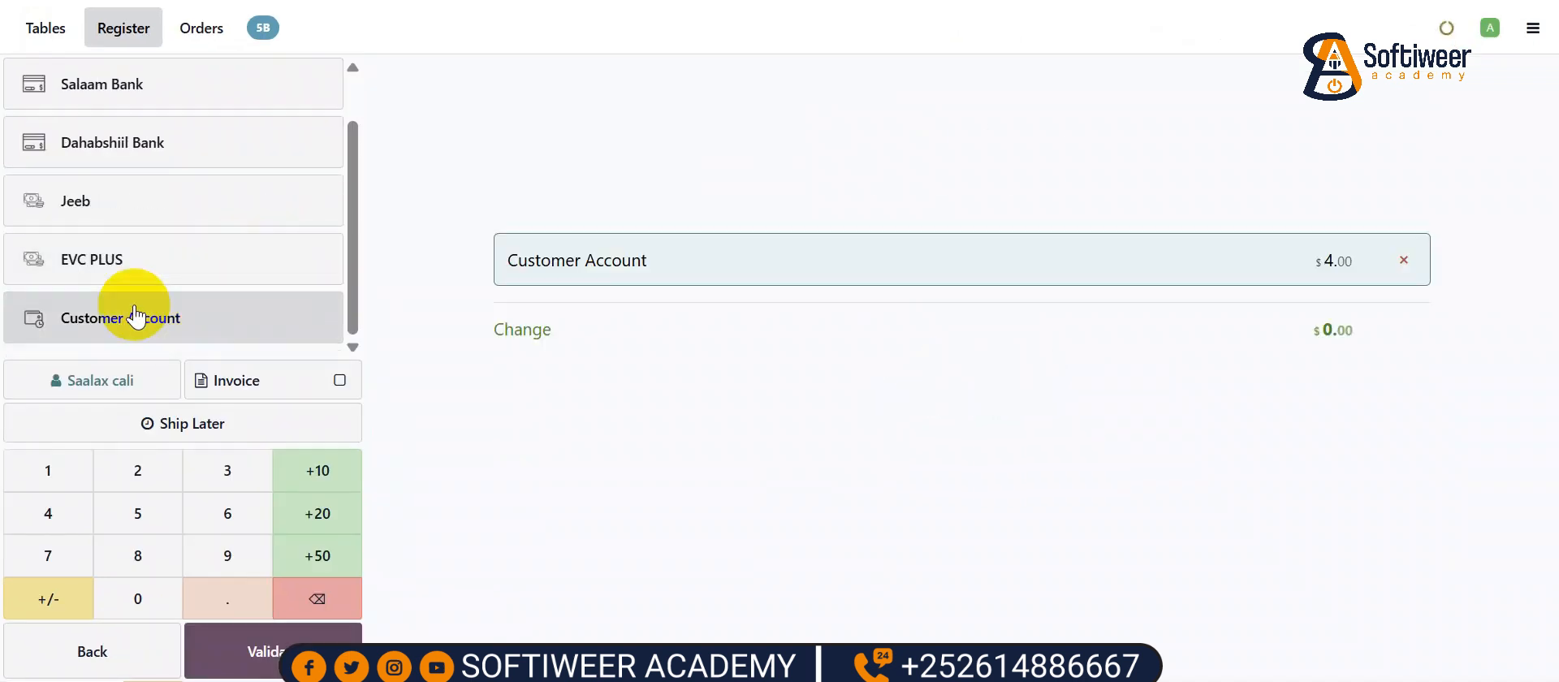
{"action": "left_click", "coordinate": [266, 652]}
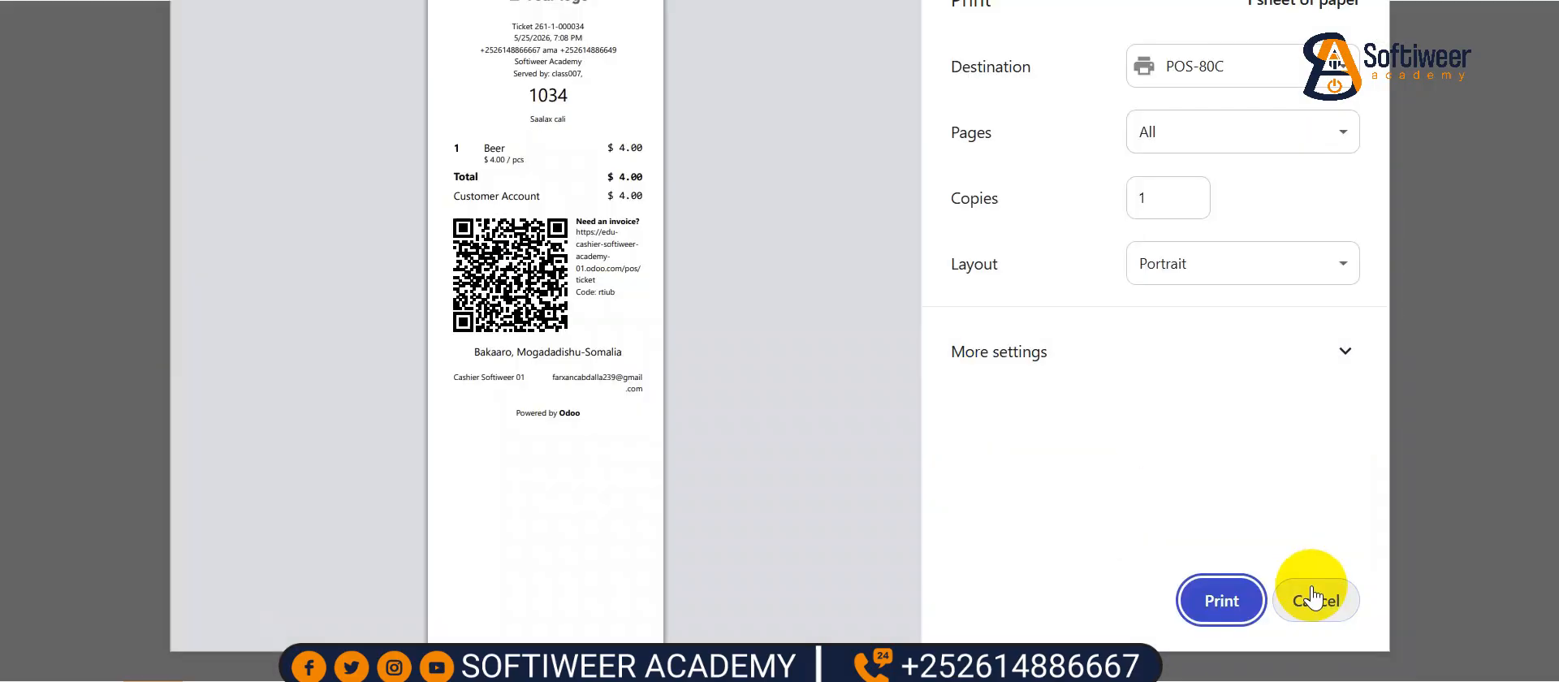
{"action": "left_click", "coordinate": [1312, 597]}
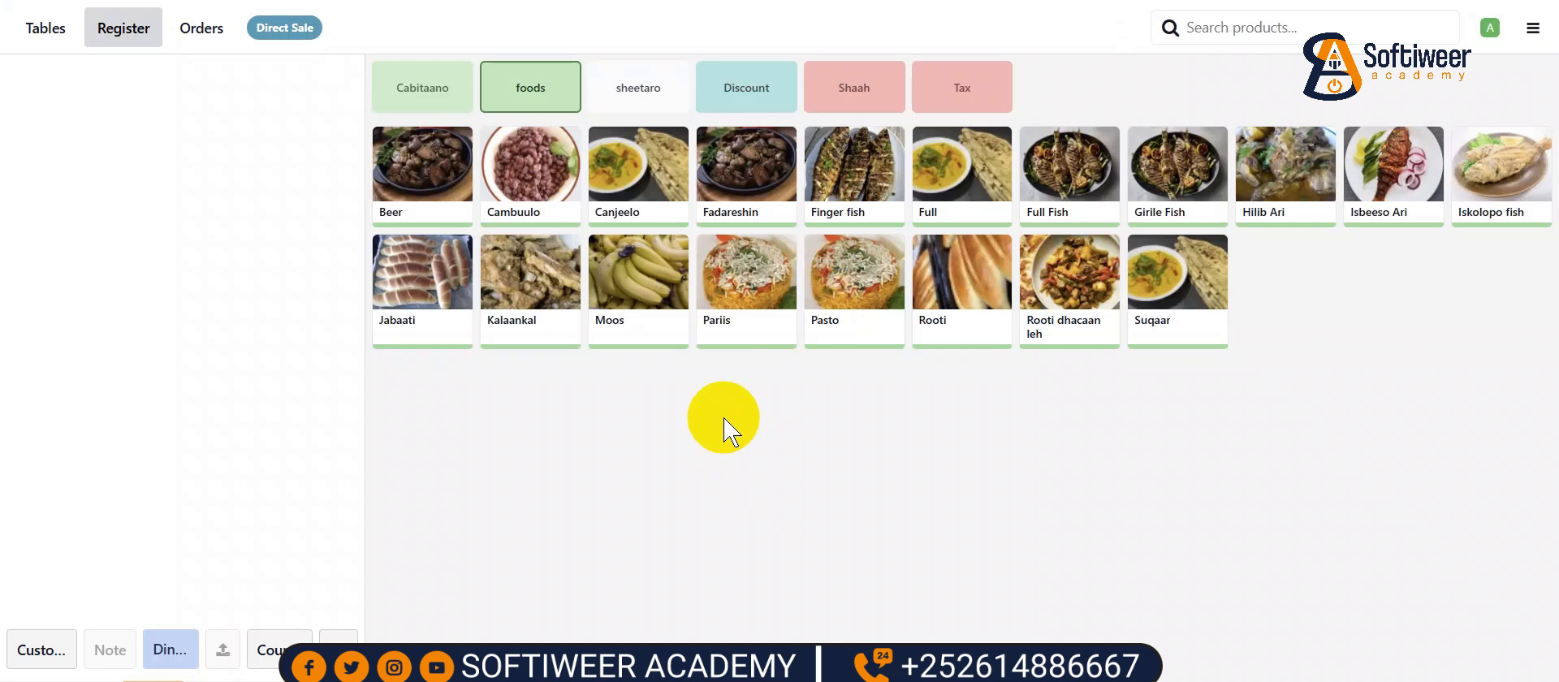
- Back in the Register, pick the waiter from the customer list for the new order
{"action": "left_click", "coordinate": [195, 41]}
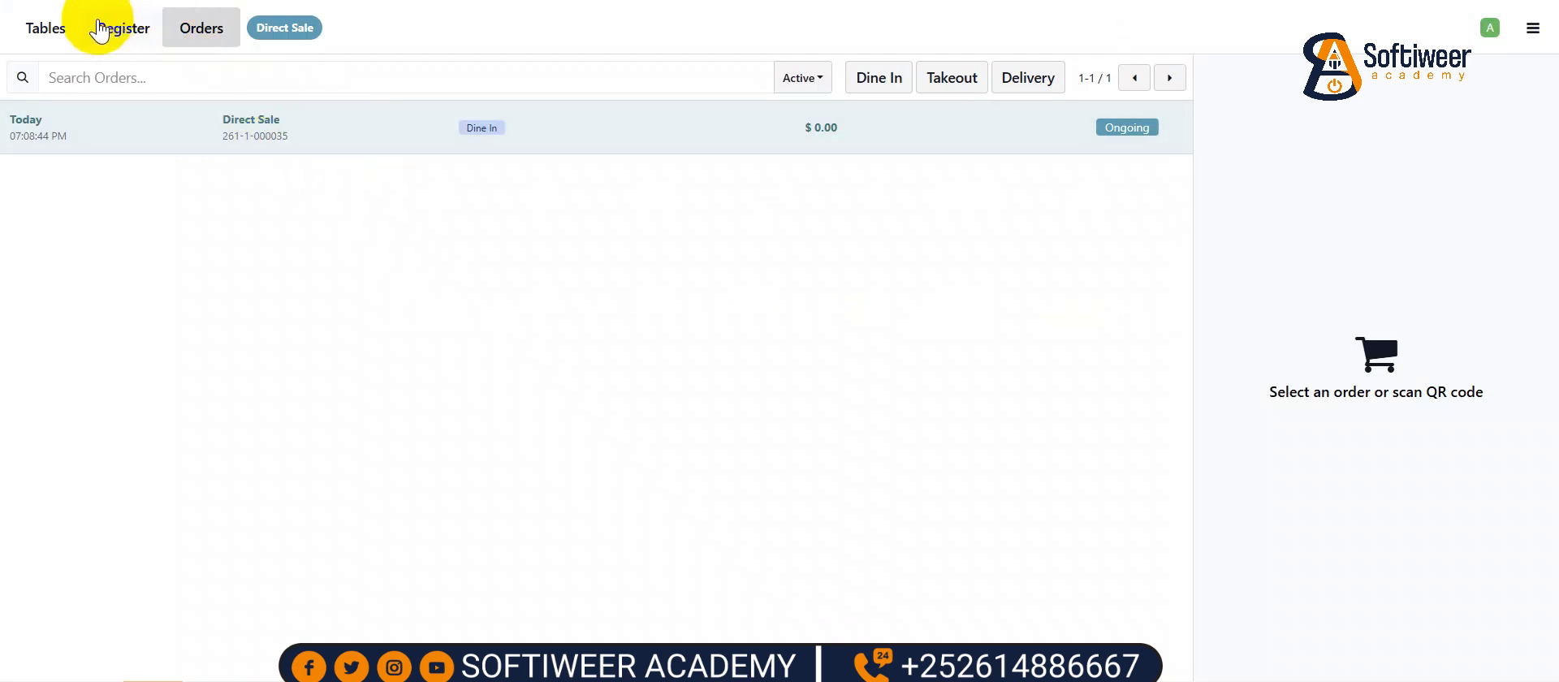
{"action": "left_click", "coordinate": [110, 35]}
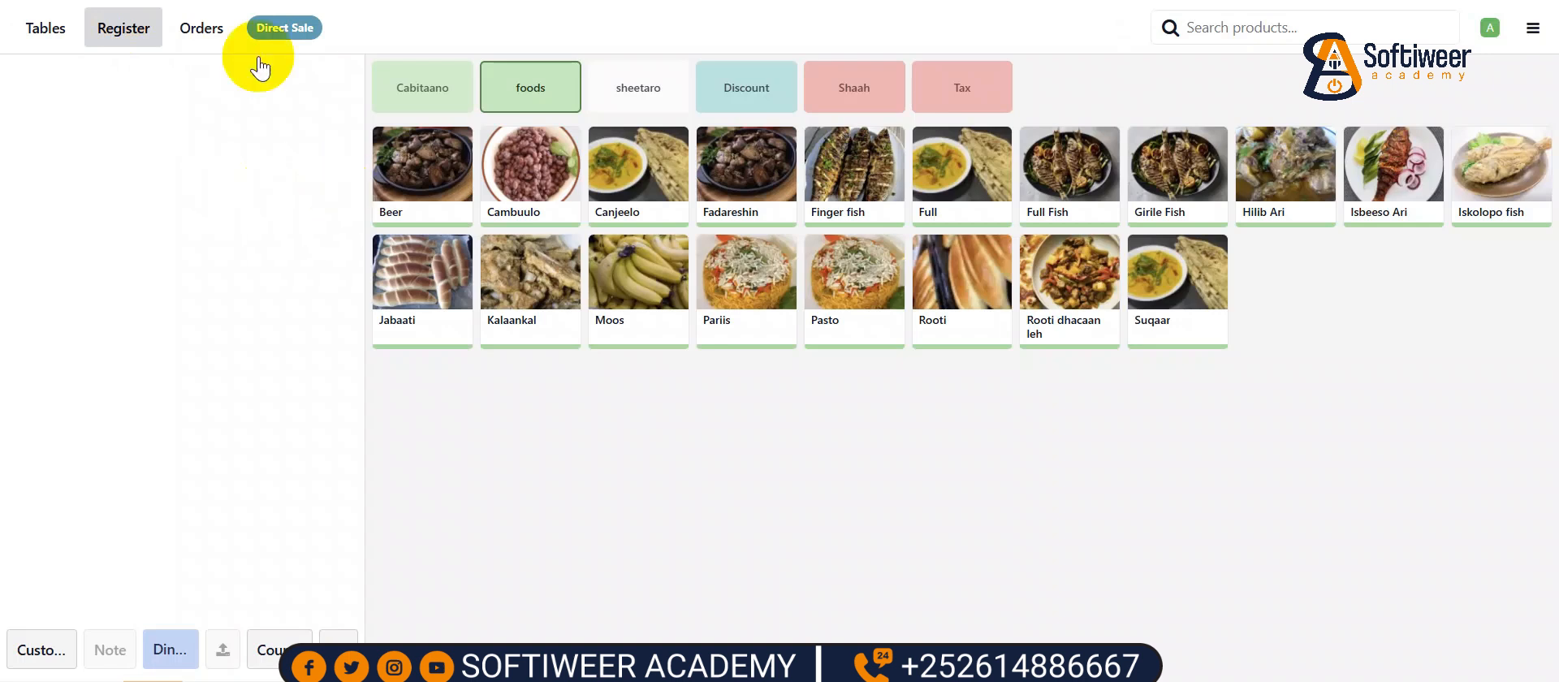
{"action": "left_click", "coordinate": [54, 650]}
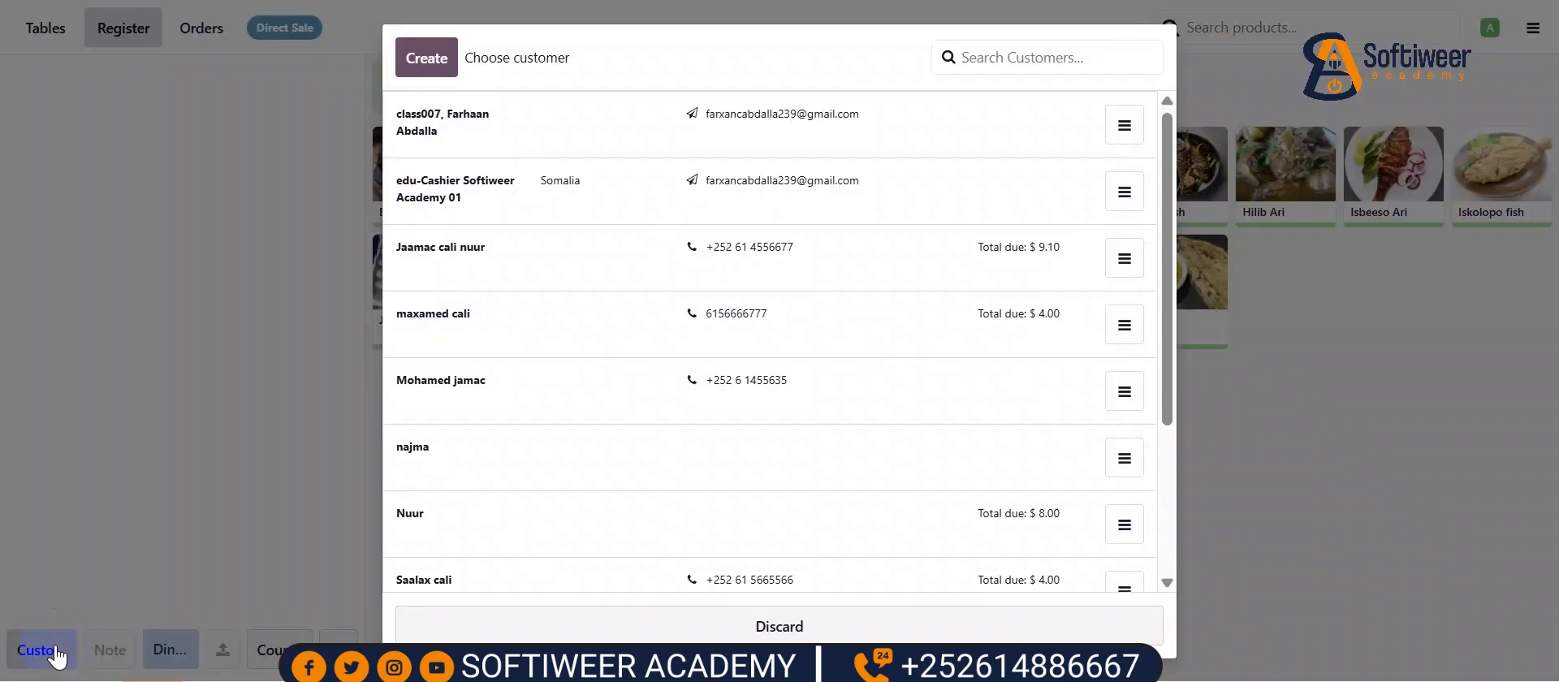
{"action": "scroll", "coordinate": [600, 386], "scroll_direction": "down", "scroll_amount": 2}
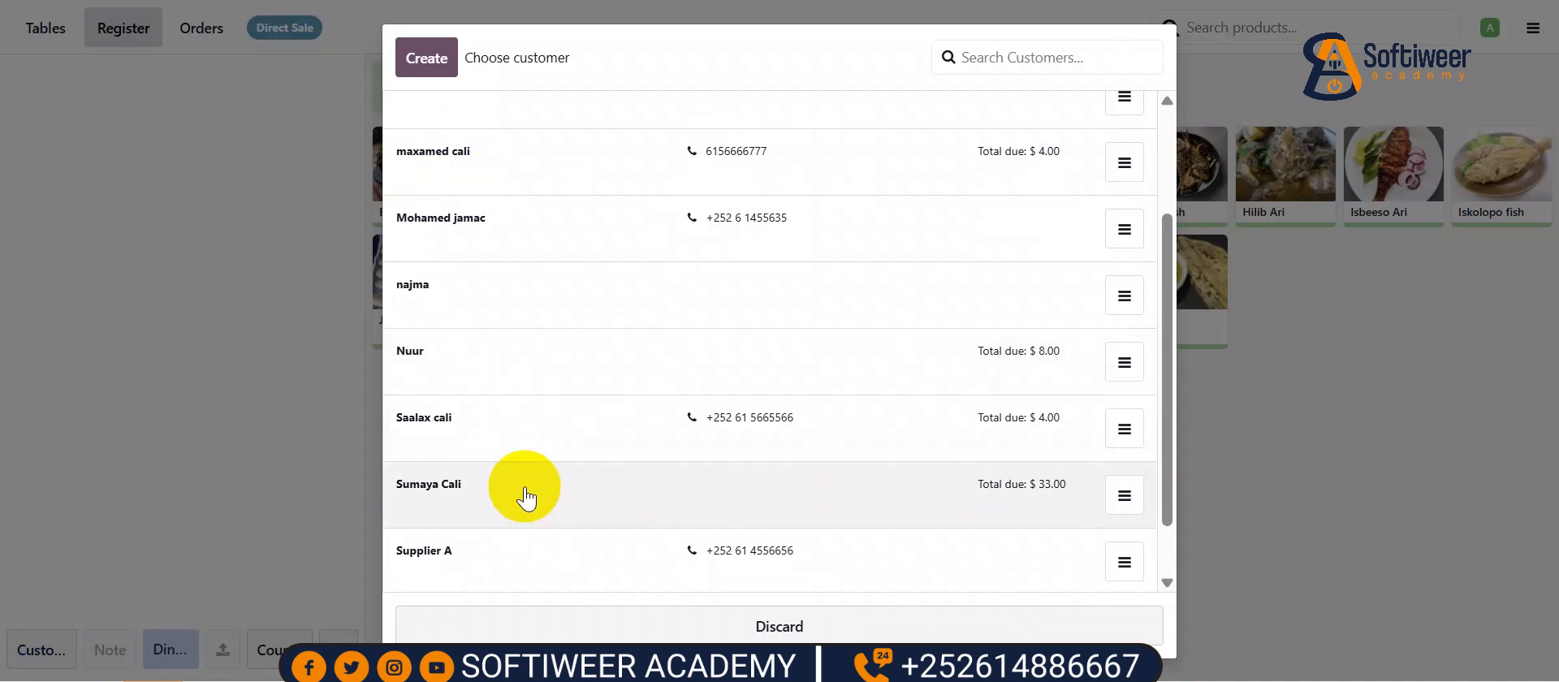
{"action": "scroll", "coordinate": [526, 497], "scroll_direction": "down", "scroll_amount": 1}
{"action": "left_click", "coordinate": [469, 561]}
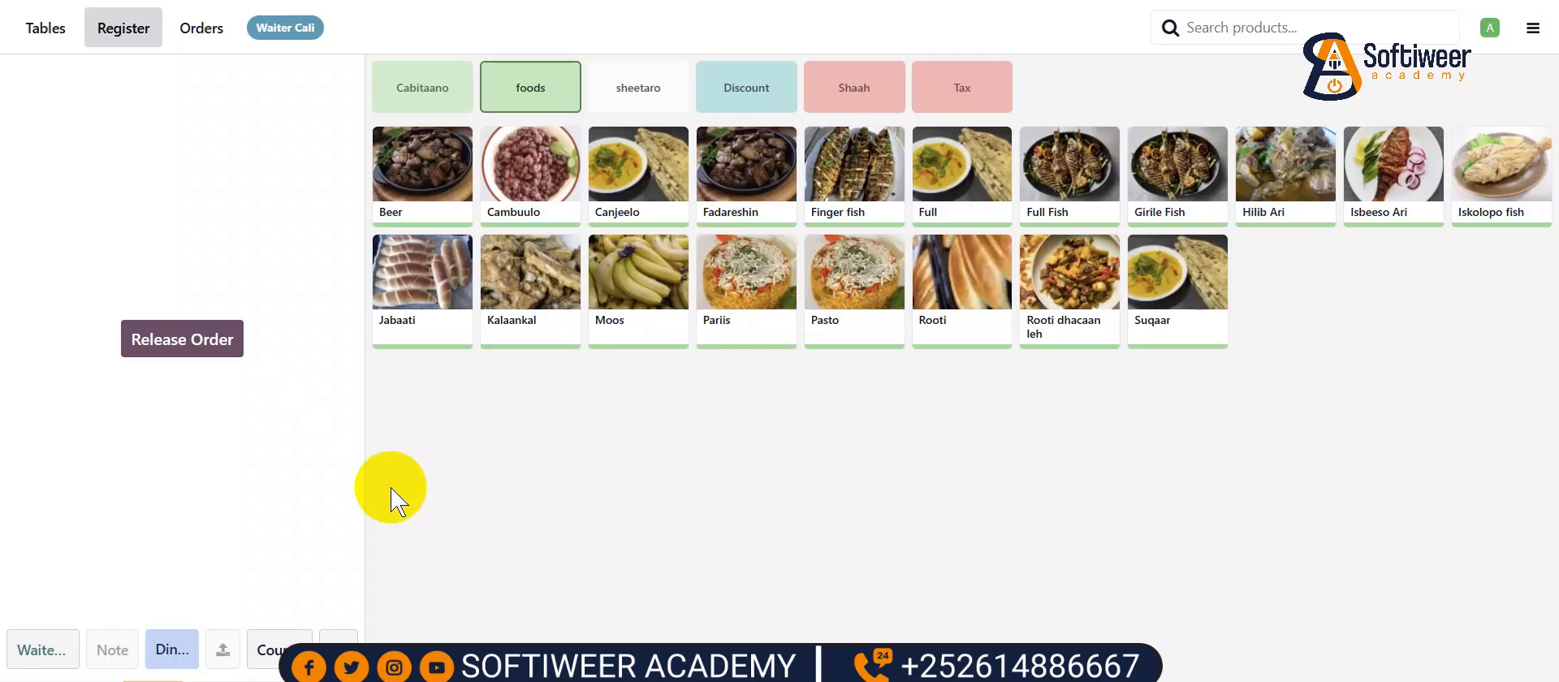
- Choose Refund from the order actions to list the waiter's paid orders
{"action": "left_click", "coordinate": [339, 637]}
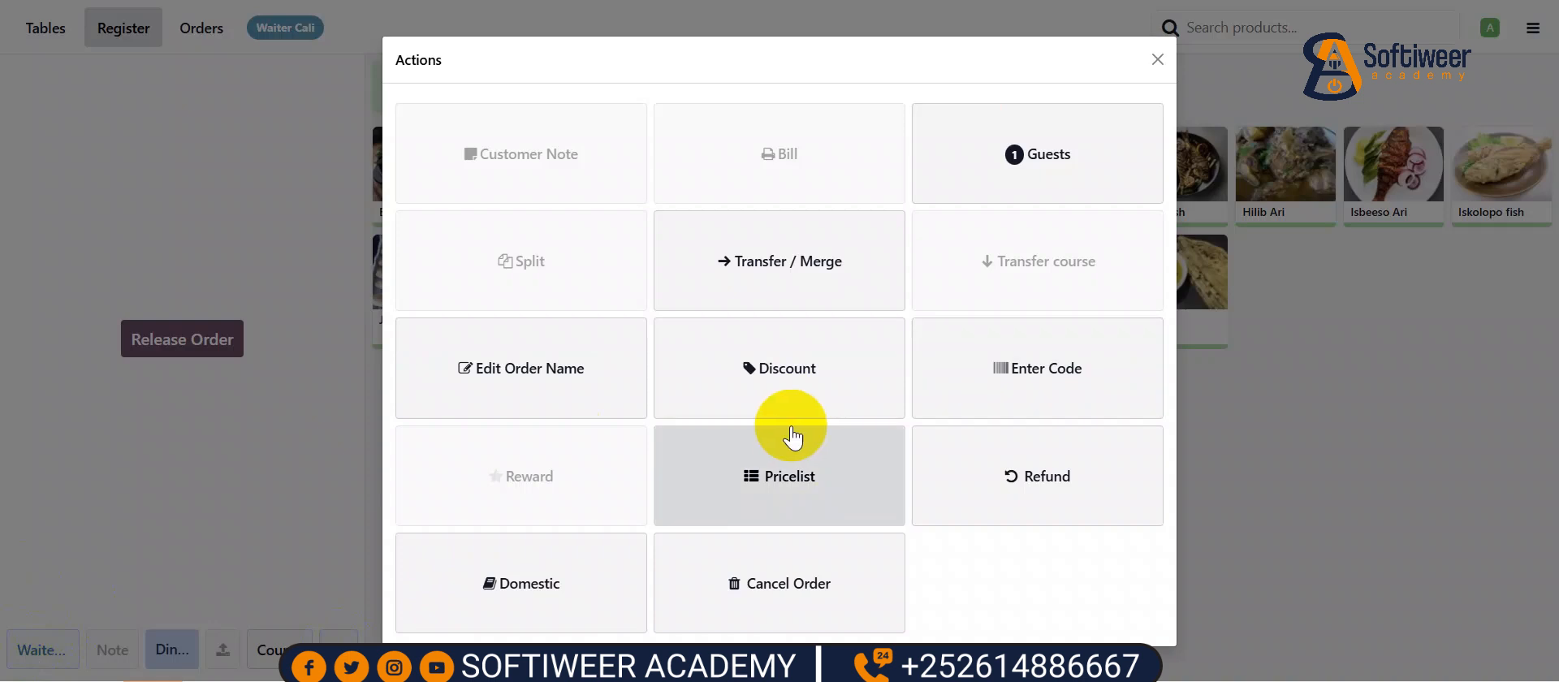
{"action": "left_click", "coordinate": [1038, 479]}
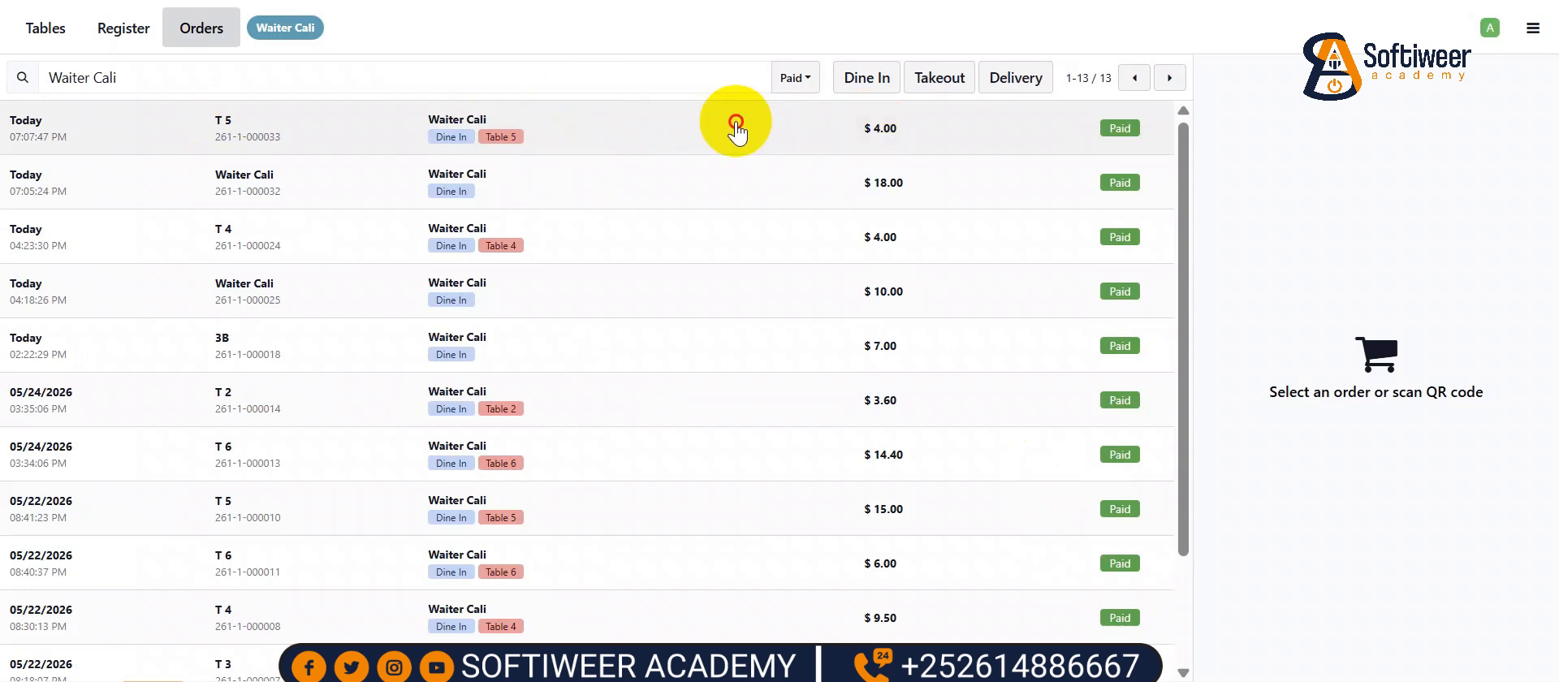
- In paid order T 5, set refund quantity 1 for Avocado, Babaay, Cambe and Cambuulo, then start the refund
{"action": "left_click", "coordinate": [736, 133]}
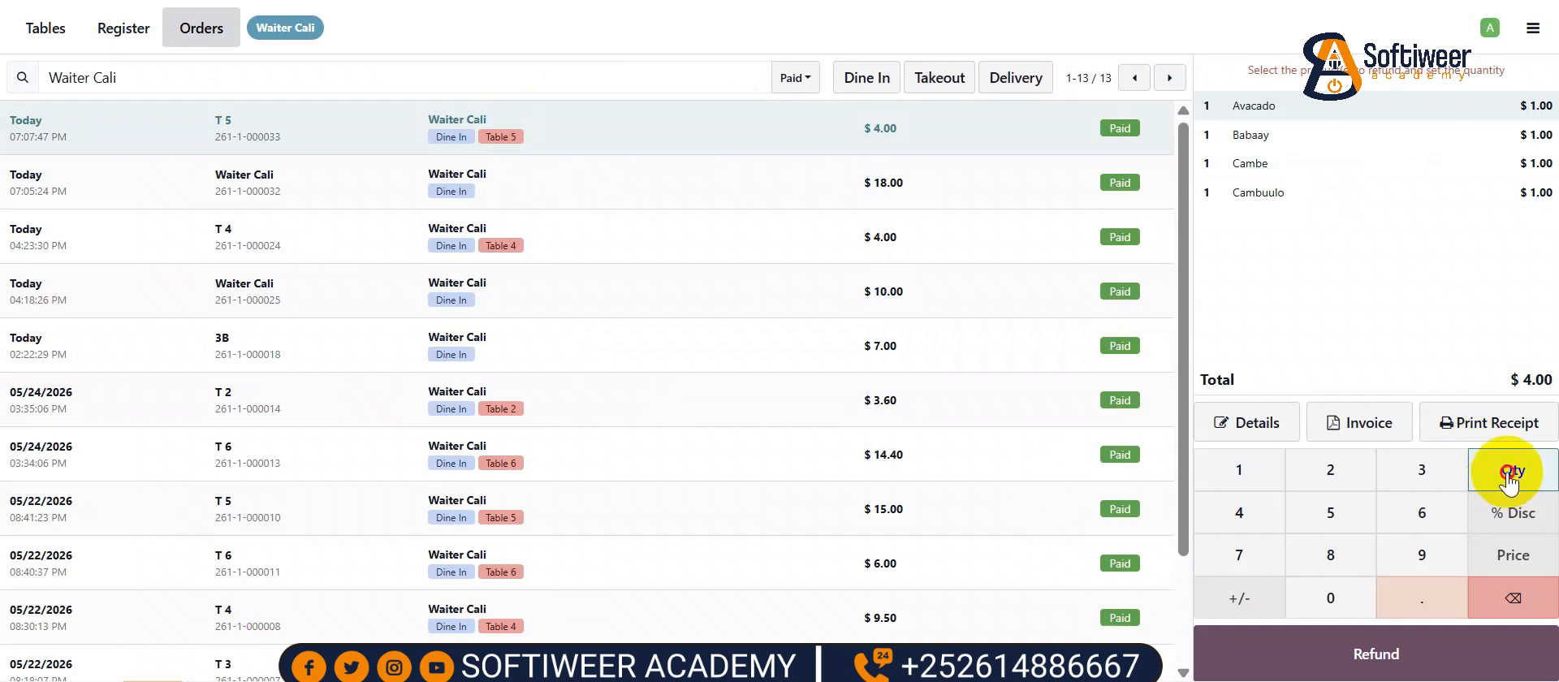
{"action": "left_click", "coordinate": [1253, 486]}
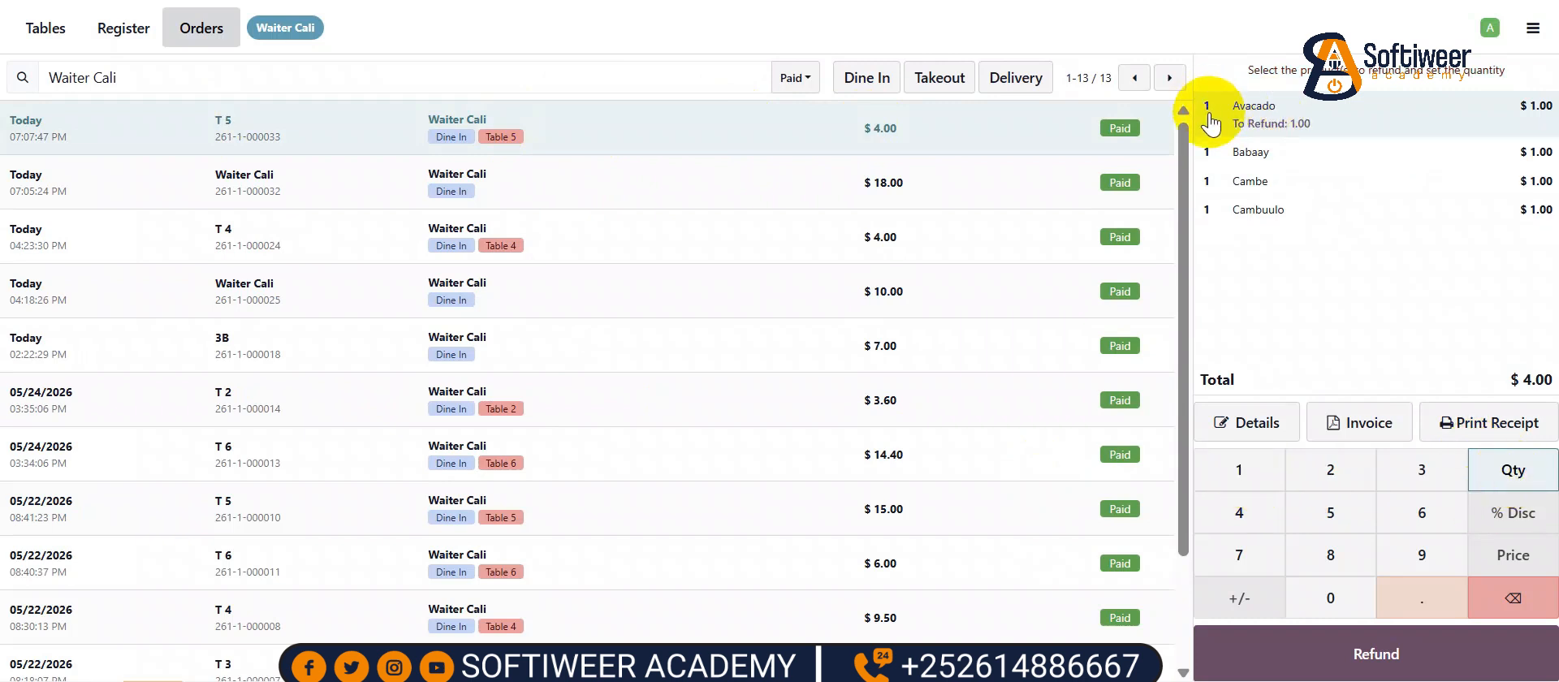
{"action": "left_click", "coordinate": [1259, 149]}
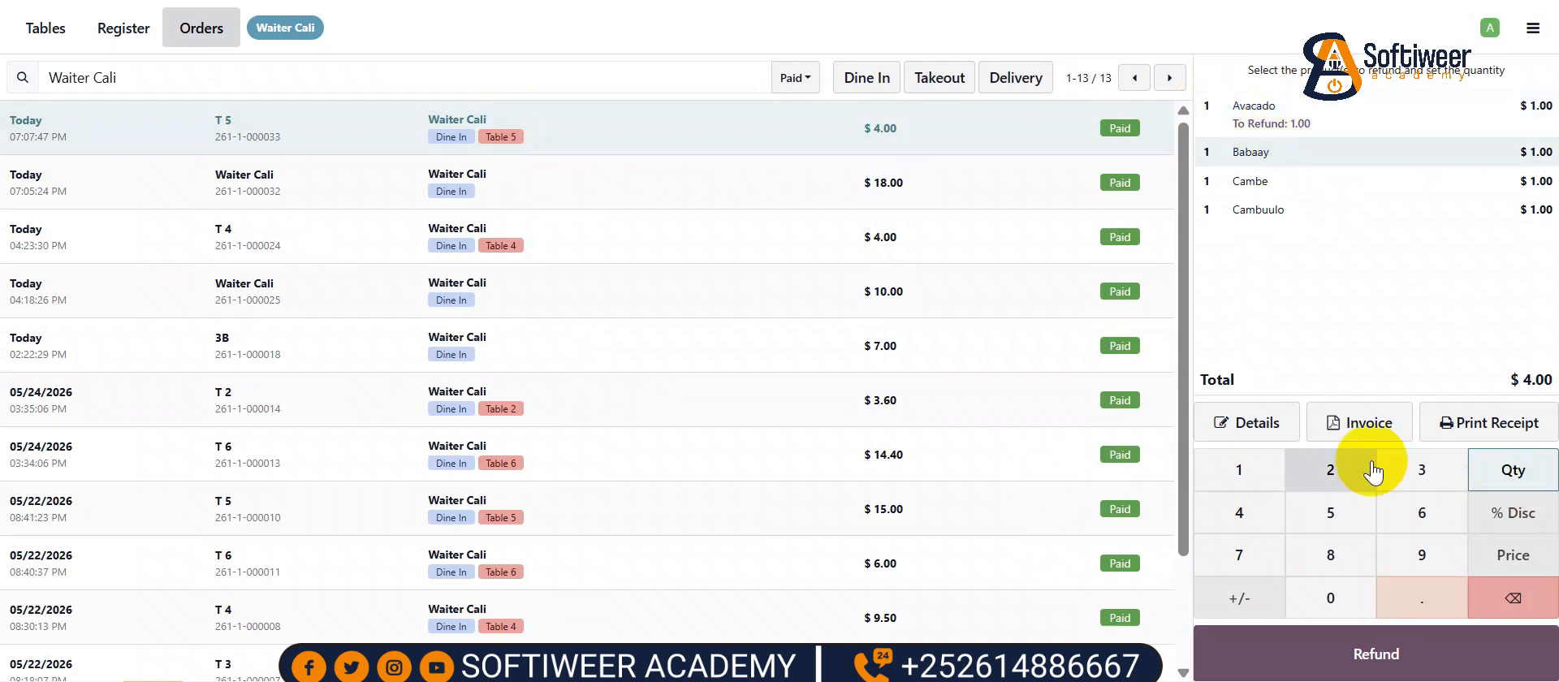
{"action": "left_click", "coordinate": [1241, 474]}
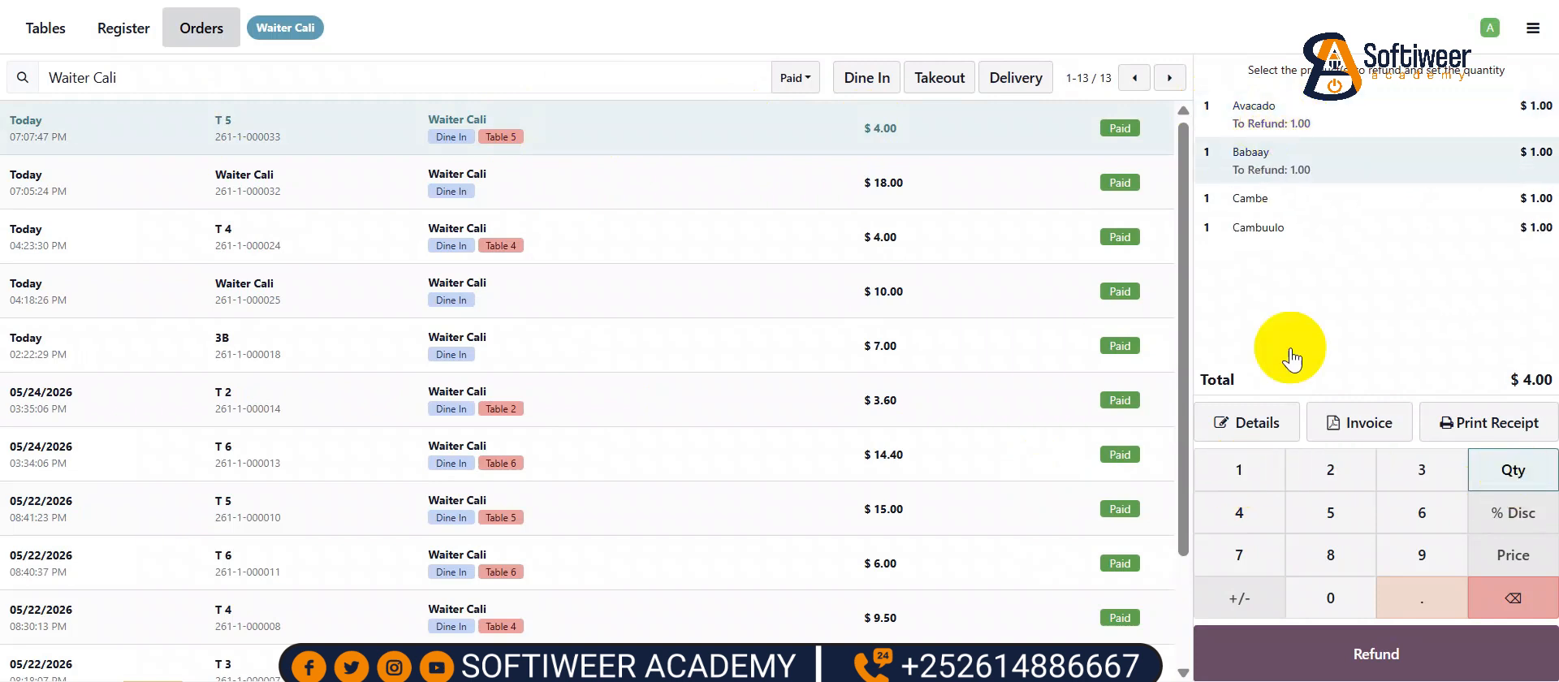
{"action": "left_click", "coordinate": [1290, 198]}
{"action": "left_click", "coordinate": [1503, 467]}
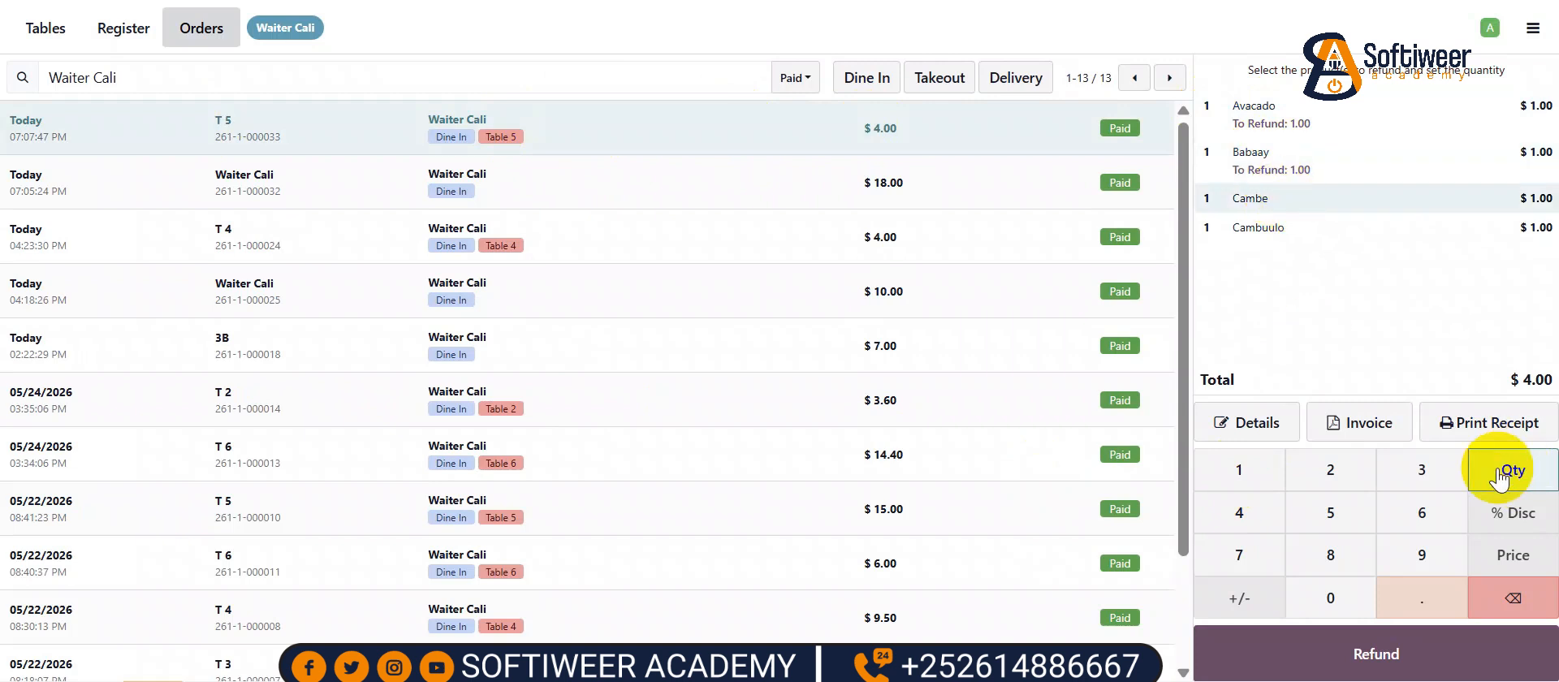
{"action": "left_click", "coordinate": [1239, 471]}
{"action": "left_click", "coordinate": [1283, 245]}
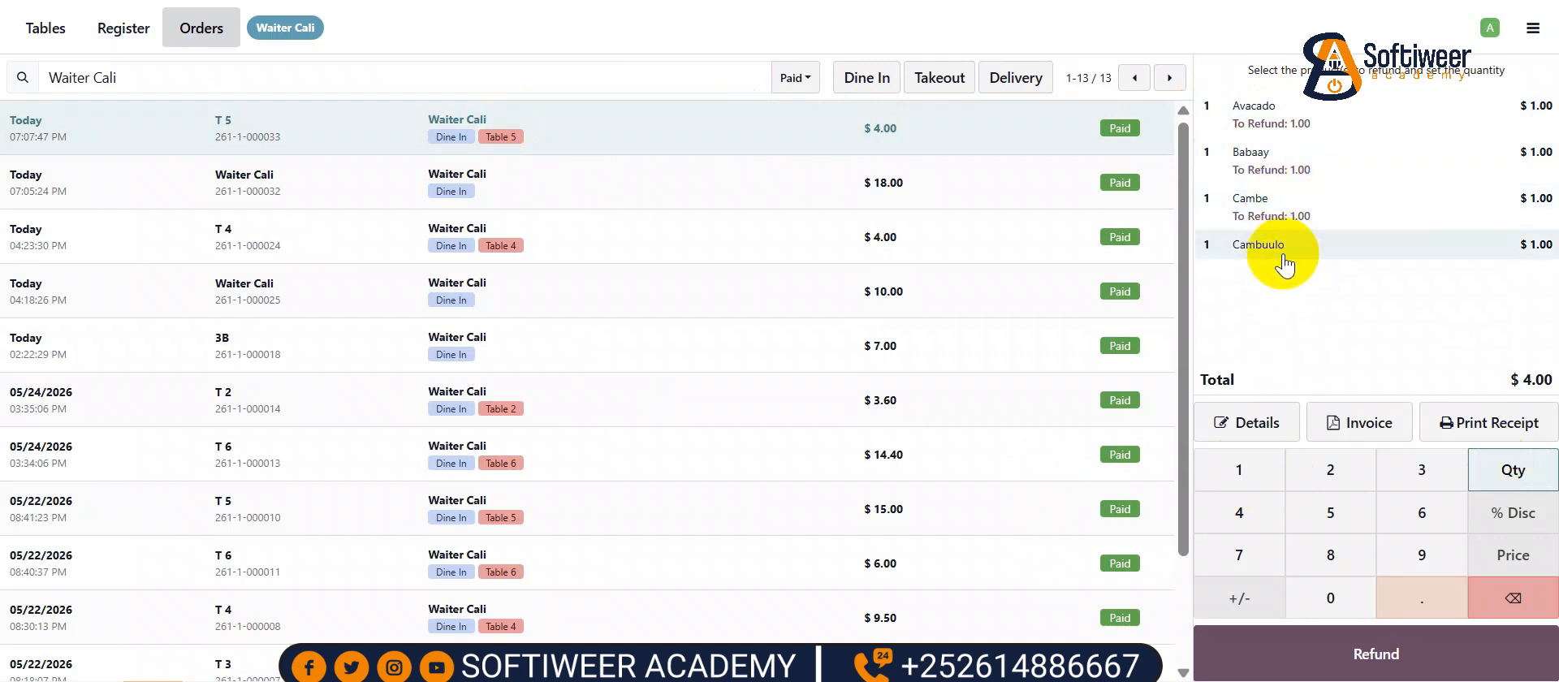
{"action": "left_click", "coordinate": [1273, 461]}
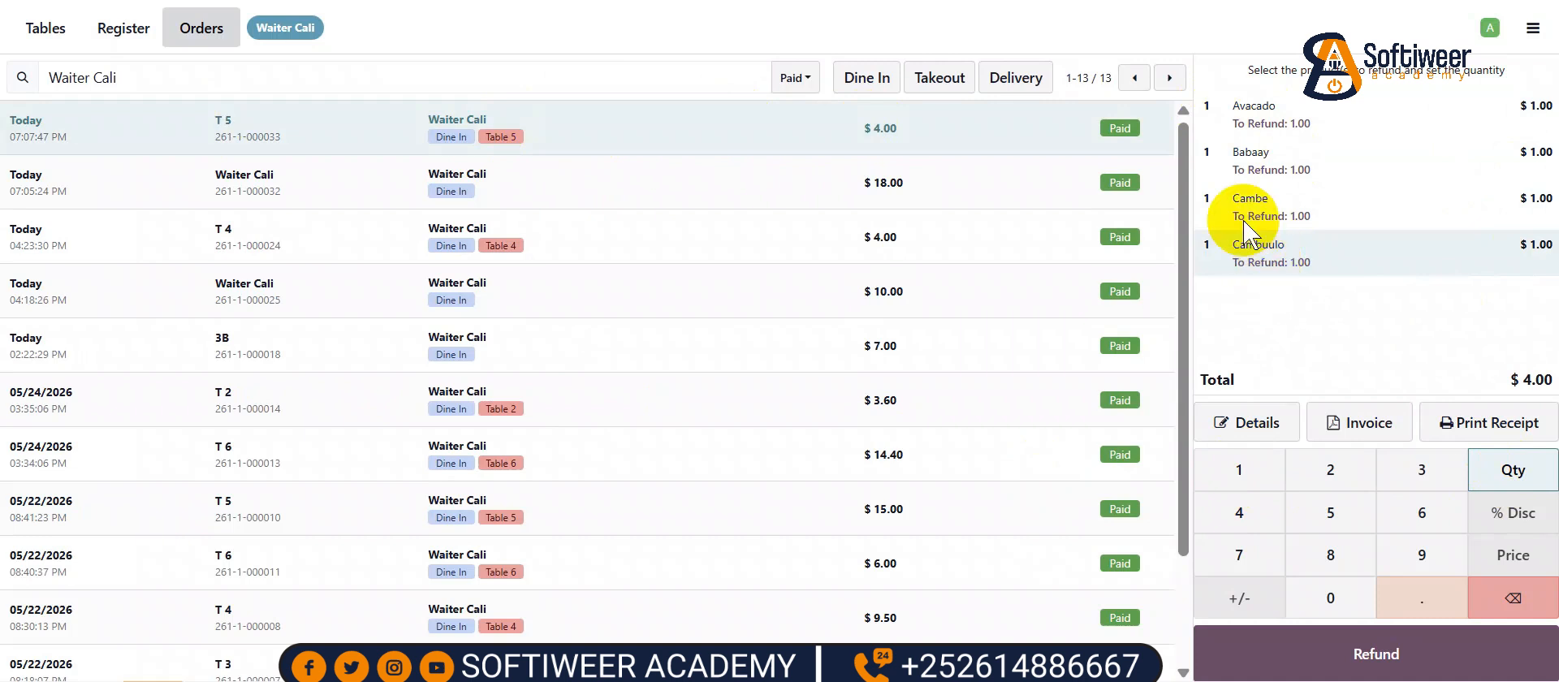
{"action": "left_click", "coordinate": [1320, 650]}
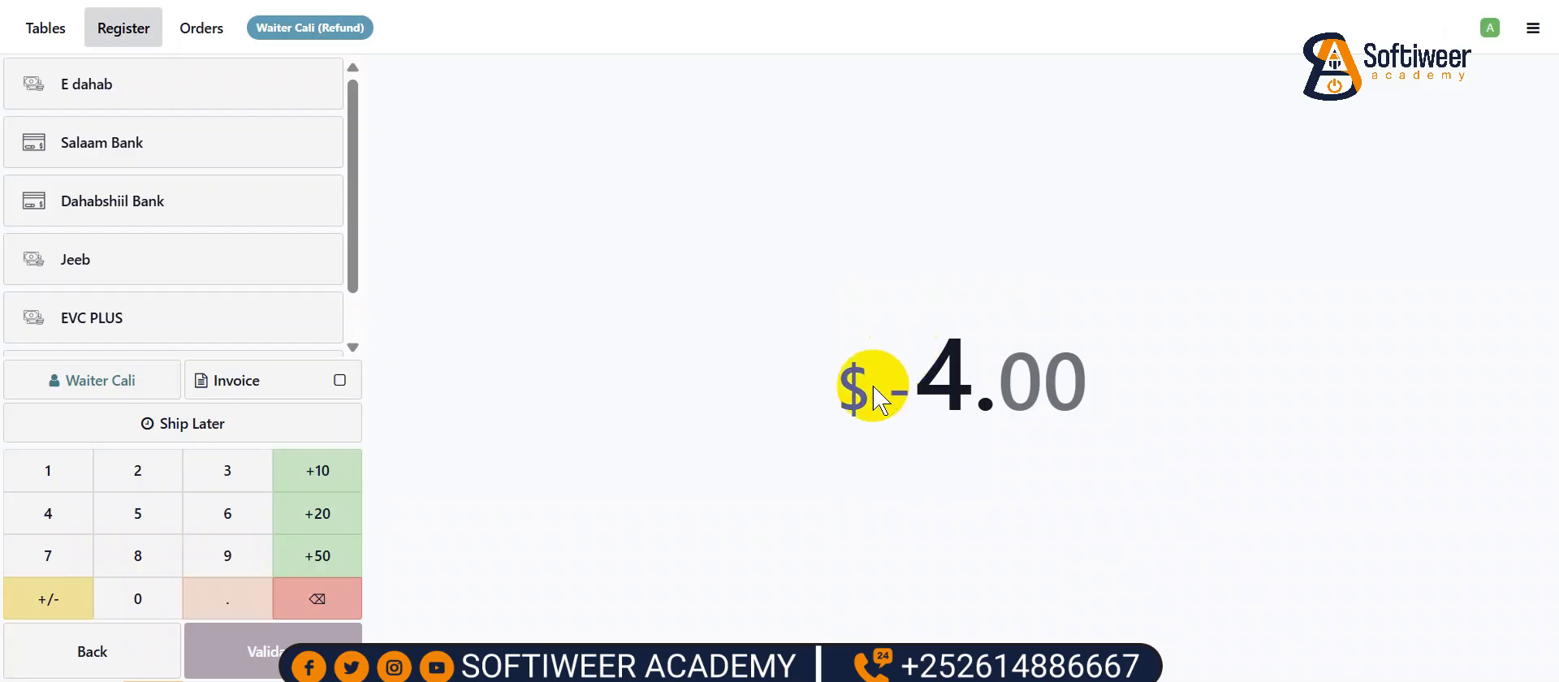
- Pay out the -$4.00 refund via EVC PLUS, validate it, and skip printing the receipt
{"action": "scroll", "coordinate": [197, 280], "scroll_direction": "down", "scroll_amount": 1}
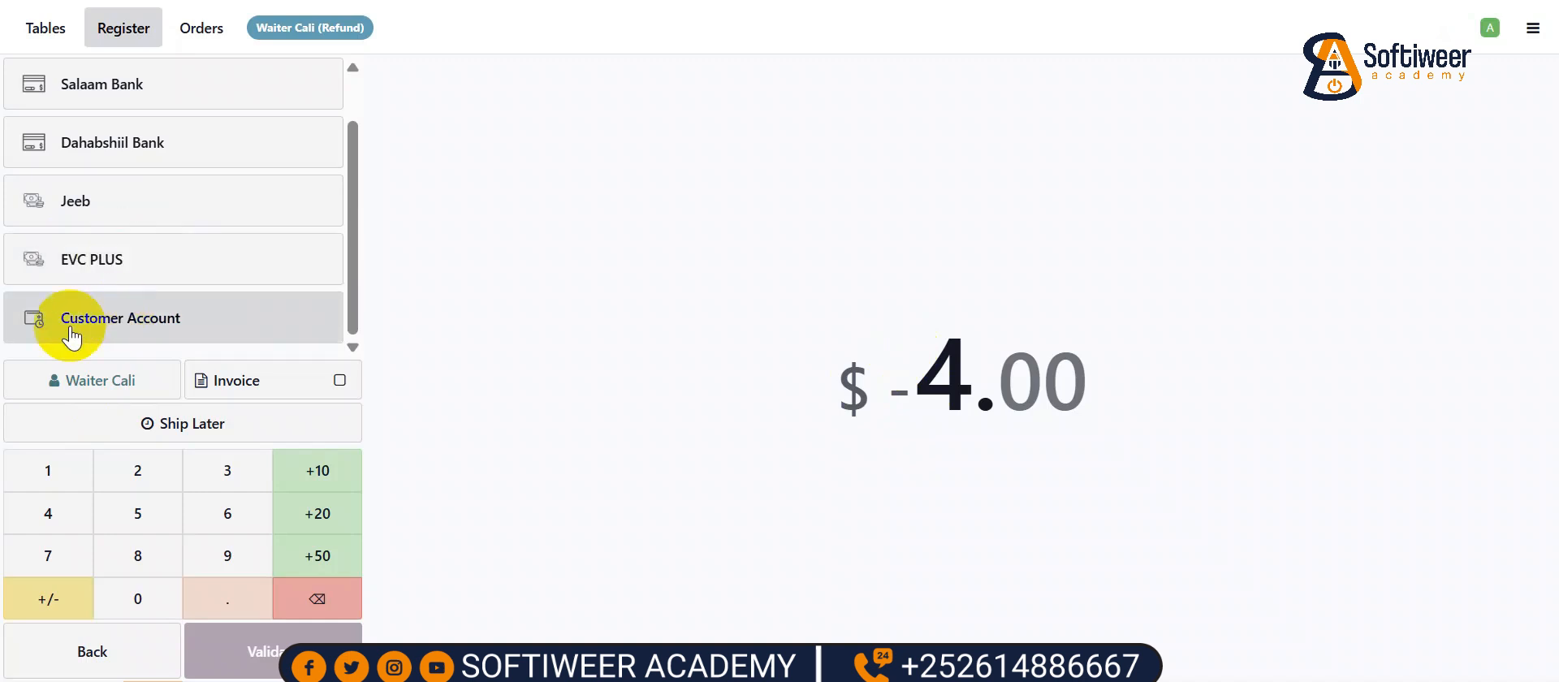
{"action": "left_click", "coordinate": [108, 268]}
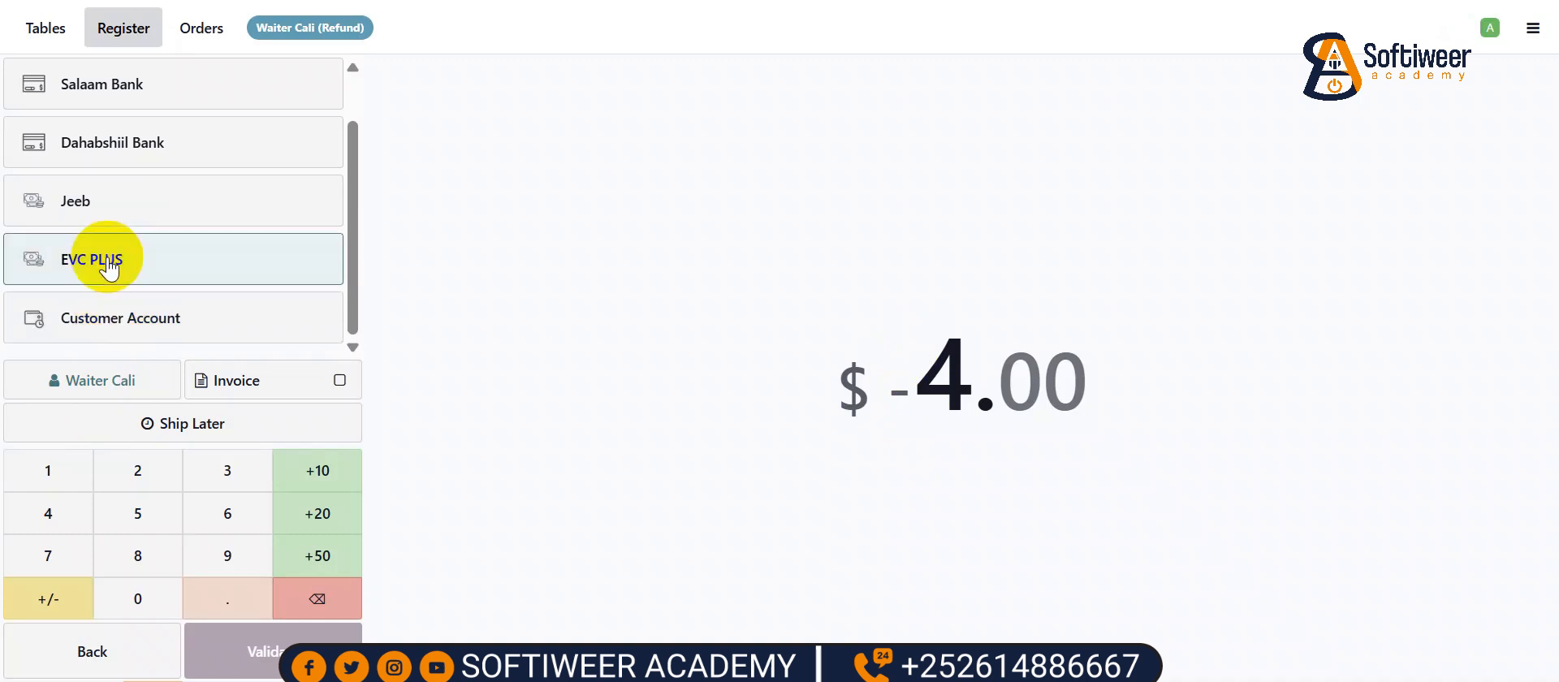
{"action": "left_click", "coordinate": [297, 645]}
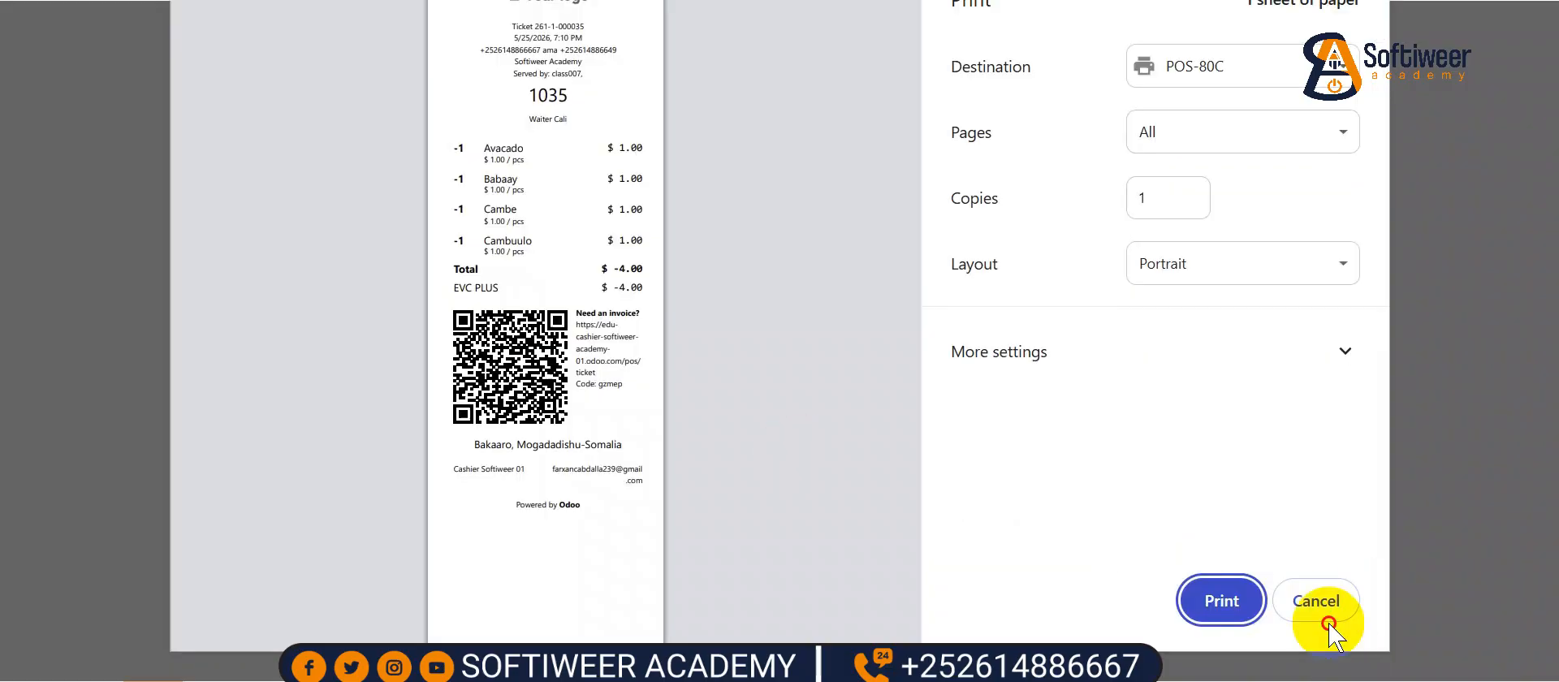
{"action": "left_click", "coordinate": [1323, 605]}
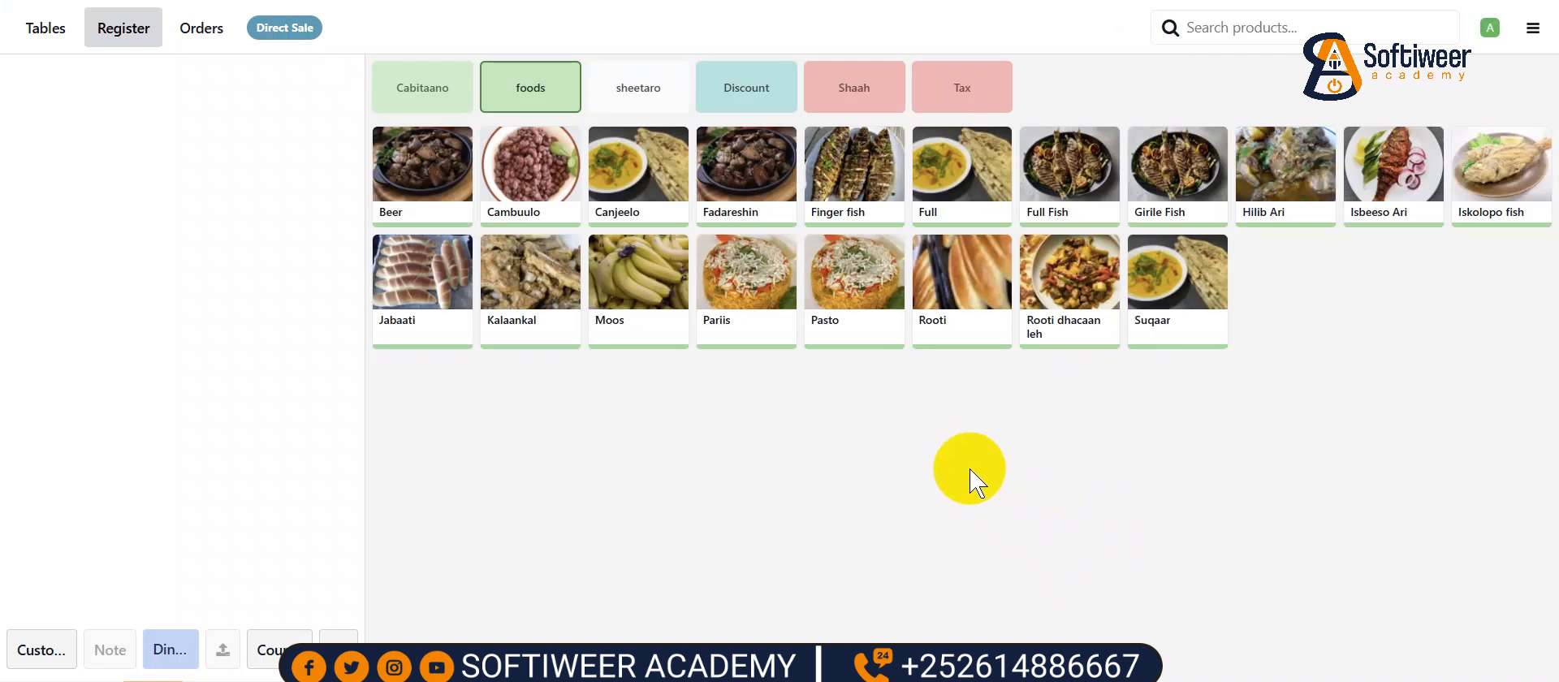
- Go to the back-office customers list and open the customer owing 4.00
{"action": "left_click", "coordinate": [1533, 33]}
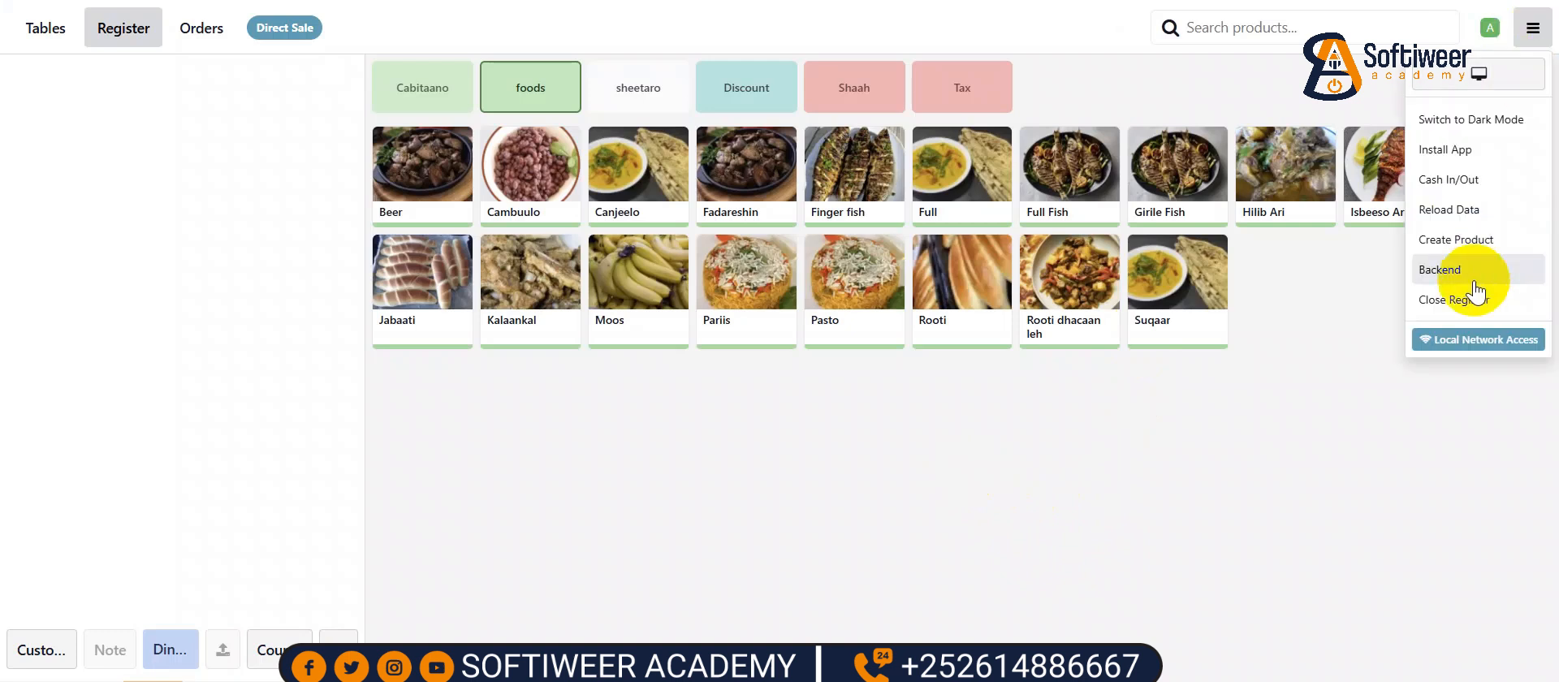
{"action": "left_click", "coordinate": [1450, 271]}
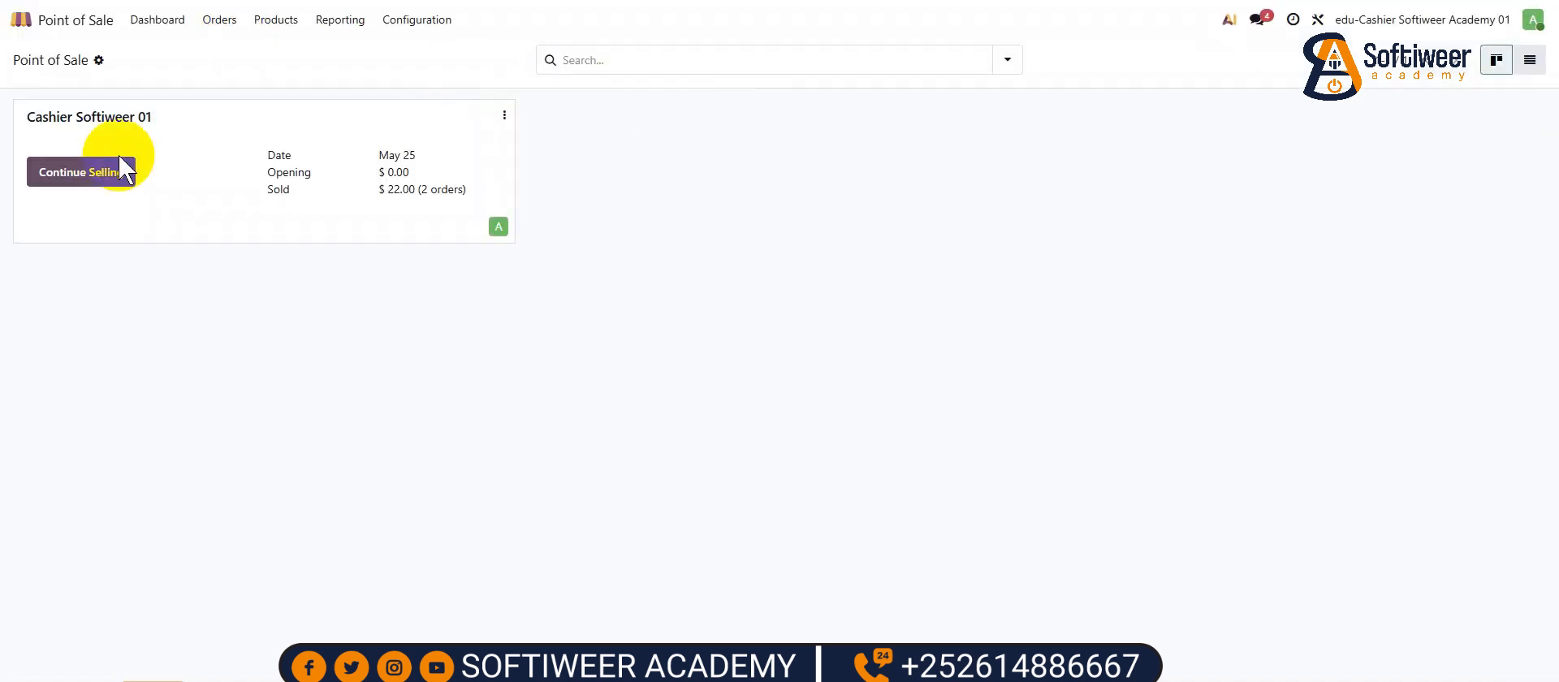
{"action": "left_click", "coordinate": [211, 20]}
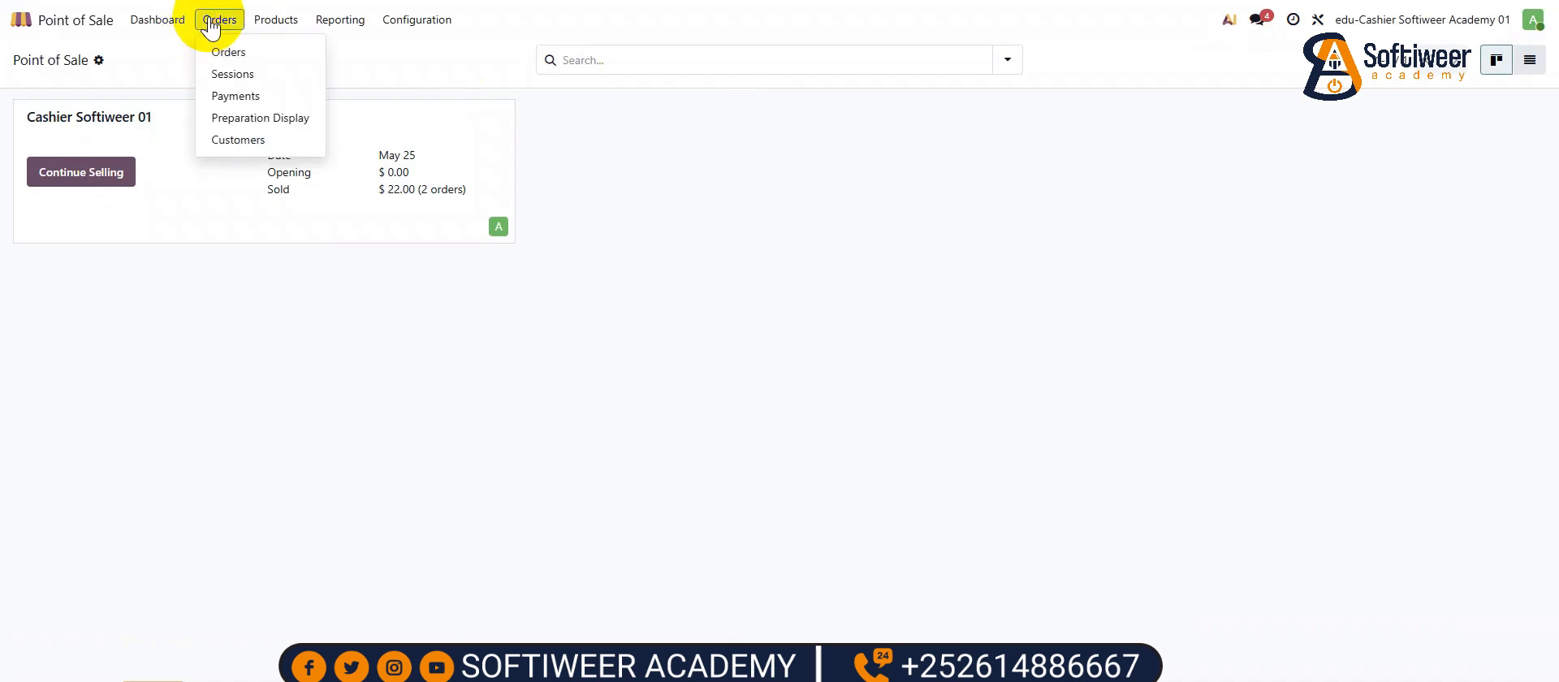
{"action": "left_click", "coordinate": [250, 139]}
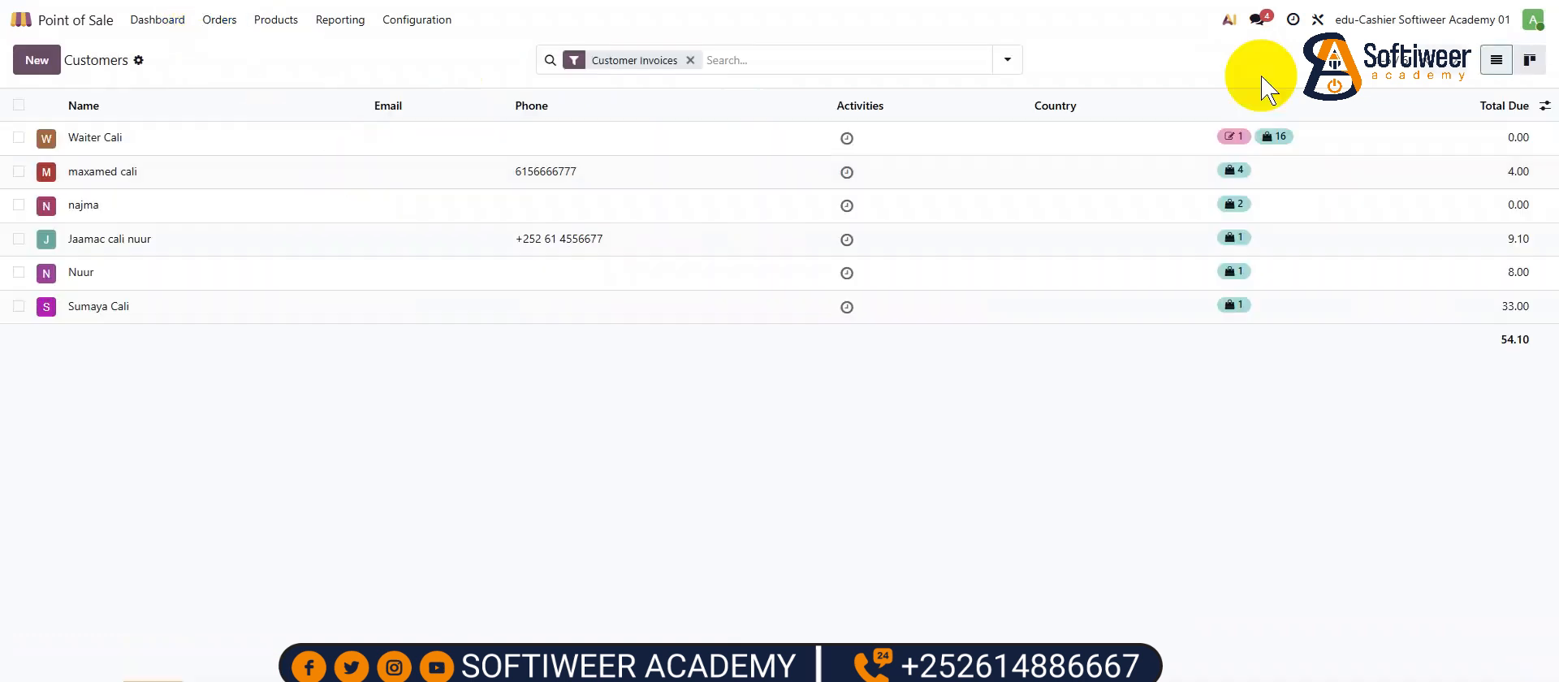
{"action": "left_click", "coordinate": [1527, 171]}
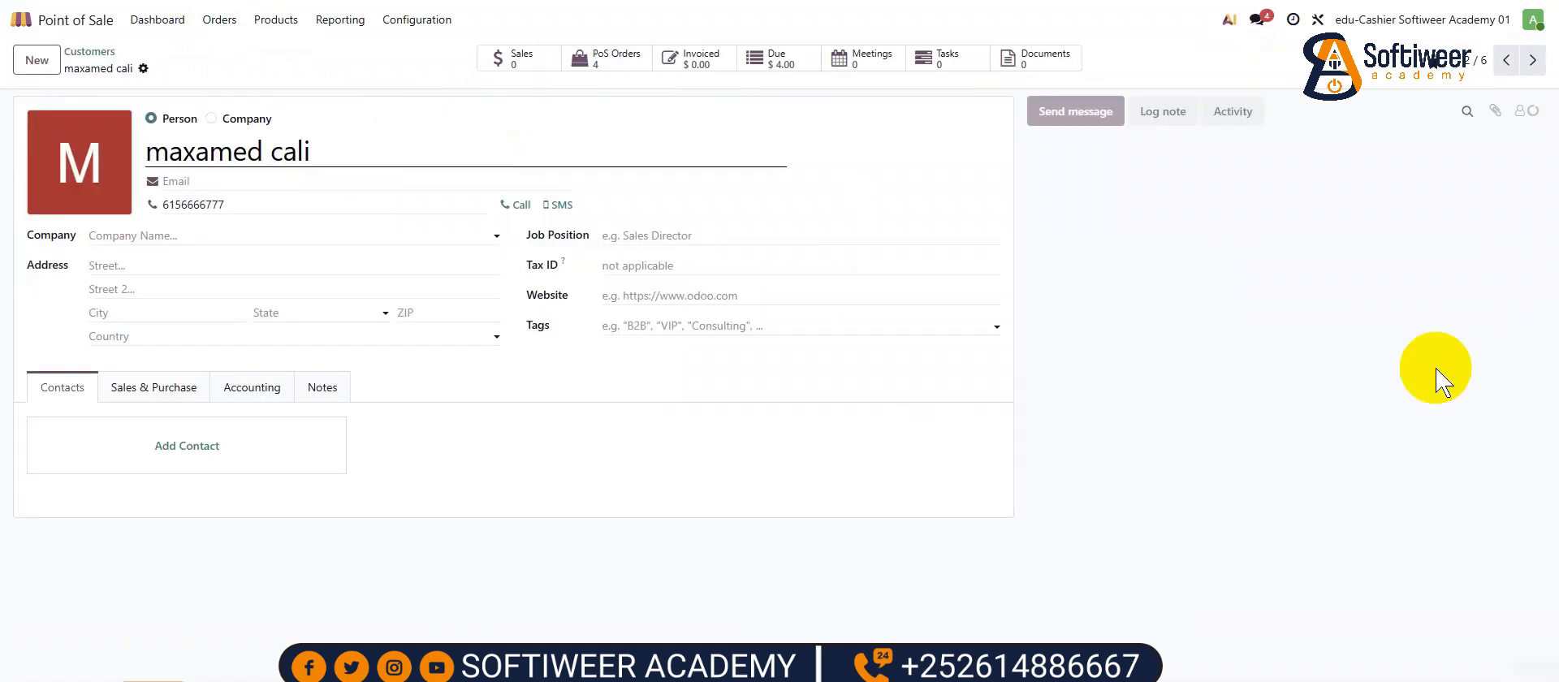
- Return to the Point of Sale overview and resume selling at the register
{"action": "left_click", "coordinate": [91, 52]}
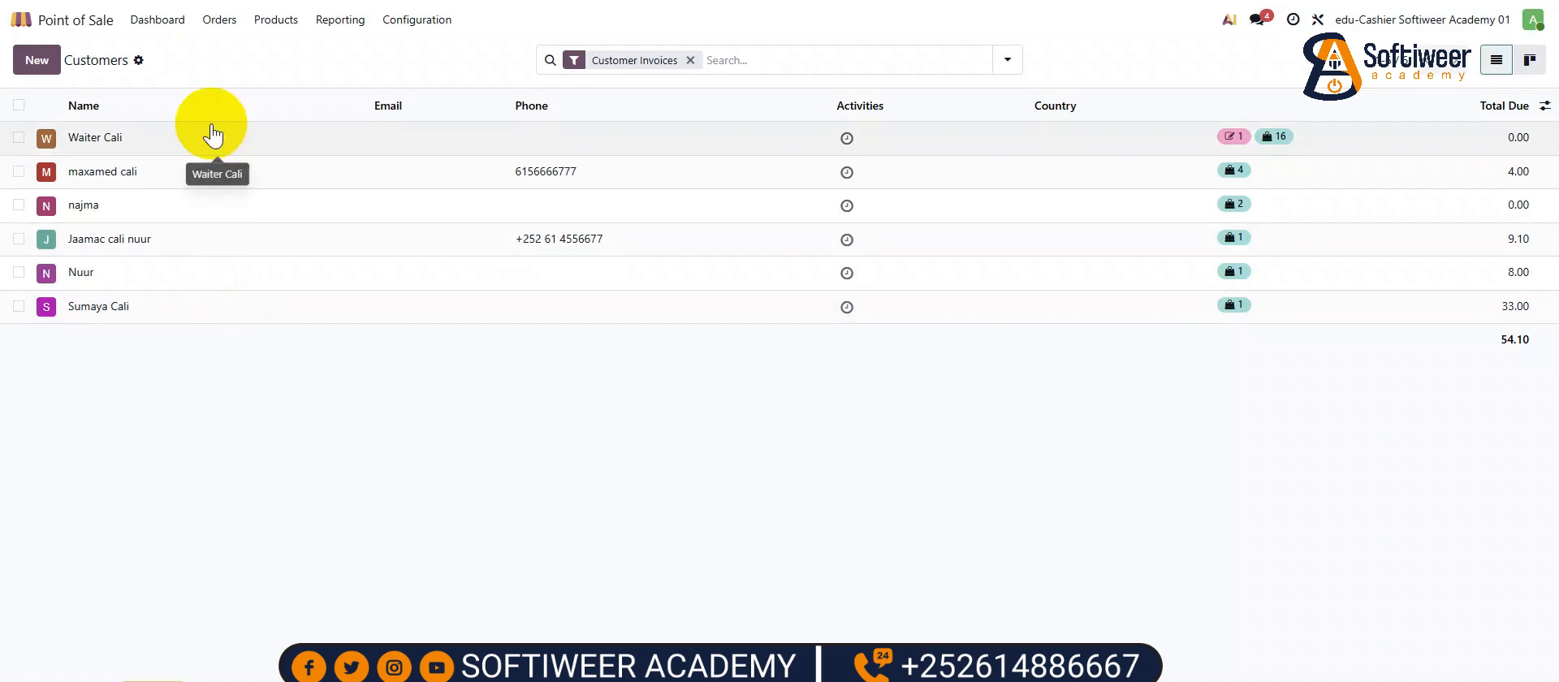
{"action": "left_click", "coordinate": [171, 32]}
{"action": "left_click", "coordinate": [94, 169]}
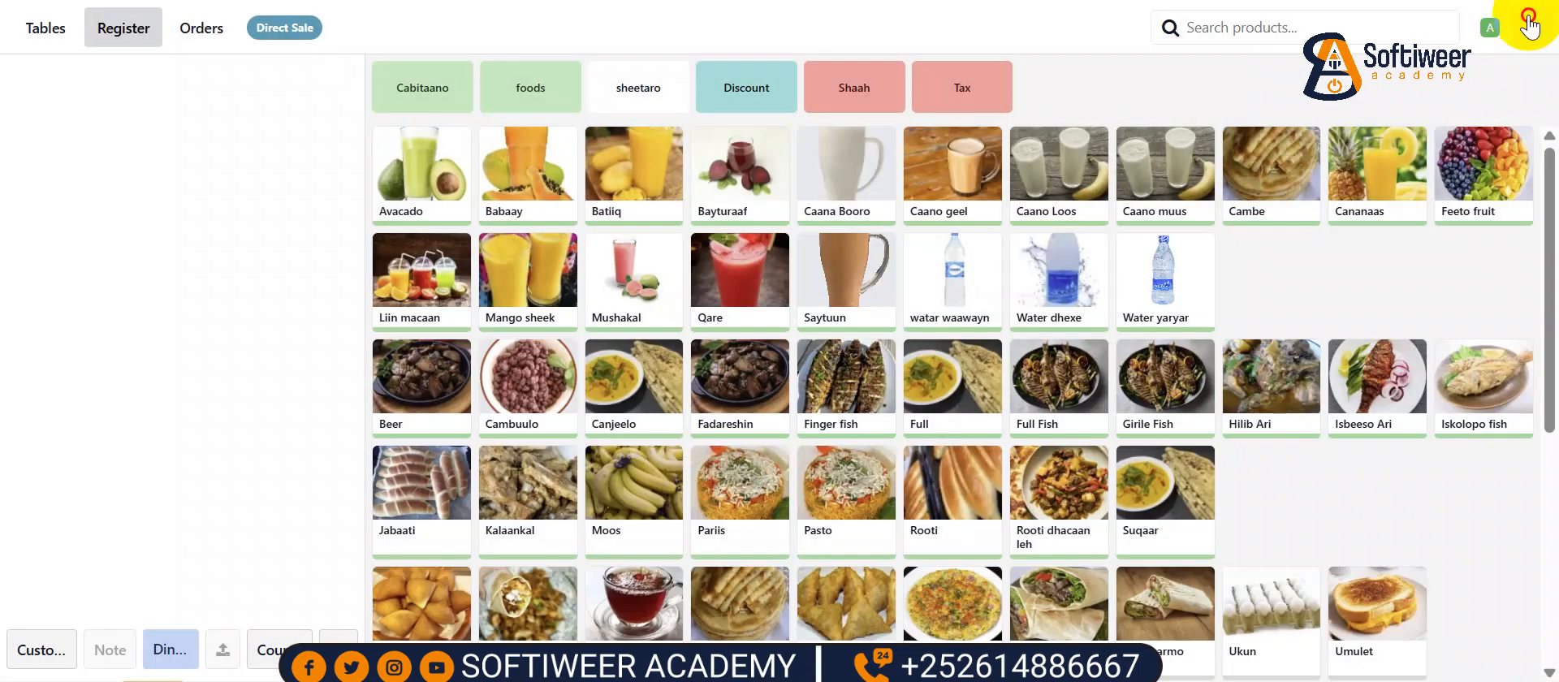
- Close the register with cash count 18 and a closing note naming the cashier and 'evc plus 18'
{"action": "left_click", "coordinate": [1530, 25]}
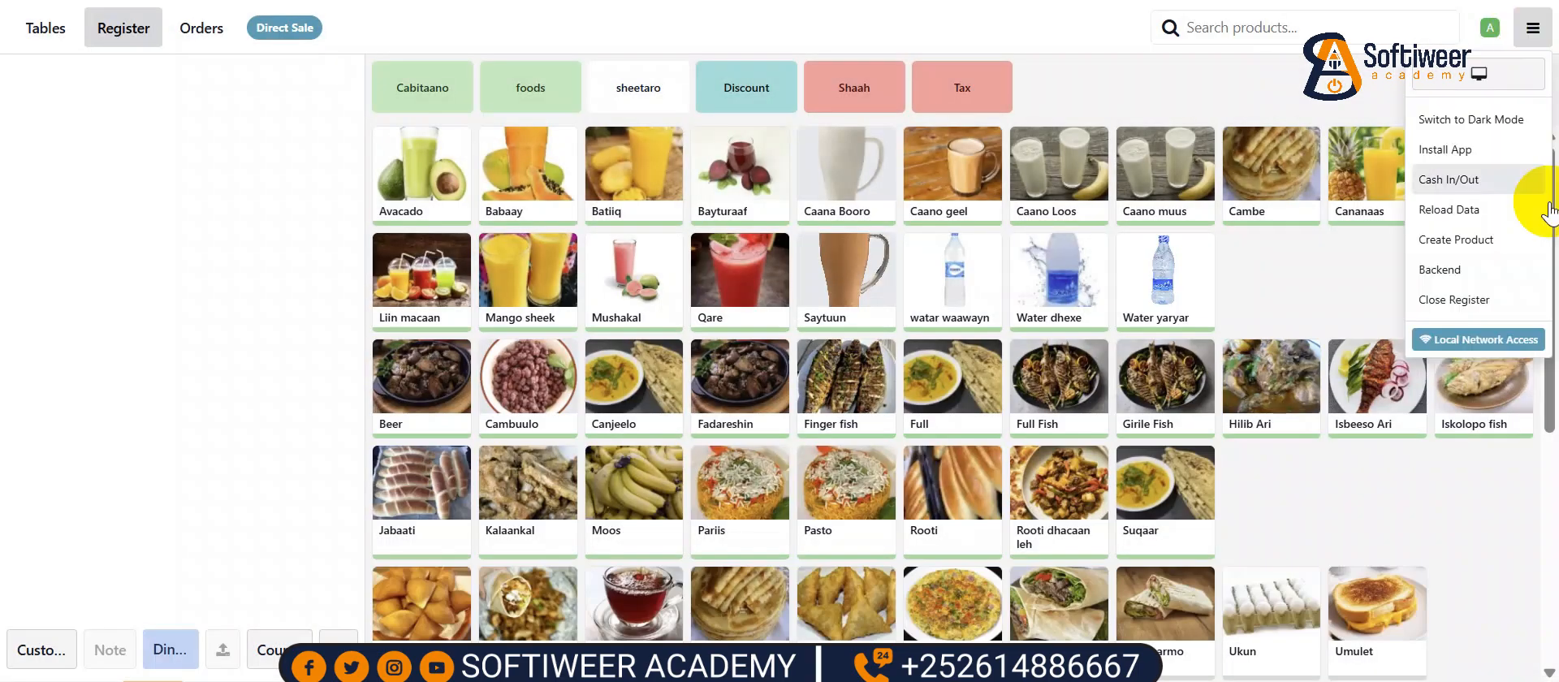
{"action": "left_click", "coordinate": [1455, 300]}
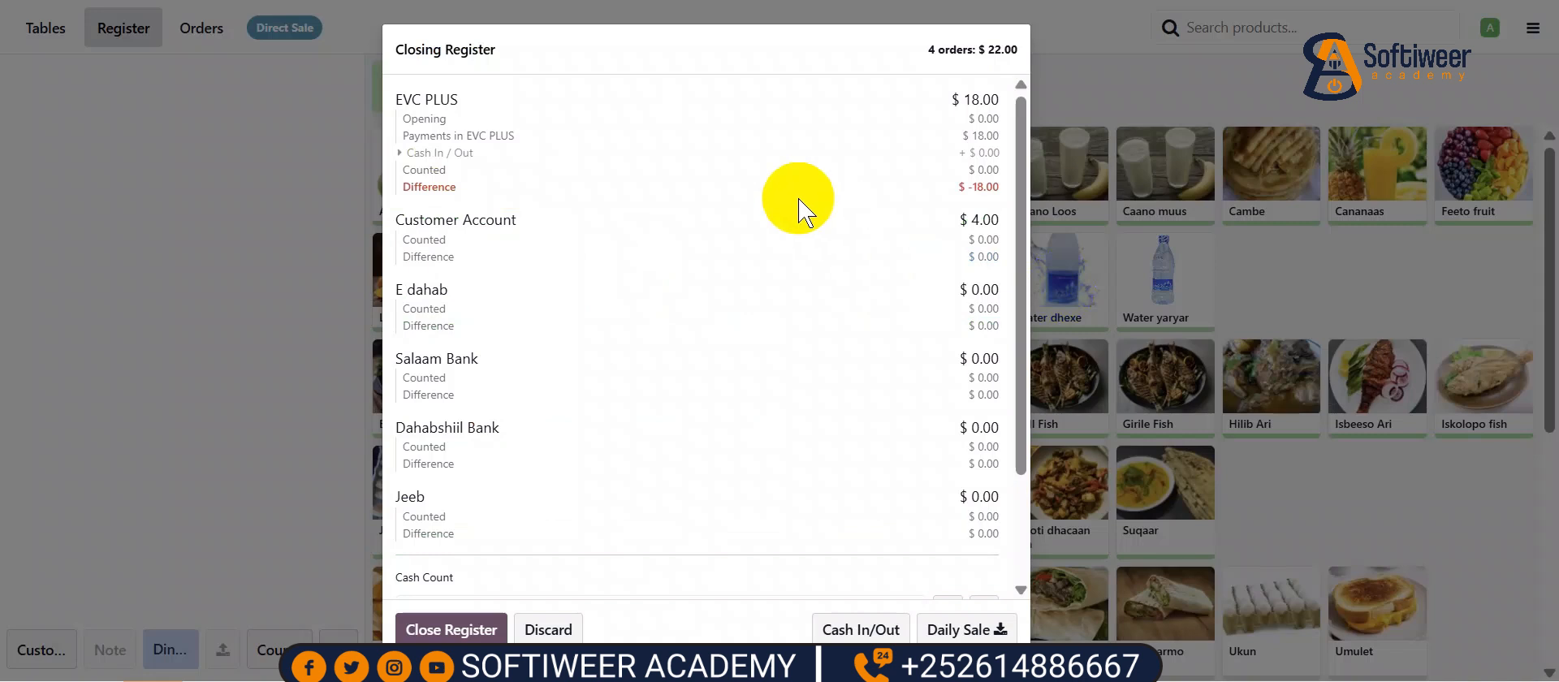
{"action": "scroll", "coordinate": [525, 378], "scroll_direction": "down", "scroll_amount": 3}
{"action": "left_click", "coordinate": [451, 466]}
{"action": "type", "text": "18"}
{"action": "left_click", "coordinate": [767, 555]}
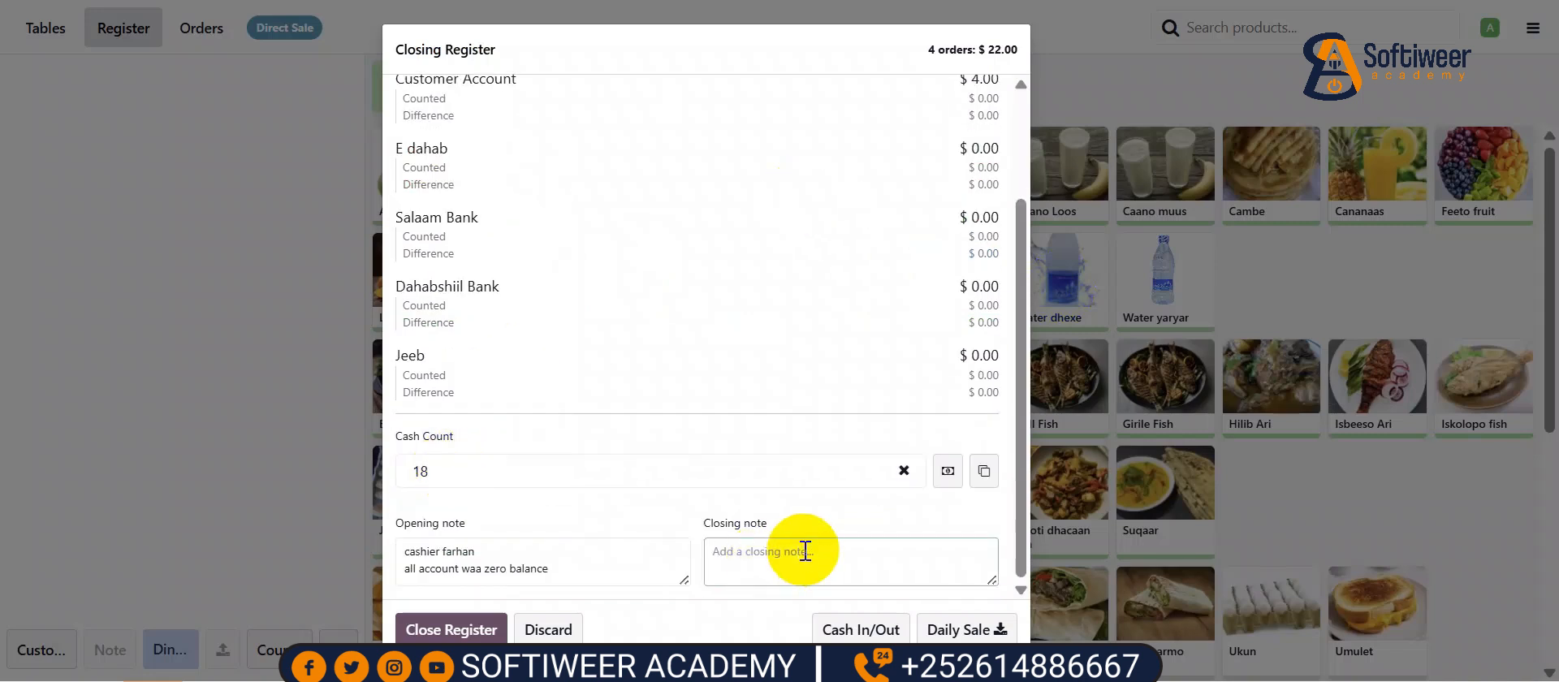
{"action": "type", "text": "cashier farhan"}
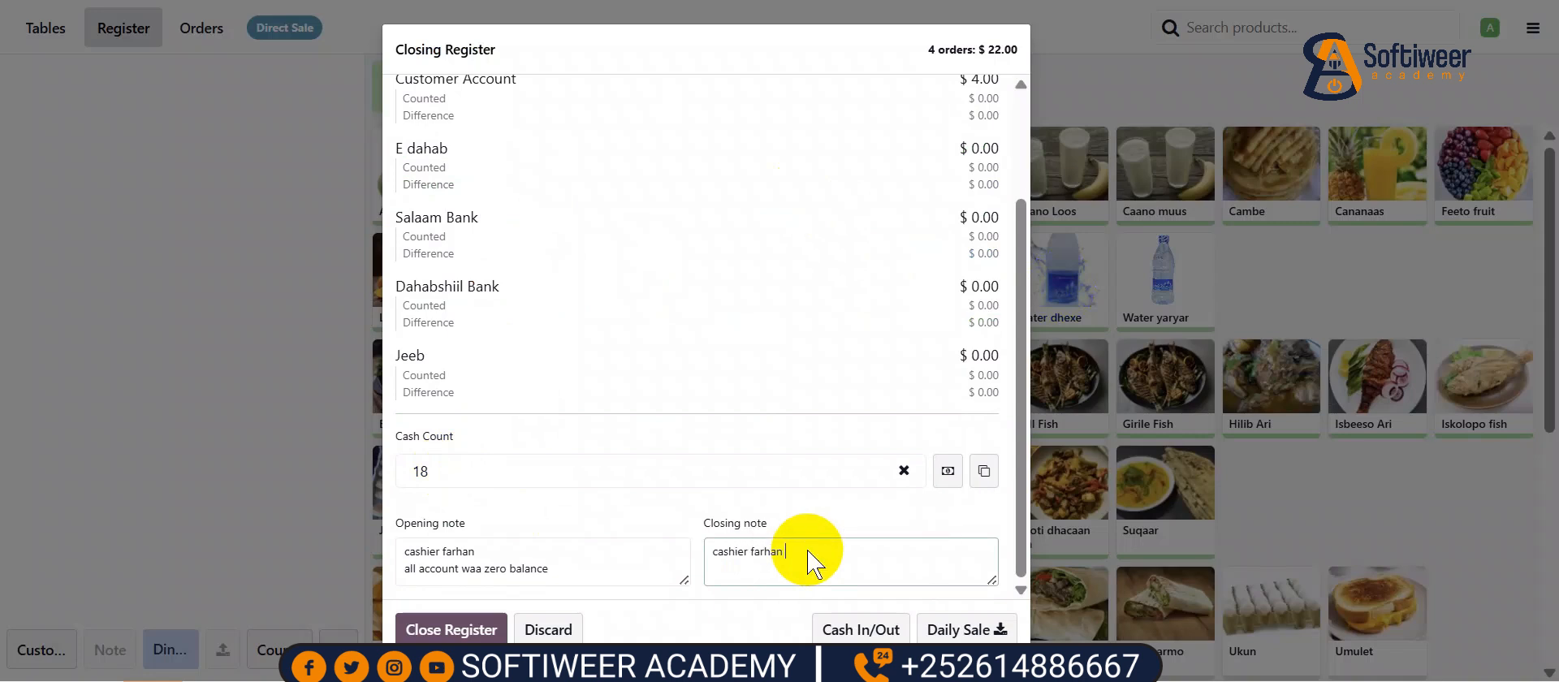
{"action": "key", "text": "Return"}
{"action": "type", "text": "evc plu"}
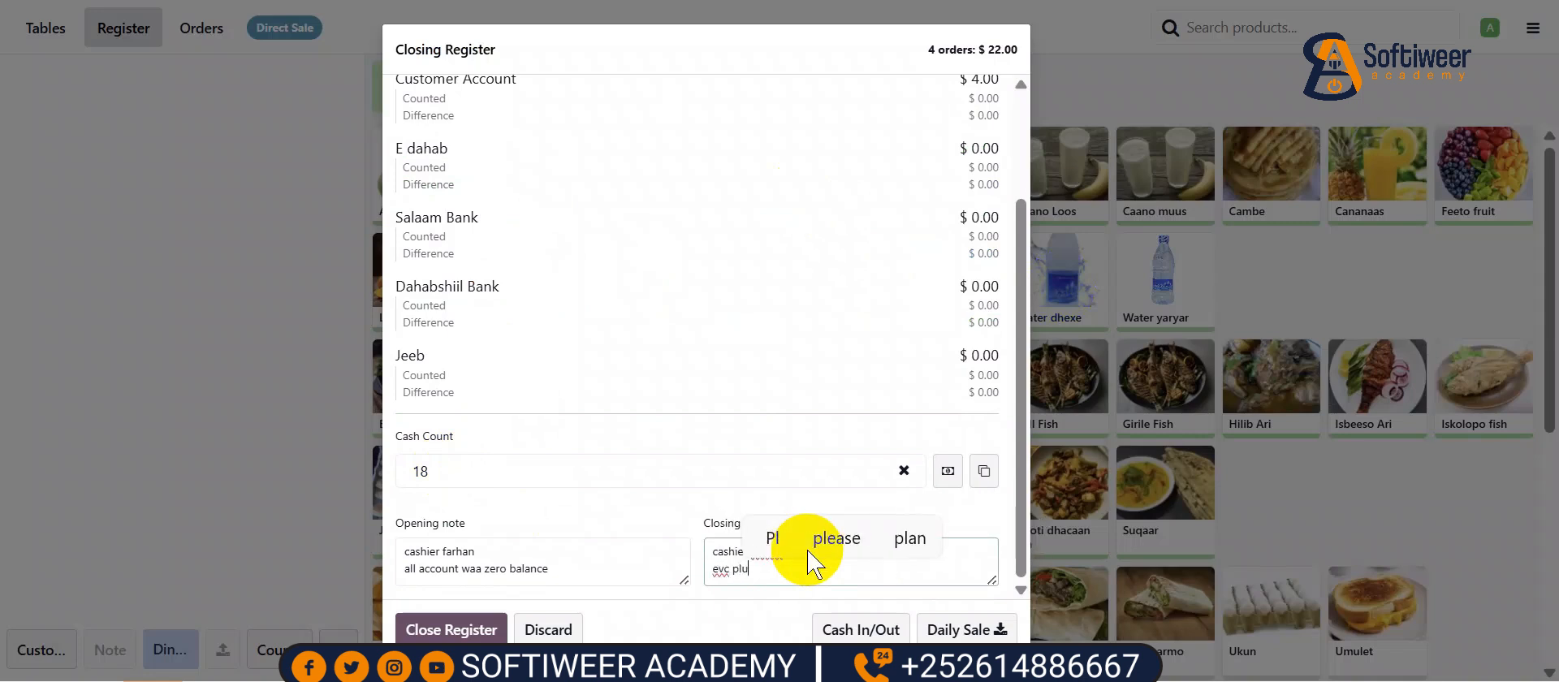
{"action": "type", "text": "s 18"}
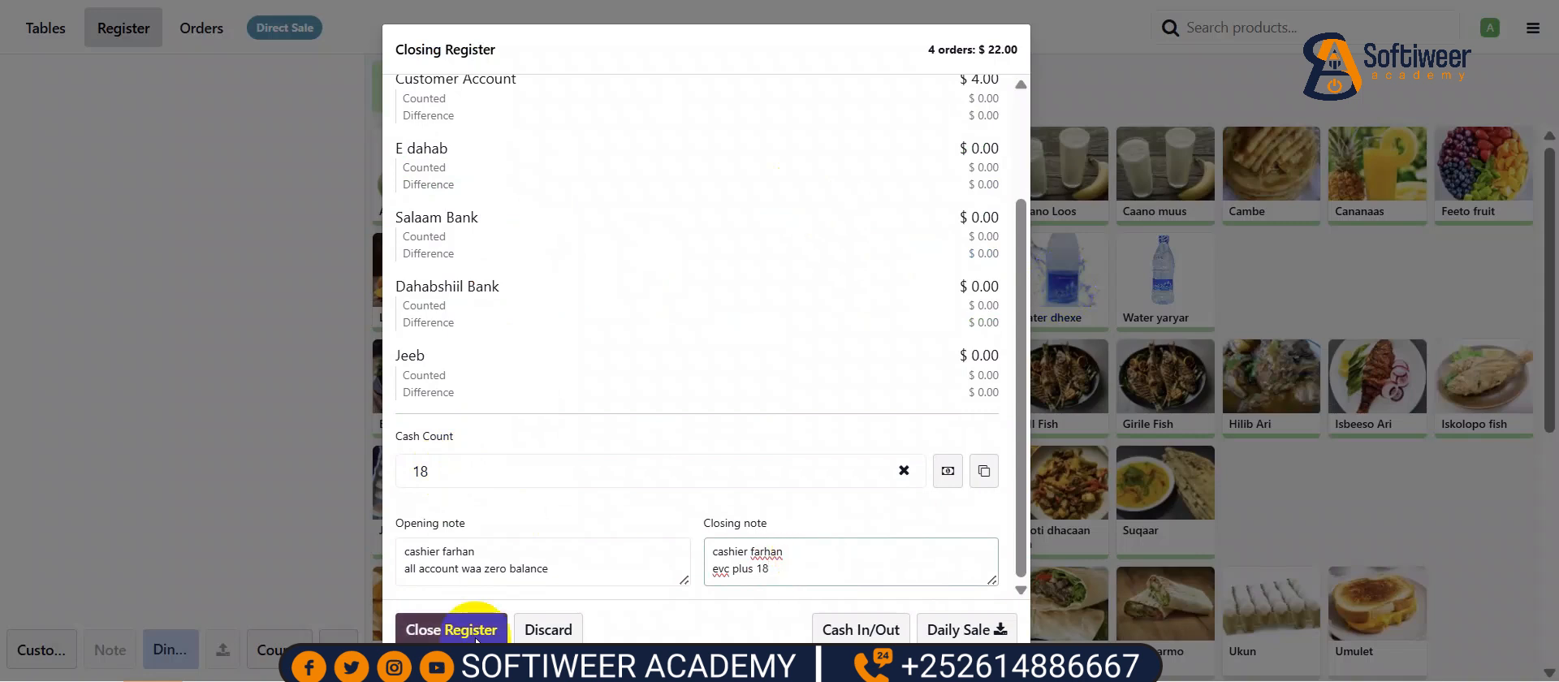
{"action": "left_click", "coordinate": [465, 634]}
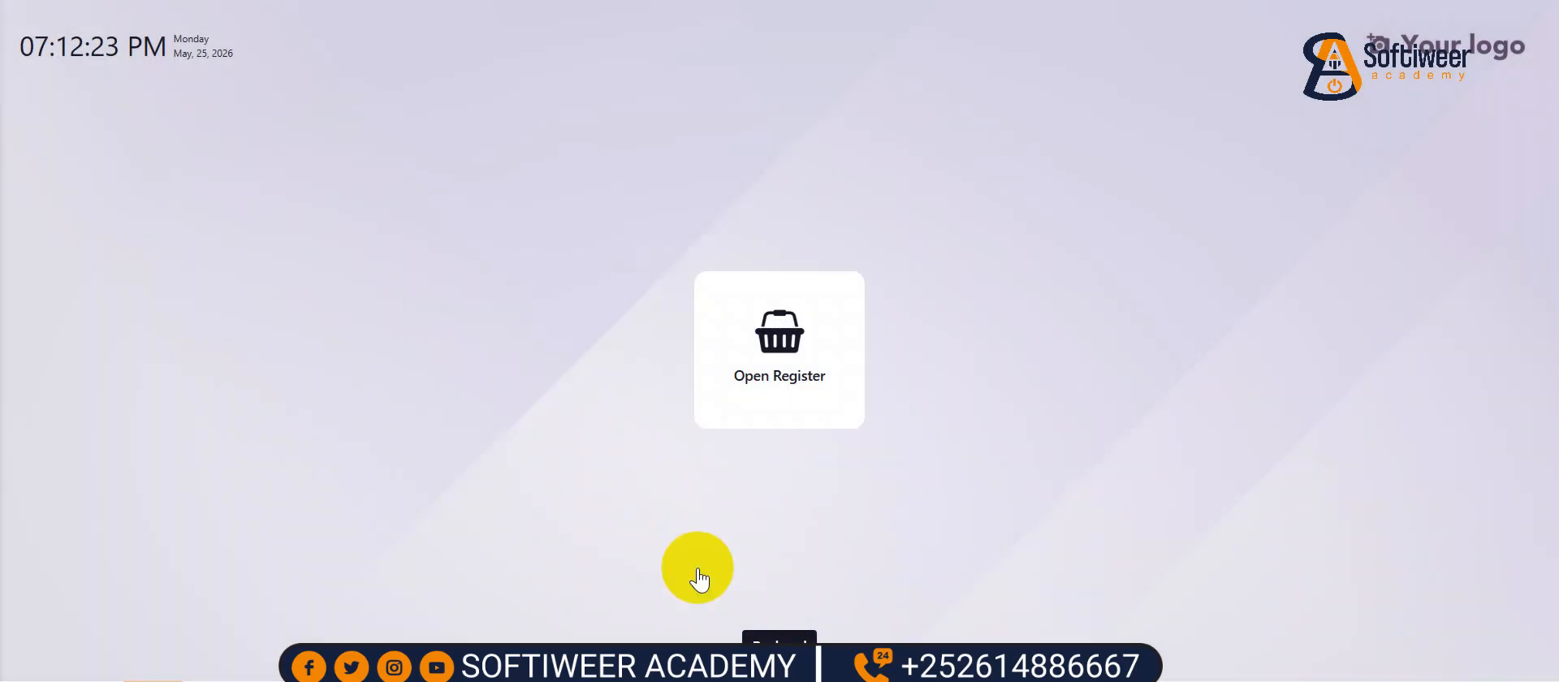
- Check the back-office customers list, then payments grouped by payment method
{"action": "left_click", "coordinate": [770, 638]}
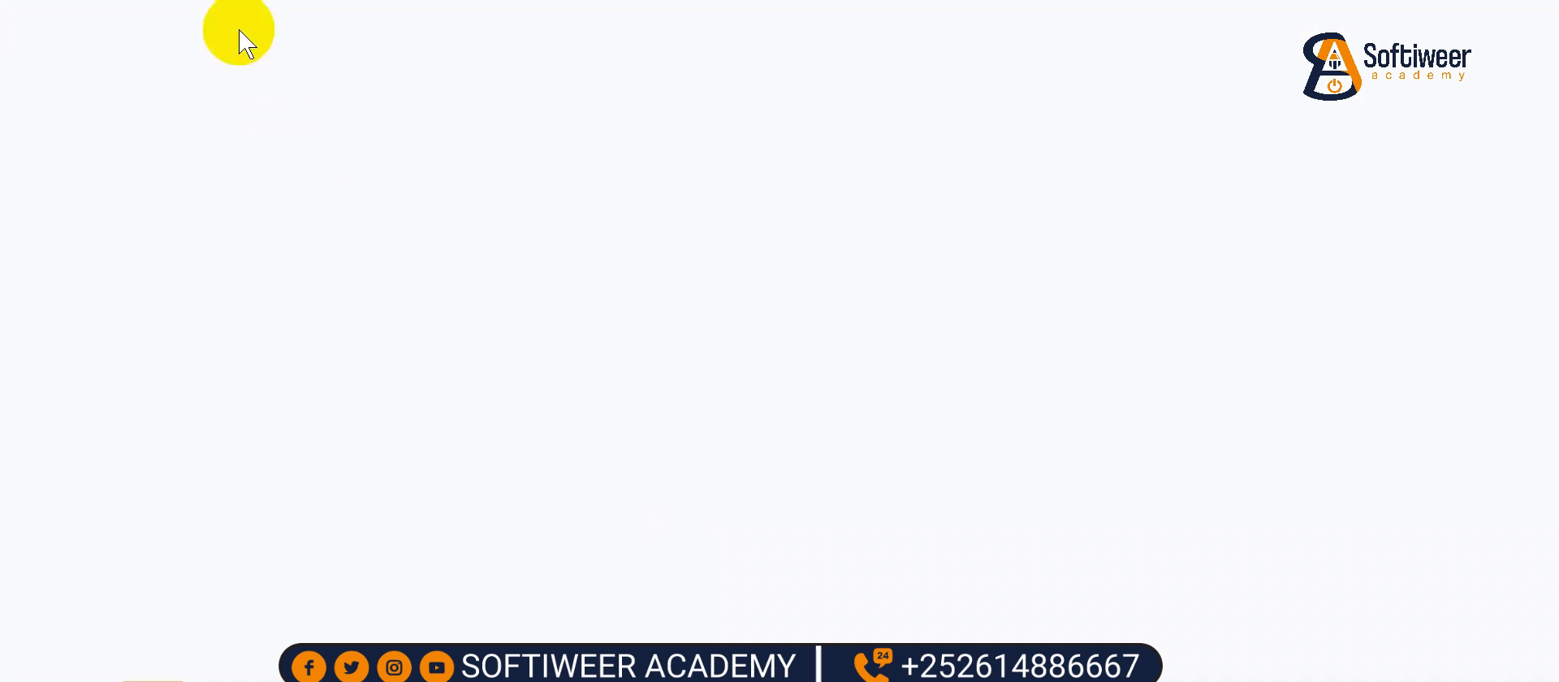
{"action": "left_click", "coordinate": [217, 20]}
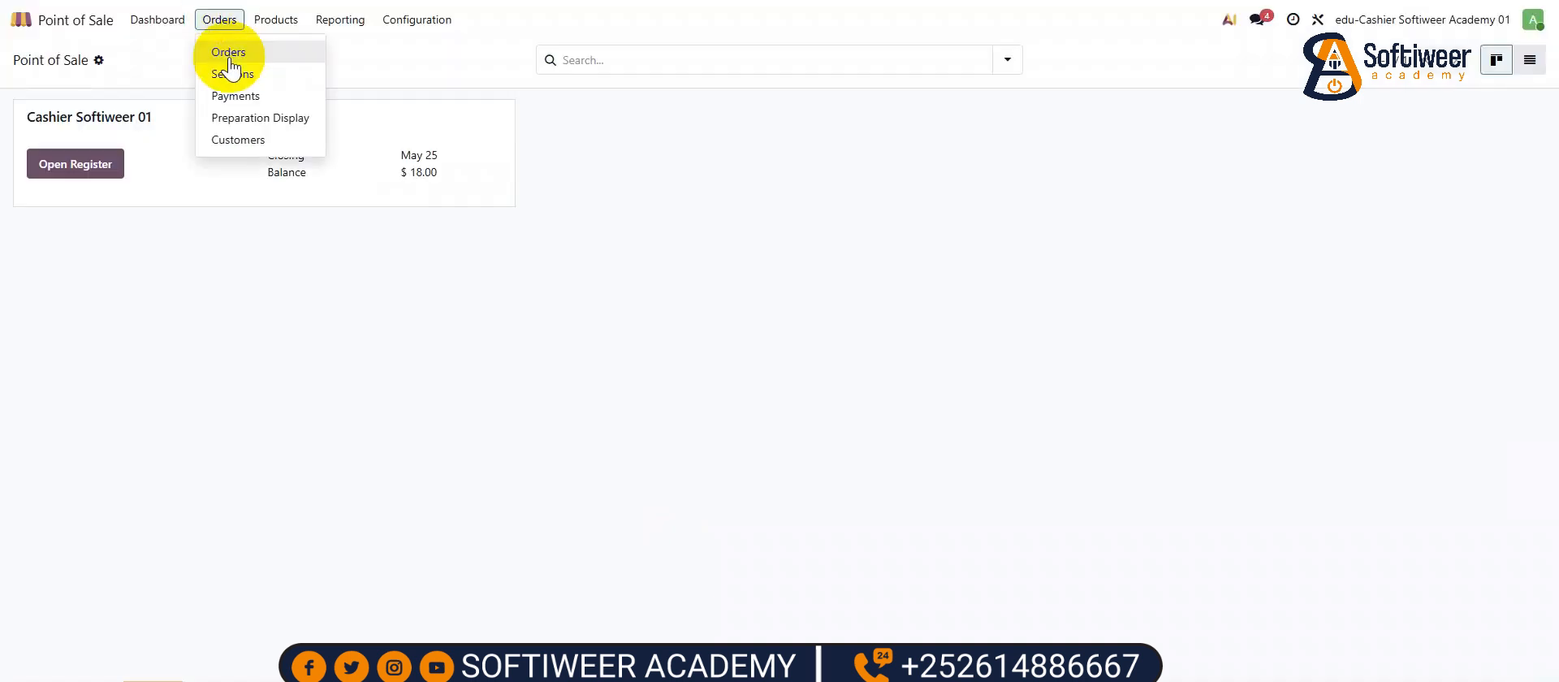
{"action": "left_click", "coordinate": [246, 140]}
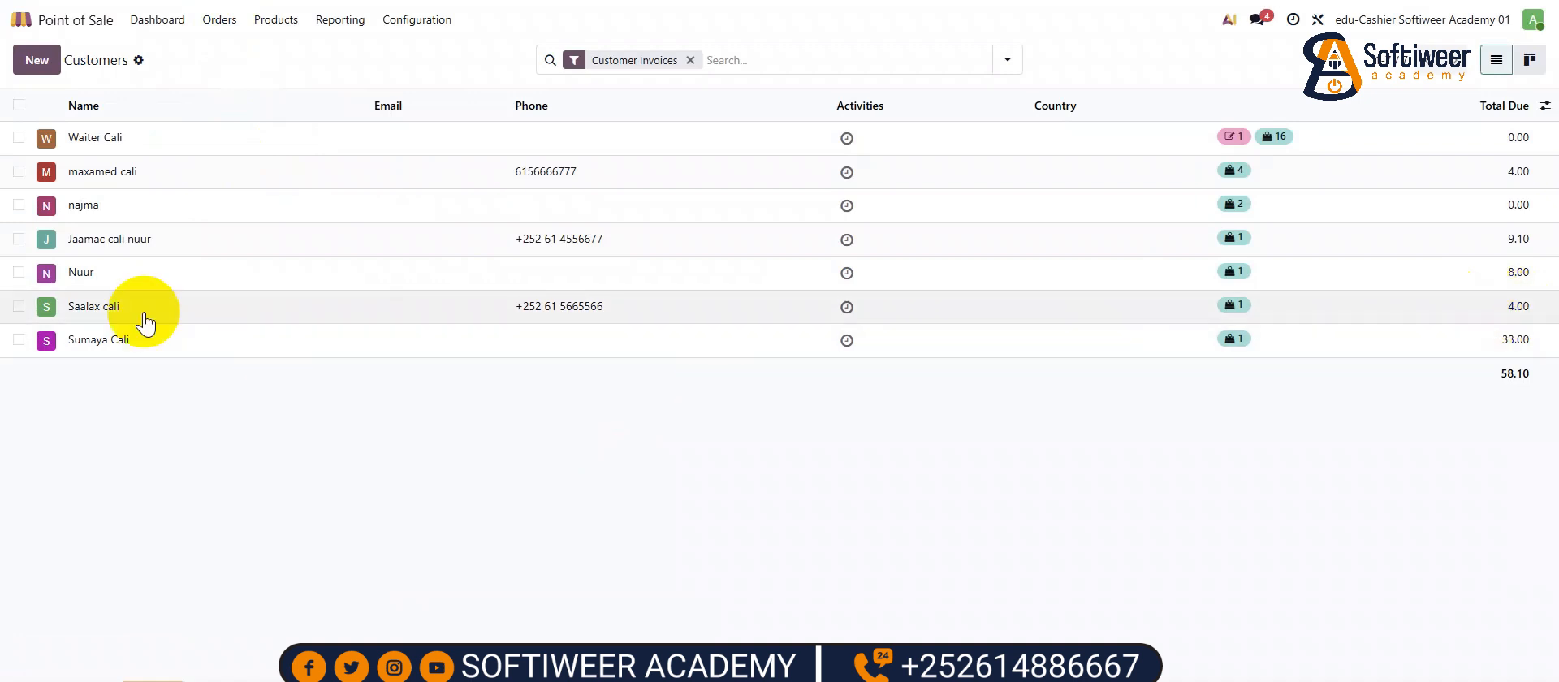
{"action": "left_click", "coordinate": [214, 21]}
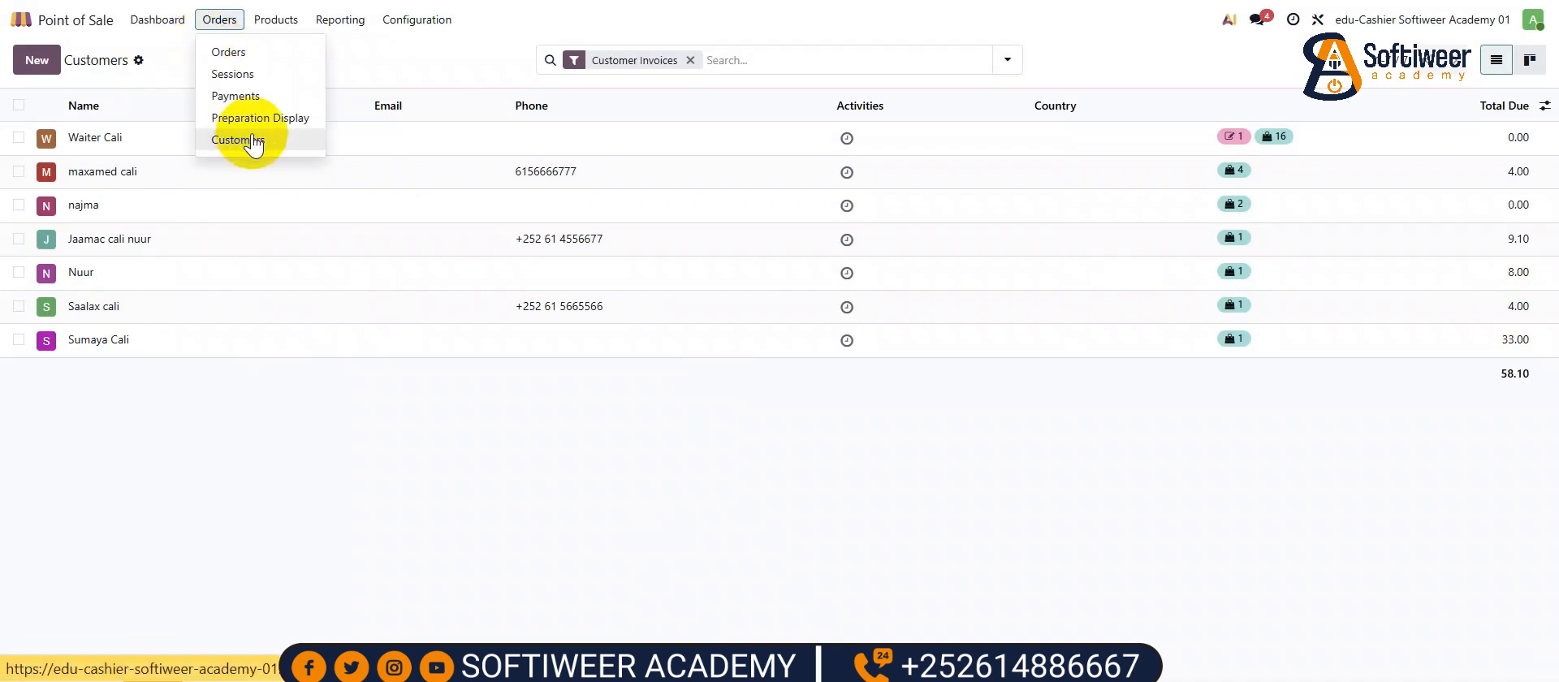
{"action": "left_click", "coordinate": [251, 96]}
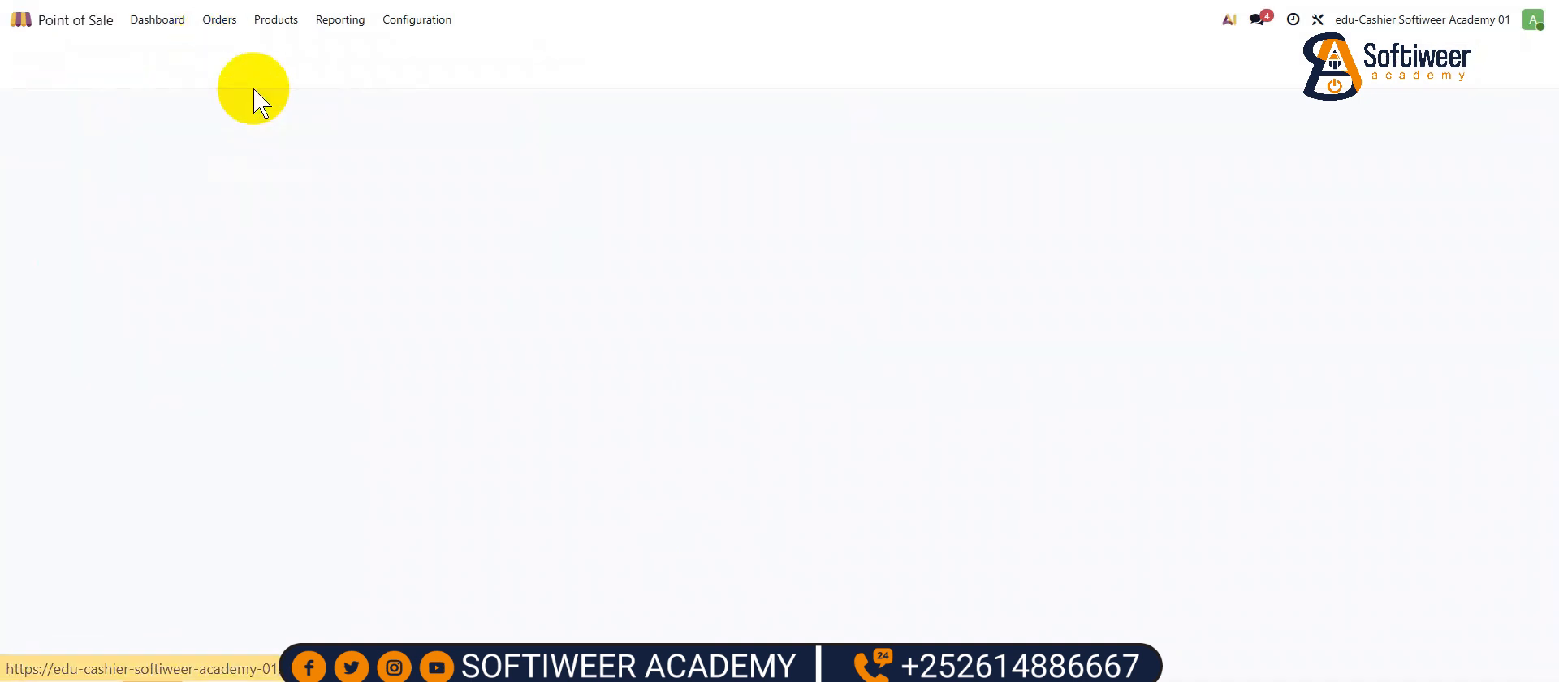
- Recheck the customers list, now totalling 58.10 due, and return to the apps screen
{"action": "left_click", "coordinate": [217, 19]}
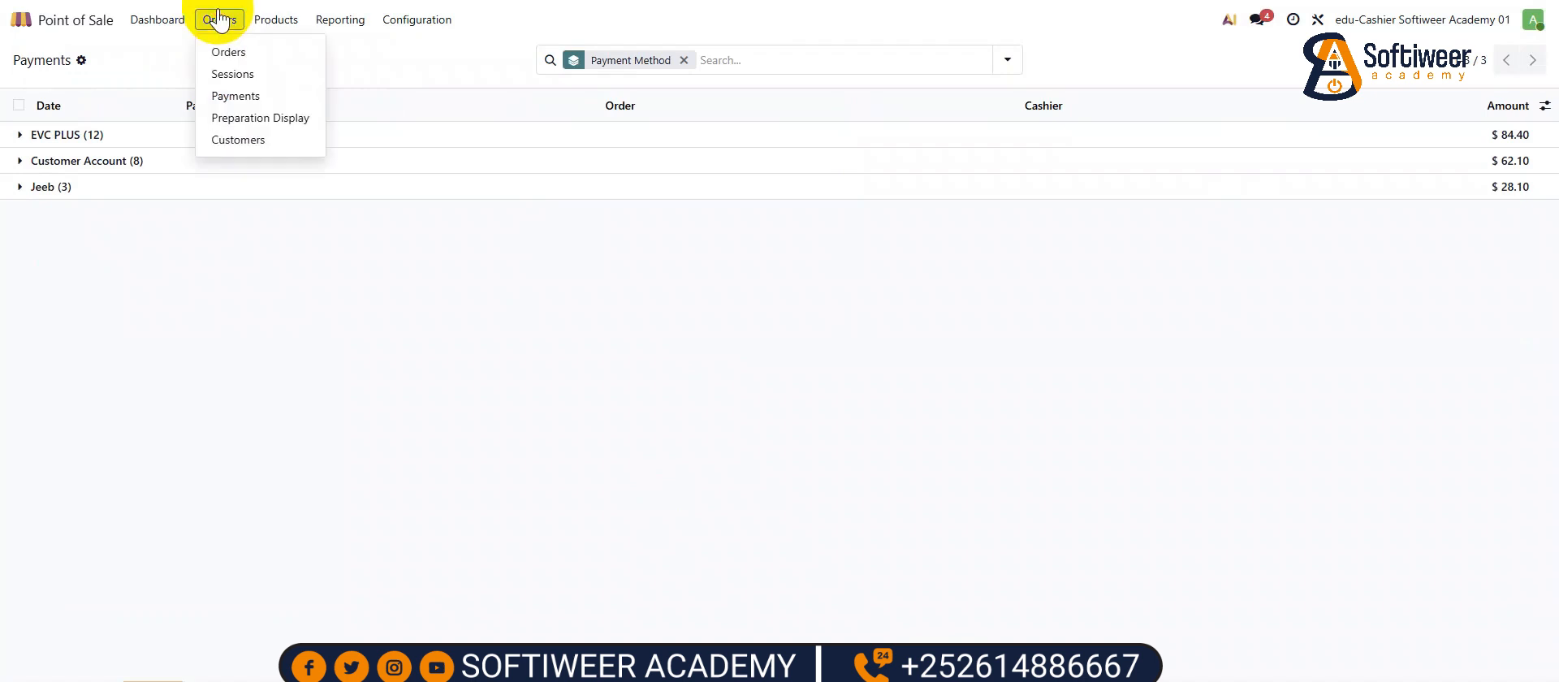
{"action": "left_click", "coordinate": [235, 143]}
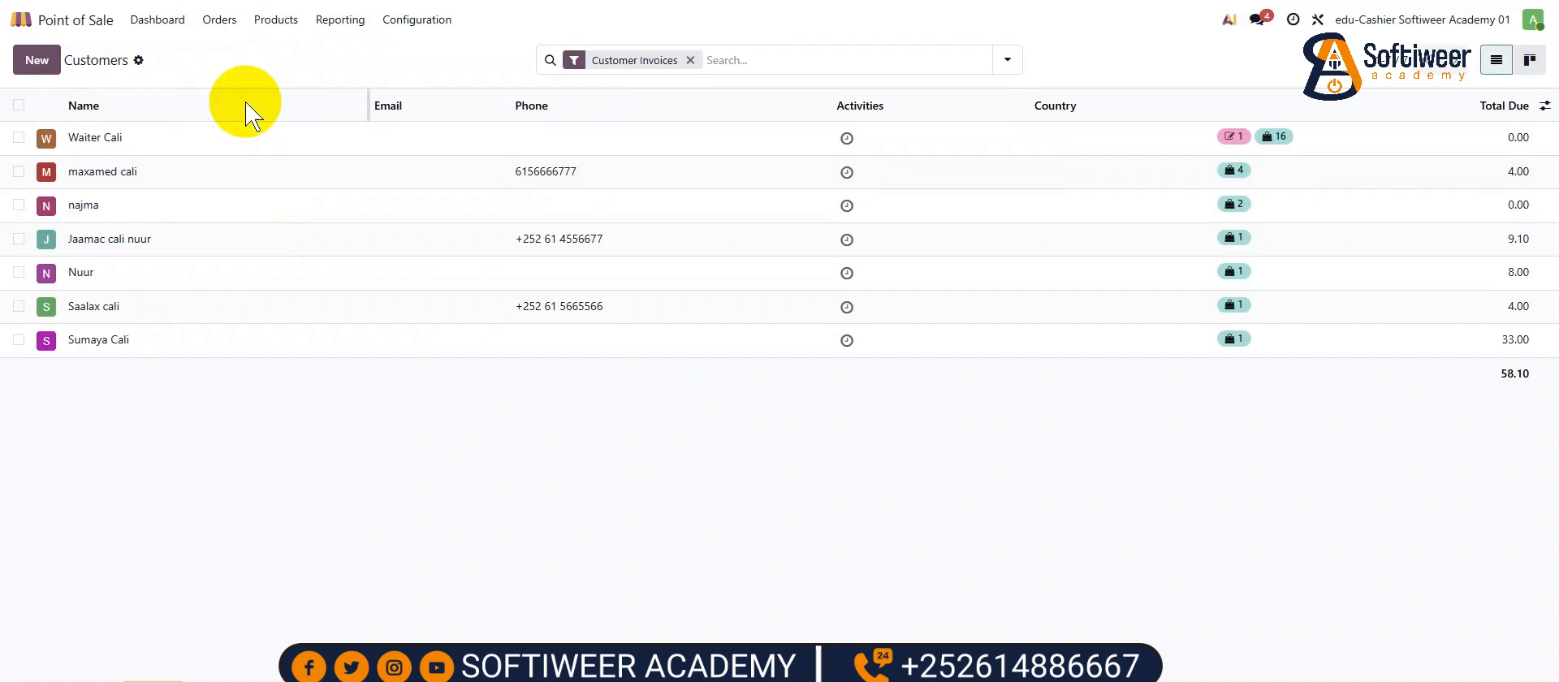
{"action": "left_click", "coordinate": [94, 24]}
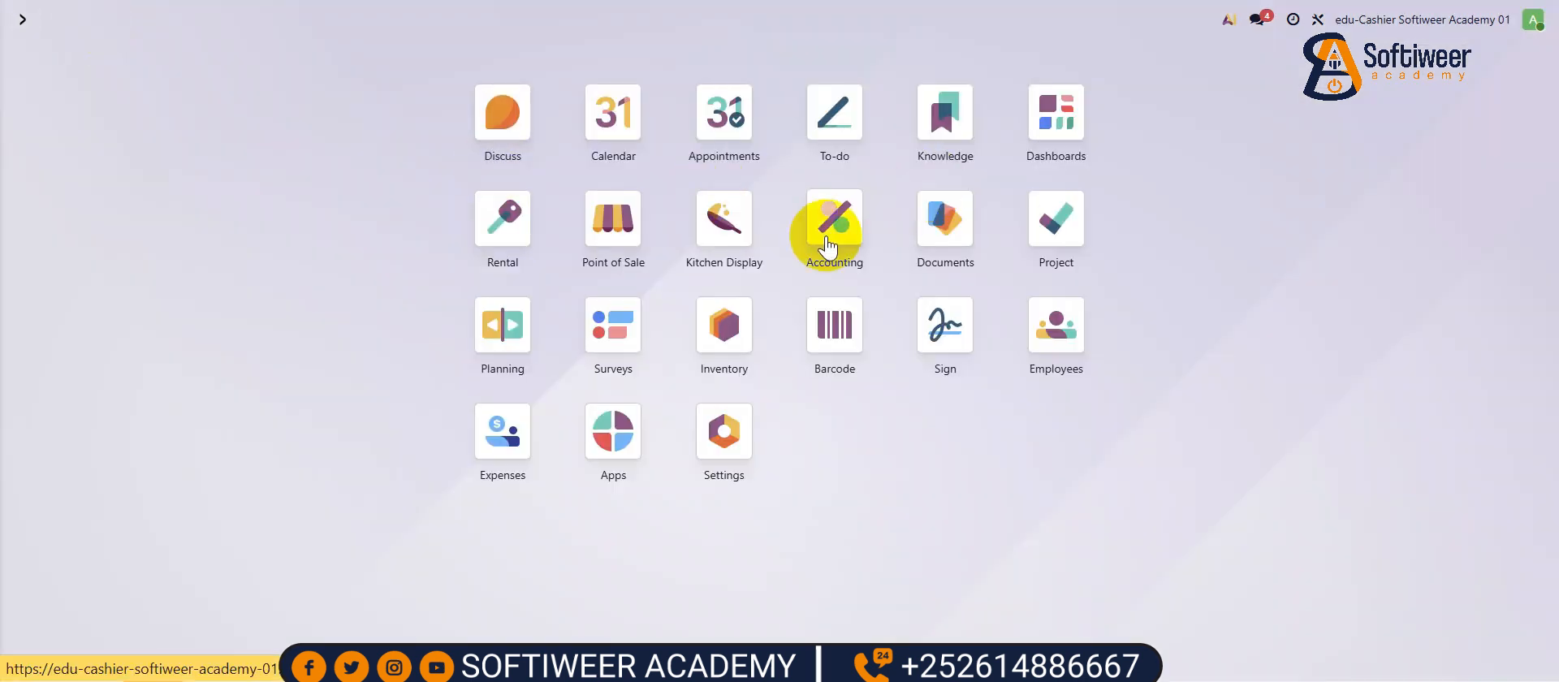
- In Accounting, view the customers list, then the customer payments list with one paid $4.00 payment
{"action": "left_click", "coordinate": [836, 230]}
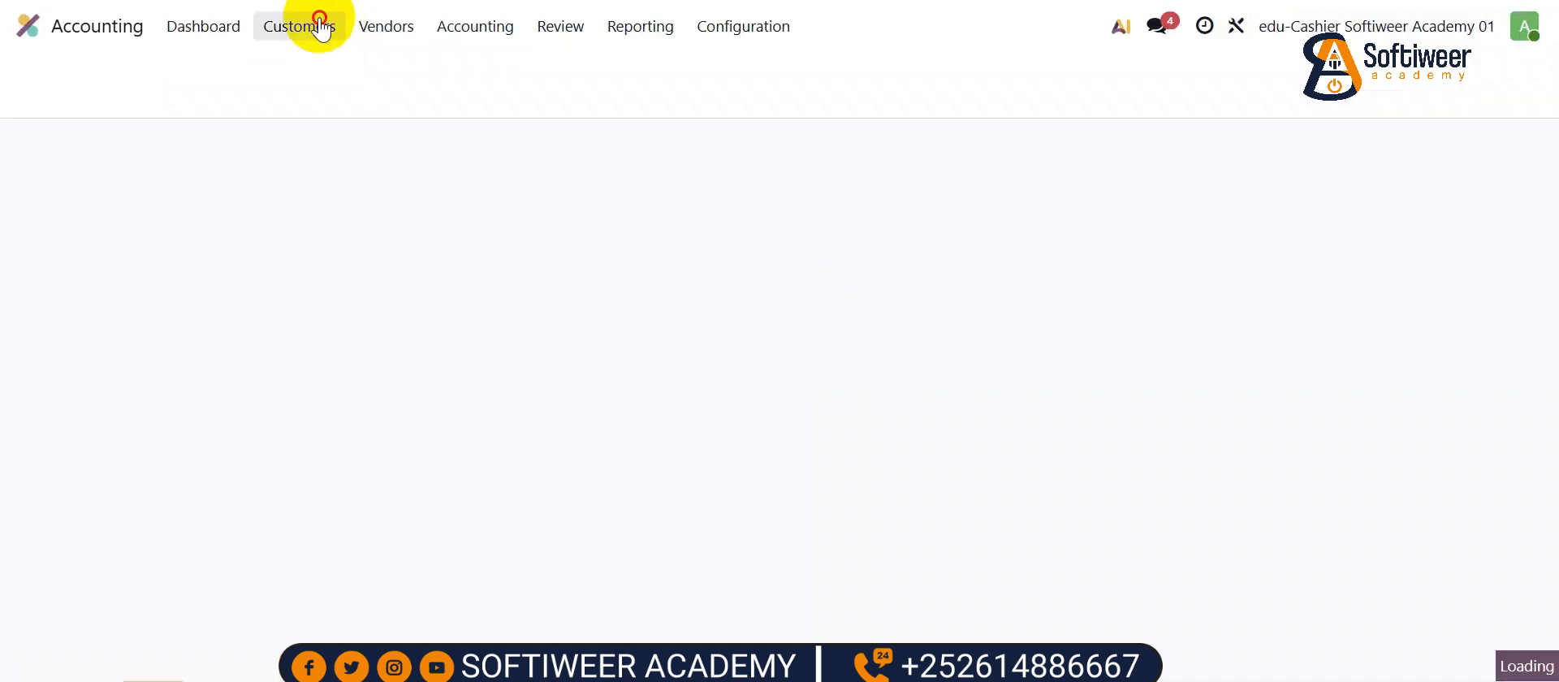
{"action": "left_click", "coordinate": [308, 26]}
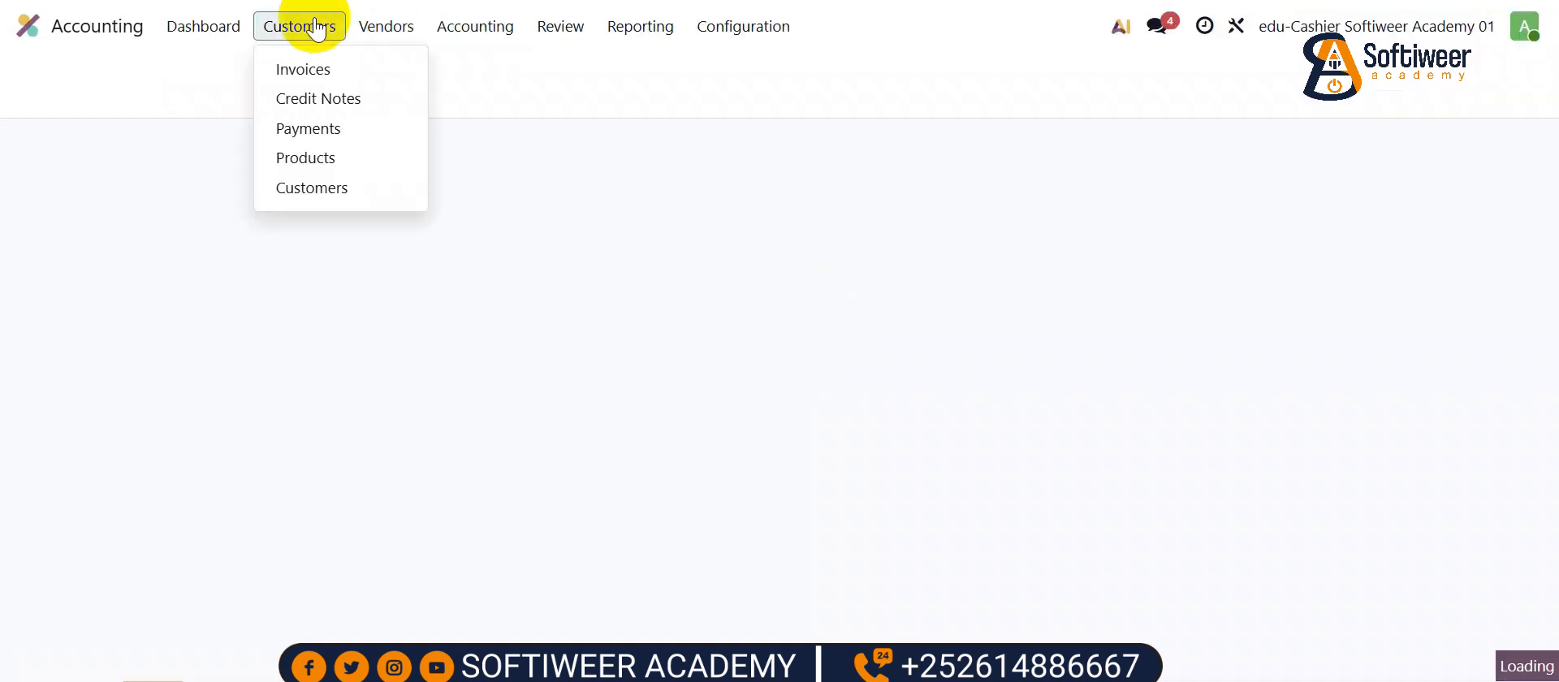
{"action": "left_click", "coordinate": [319, 188]}
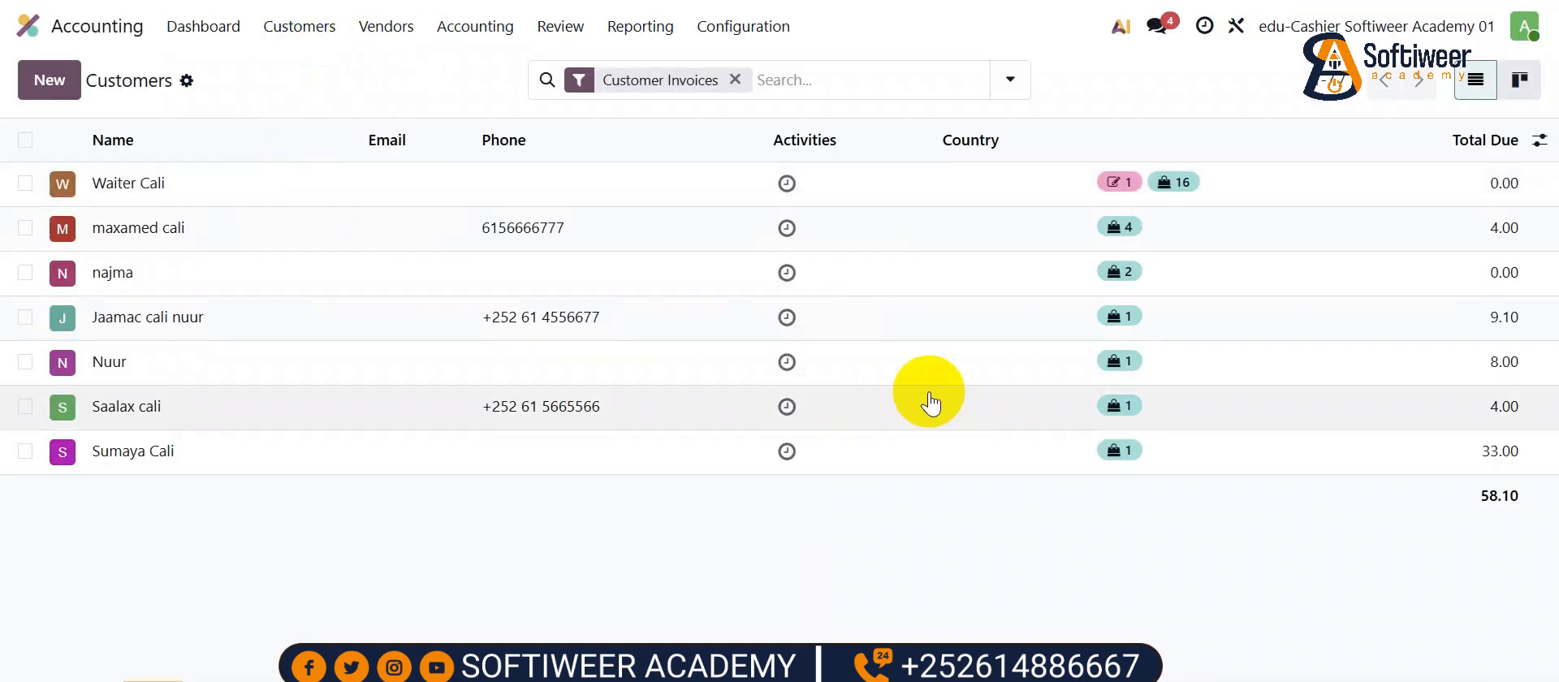
{"action": "left_click", "coordinate": [299, 26]}
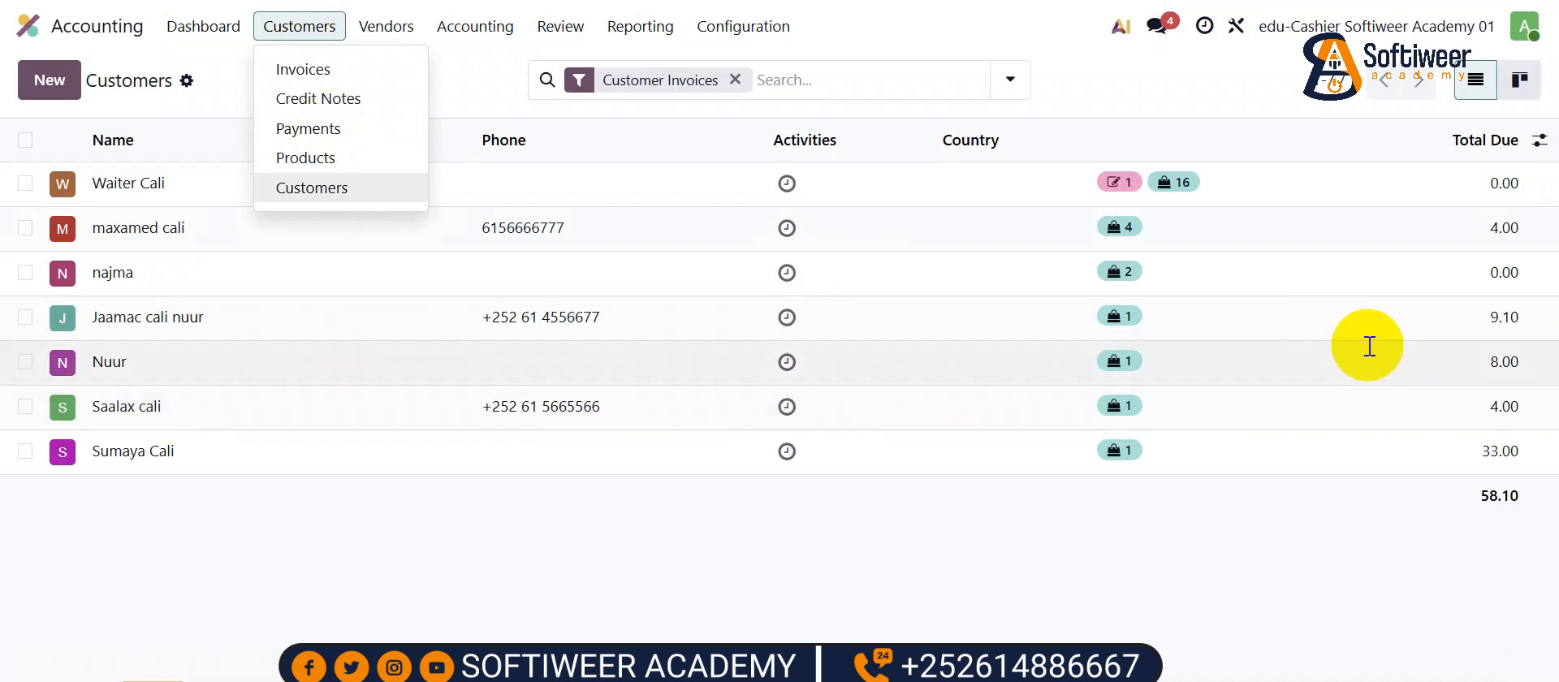
{"action": "left_click", "coordinate": [333, 130]}
{"action": "left_click", "coordinate": [51, 80]}
- Record a $4.00 customer payment in EVC PLUS with memo 'dayn hore oo lagulahaa' and confirm it
{"action": "left_click", "coordinate": [192, 321]}
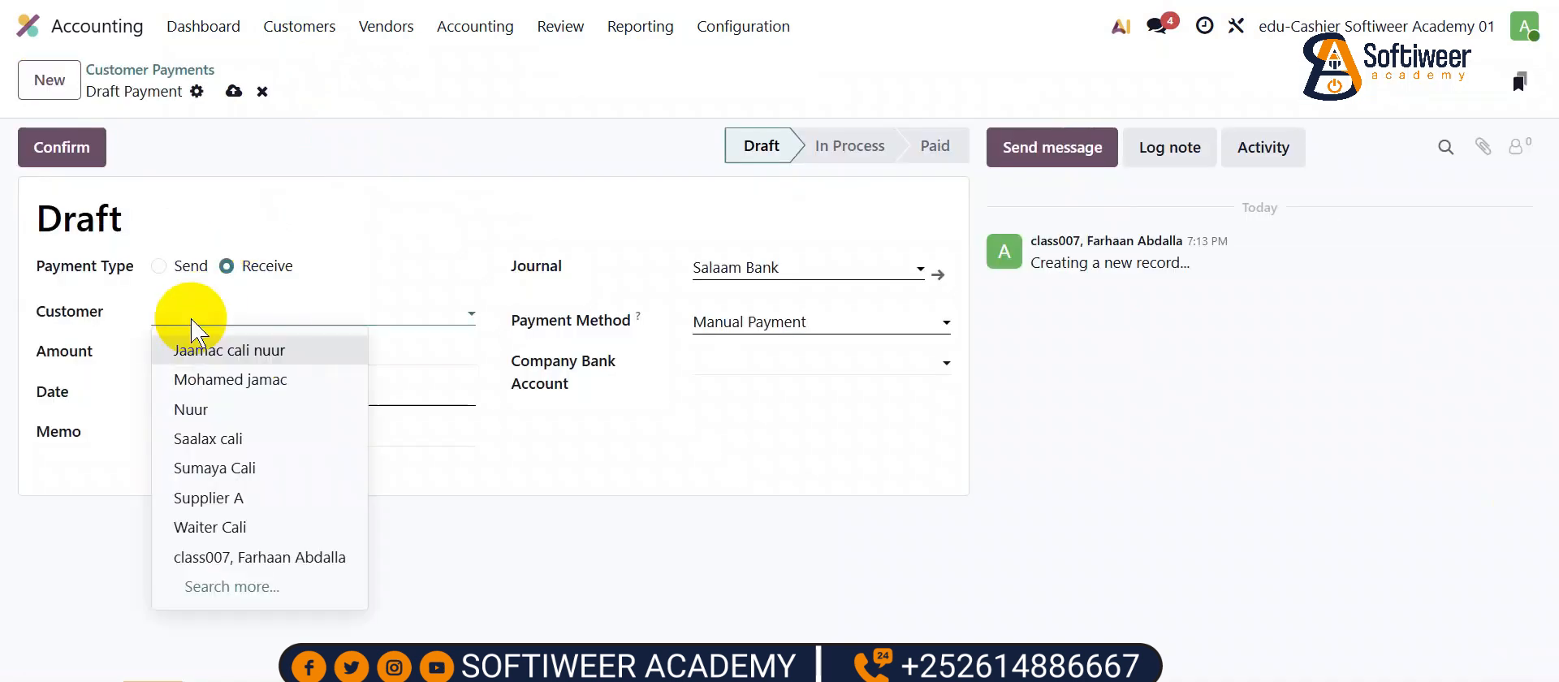
{"action": "left_click", "coordinate": [233, 437]}
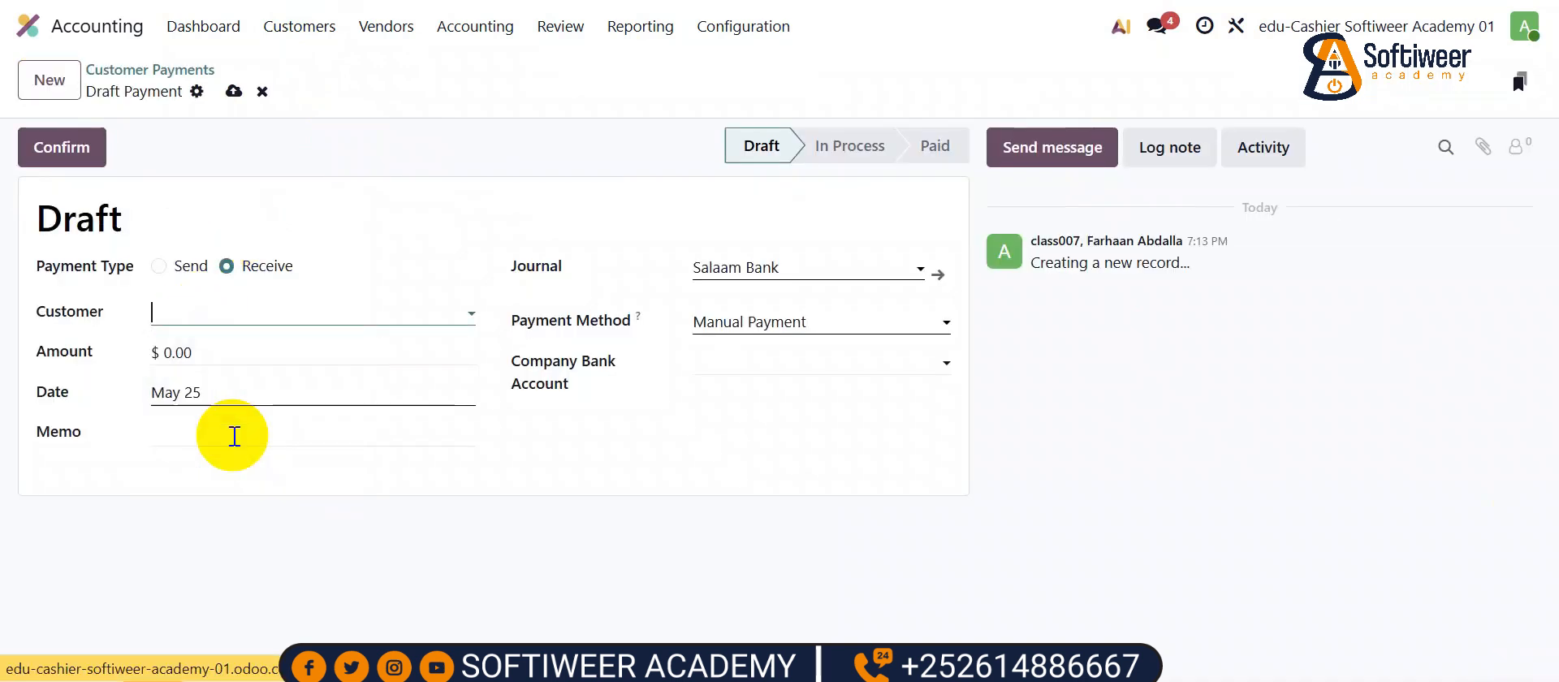
{"action": "left_click", "coordinate": [208, 368]}
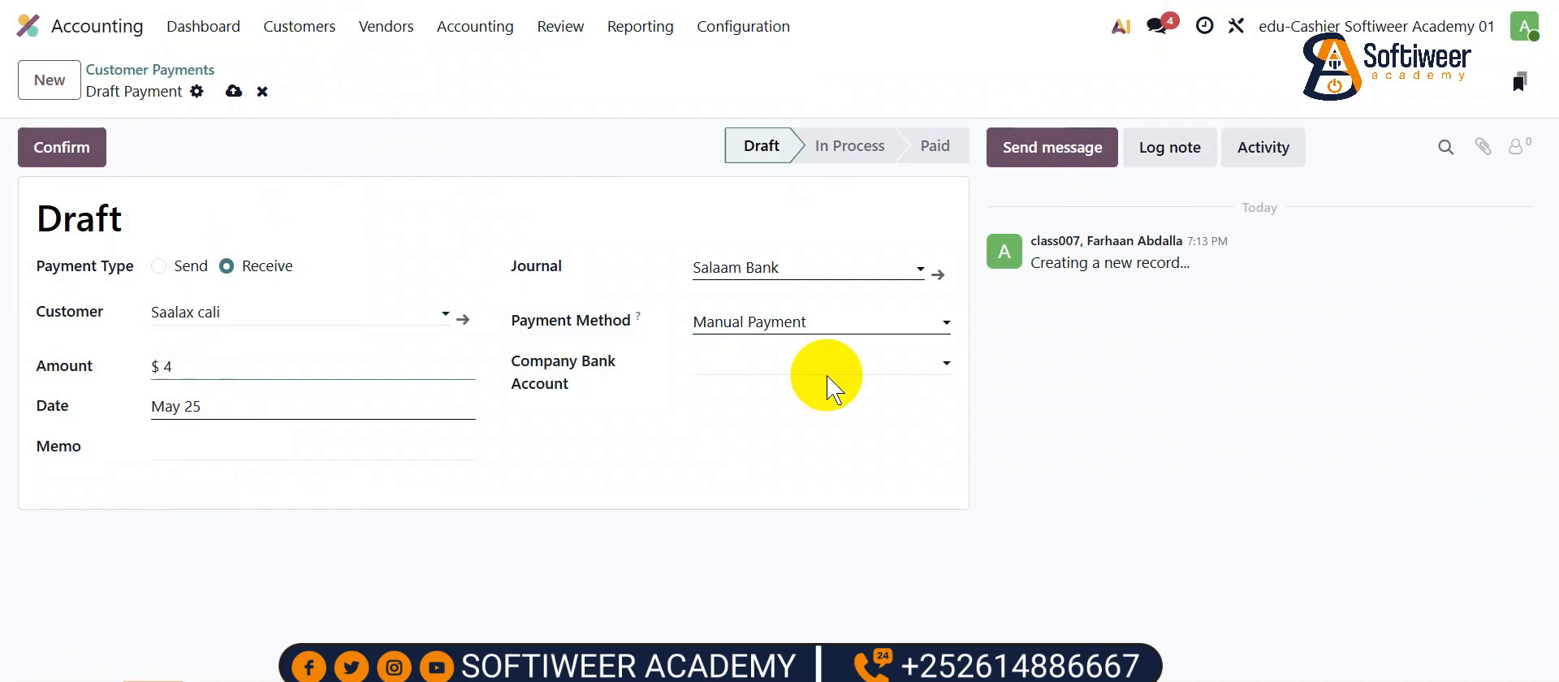
{"action": "left_click", "coordinate": [812, 270]}
{"action": "left_click", "coordinate": [756, 365]}
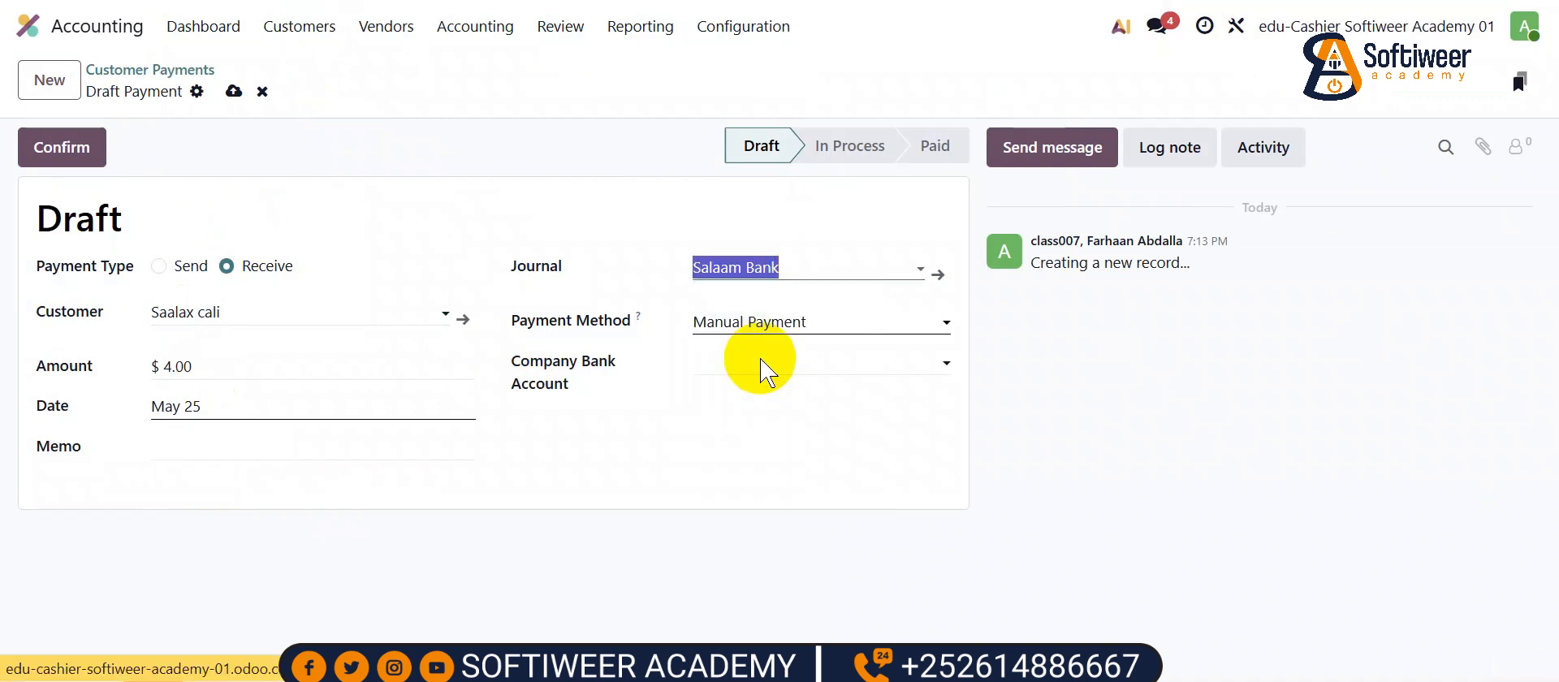
{"action": "left_click", "coordinate": [219, 457]}
{"action": "type", "text": "dayn hore oo lagu"}
{"action": "key", "text": "BackSpace"}
{"action": "type", "text": "lahaa"}
{"action": "left_click", "coordinate": [71, 151]}
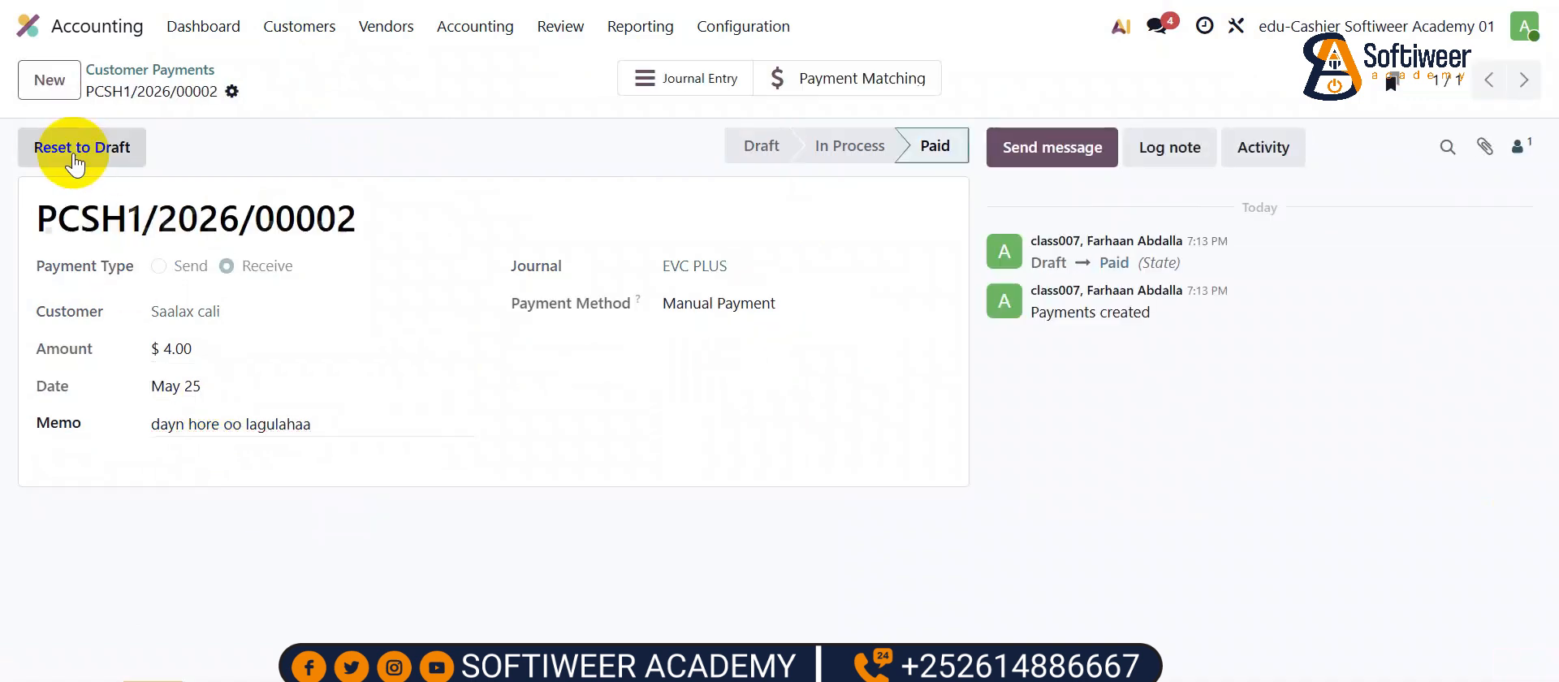
{"action": "left_click", "coordinate": [285, 27]}
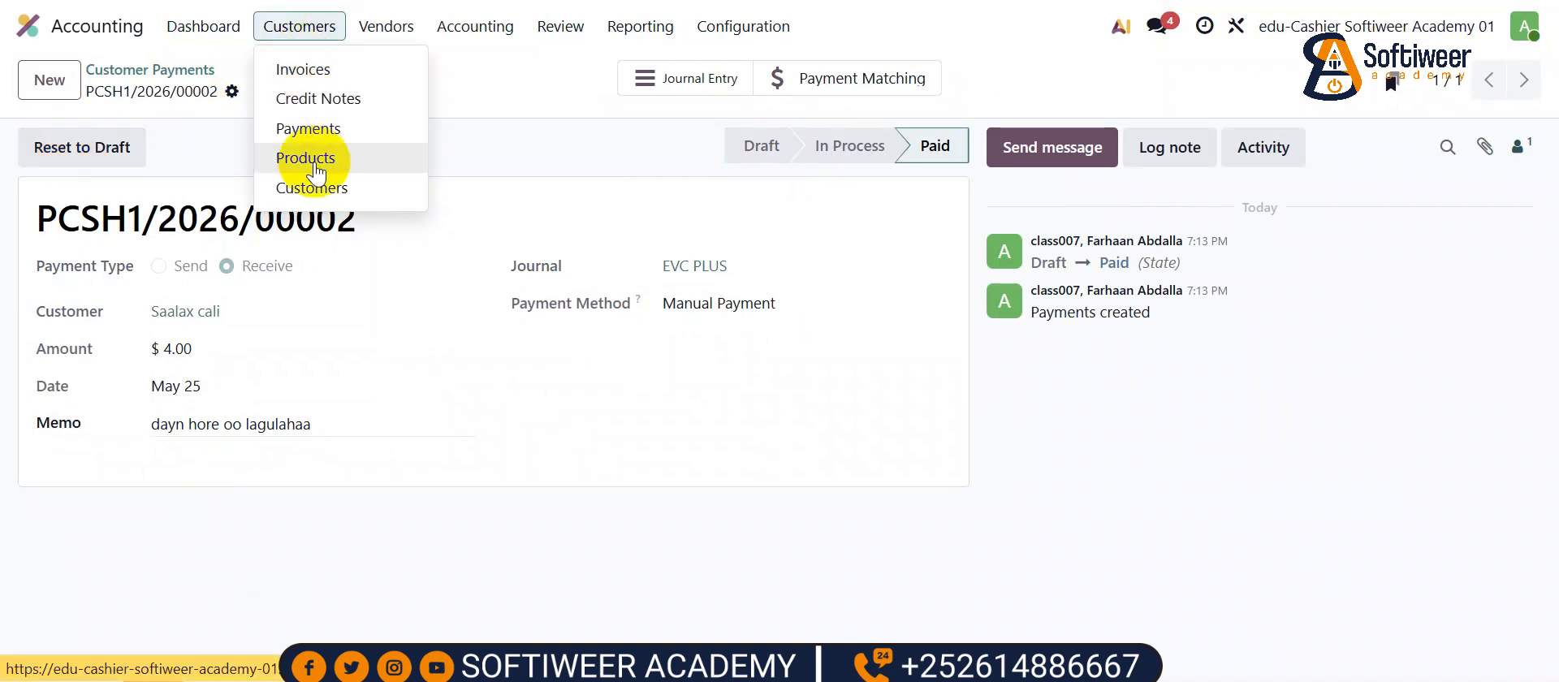
- Check customer balances, then expand Bank and Cash (20.50) and Receivables (54.10) on the Balance Sheet
{"action": "left_click", "coordinate": [328, 190]}
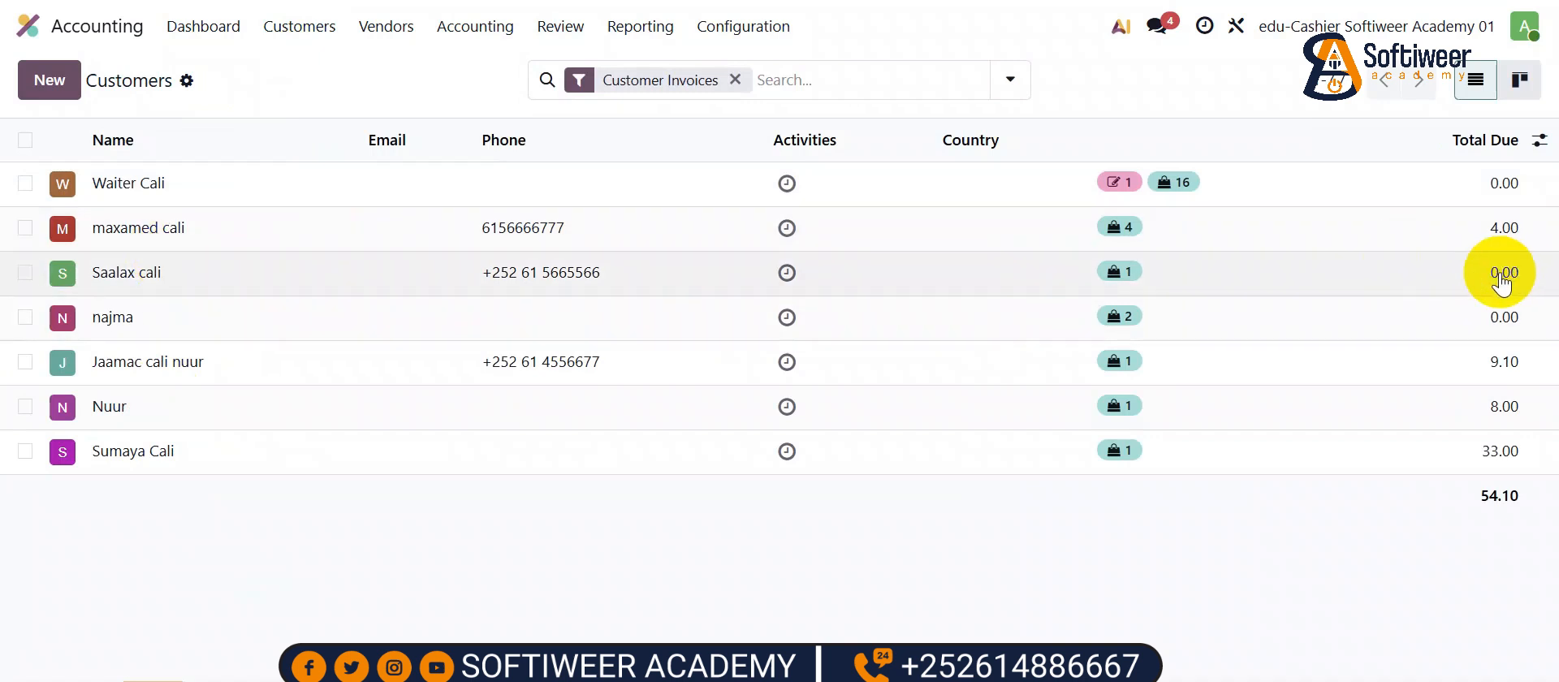
{"action": "left_click", "coordinate": [637, 27]}
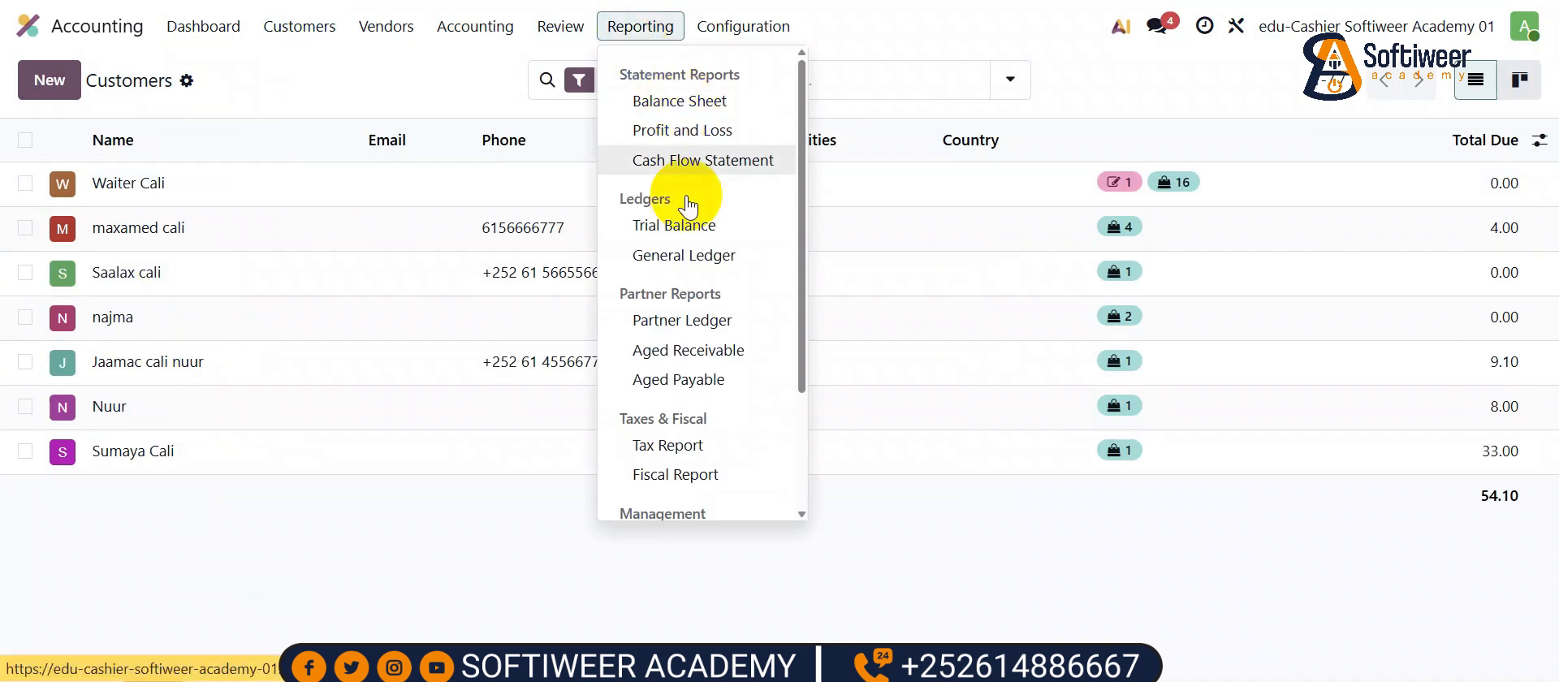
{"action": "left_click", "coordinate": [679, 100]}
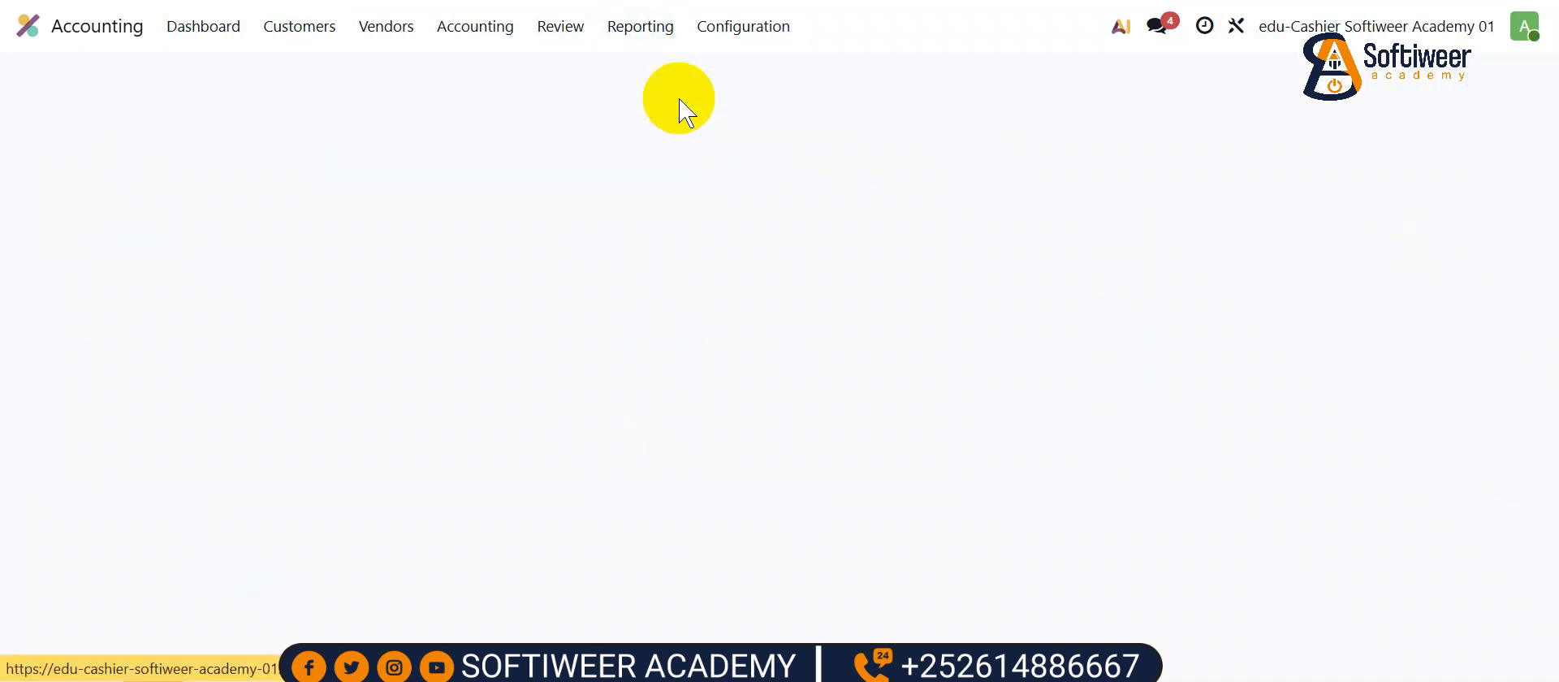
{"action": "left_click", "coordinate": [390, 332]}
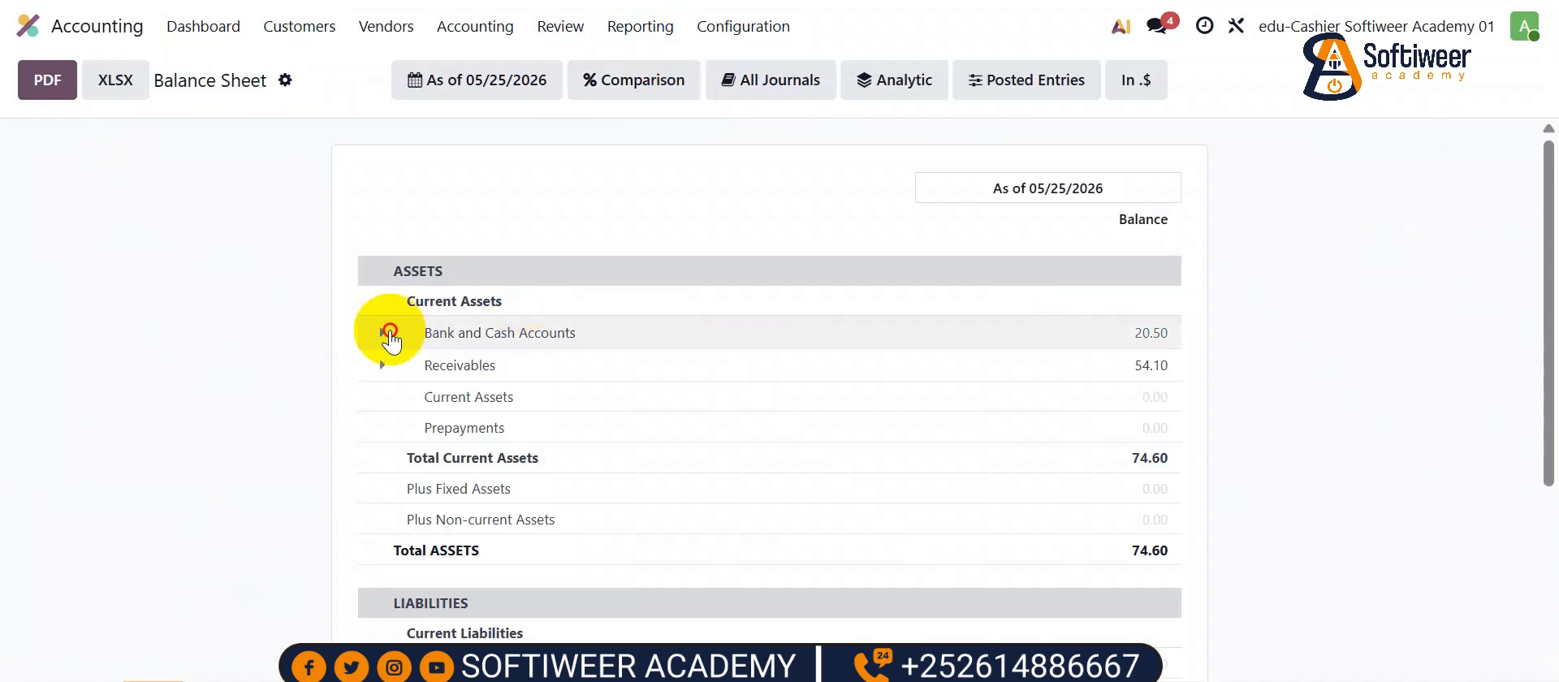
{"action": "left_click", "coordinate": [390, 494]}
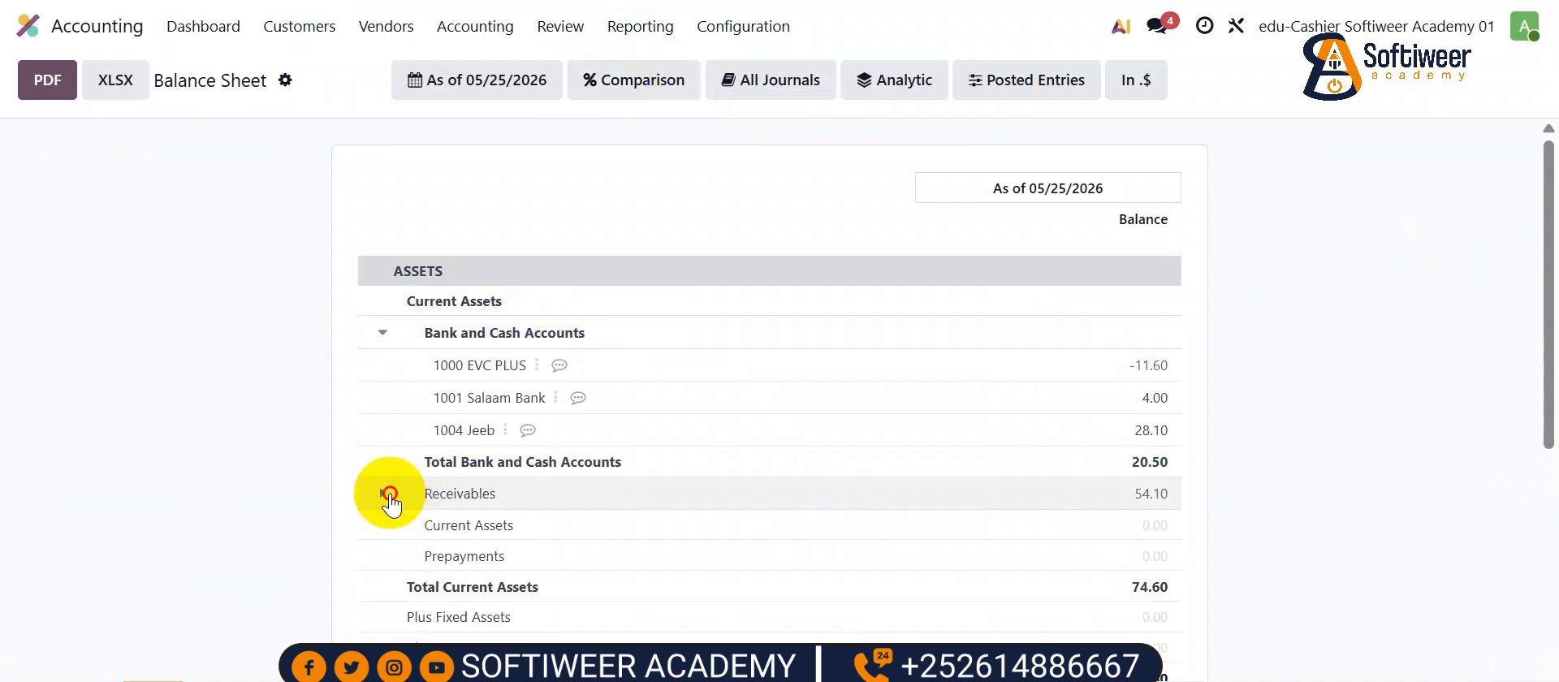
{"action": "scroll", "coordinate": [536, 544], "scroll_direction": "down", "scroll_amount": 3}
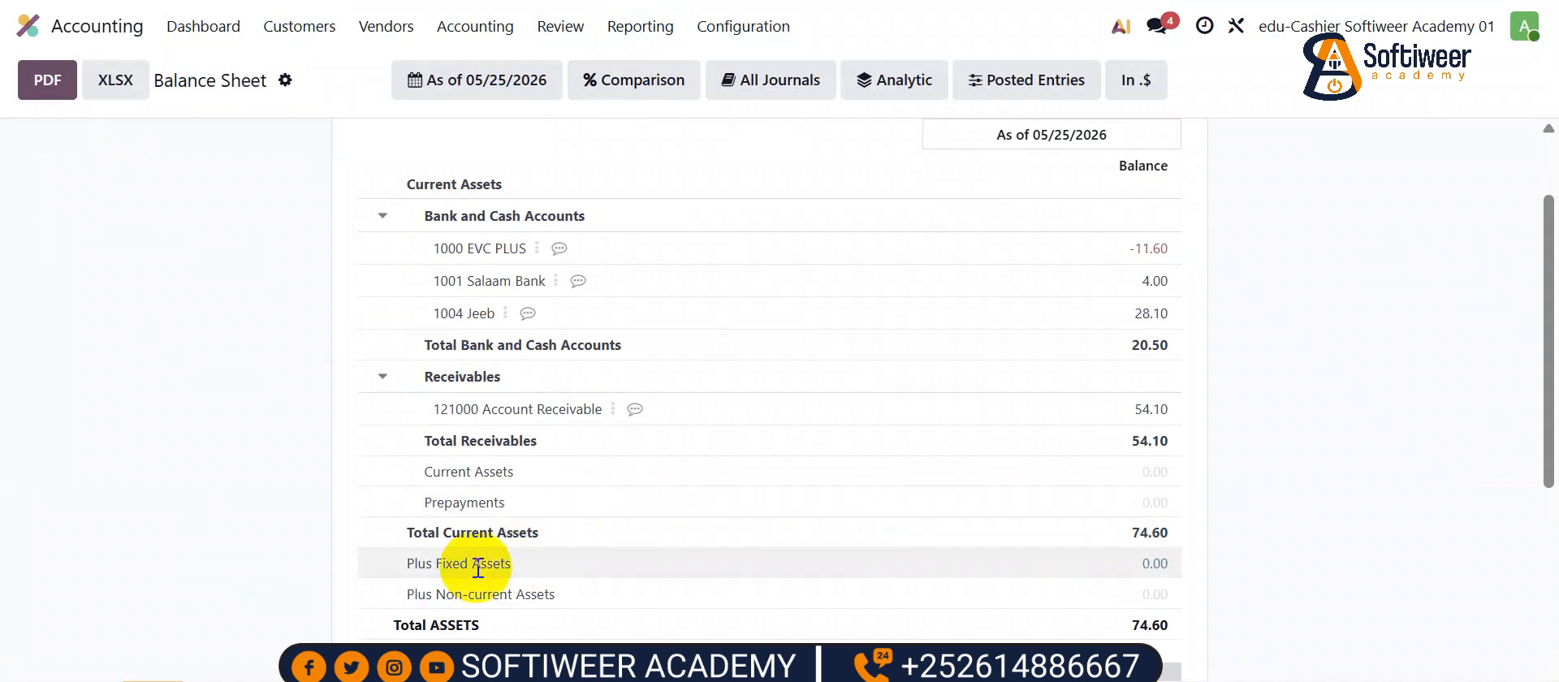
{"action": "scroll", "coordinate": [539, 445], "scroll_direction": "up", "scroll_amount": 3}
- Open Profit and Loss and expand Revenue (174.60) and Less Costs of Revenue (250.00) into accounts
{"action": "left_click", "coordinate": [626, 30]}
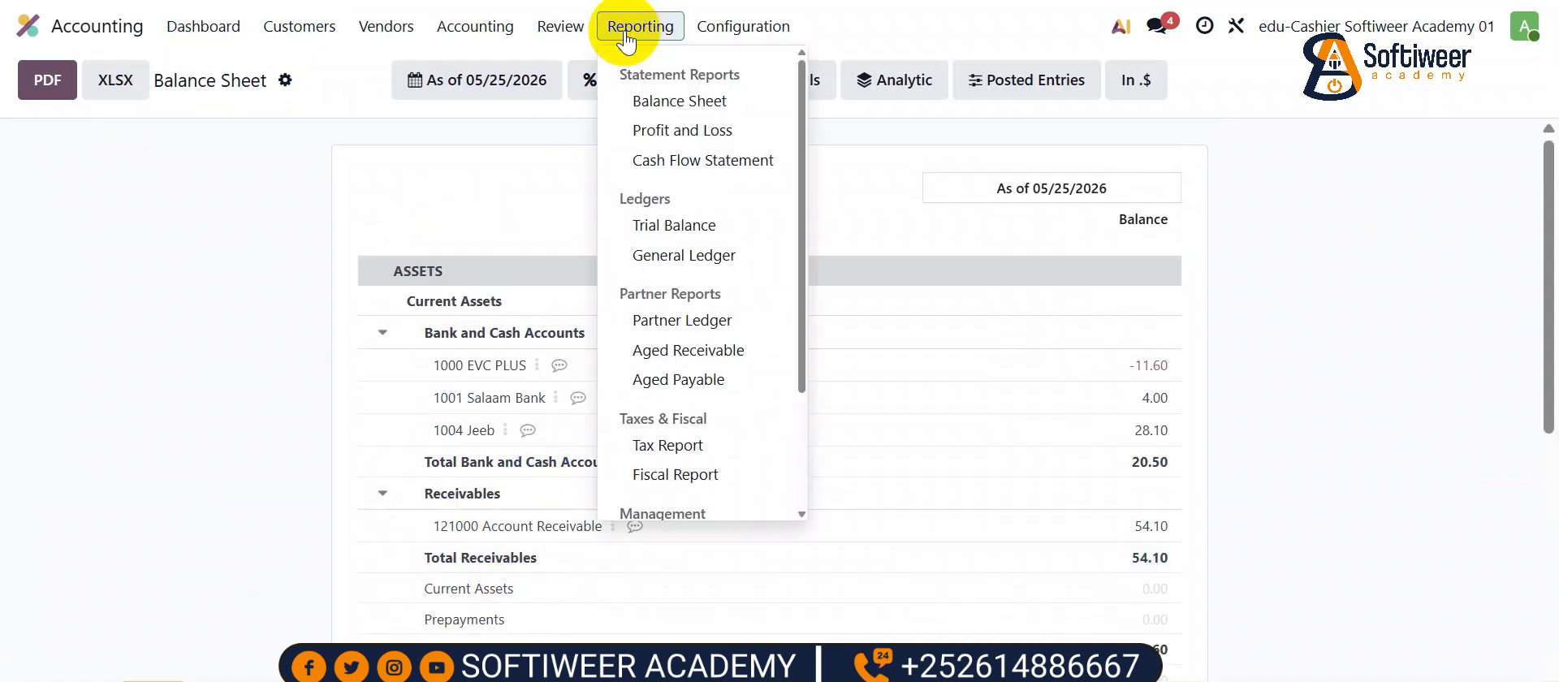
{"action": "left_click", "coordinate": [673, 130]}
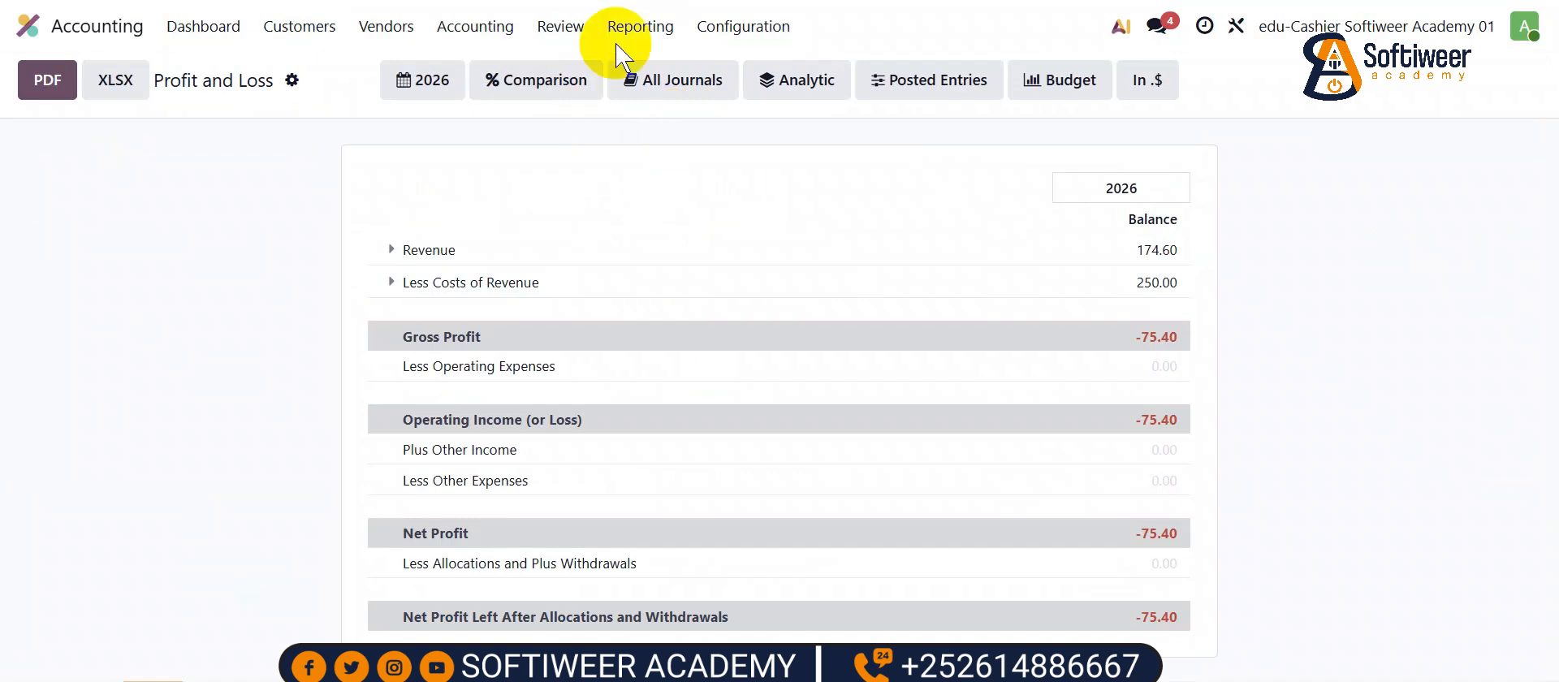
{"action": "left_click", "coordinate": [439, 250]}
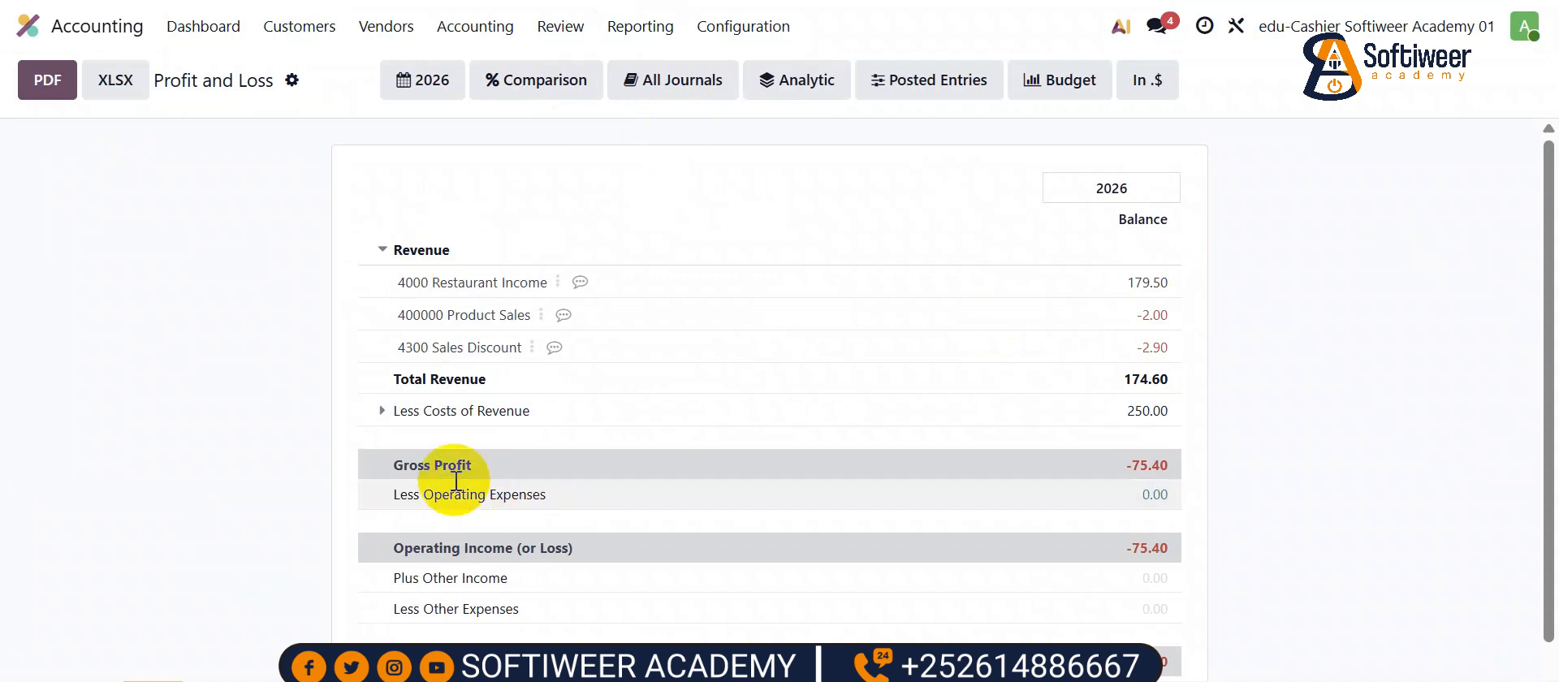
{"action": "scroll", "coordinate": [477, 486], "scroll_direction": "down", "scroll_amount": 1}
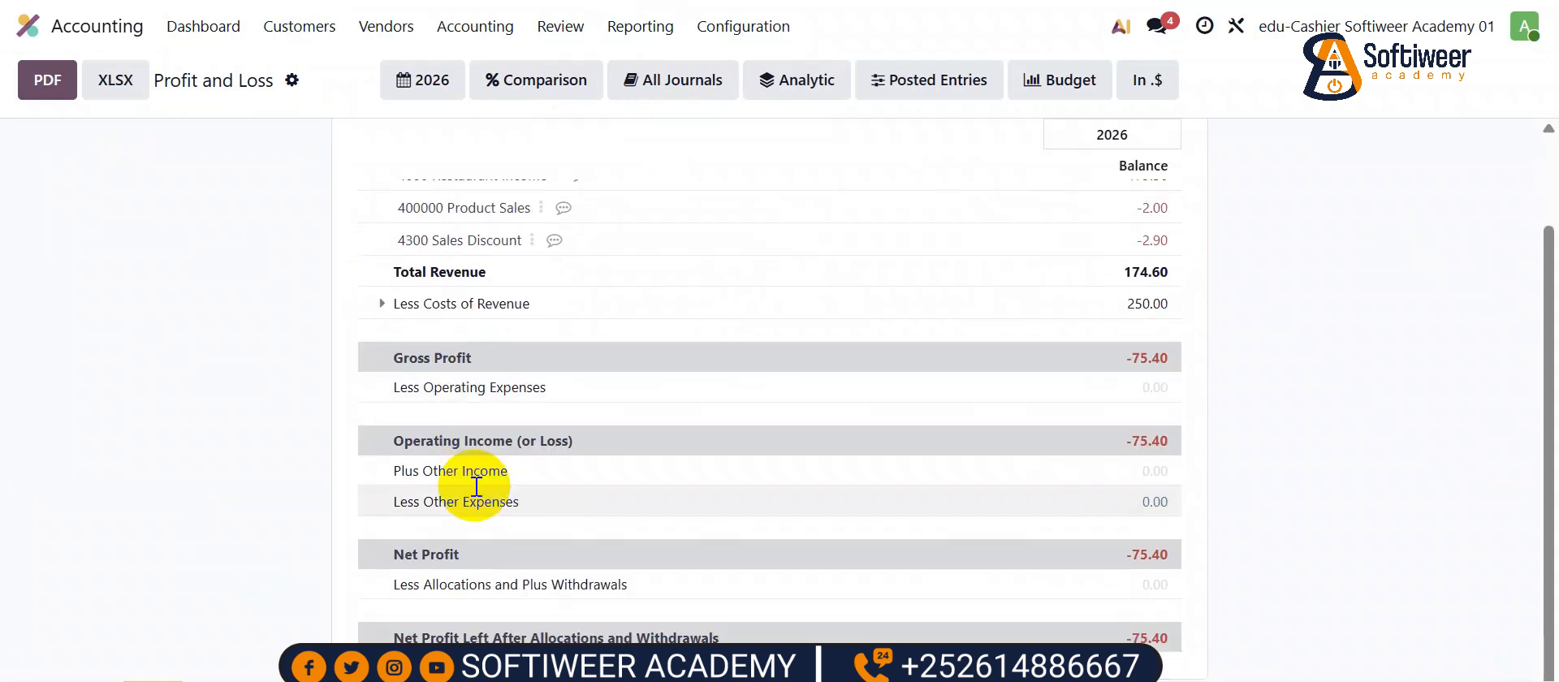
{"action": "left_click", "coordinate": [389, 302]}
{"action": "scroll", "coordinate": [771, 373], "scroll_direction": "down", "scroll_amount": 1}
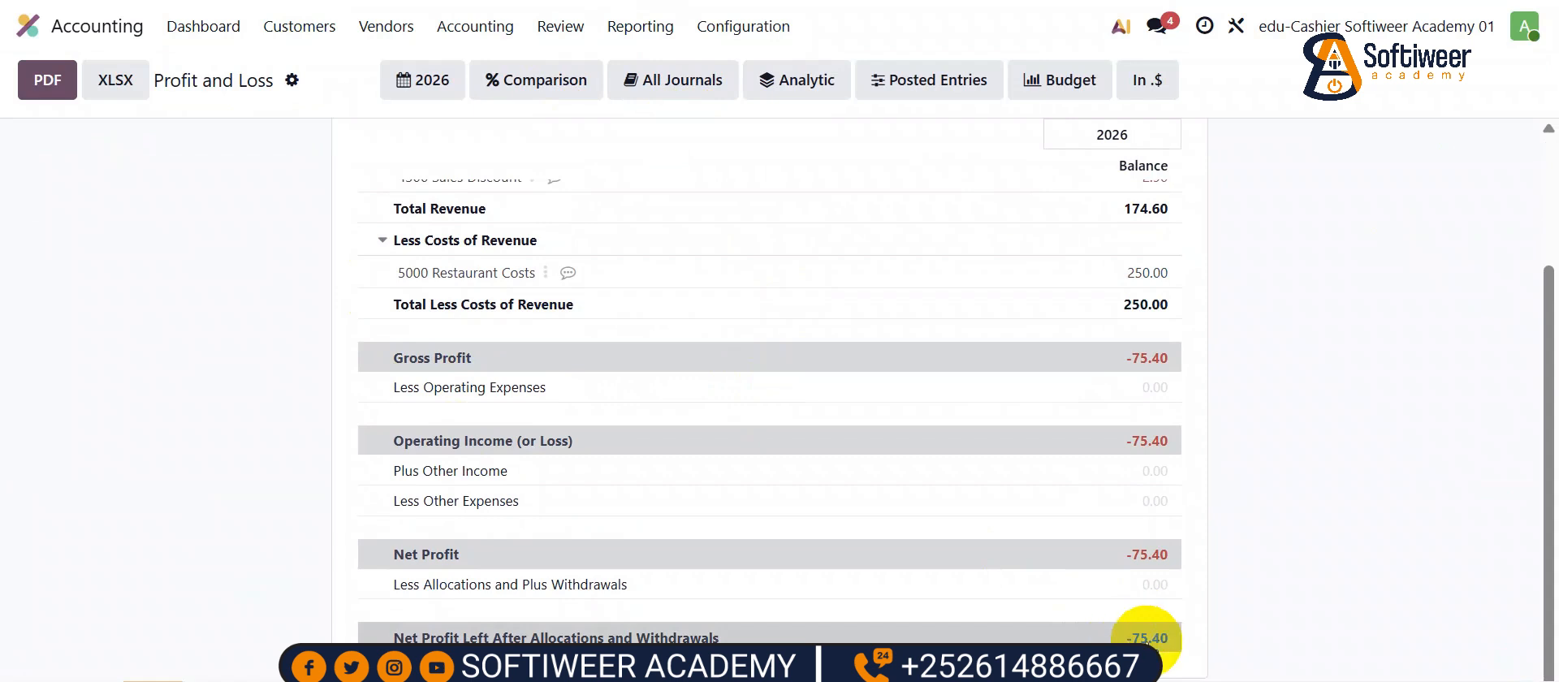
{"action": "scroll", "coordinate": [1099, 509], "scroll_direction": "up", "scroll_amount": 3}
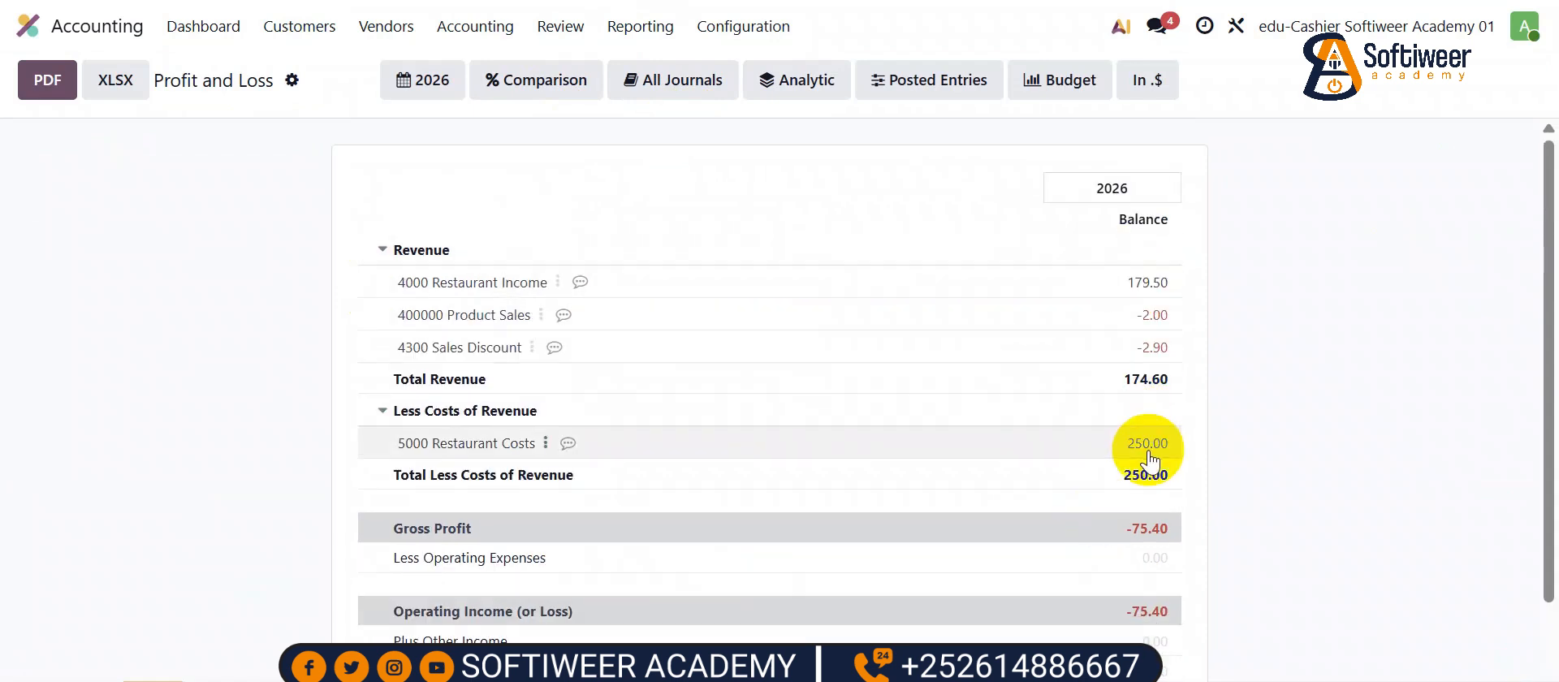
{"action": "left_click", "coordinate": [641, 26]}
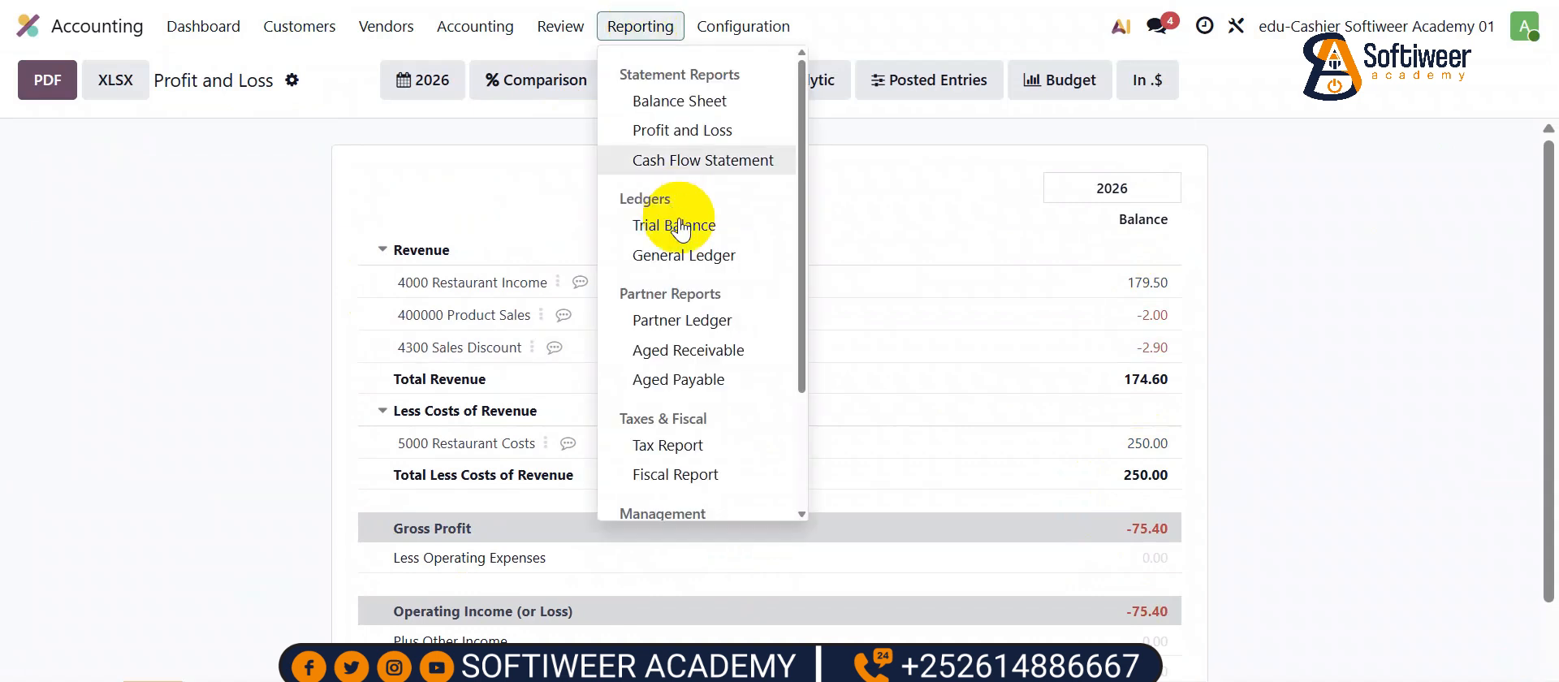
- Review Trial Balance, Aged Receivable (54.10) and Aged Payable (150.00), then return to the home grid
{"action": "left_click", "coordinate": [684, 223]}
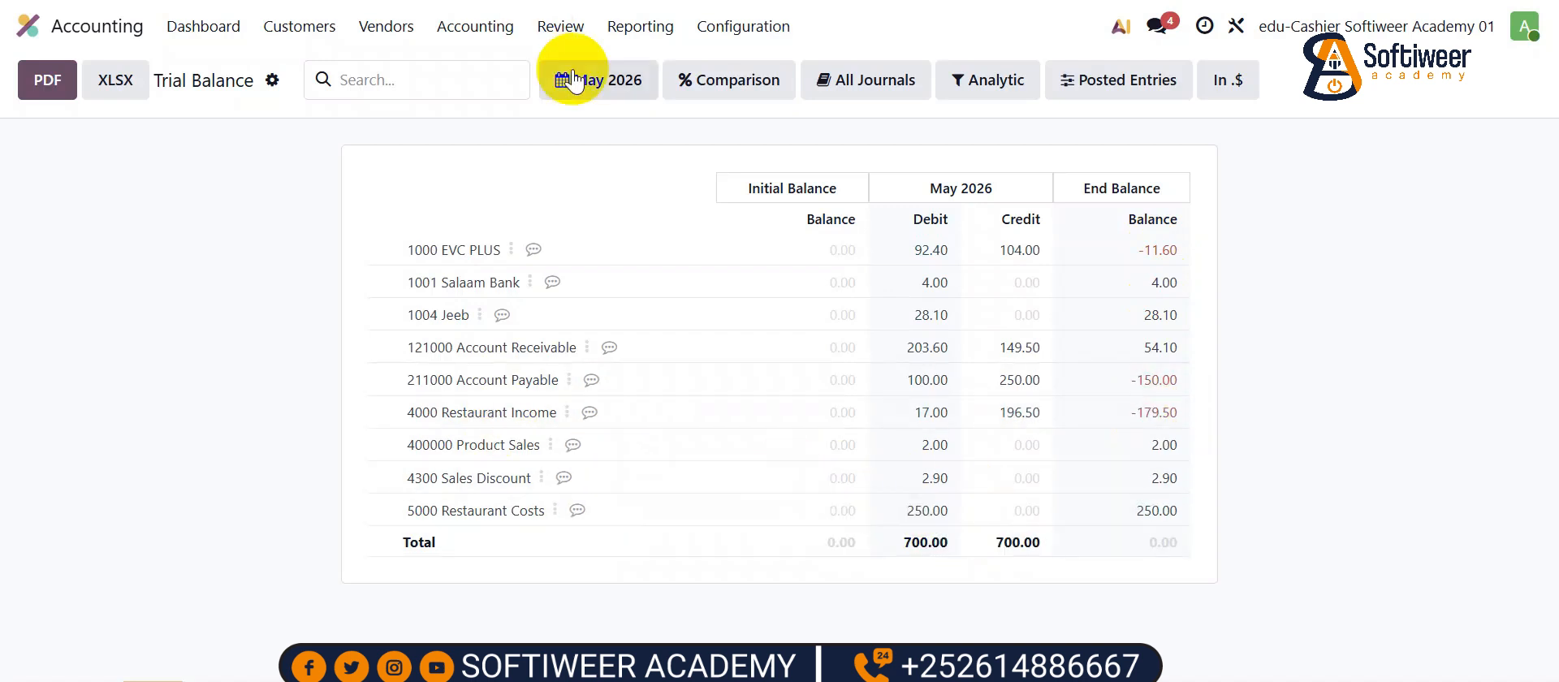
{"action": "left_click", "coordinate": [639, 26]}
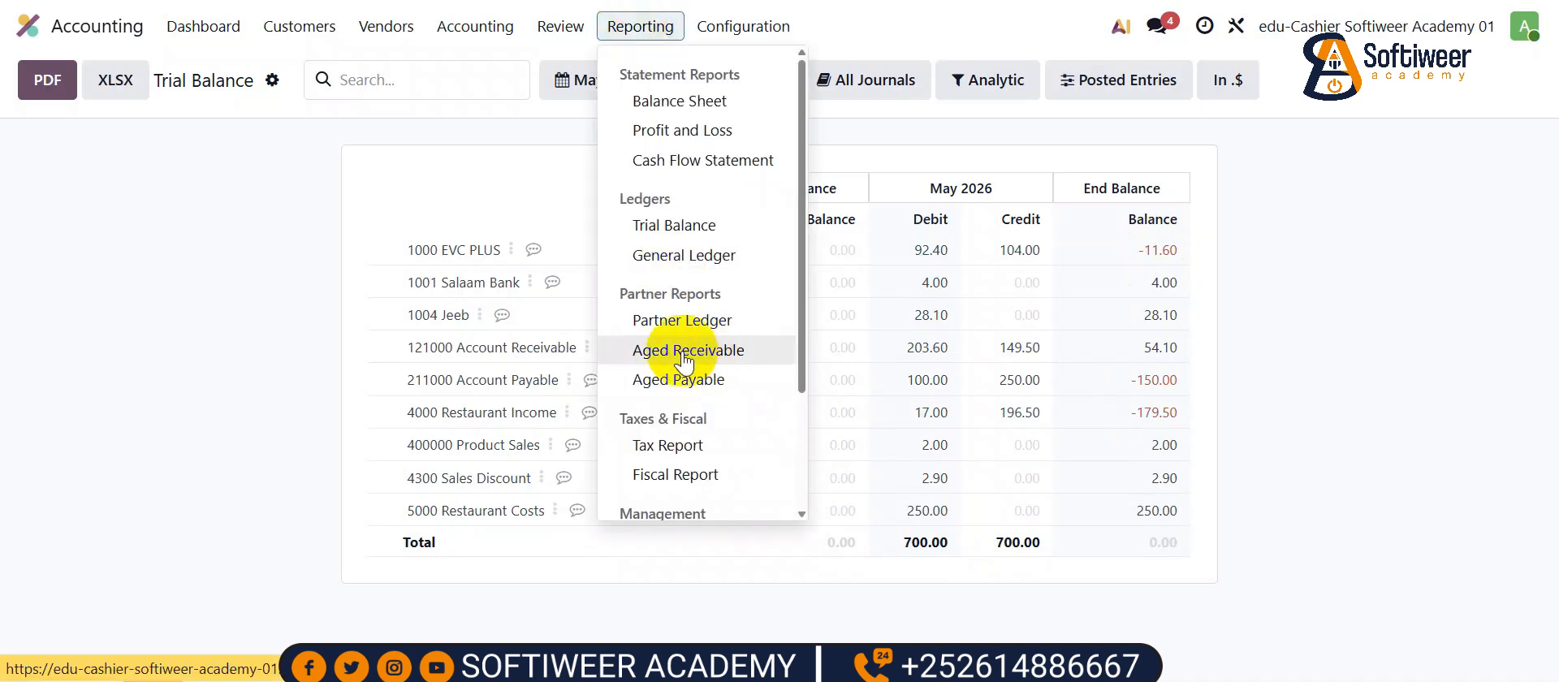
{"action": "left_click", "coordinate": [682, 351]}
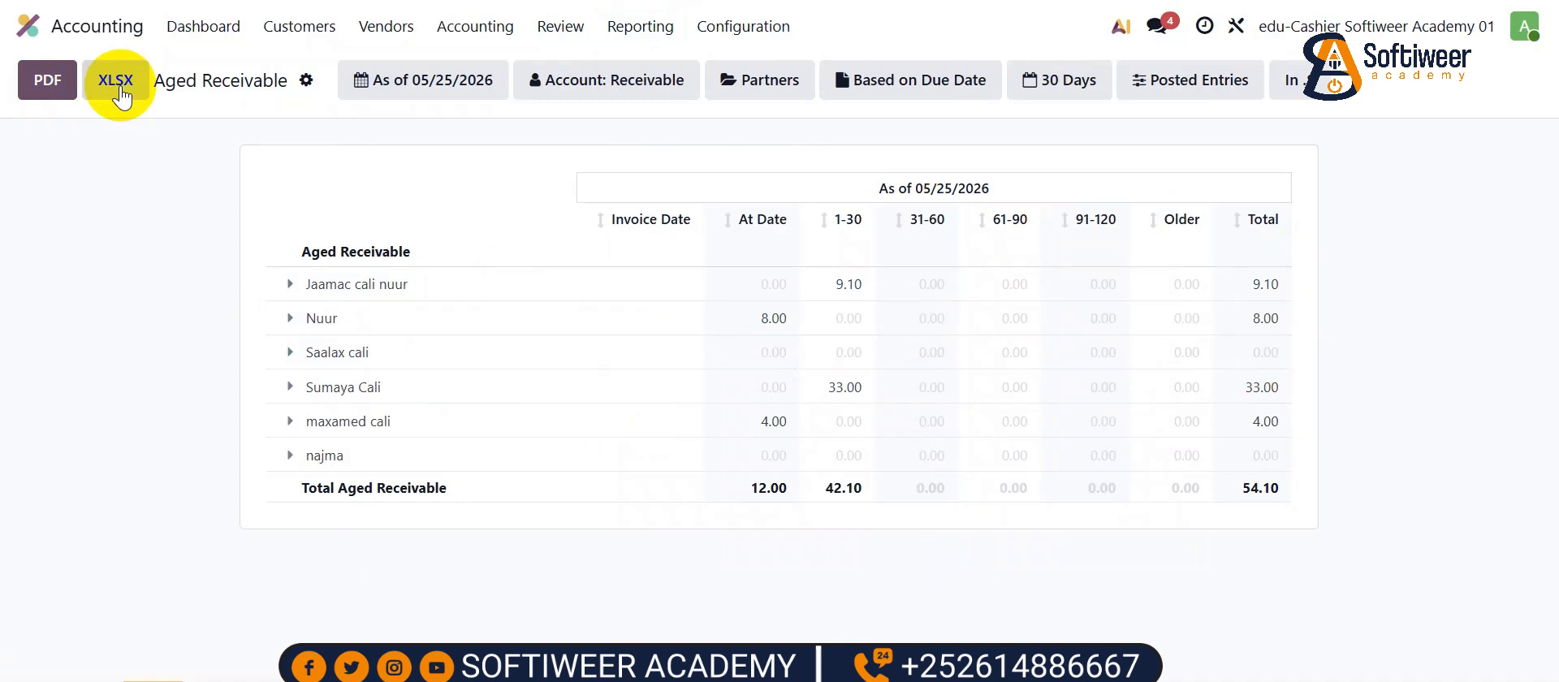
{"action": "left_click", "coordinate": [638, 26]}
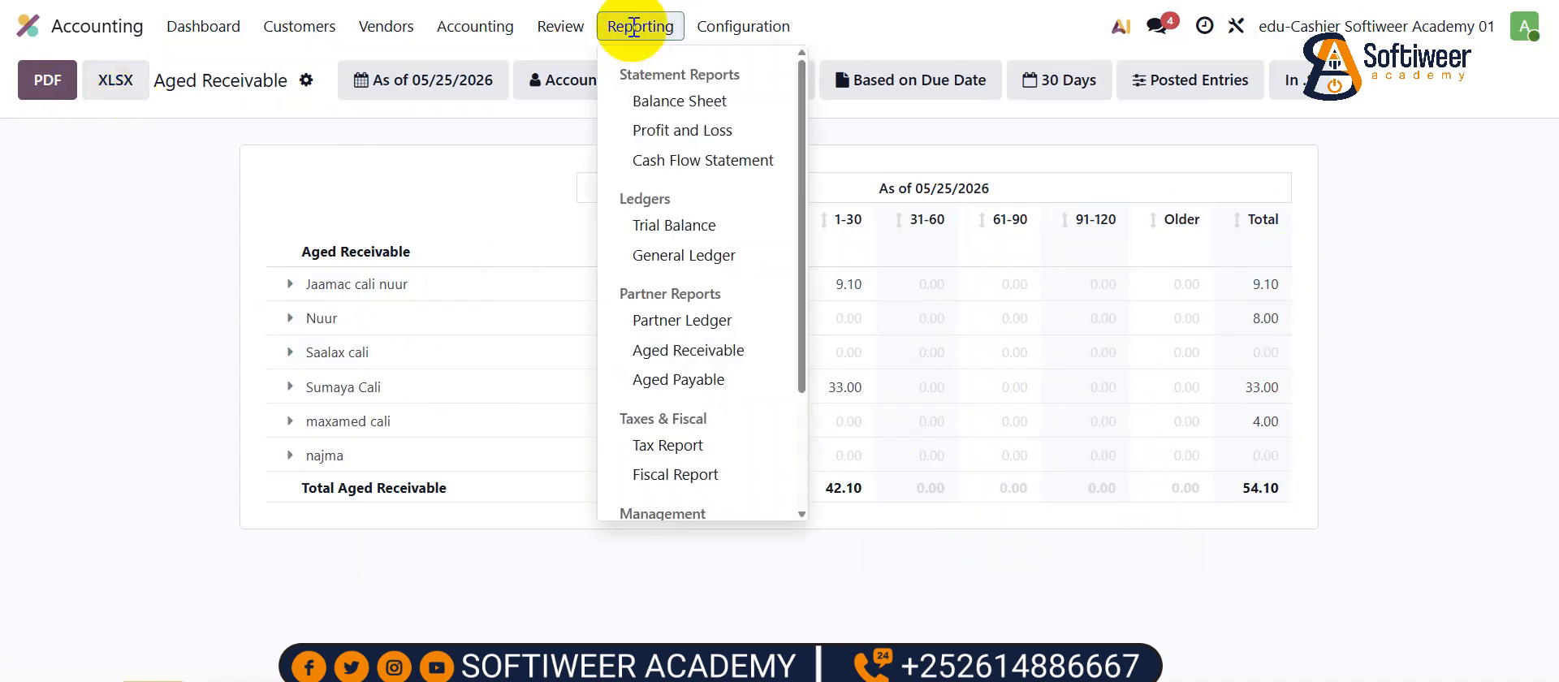
{"action": "left_click", "coordinate": [703, 387]}
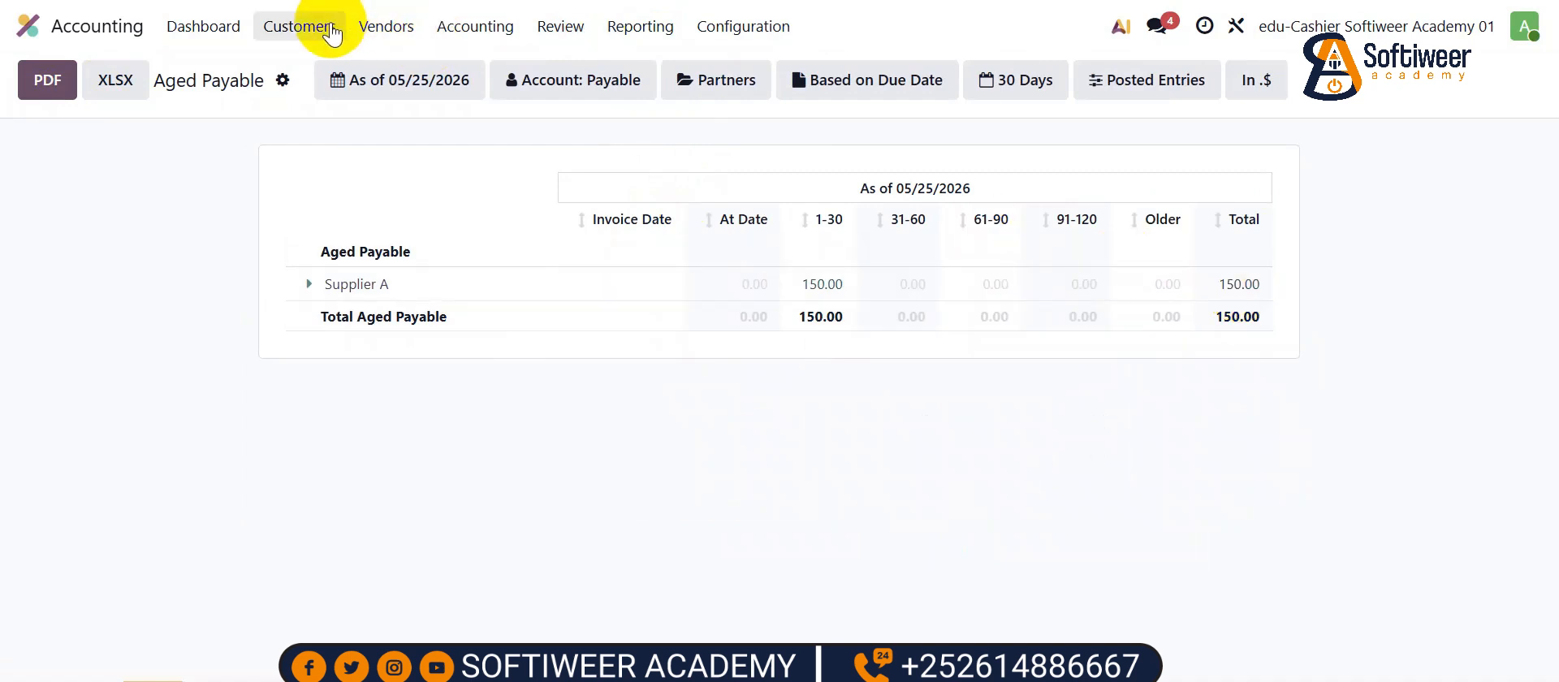
{"action": "left_click", "coordinate": [30, 26]}
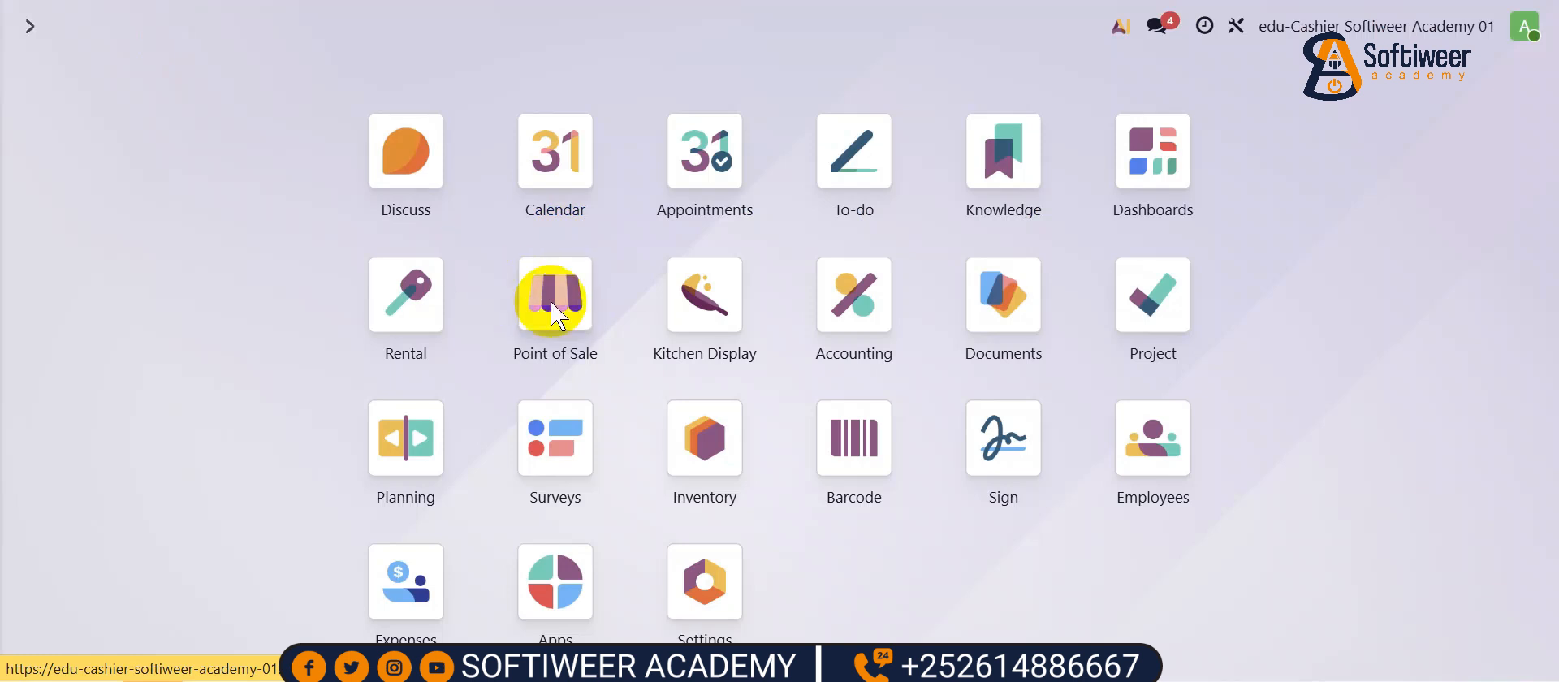
- Open the Point of Sale orders analysis as a pivot table
{"action": "left_click", "coordinate": [553, 299]}
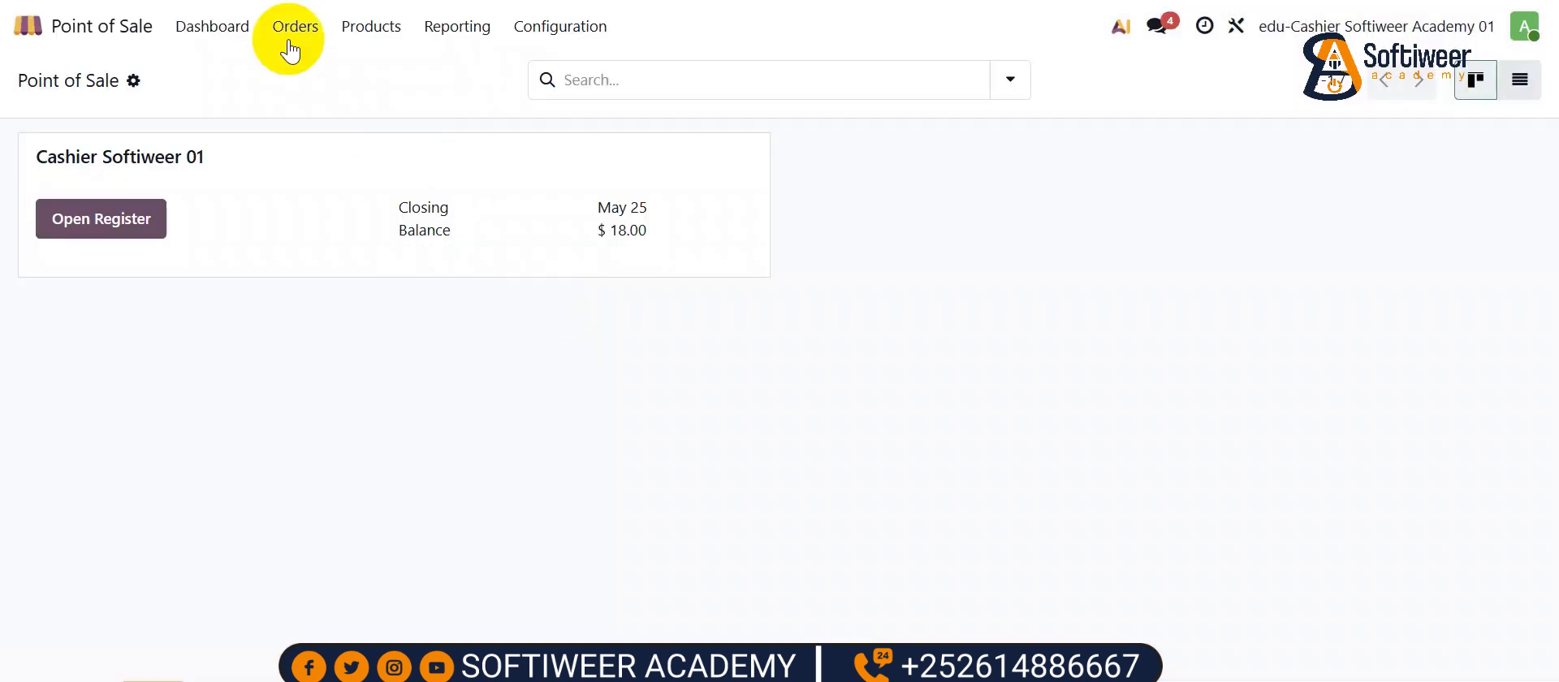
{"action": "left_click", "coordinate": [464, 30]}
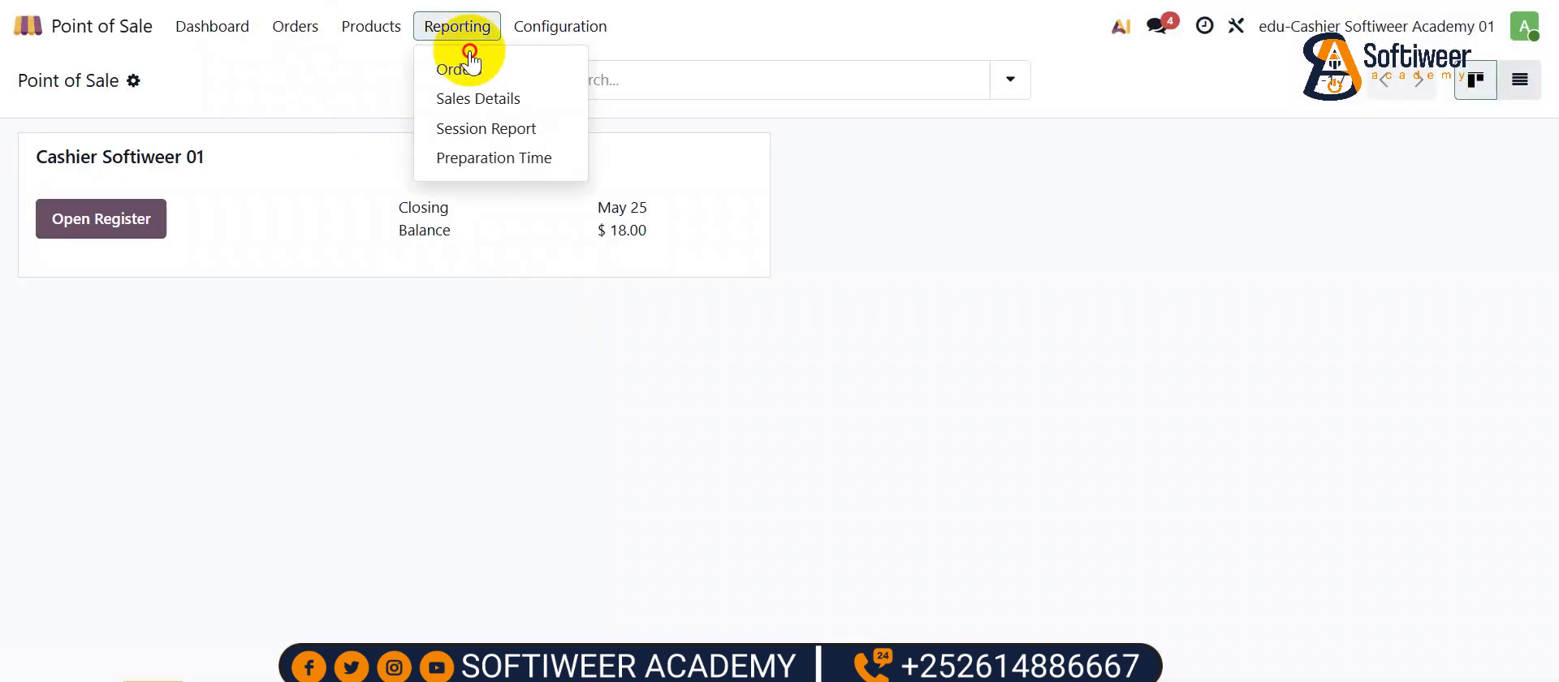
{"action": "left_click", "coordinate": [469, 60]}
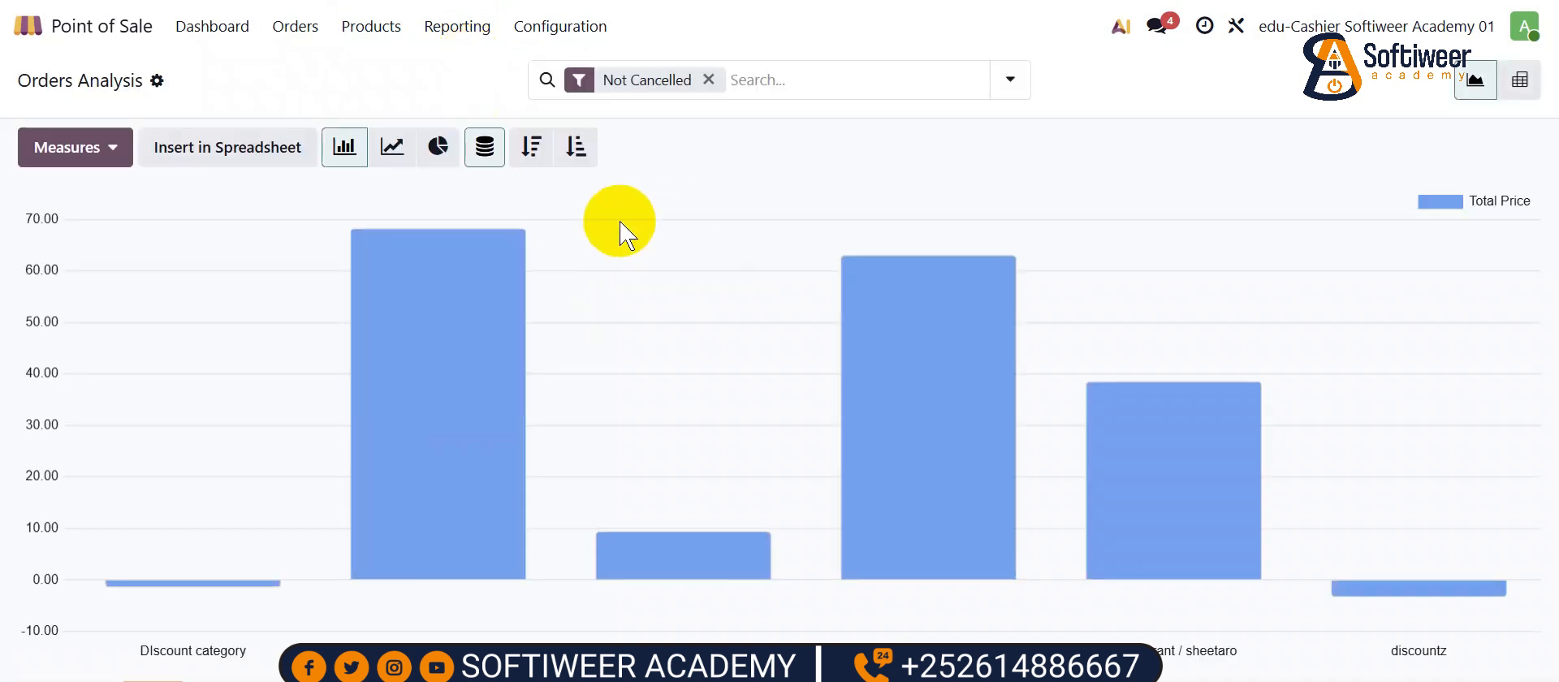
{"action": "left_click", "coordinate": [1520, 80]}
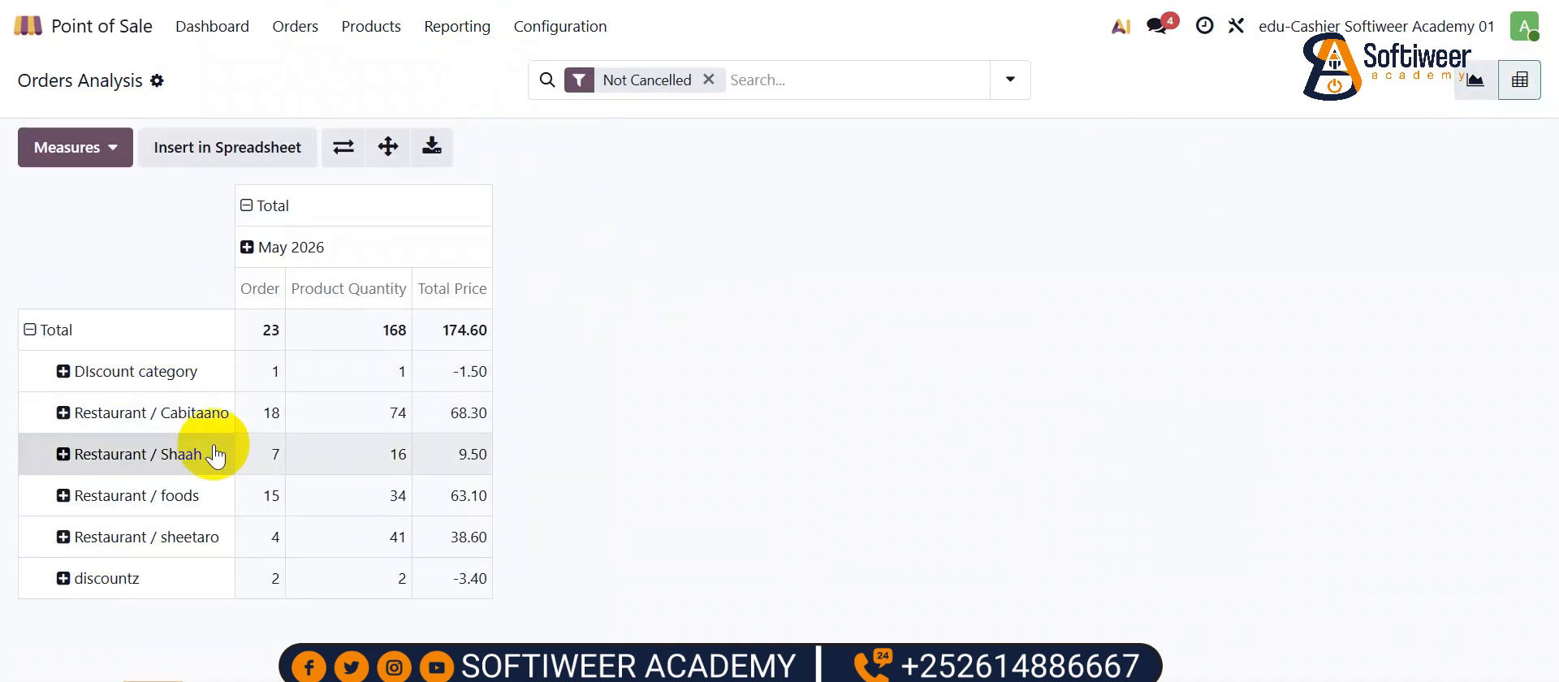
- Add the Margin, Sale Line Count, Subtotal w/o discount and Total Discount measures to the pivot
{"action": "left_click", "coordinate": [68, 147]}
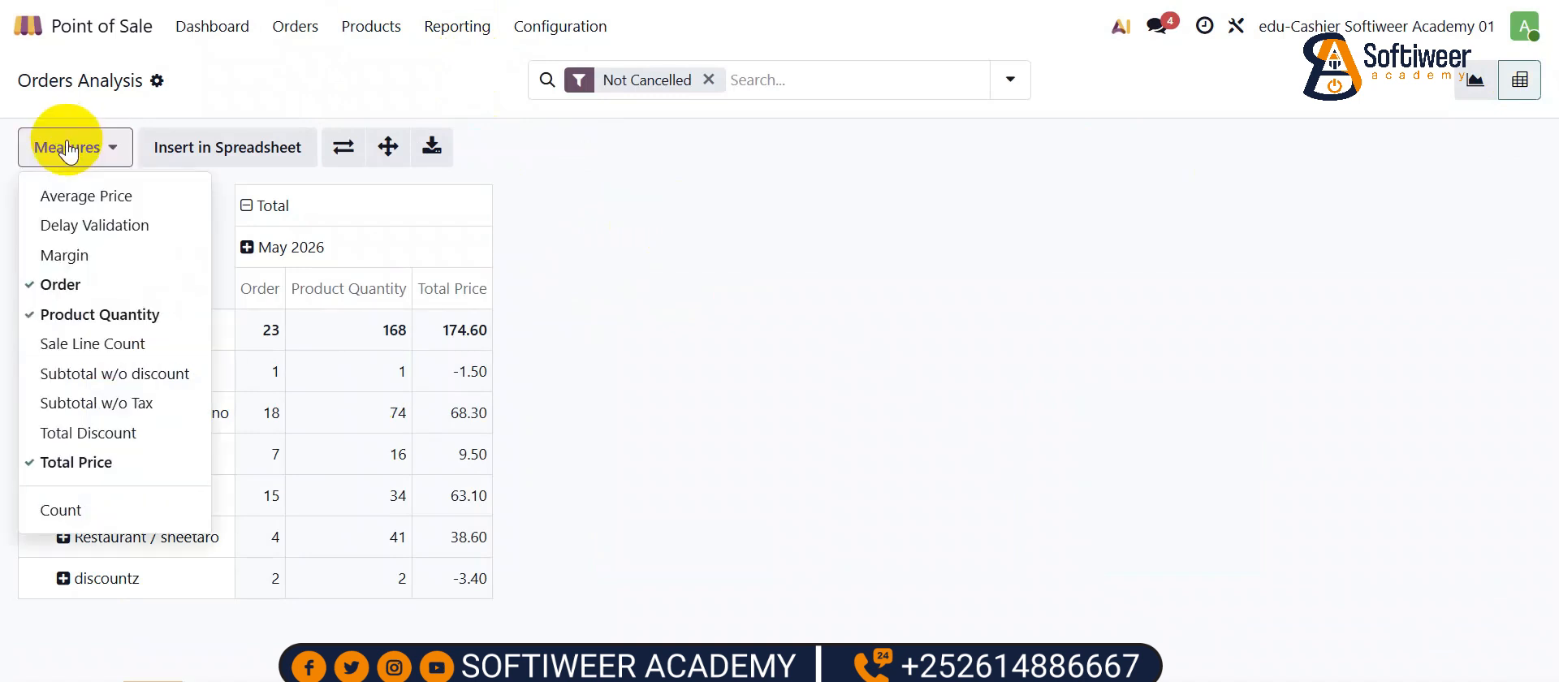
{"action": "left_click", "coordinate": [77, 256]}
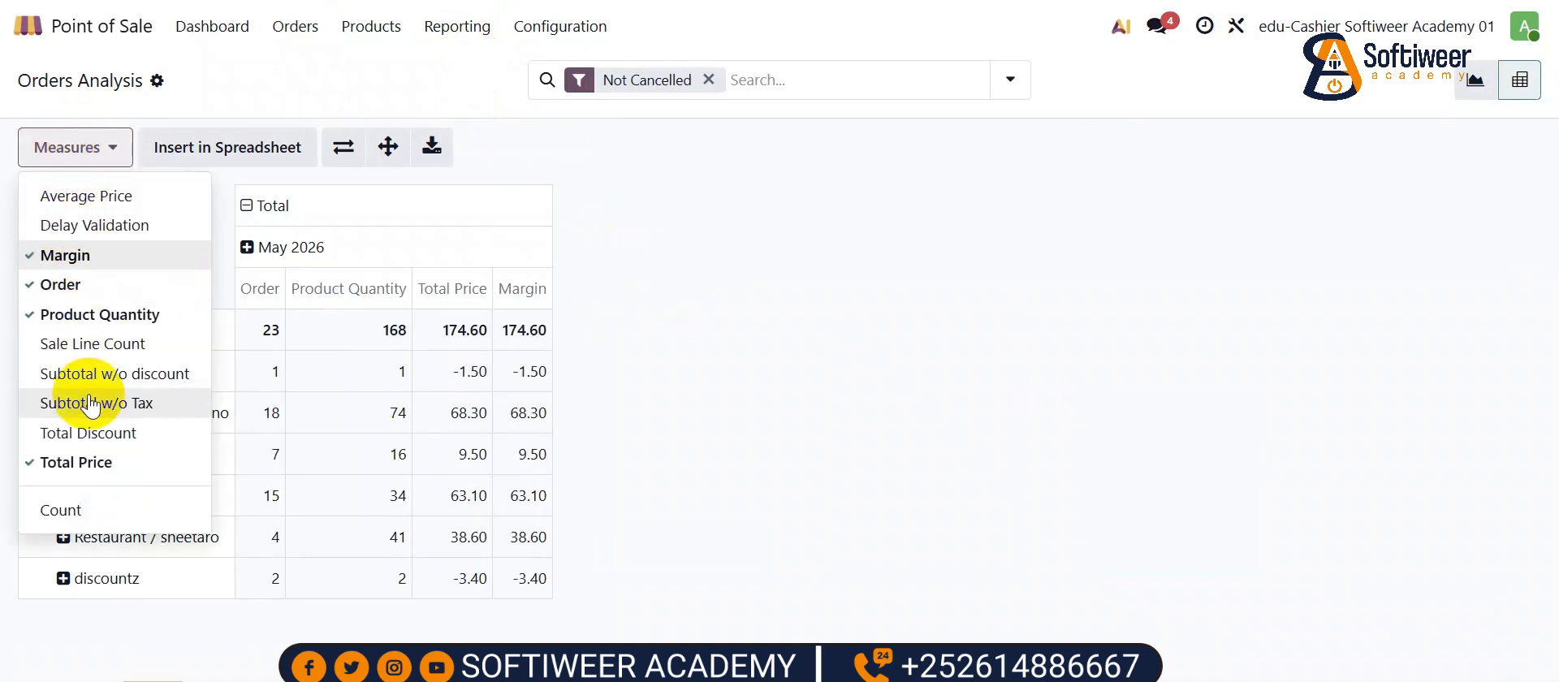
{"action": "left_click", "coordinate": [72, 344]}
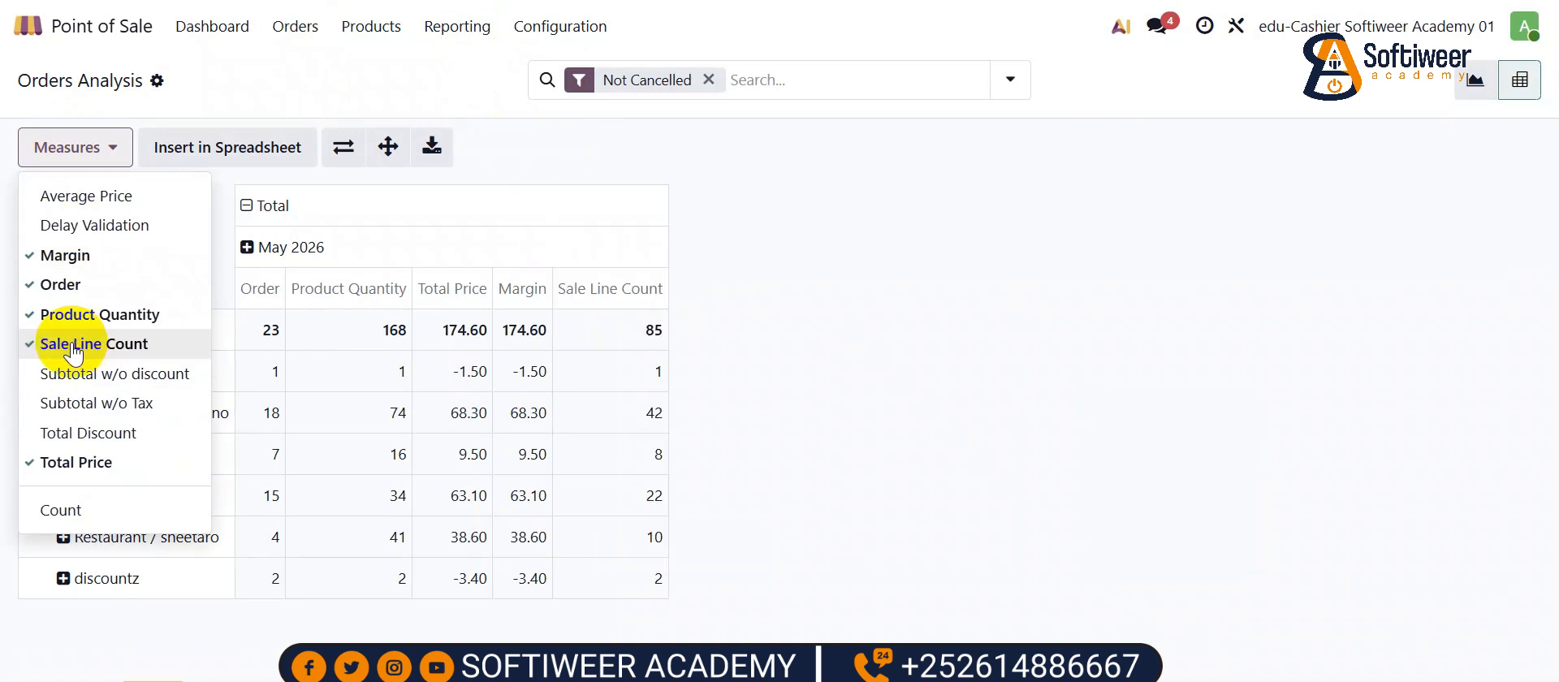
{"action": "left_click", "coordinate": [73, 375]}
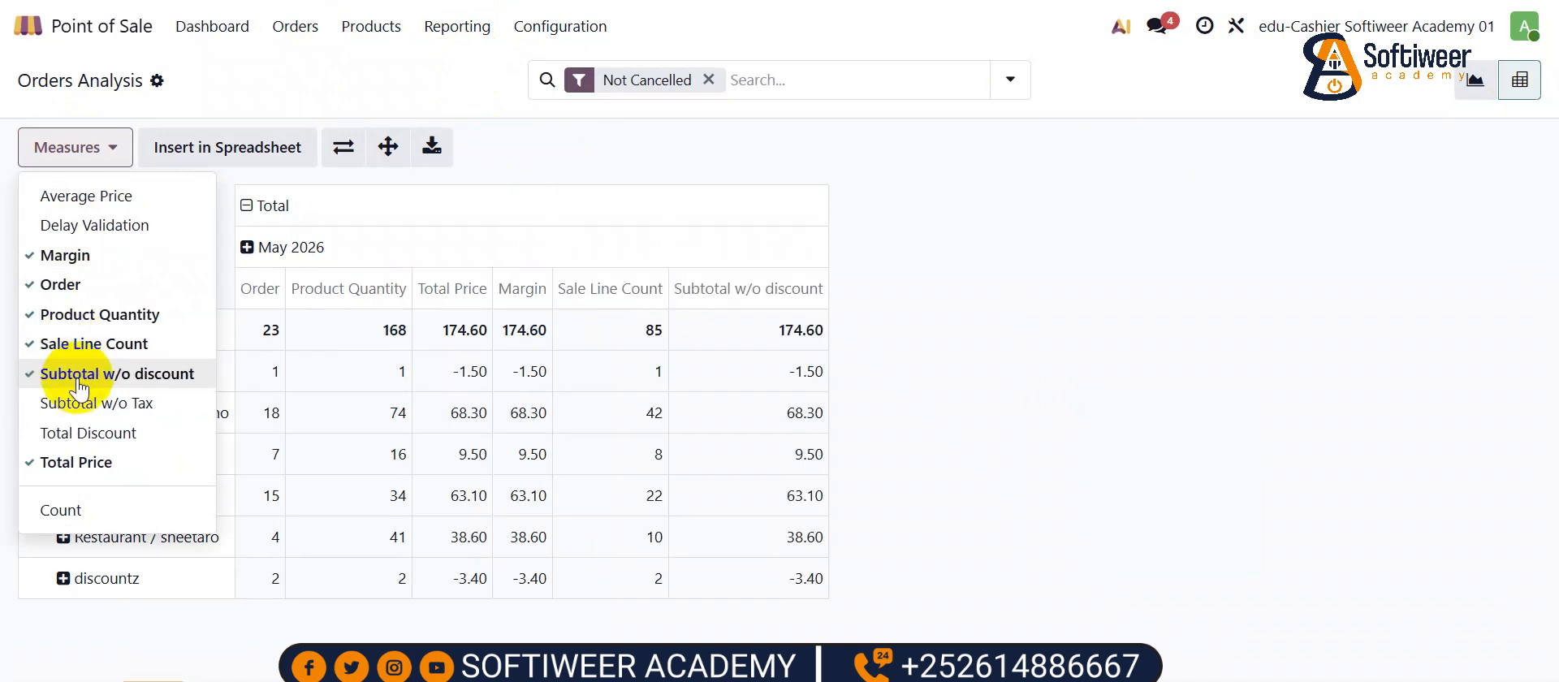
{"action": "left_click", "coordinate": [79, 432]}
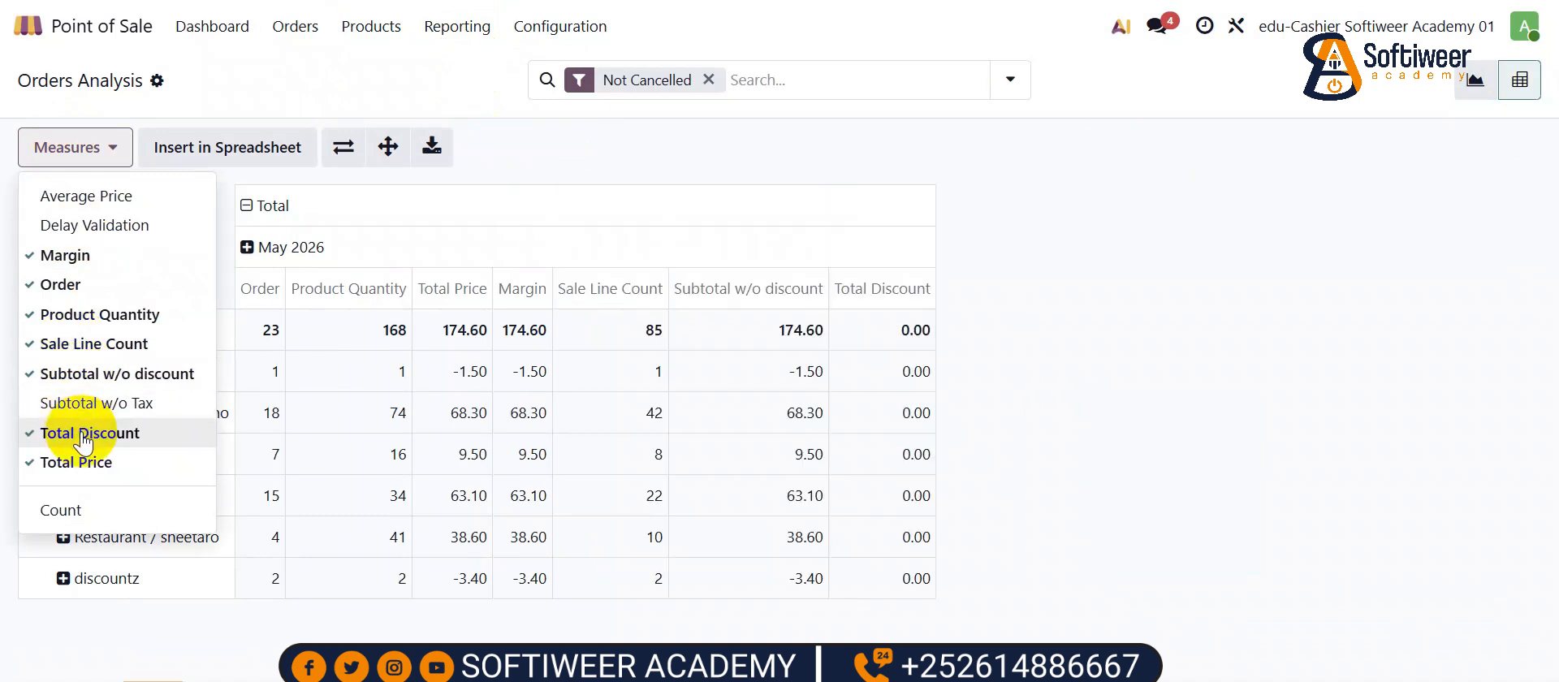
{"action": "left_click", "coordinate": [1138, 286]}
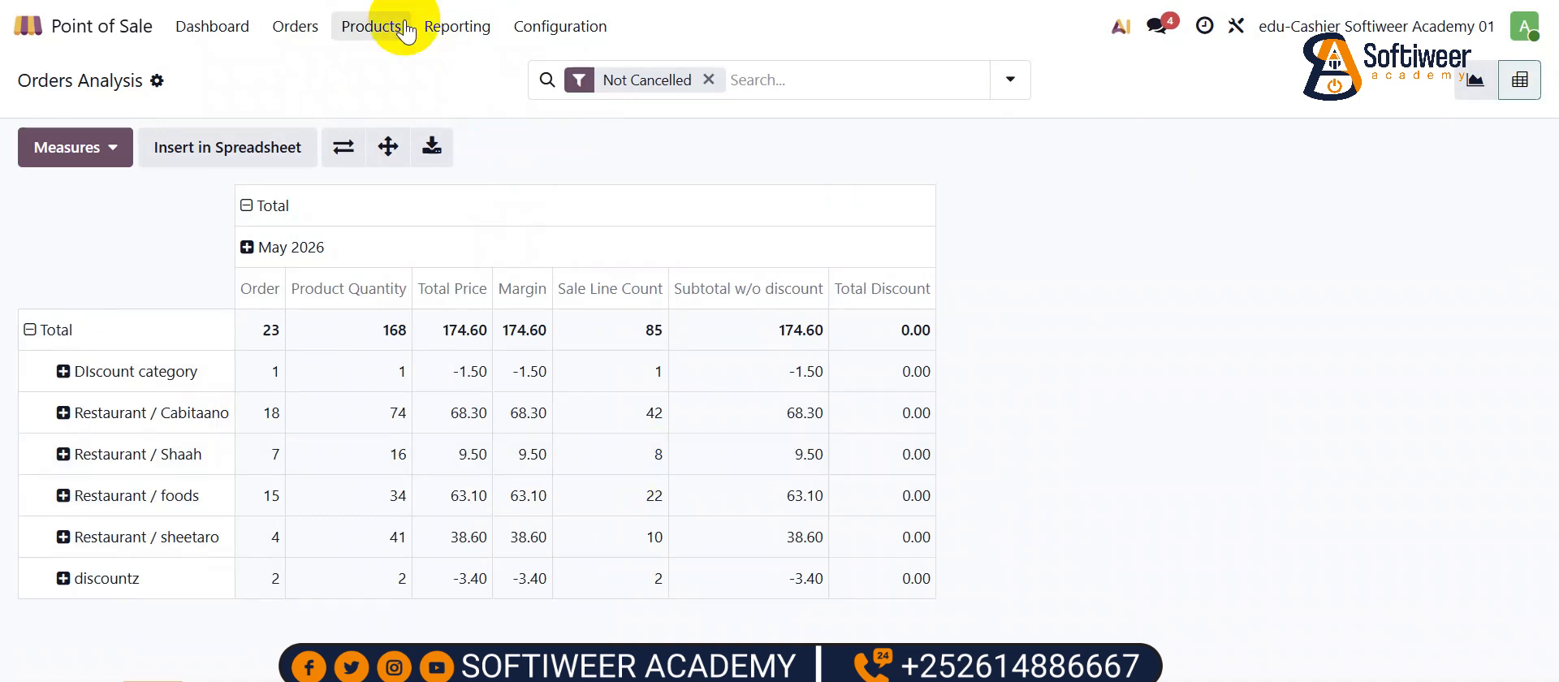
{"action": "left_click", "coordinate": [302, 29]}
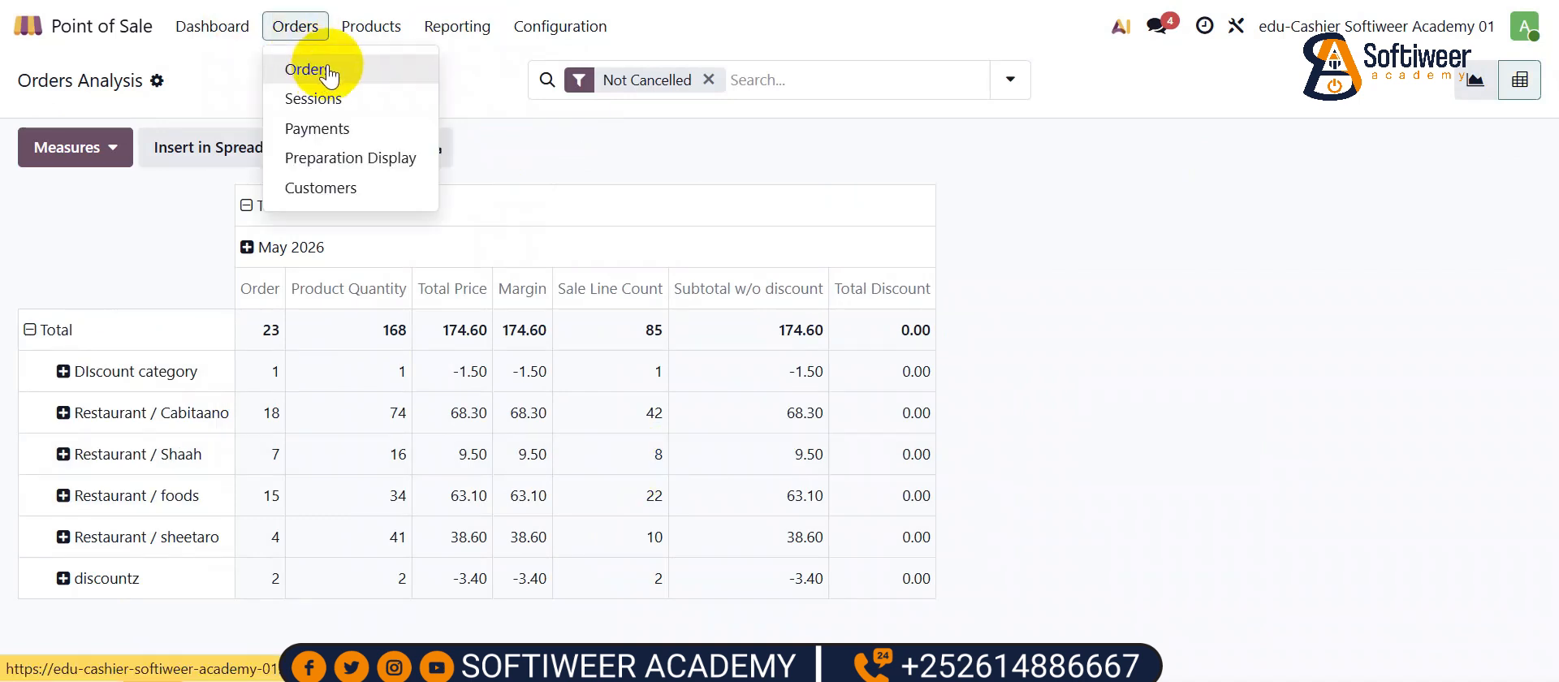
{"action": "mouse_move", "coordinate": [503, 29]}
{"action": "left_click", "coordinate": [481, 99]}
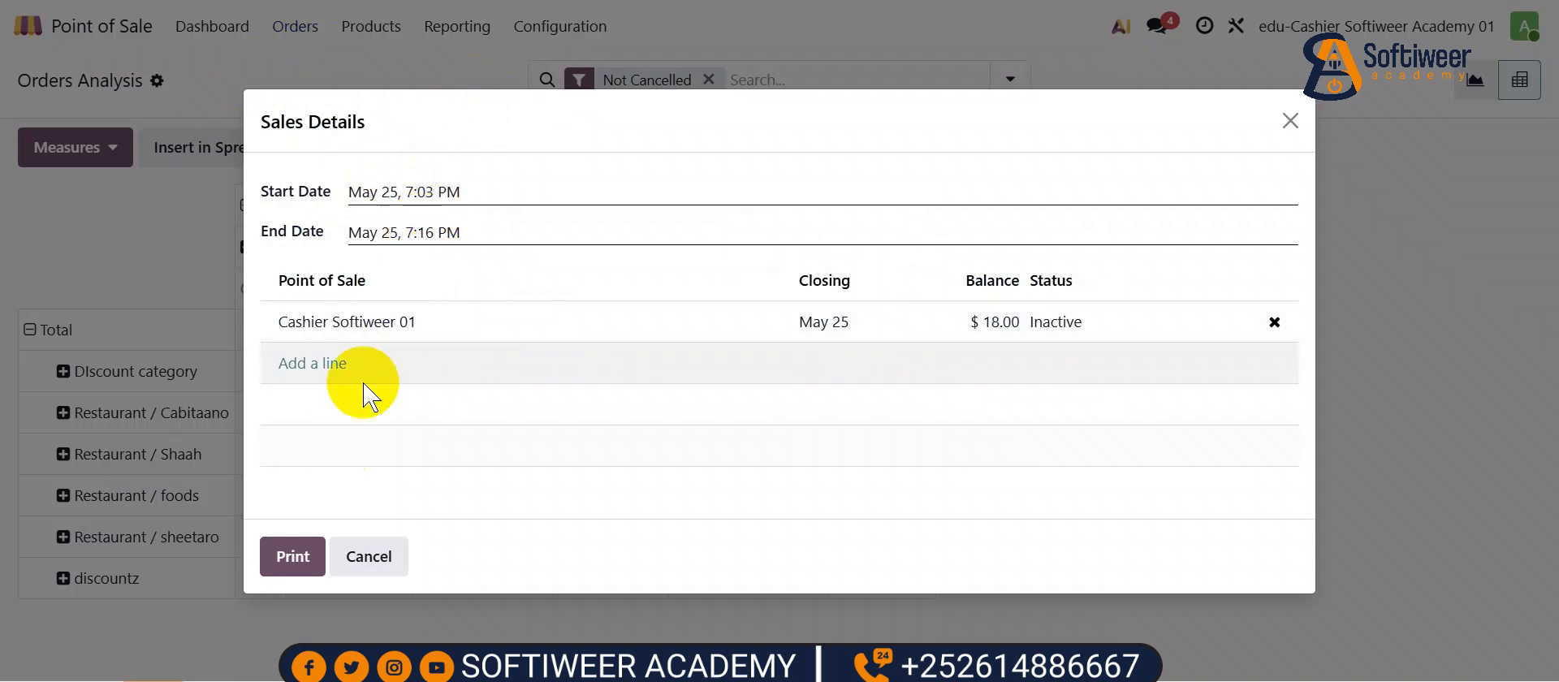
{"action": "key", "text": "Escape"}
{"action": "left_click", "coordinate": [459, 27]}
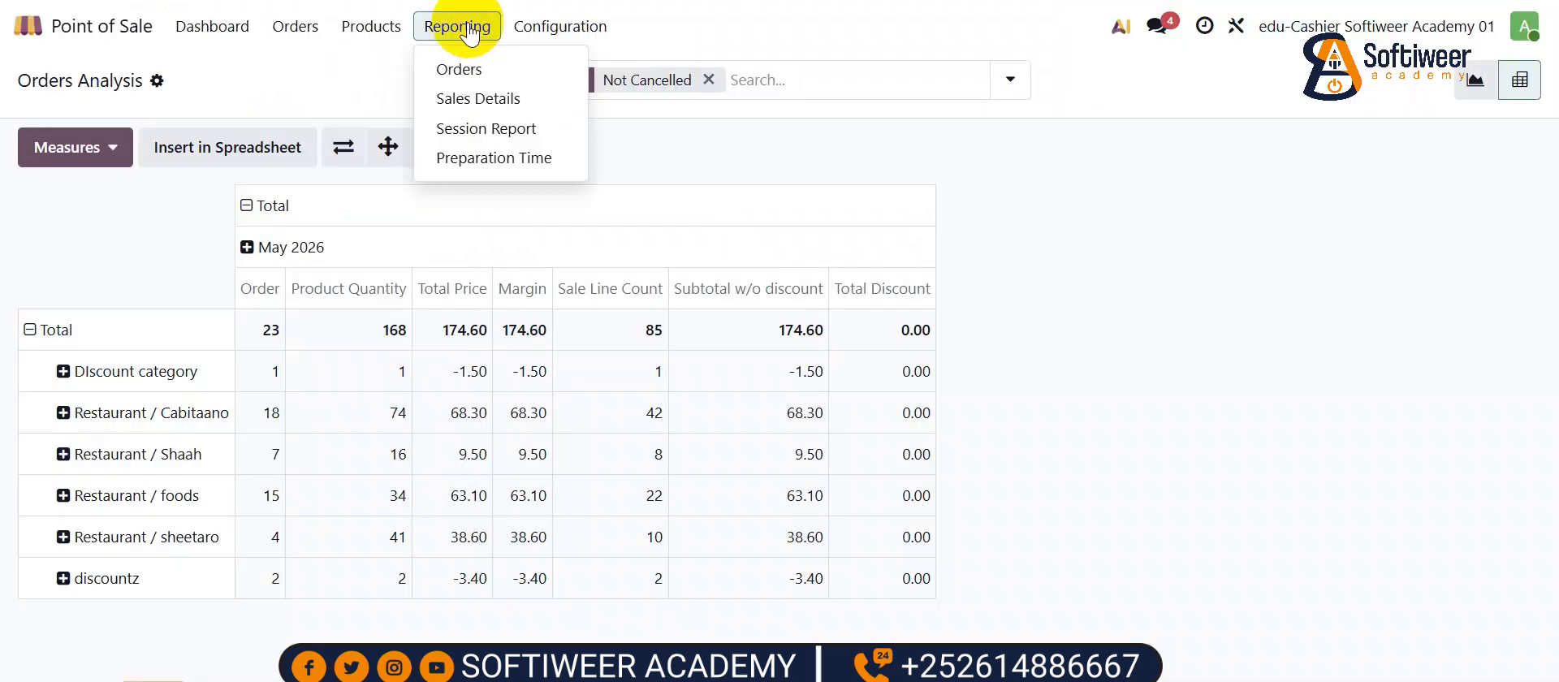
{"action": "left_click", "coordinate": [476, 130]}
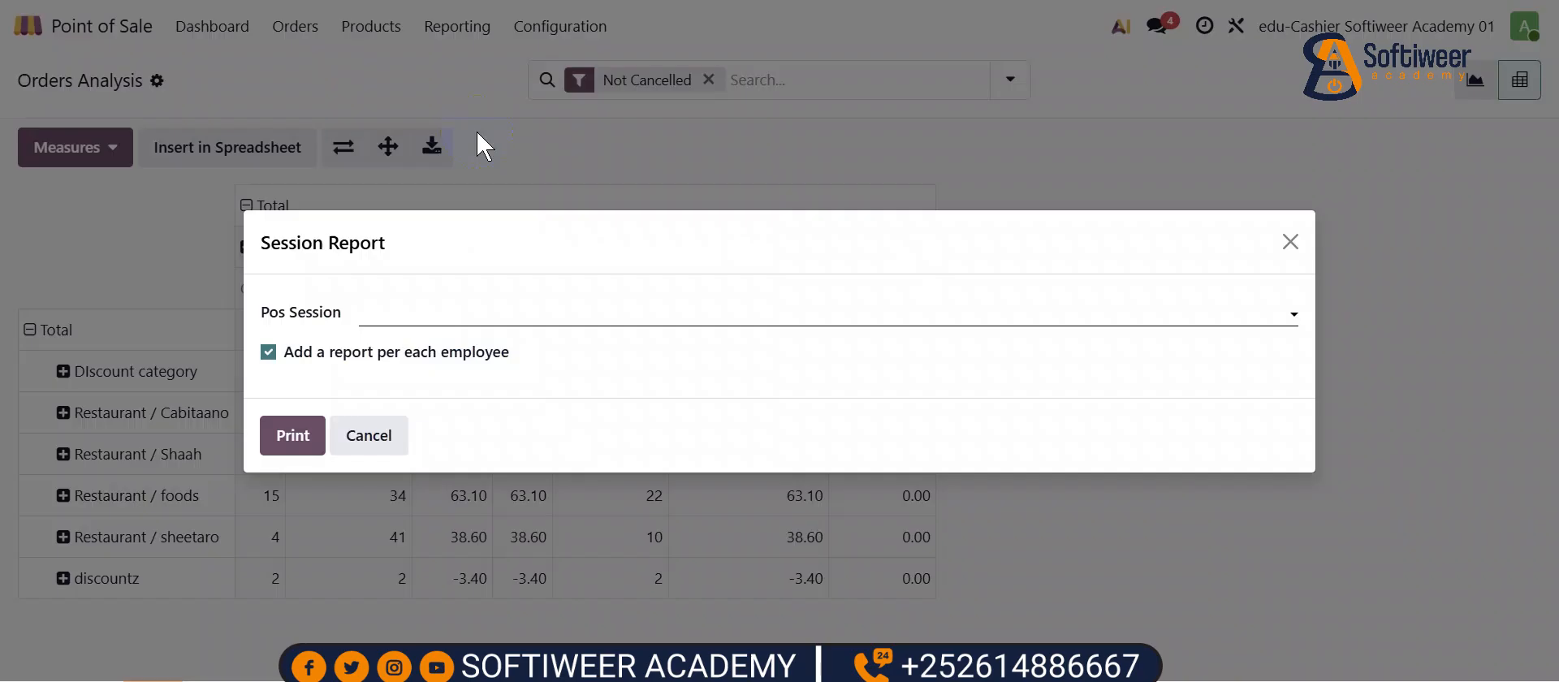
{"action": "left_click", "coordinate": [391, 324]}
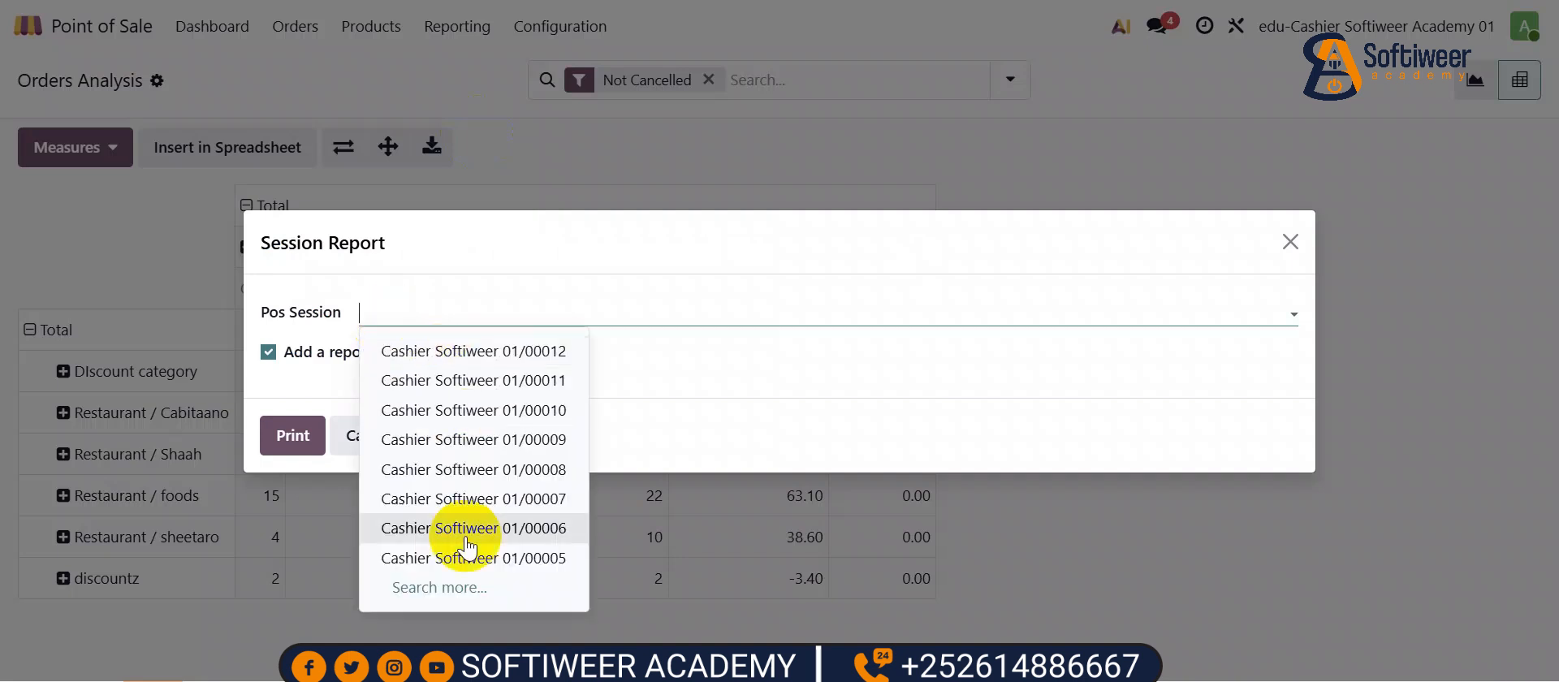
{"action": "left_click", "coordinate": [454, 351]}
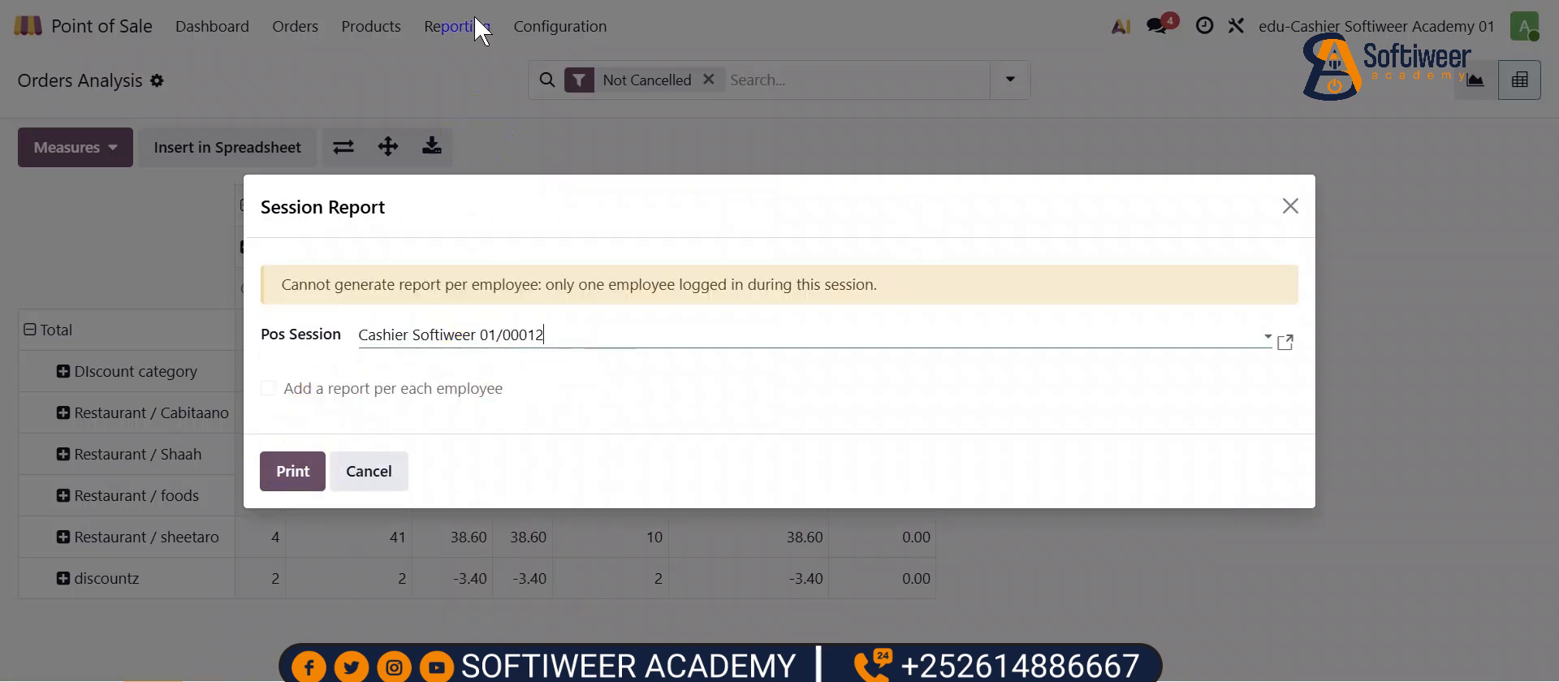
{"action": "left_click", "coordinate": [1290, 206]}
{"action": "left_click", "coordinate": [375, 27]}
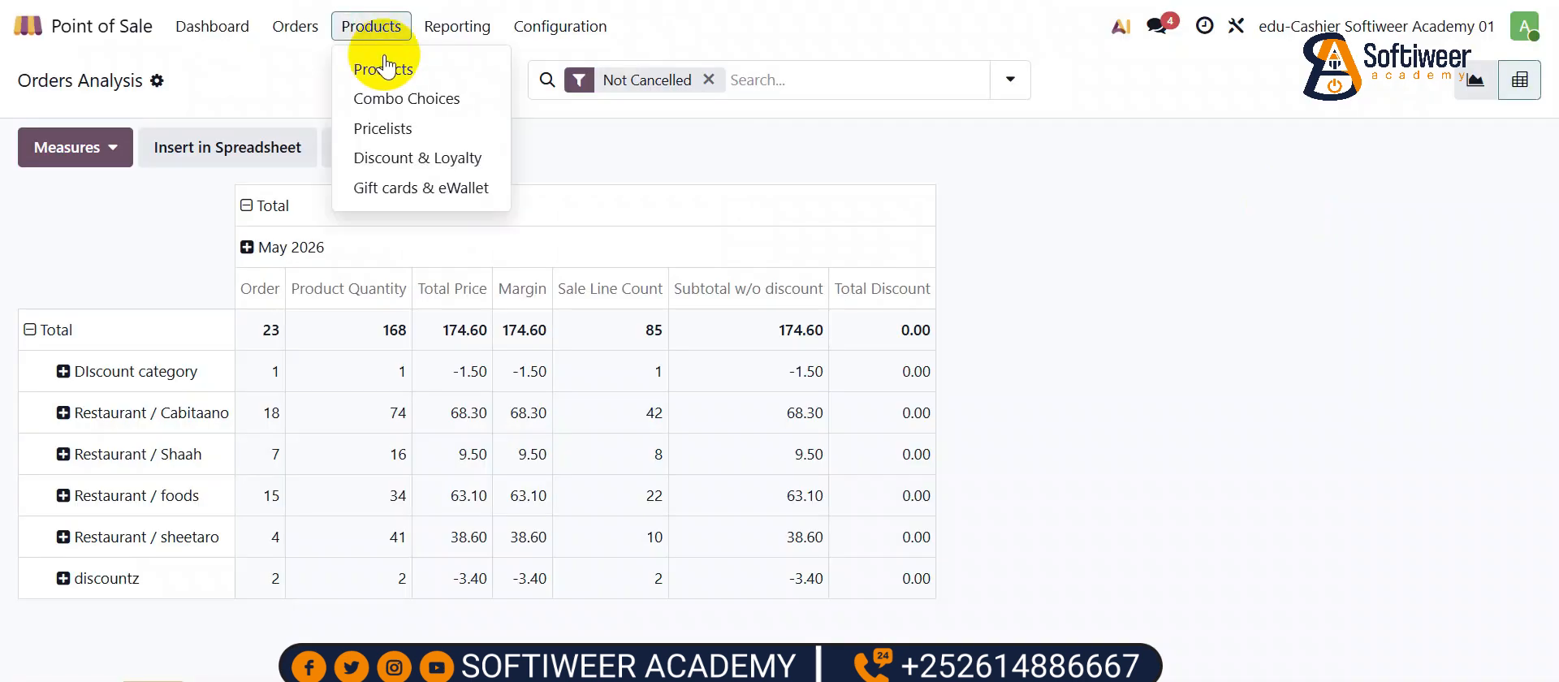
{"action": "left_click", "coordinate": [300, 25]}
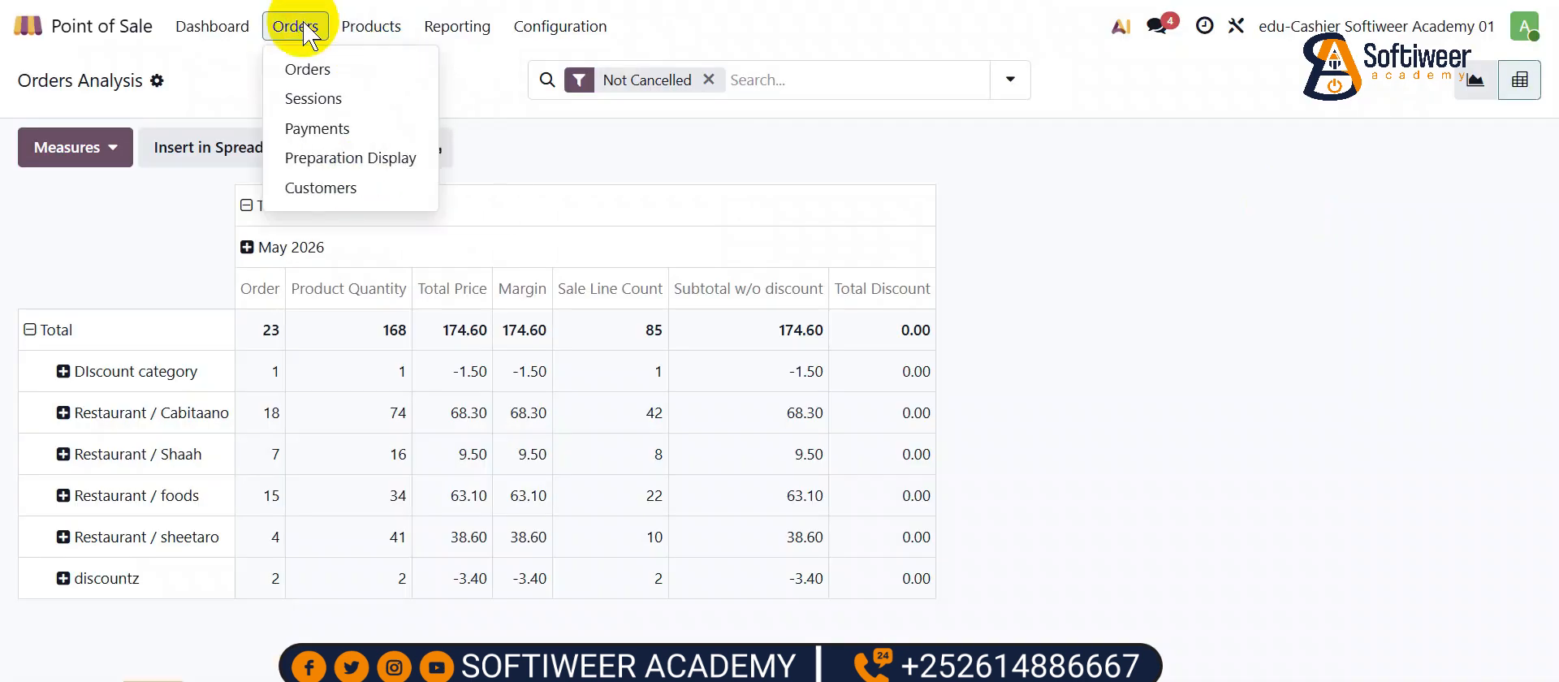
- Open the Cashier Softiweer 01 - 000033 REFUND order and review its payments
{"action": "left_click", "coordinate": [313, 70]}
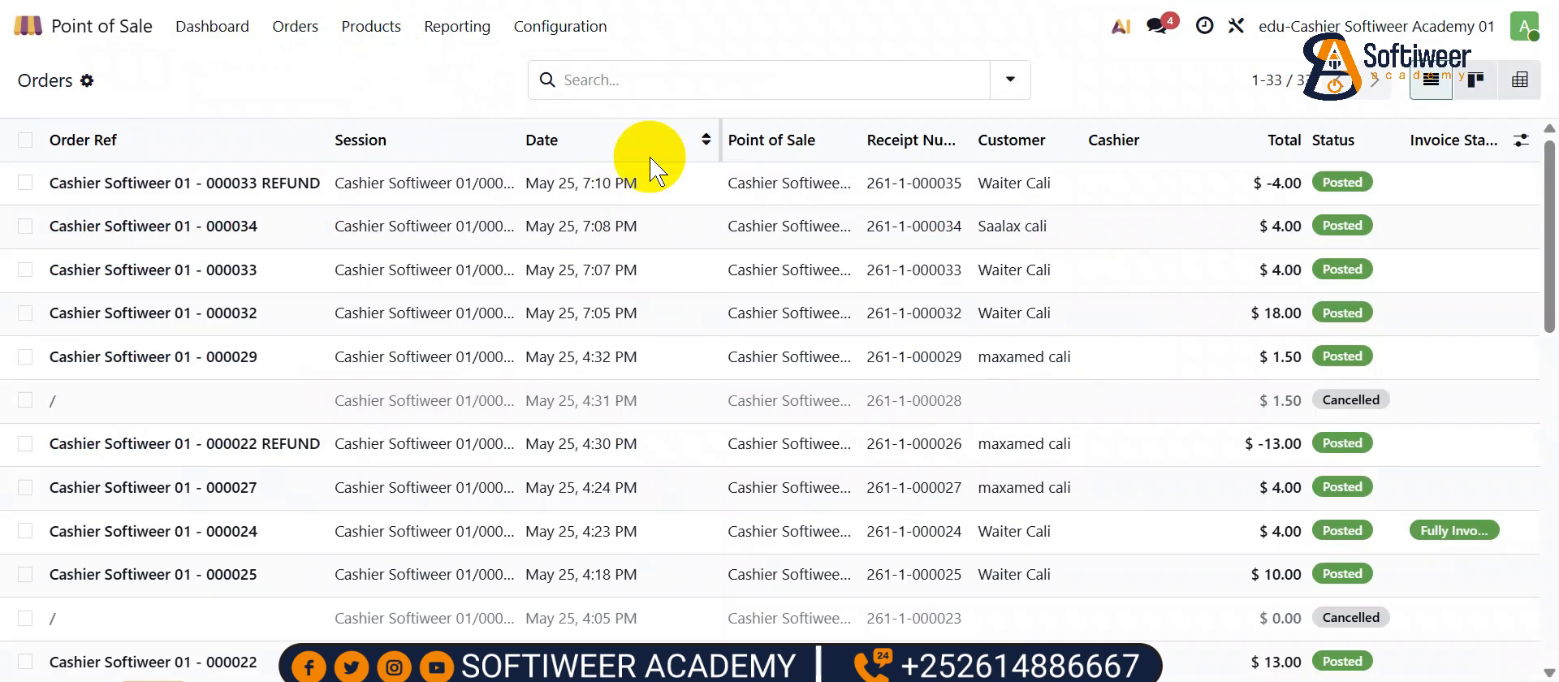
{"action": "left_click", "coordinate": [575, 181]}
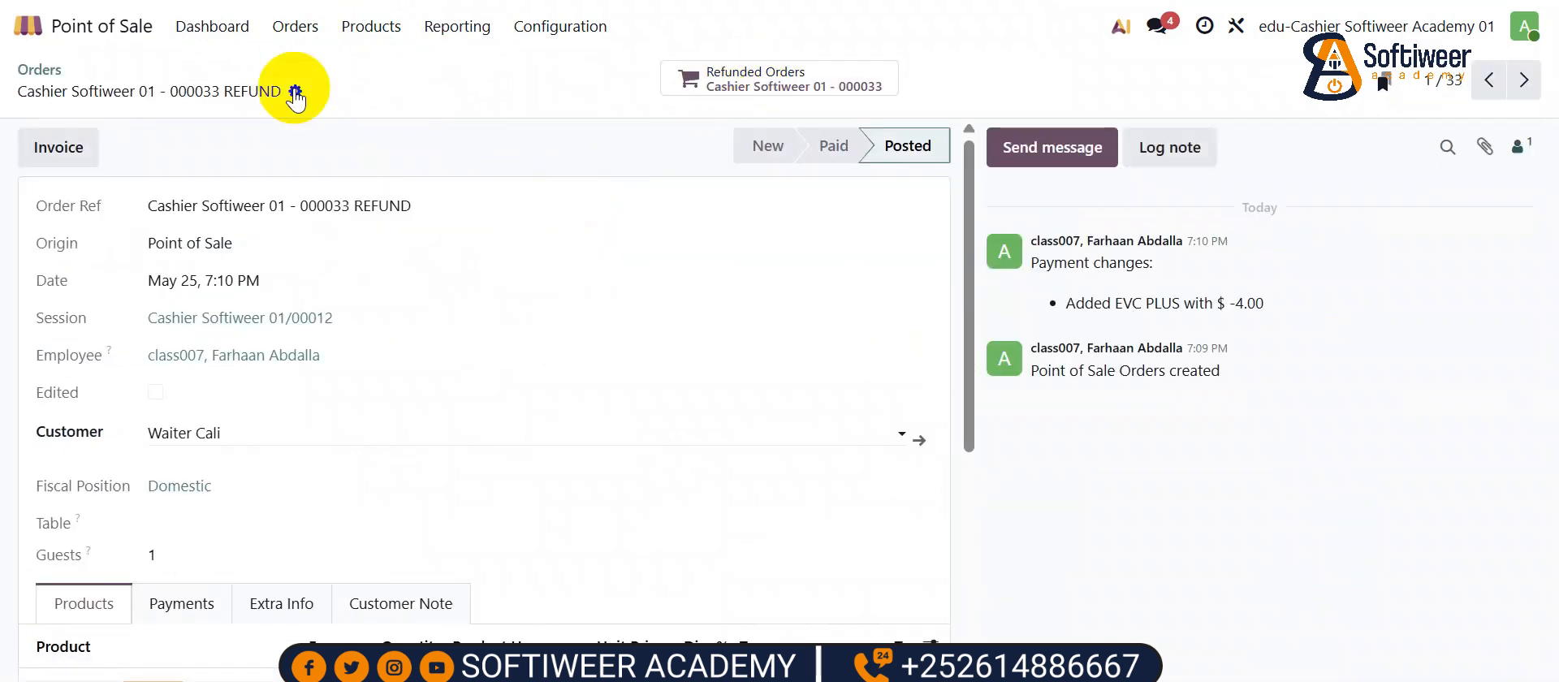
{"action": "left_click", "coordinate": [203, 601]}
{"action": "scroll", "coordinate": [208, 617], "scroll_direction": "down", "scroll_amount": 3}
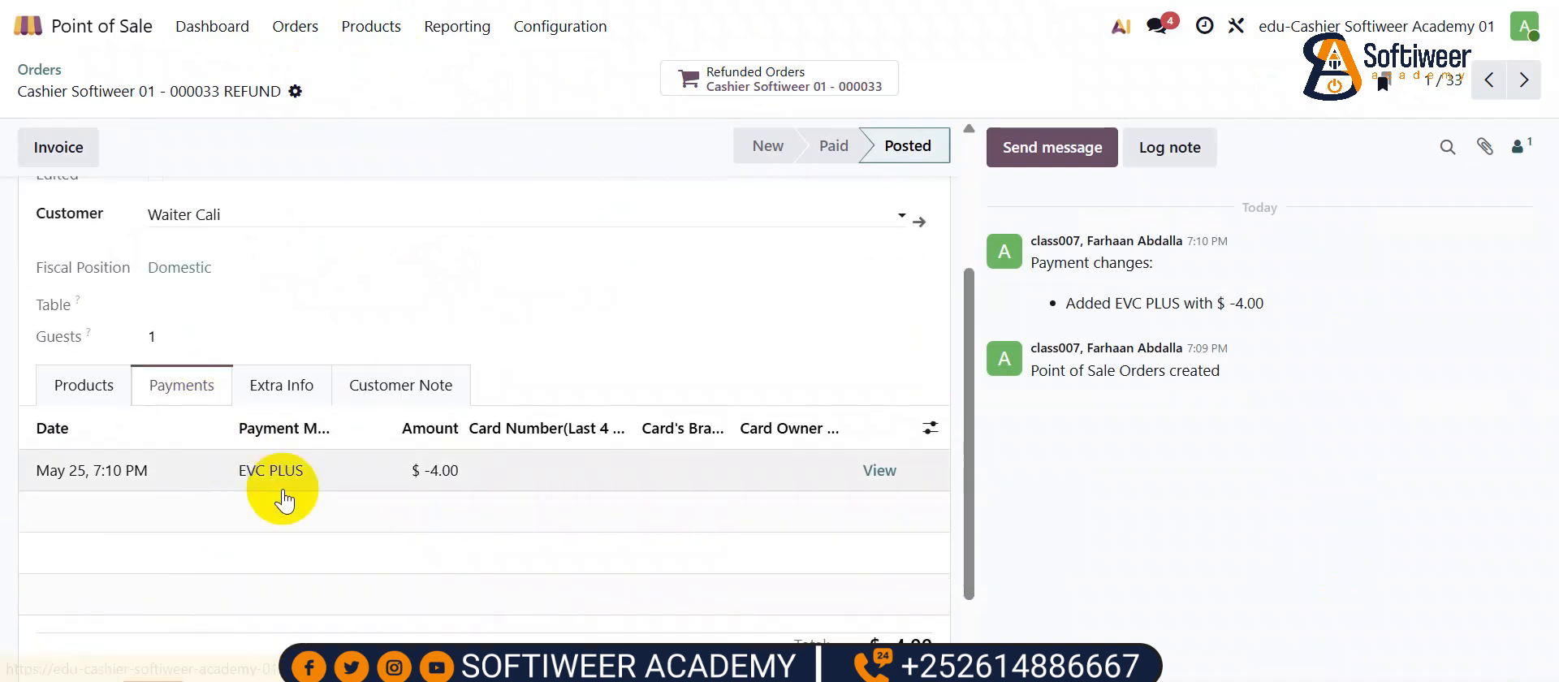
{"action": "scroll", "coordinate": [284, 460], "scroll_direction": "up", "scroll_amount": 3}
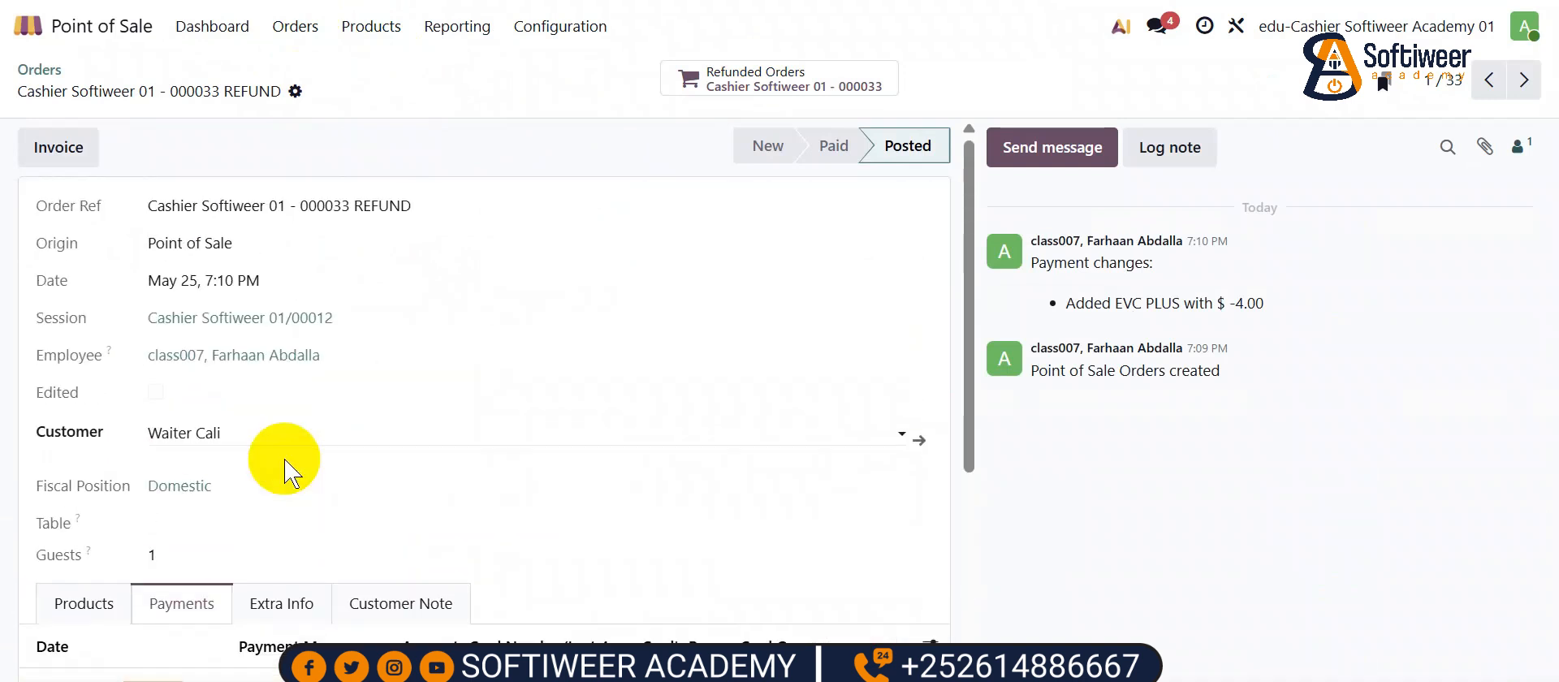
{"action": "left_click", "coordinate": [39, 69]}
- Open POS session Cashier Softiweer 01/00012 from the sessions list
{"action": "left_click", "coordinate": [294, 26]}
{"action": "left_click", "coordinate": [327, 101]}
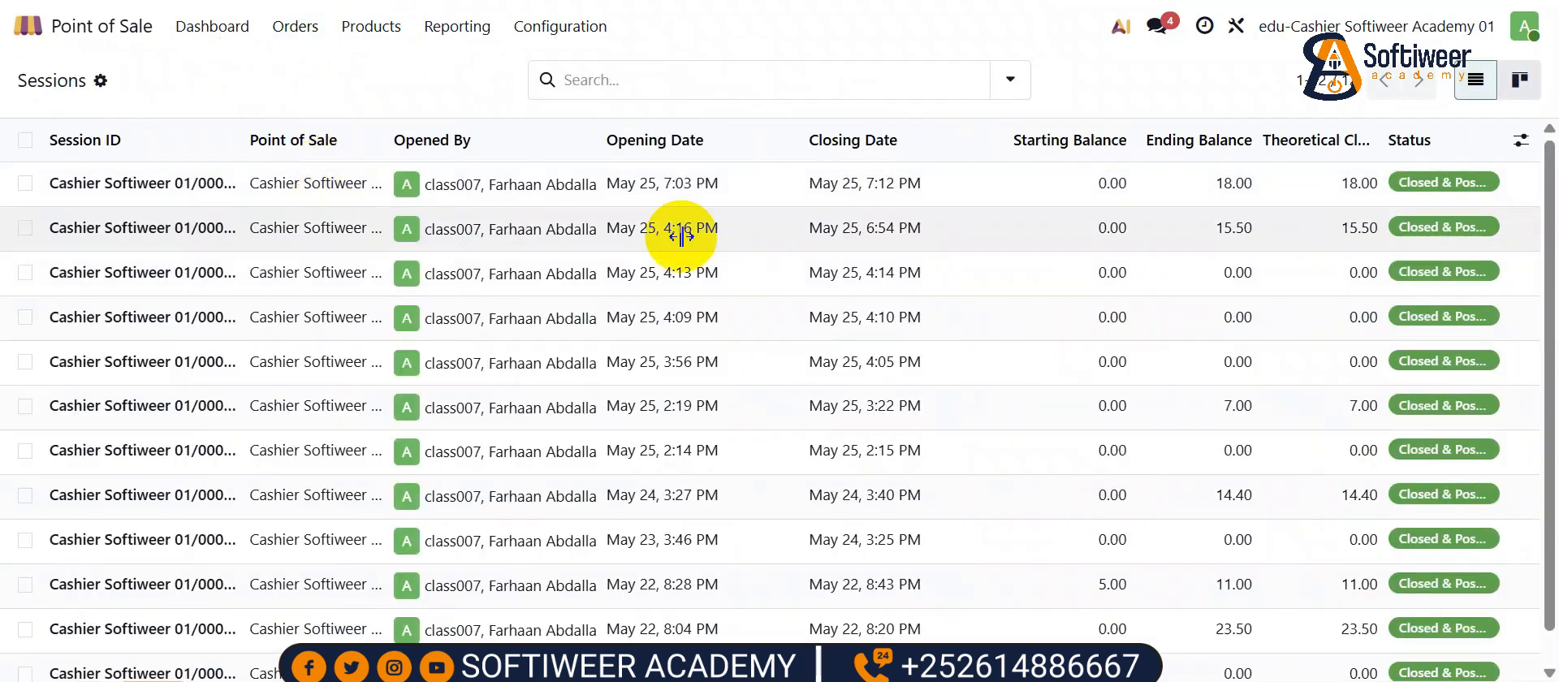
{"action": "left_click", "coordinate": [904, 183]}
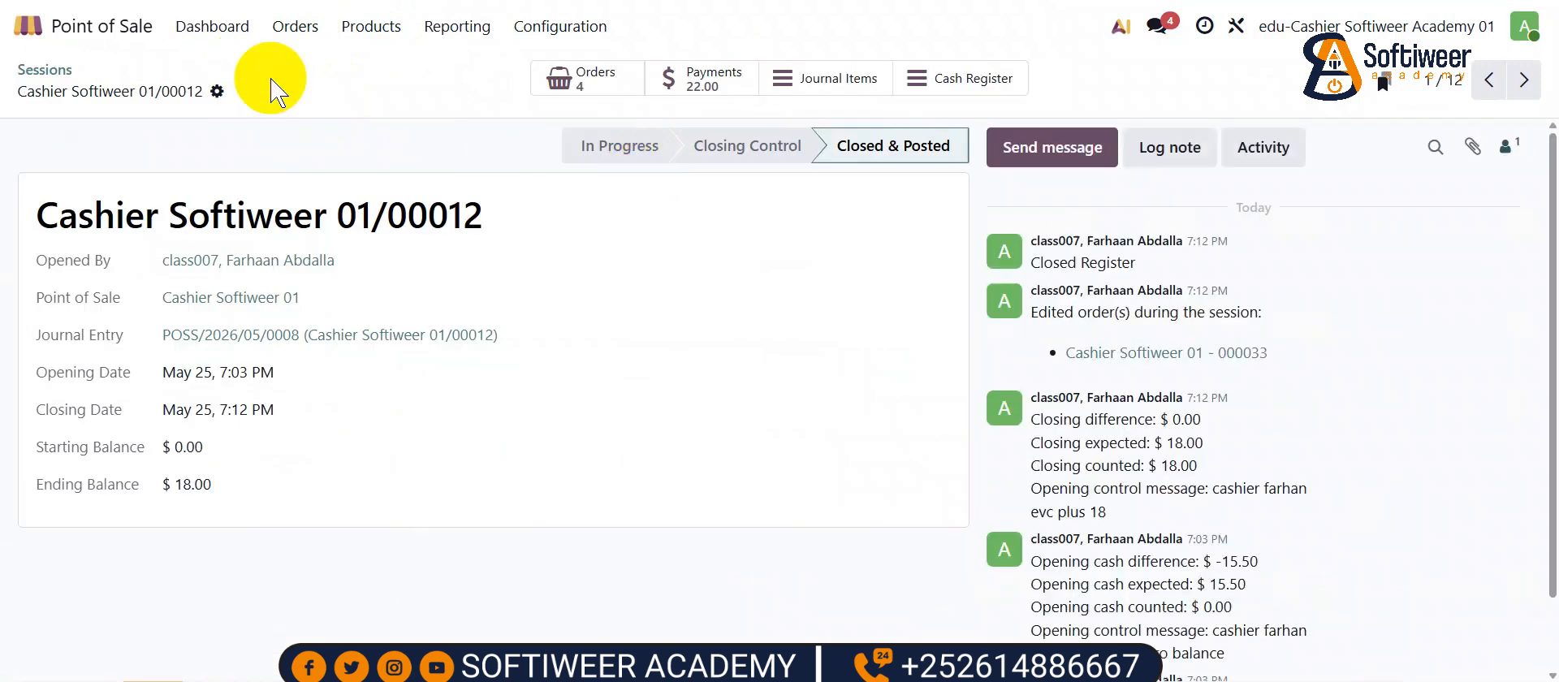
{"action": "left_click", "coordinate": [217, 90]}
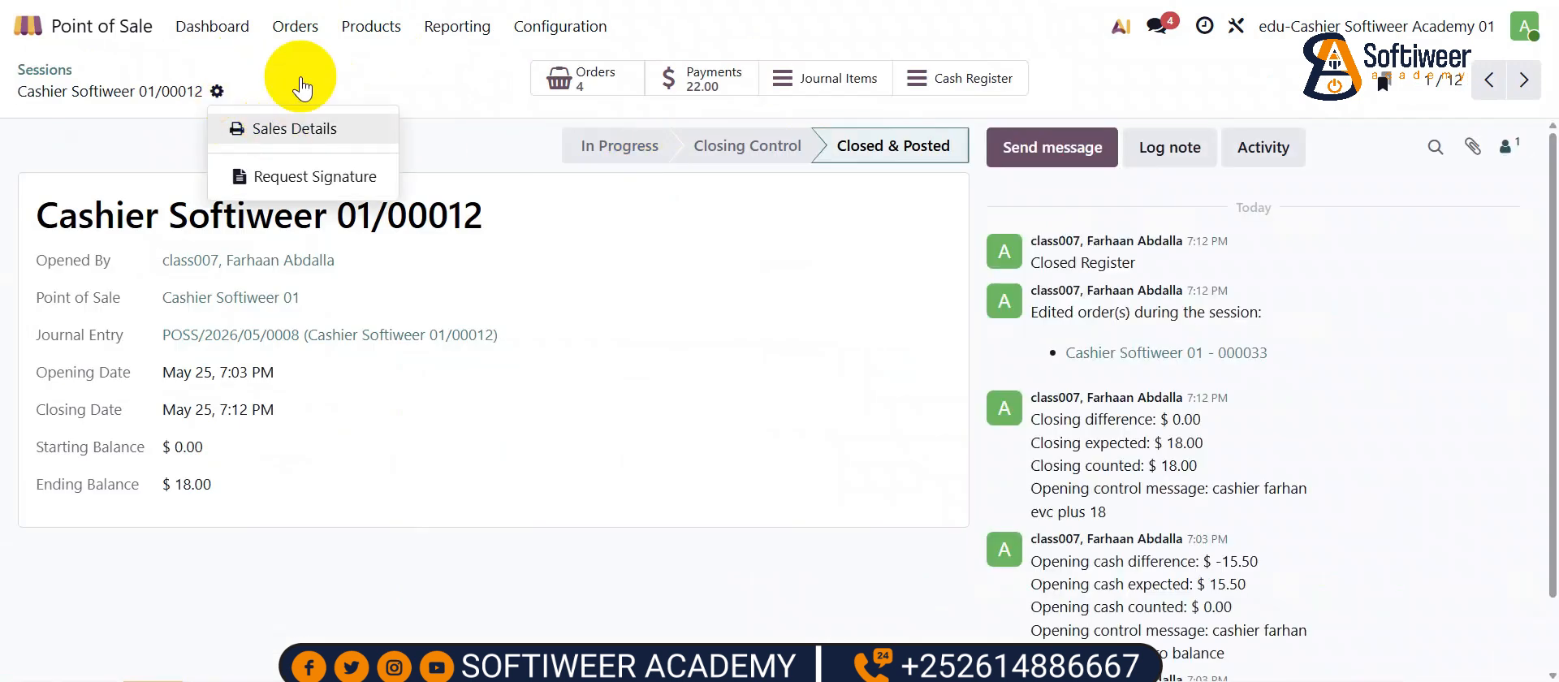
- View payments grouped by payment method, then return to the Point of Sale dashboard
{"action": "left_click", "coordinate": [294, 29]}
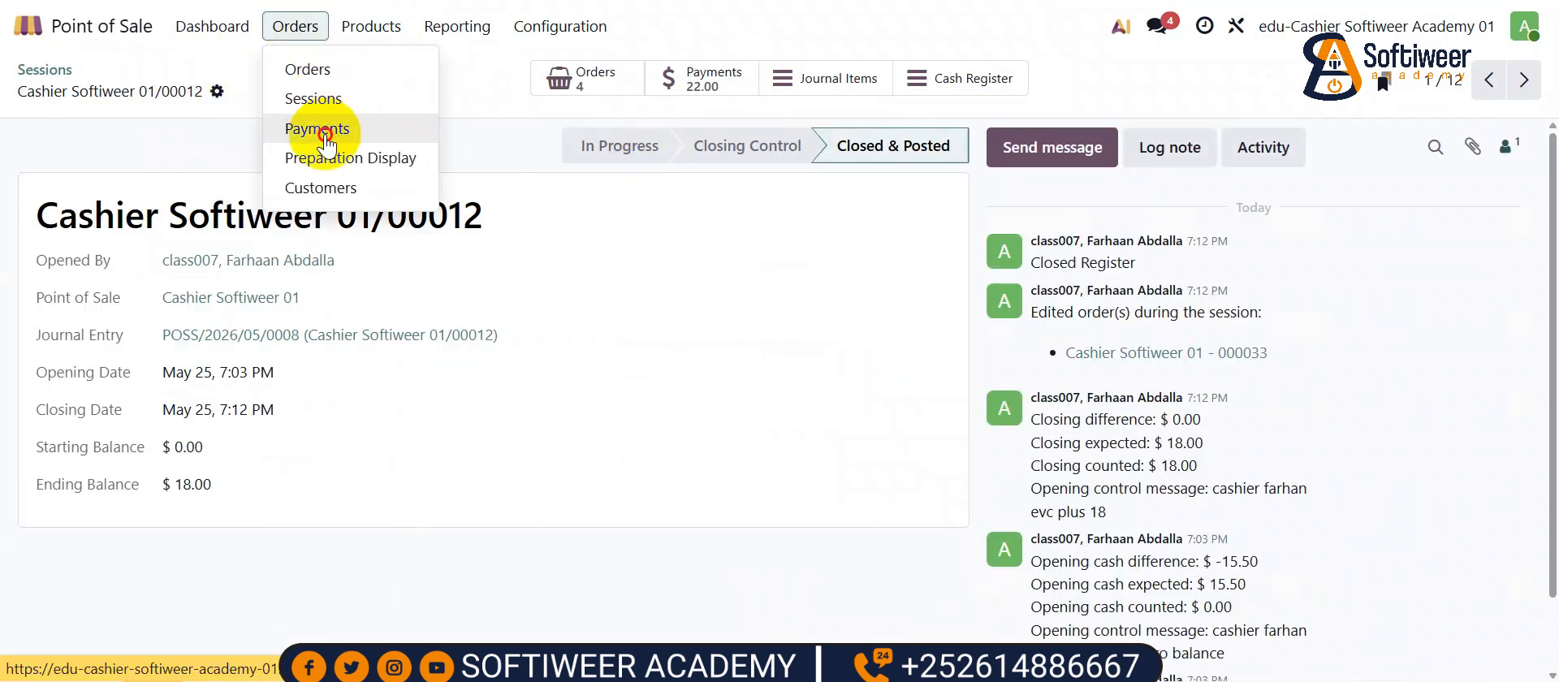
{"action": "left_click", "coordinate": [318, 128]}
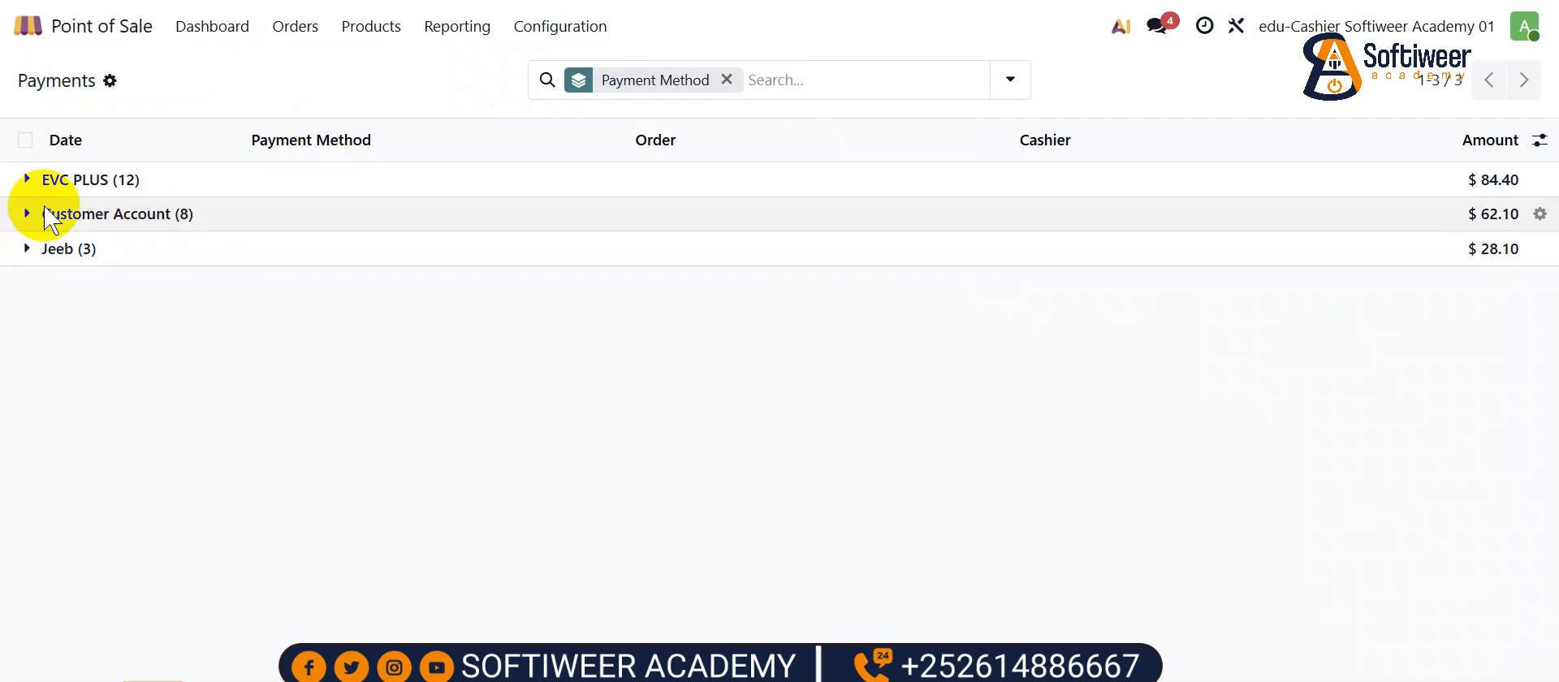
{"action": "left_click", "coordinate": [371, 26]}
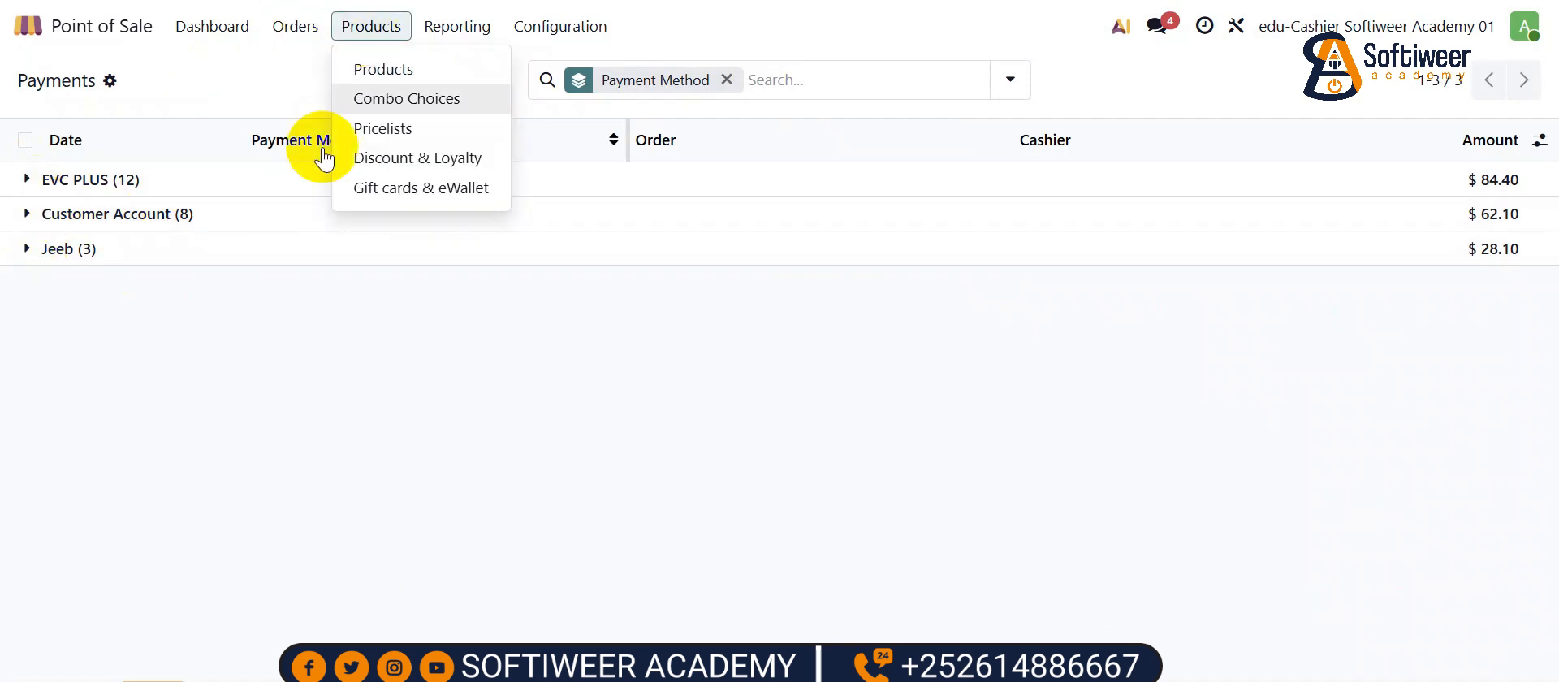
{"action": "left_click", "coordinate": [213, 27]}
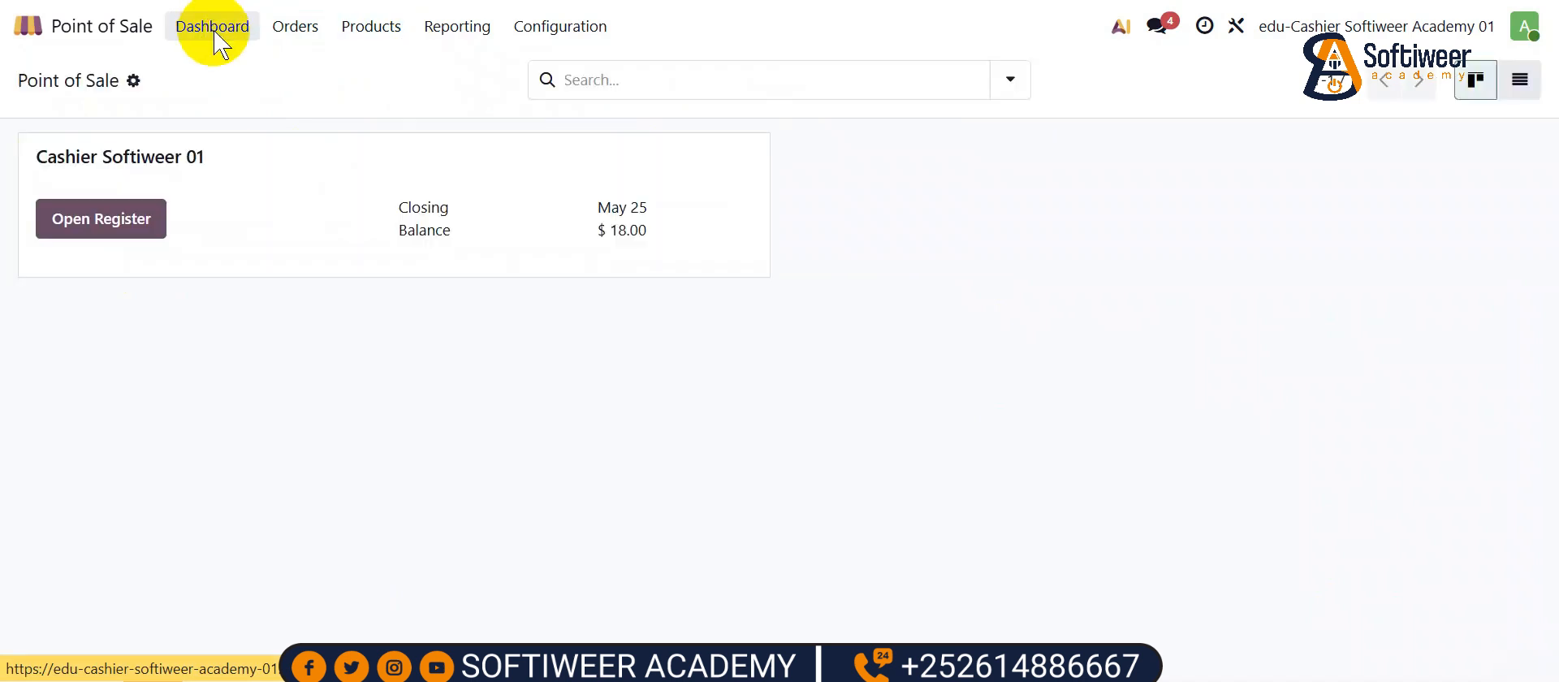